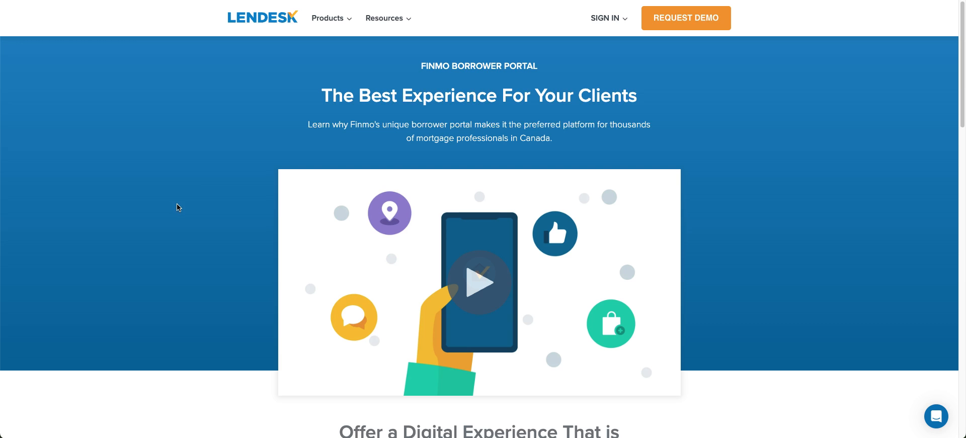
- Log in to Finmo with the broker's work email and password to reach the Dashboard
{"action": "mouse_move", "coordinate": [325, 19]}
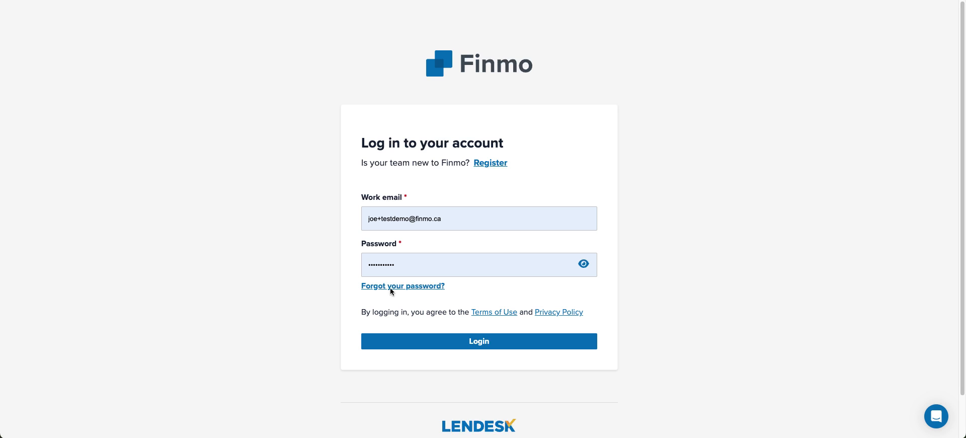
{"action": "left_click", "coordinate": [465, 345]}
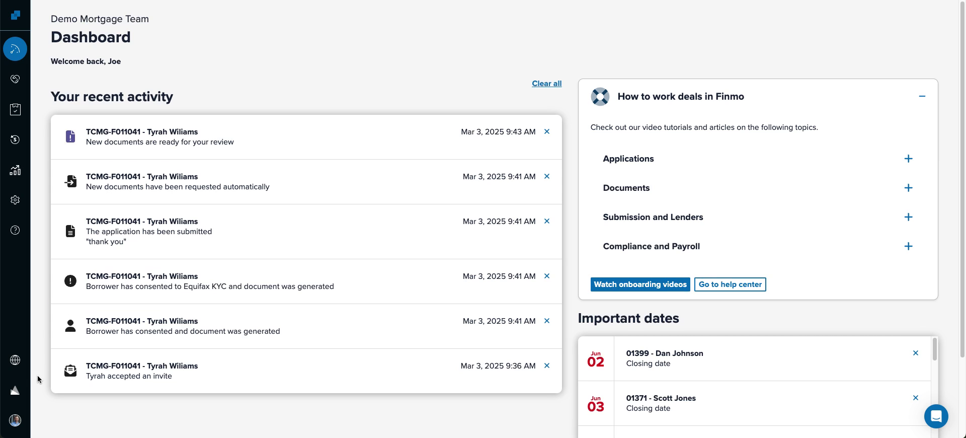
{"action": "left_click", "coordinate": [15, 420]}
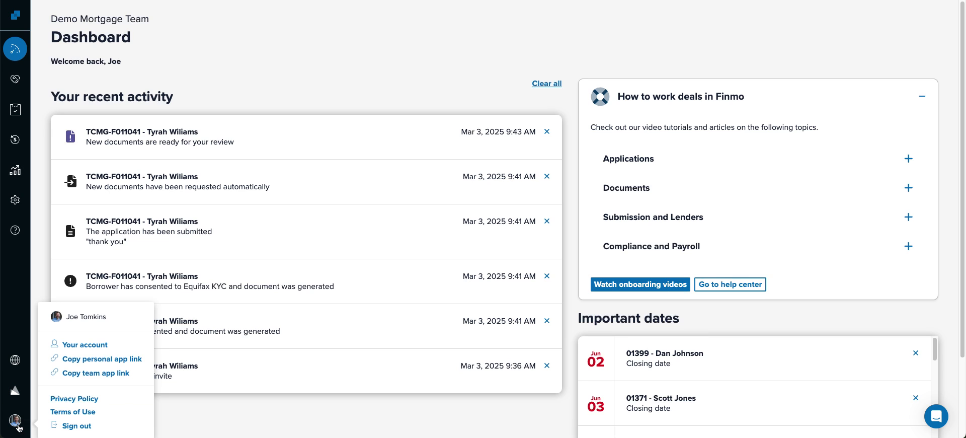
{"action": "left_click", "coordinate": [79, 347]}
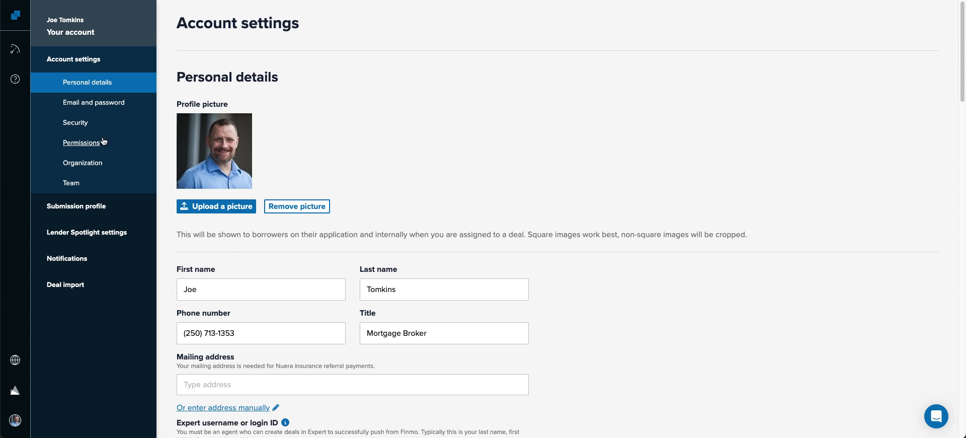
{"action": "scroll", "coordinate": [278, 140], "scroll_direction": "down", "scroll_amount": 5}
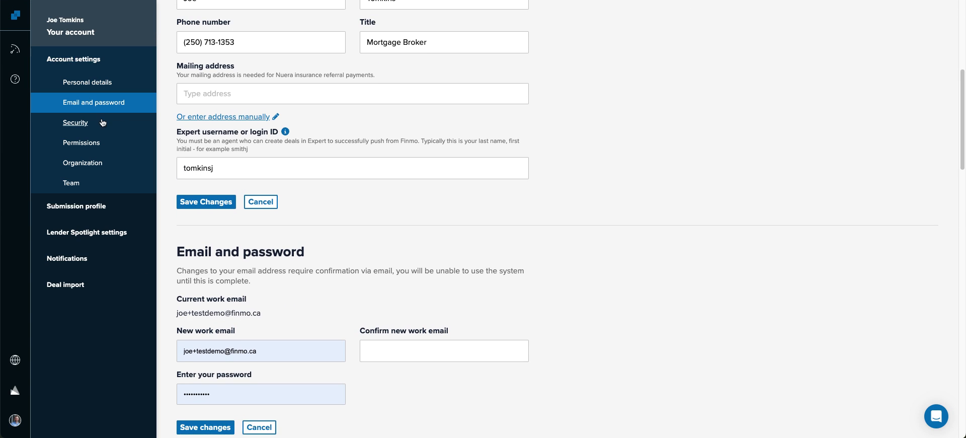
{"action": "left_click", "coordinate": [76, 126]}
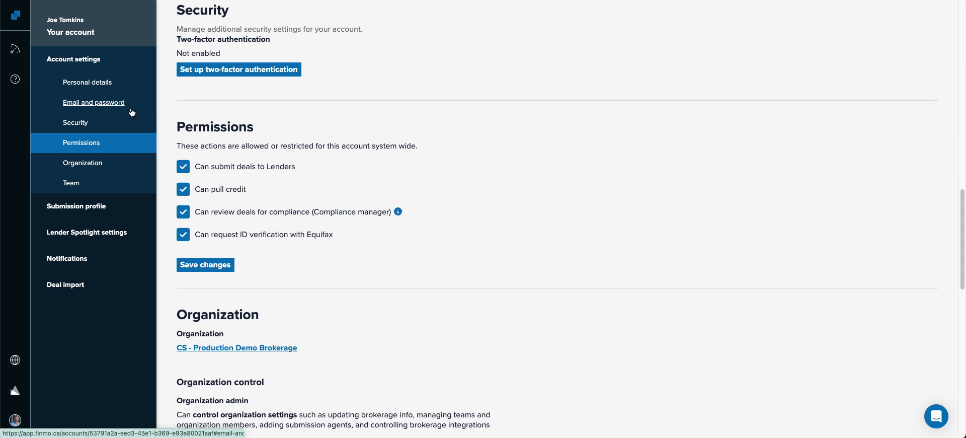
{"action": "left_click", "coordinate": [229, 66]}
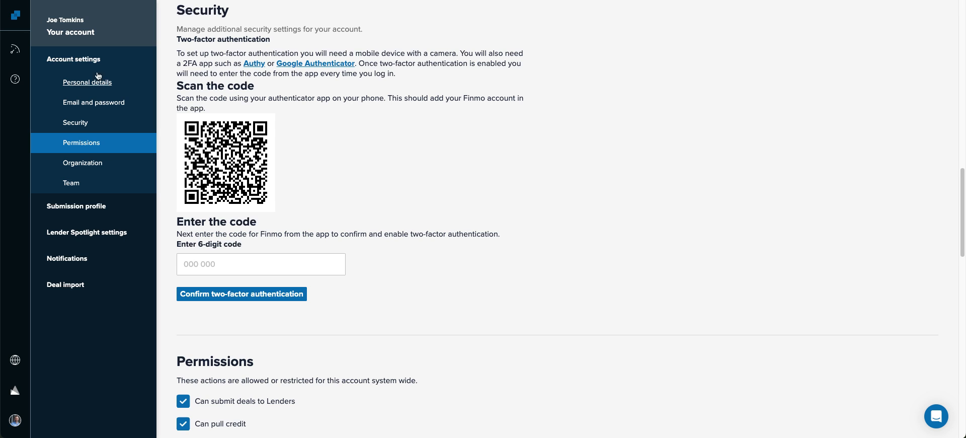
{"action": "left_click", "coordinate": [14, 49]}
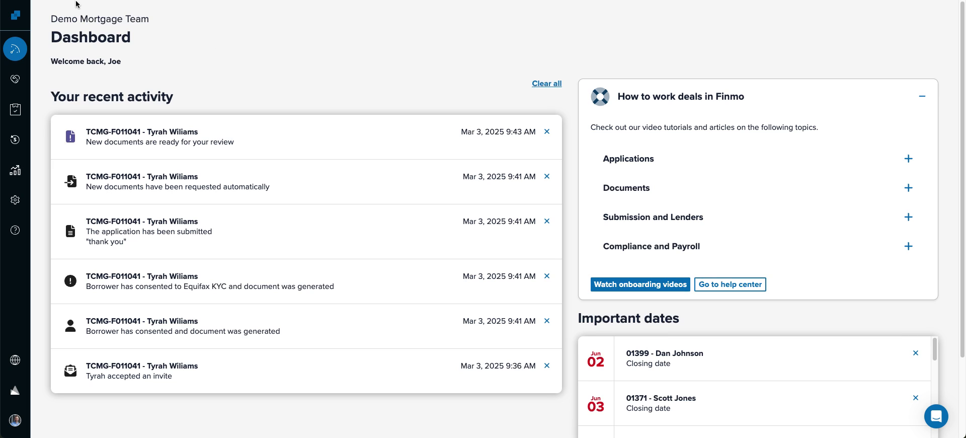
{"action": "left_click_drag", "start_coordinate": [51, 38], "coordinate": [167, 28]}
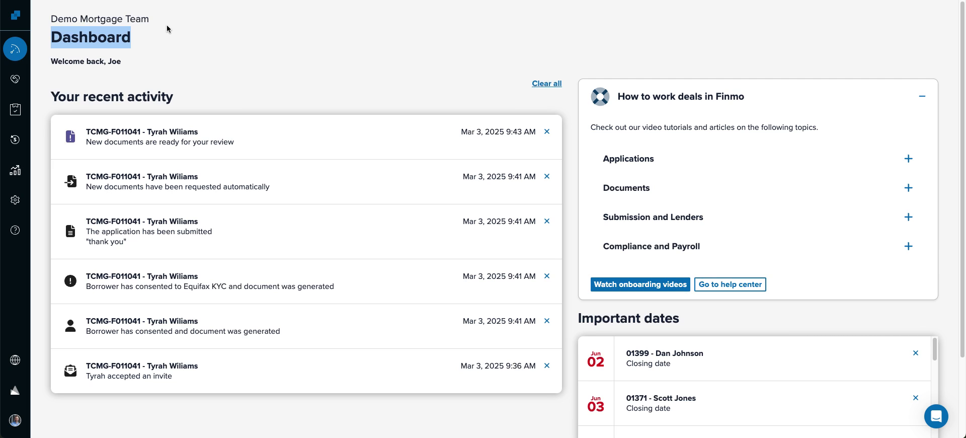
- Open a deal's documents from Recent activity, view the Deals list, then return to the Dashboard
{"action": "left_click_drag", "start_coordinate": [45, 97], "coordinate": [222, 100]}
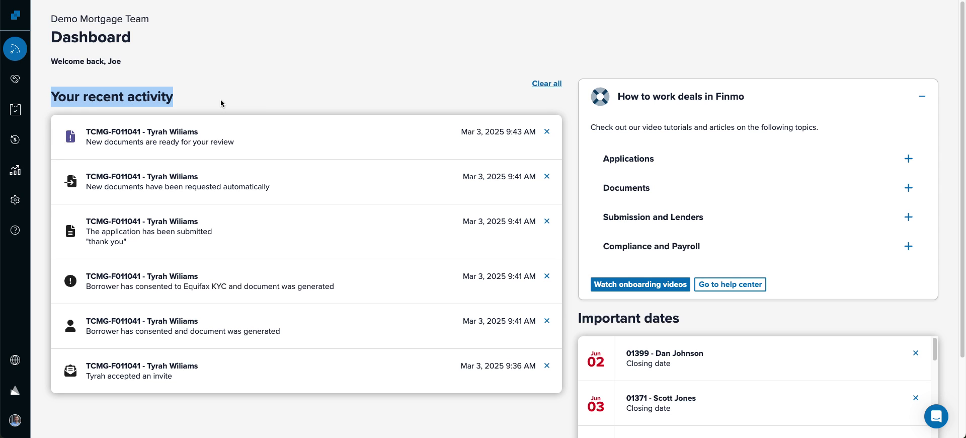
{"action": "scroll", "coordinate": [275, 175], "scroll_direction": "down", "scroll_amount": 2}
{"action": "scroll", "coordinate": [276, 175], "scroll_direction": "down", "scroll_amount": 1}
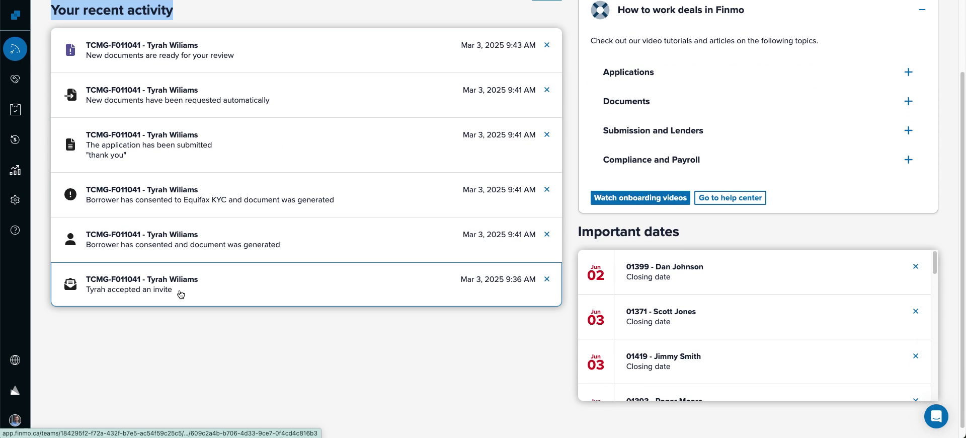
{"action": "left_click", "coordinate": [203, 60]}
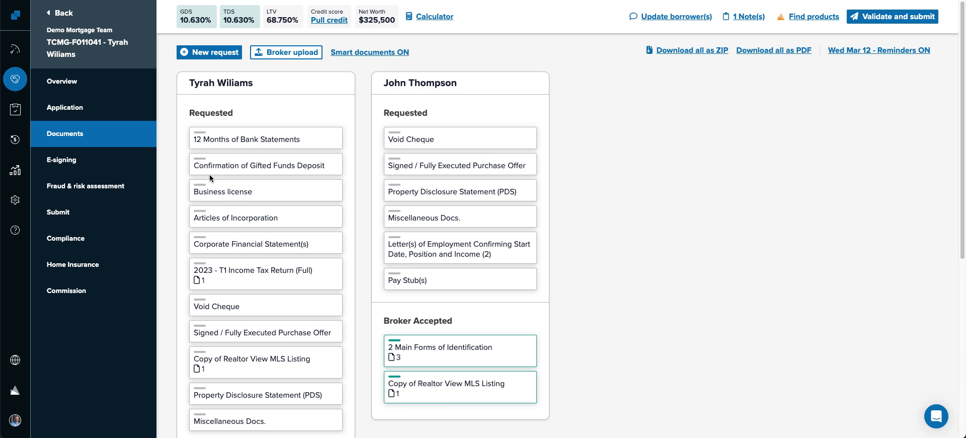
{"action": "left_click", "coordinate": [16, 79]}
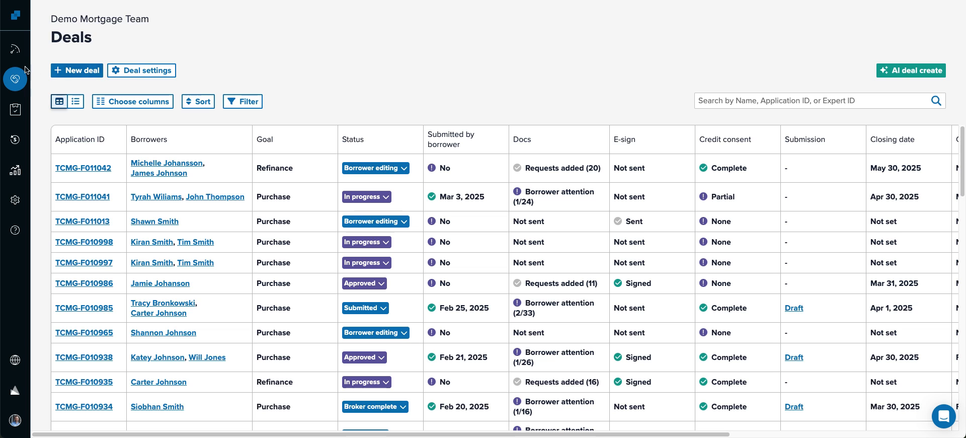
{"action": "left_click", "coordinate": [15, 49]}
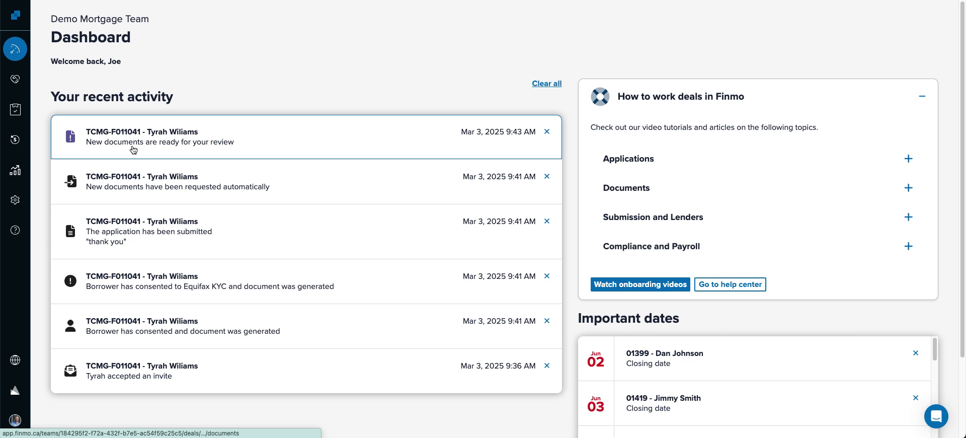
- Open the newest activity's deal in a new tab and request clearing all notifications
{"action": "right_click", "coordinate": [210, 133]}
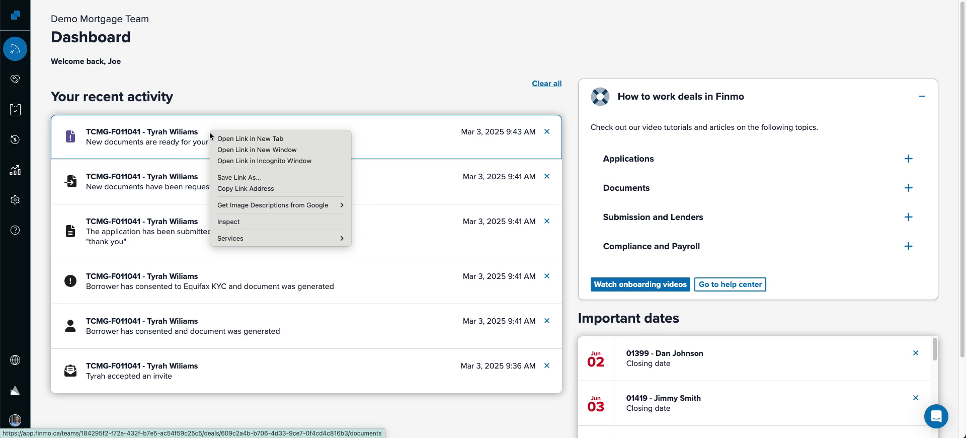
{"action": "left_click", "coordinate": [238, 139]}
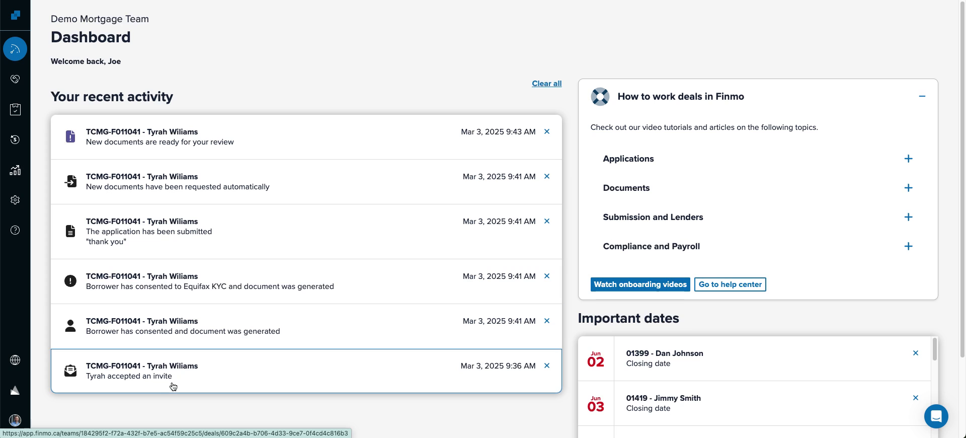
{"action": "left_click", "coordinate": [538, 85]}
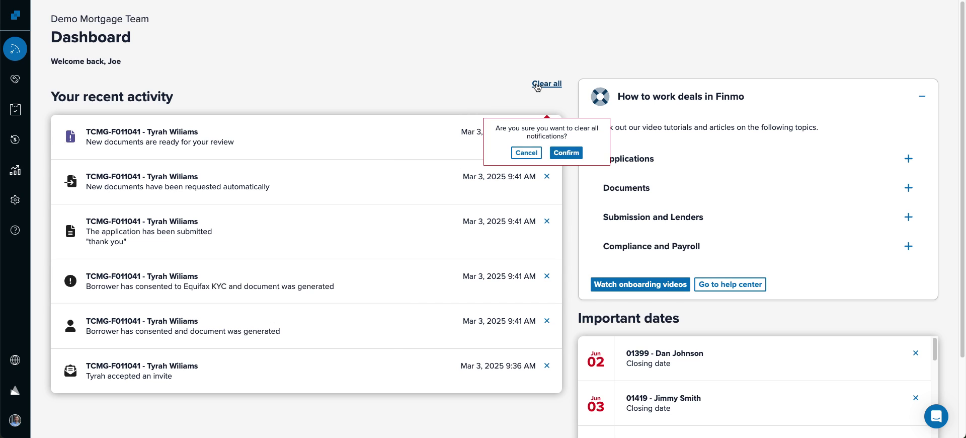
- Confirm clearing all recent-activity notifications and go to the Deals list
{"action": "left_click", "coordinate": [566, 153]}
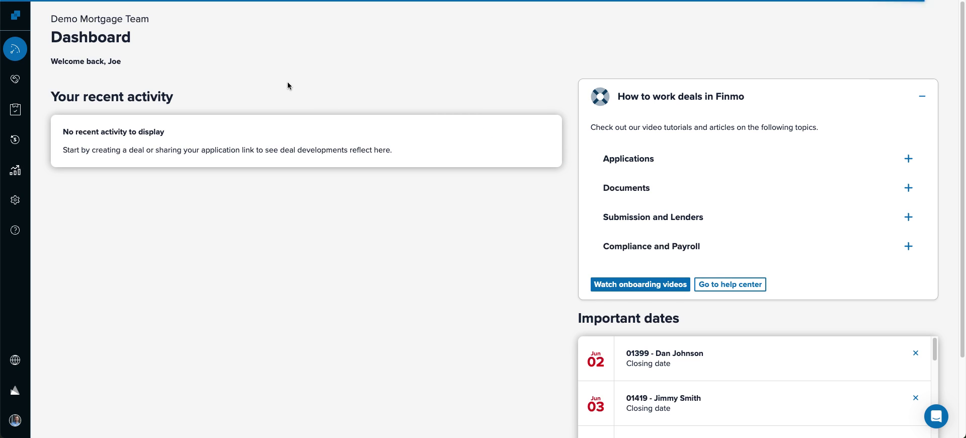
{"action": "left_click", "coordinate": [15, 79]}
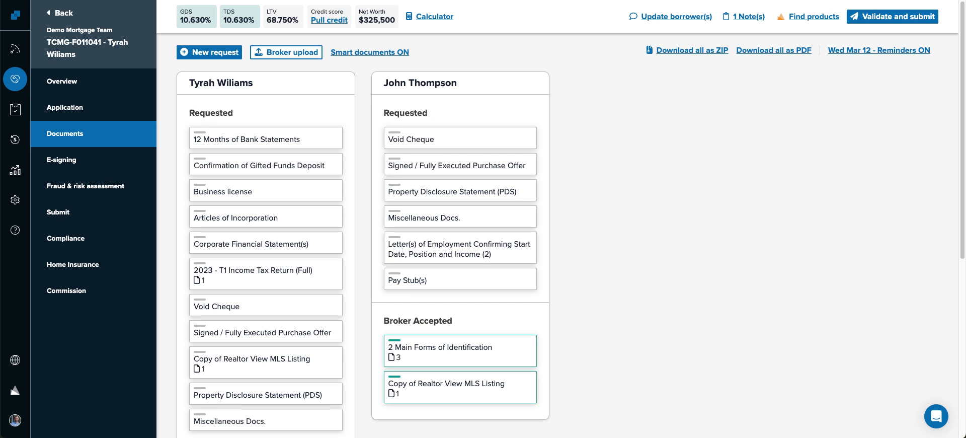
{"action": "scroll", "coordinate": [265, 75], "scroll_direction": "down", "scroll_amount": 4}
{"action": "scroll", "coordinate": [265, 81], "scroll_direction": "up", "scroll_amount": 4}
- Open a deal's Application page in a new tab, staying on the Deals tab
{"action": "right_click", "coordinate": [71, 105]}
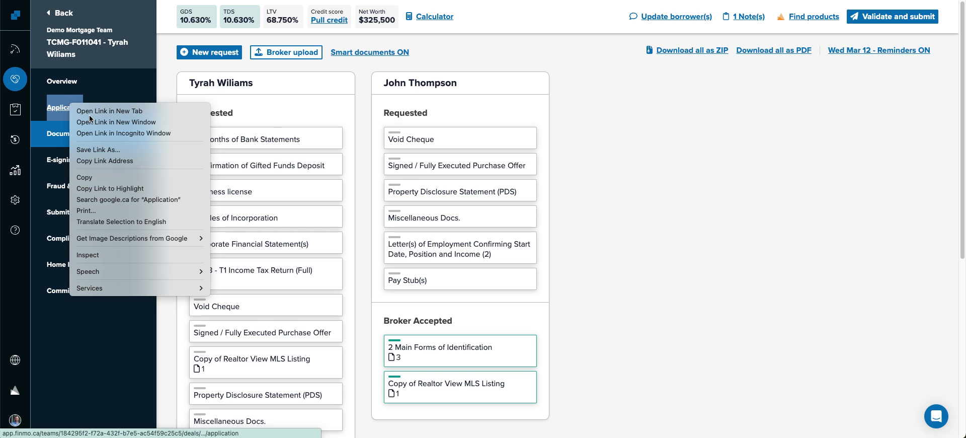
{"action": "left_click", "coordinate": [89, 115]}
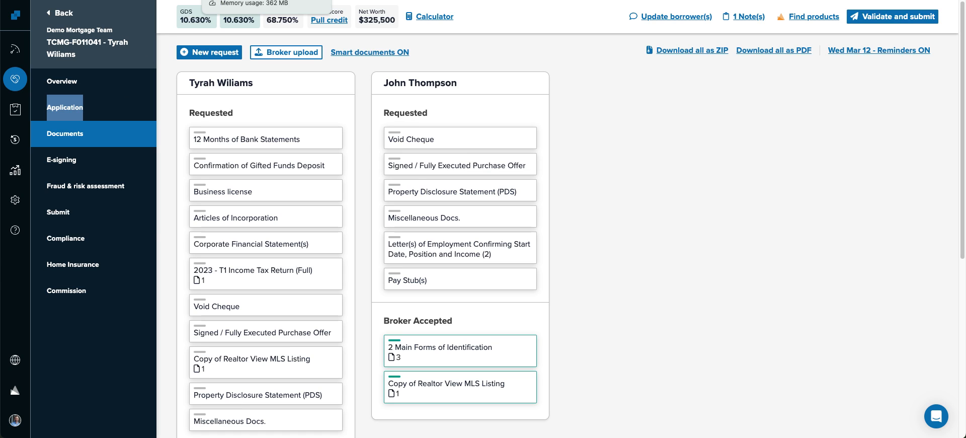
{"action": "left_click", "coordinate": [139, 1]}
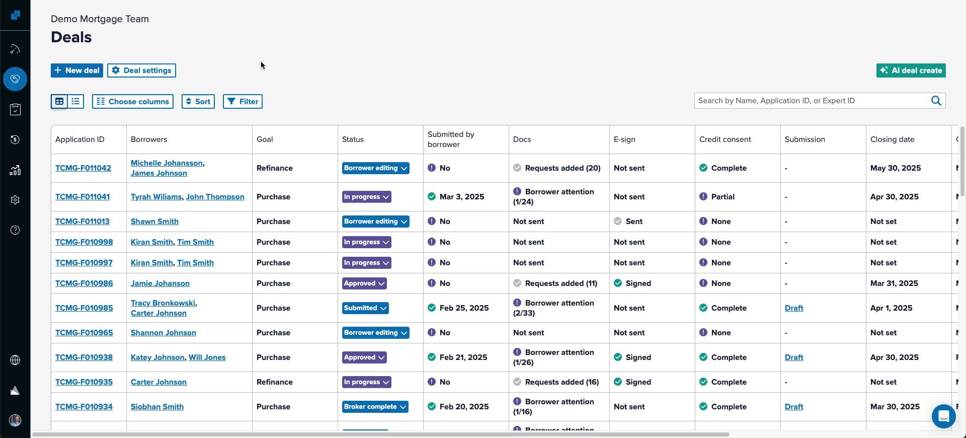
{"action": "left_click", "coordinate": [69, 72]}
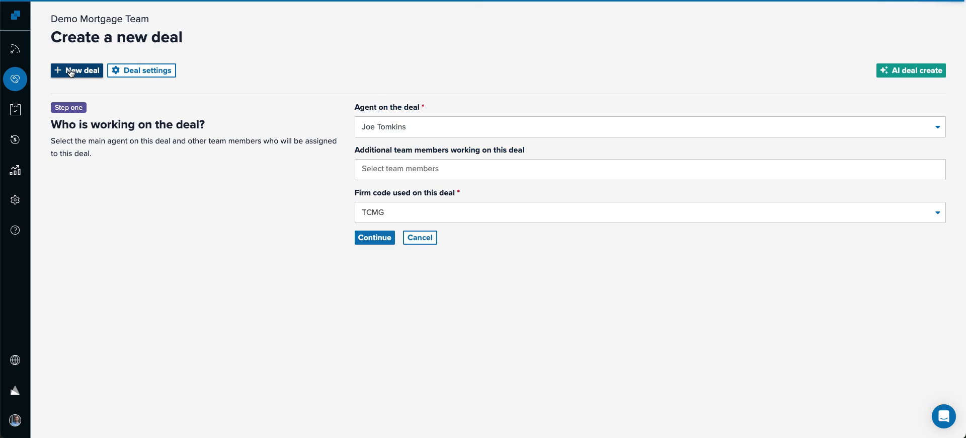
{"action": "left_click", "coordinate": [421, 238]}
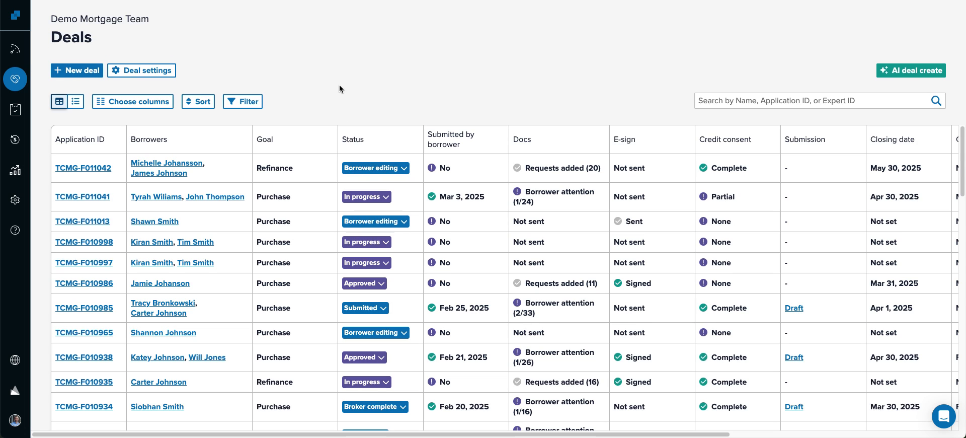
{"action": "left_click", "coordinate": [15, 420]}
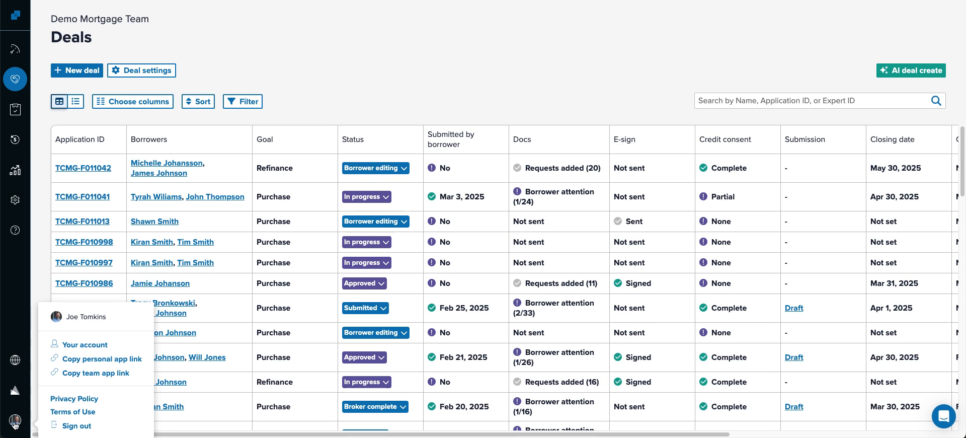
{"action": "left_click", "coordinate": [73, 377]}
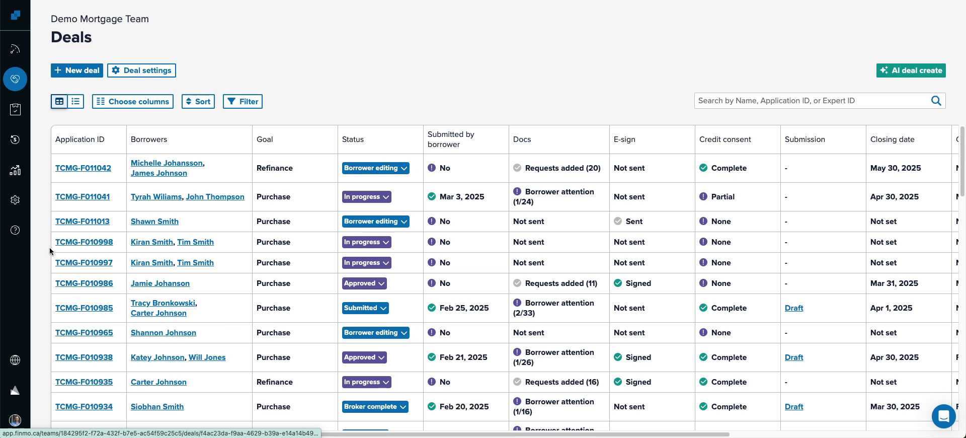
{"action": "left_click", "coordinate": [16, 200]}
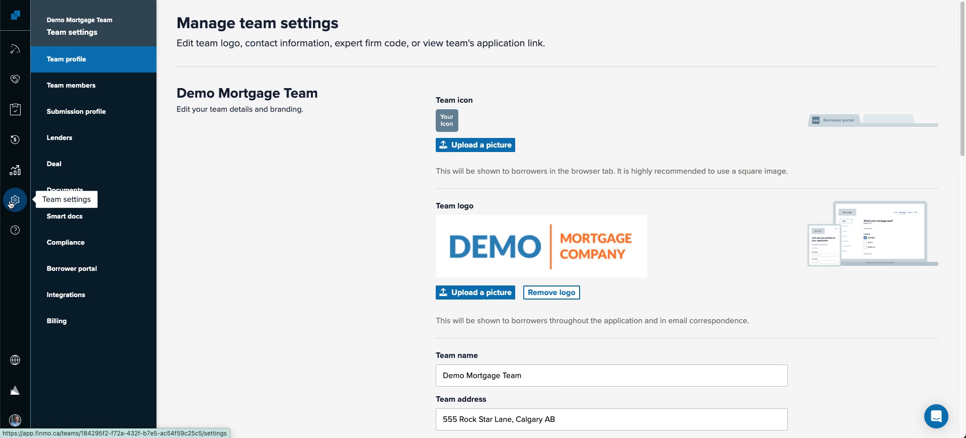
{"action": "left_click", "coordinate": [54, 164]}
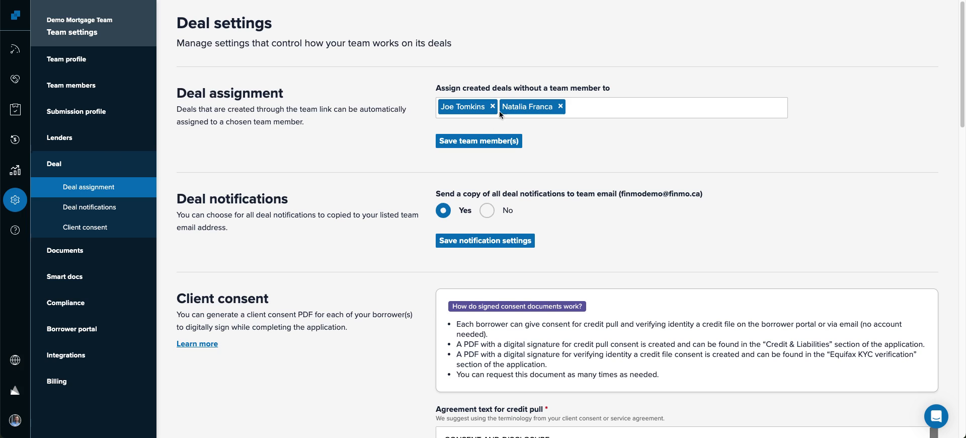
{"action": "left_click_drag", "start_coordinate": [175, 94], "coordinate": [361, 112]}
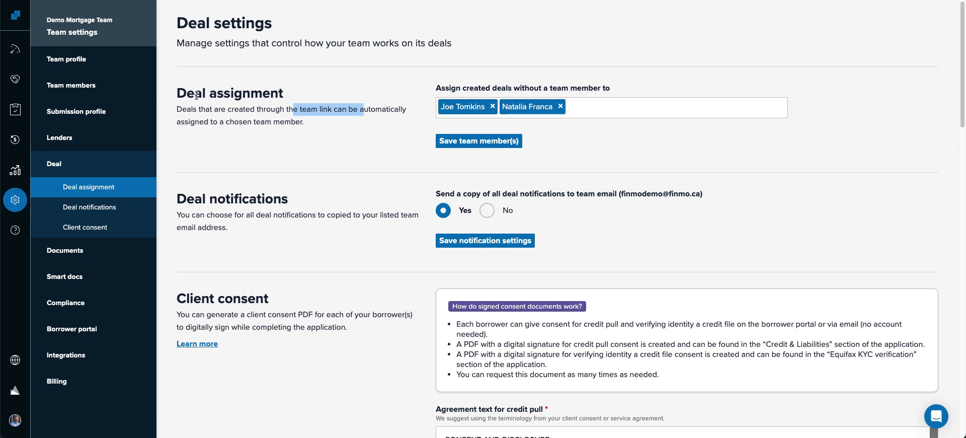
{"action": "left_click", "coordinate": [15, 49]}
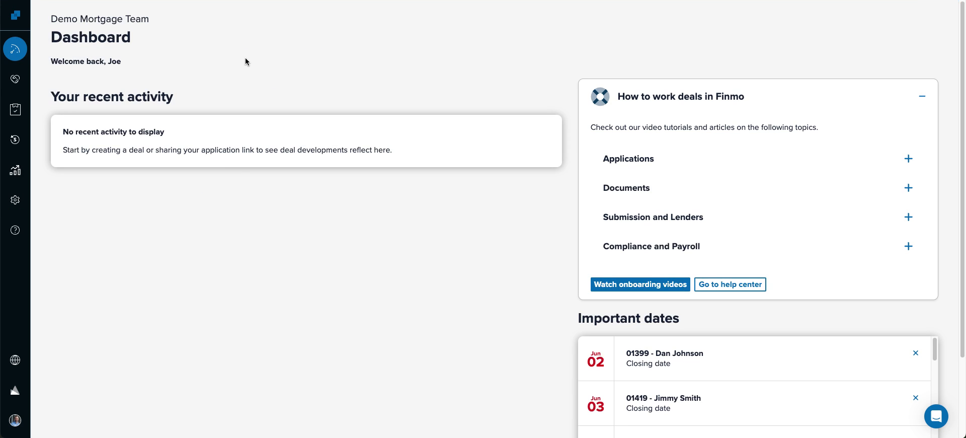
{"action": "left_click", "coordinate": [15, 79]}
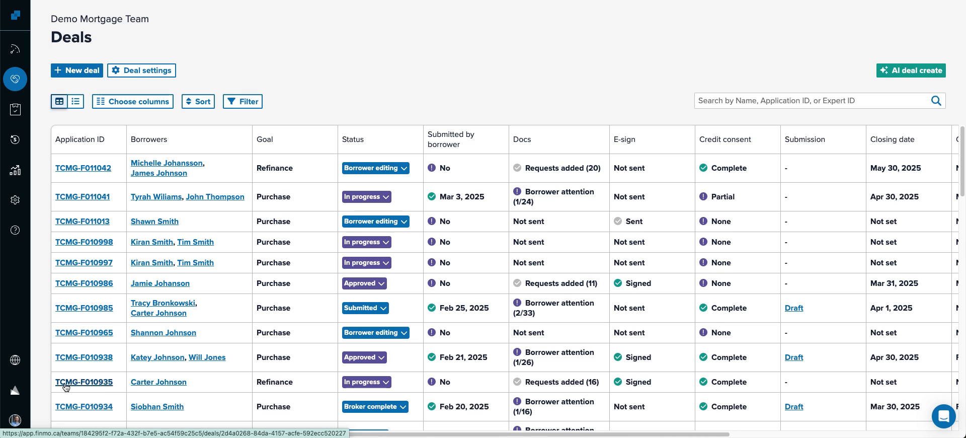
- Copy the existing refinance deal into a new deal with goal Purchase
{"action": "left_click", "coordinate": [102, 383]}
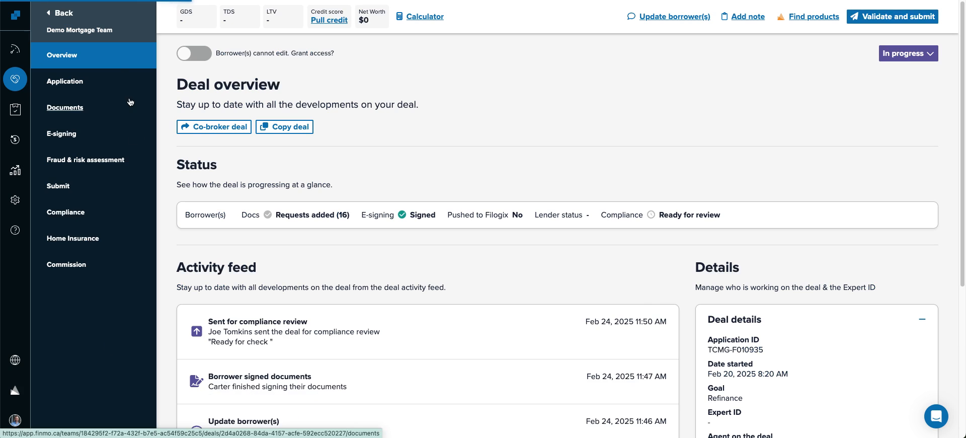
{"action": "left_click", "coordinate": [295, 127]}
{"action": "scroll", "coordinate": [295, 127], "scroll_direction": "down", "scroll_amount": 3}
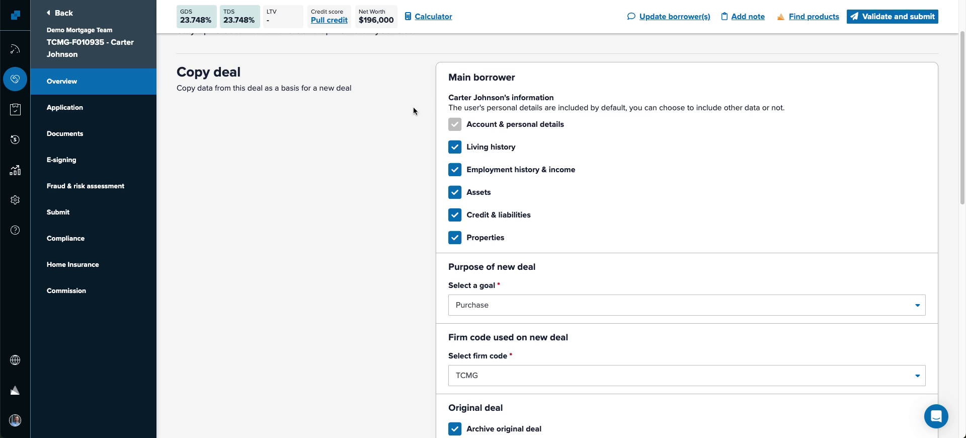
{"action": "scroll", "coordinate": [412, 226], "scroll_direction": "down", "scroll_amount": 1}
{"action": "scroll", "coordinate": [412, 228], "scroll_direction": "down", "scroll_amount": 1}
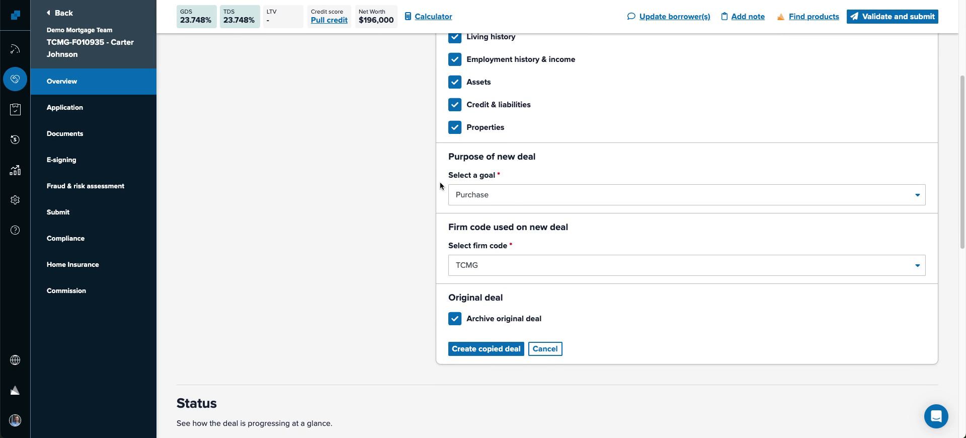
{"action": "left_click", "coordinate": [500, 198]}
{"action": "left_click", "coordinate": [481, 220]}
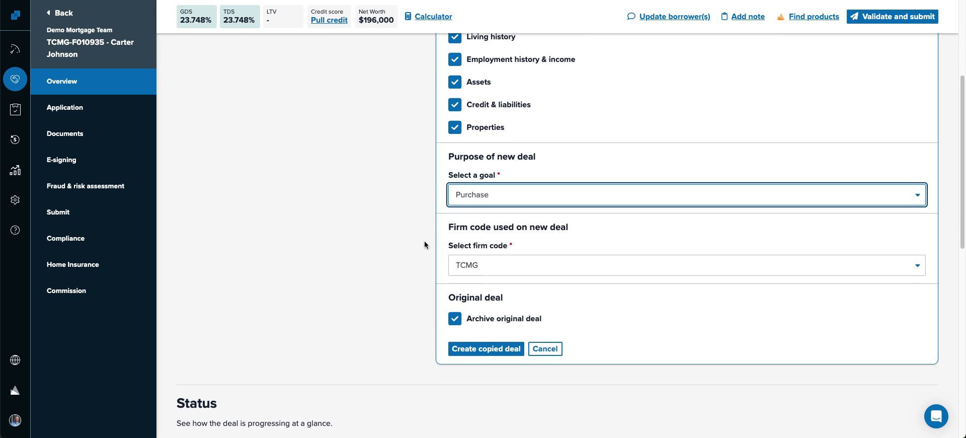
{"action": "left_click", "coordinate": [485, 351]}
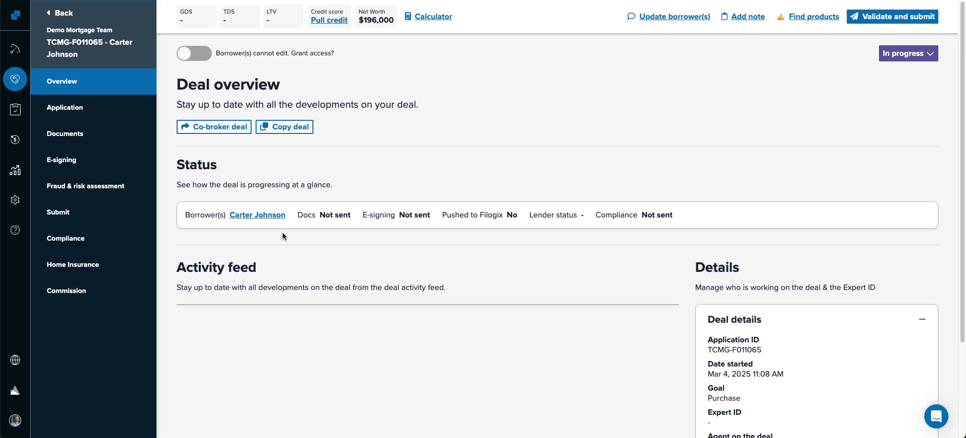
- Return to the Deals list and dismiss the password-saving popup
{"action": "left_click", "coordinate": [15, 79]}
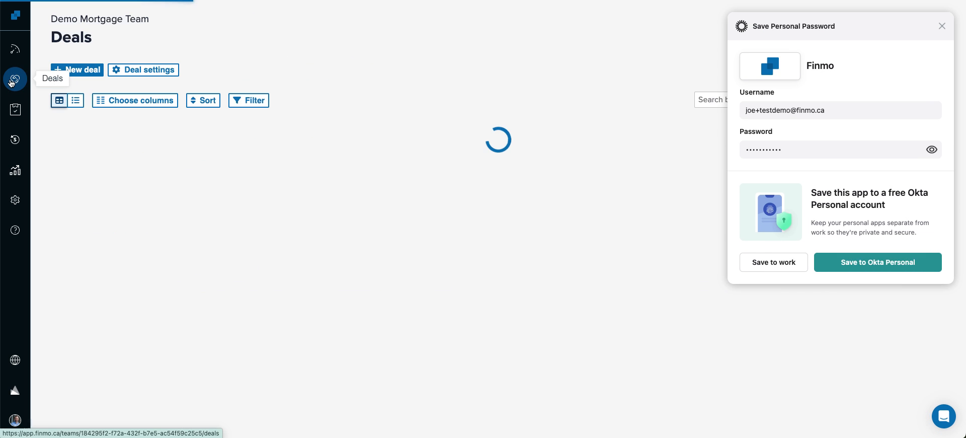
{"action": "left_click", "coordinate": [942, 27]}
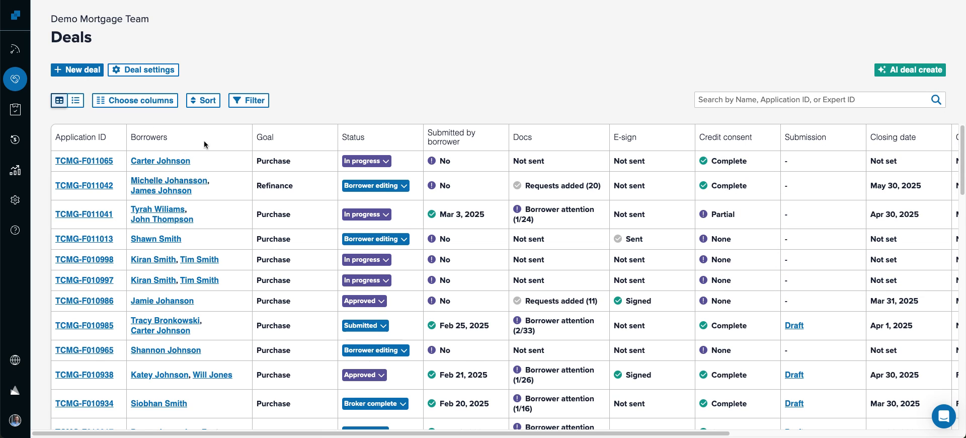
{"action": "double_click", "coordinate": [280, 161]}
{"action": "left_click", "coordinate": [378, 53]}
- Start a new deal with agent and firm code TCMG, adding no additional team members
{"action": "left_click", "coordinate": [72, 72]}
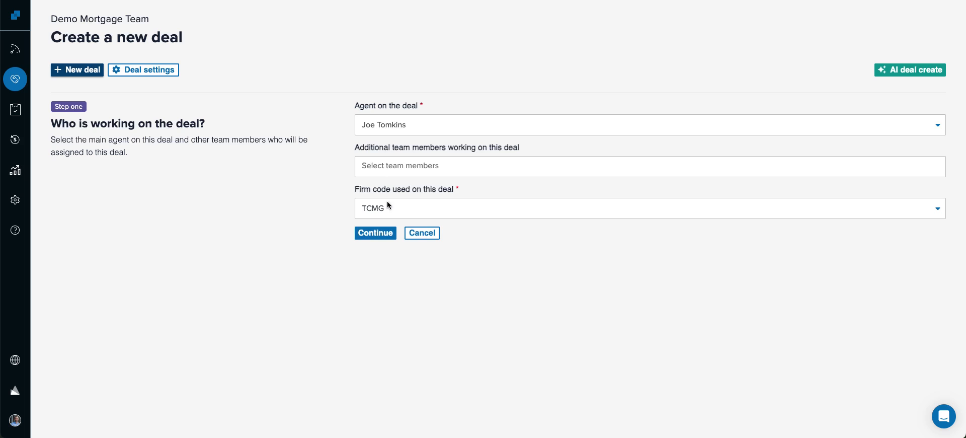
{"action": "left_click", "coordinate": [406, 166]}
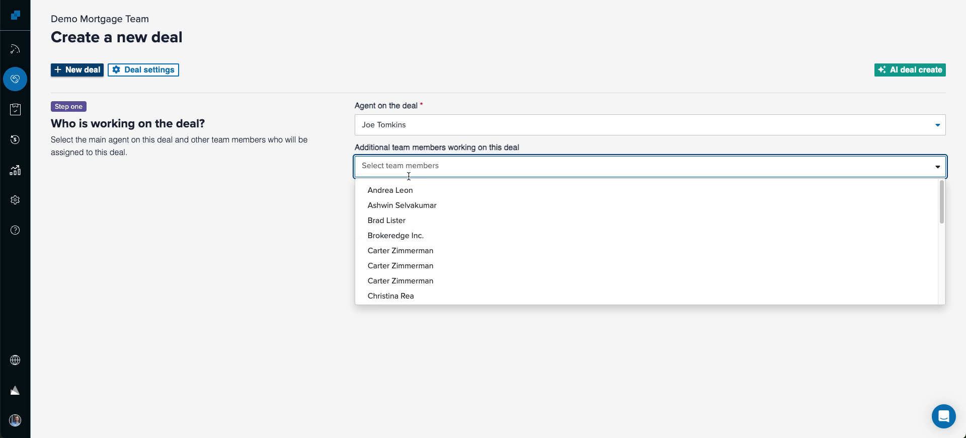
{"action": "left_click", "coordinate": [255, 233]}
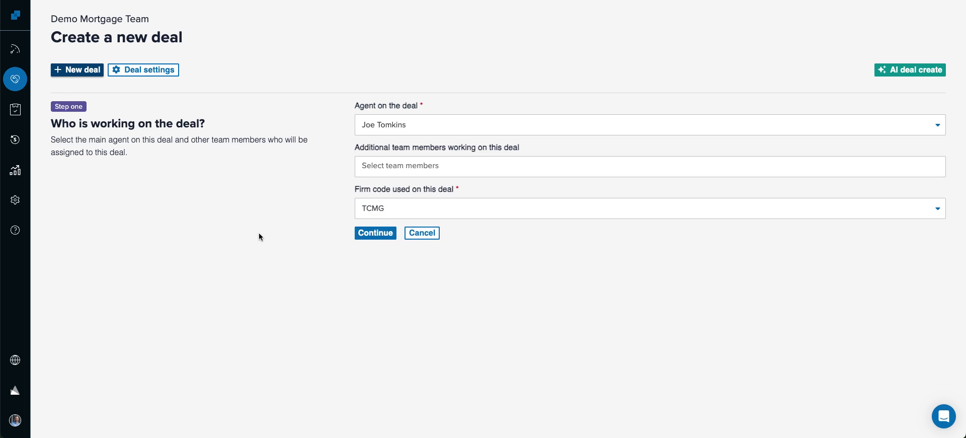
{"action": "left_click", "coordinate": [431, 166]}
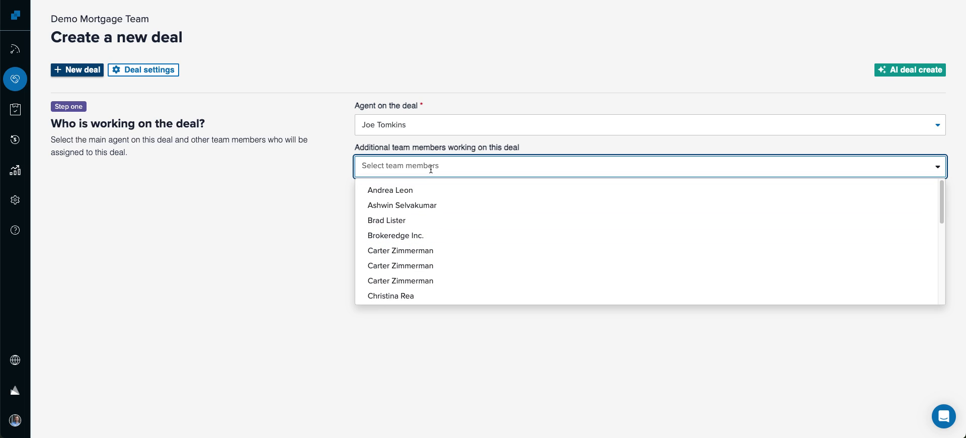
{"action": "left_click", "coordinate": [174, 271]}
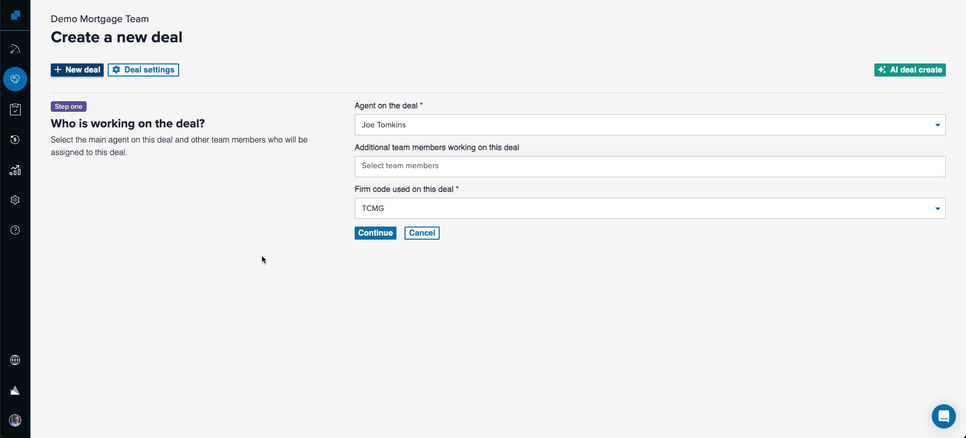
{"action": "left_click", "coordinate": [374, 231]}
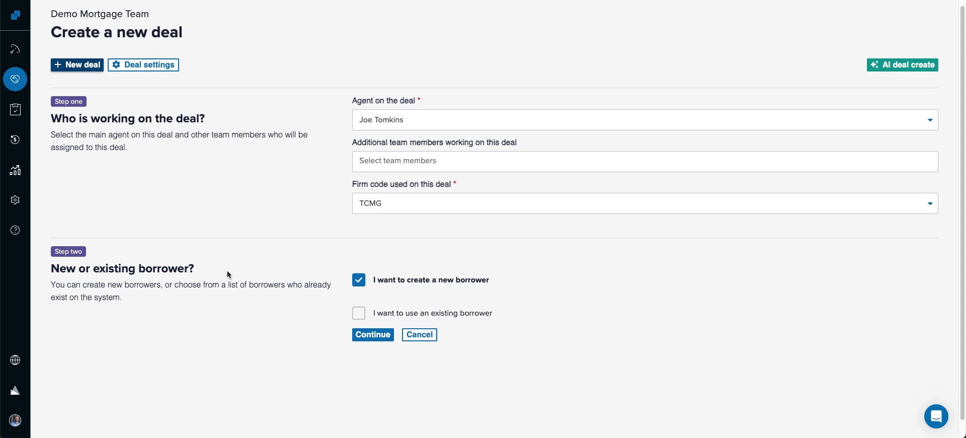
- Choose to create a new borrower and continue to the borrower details step
{"action": "scroll", "coordinate": [228, 272], "scroll_direction": "down", "scroll_amount": 1}
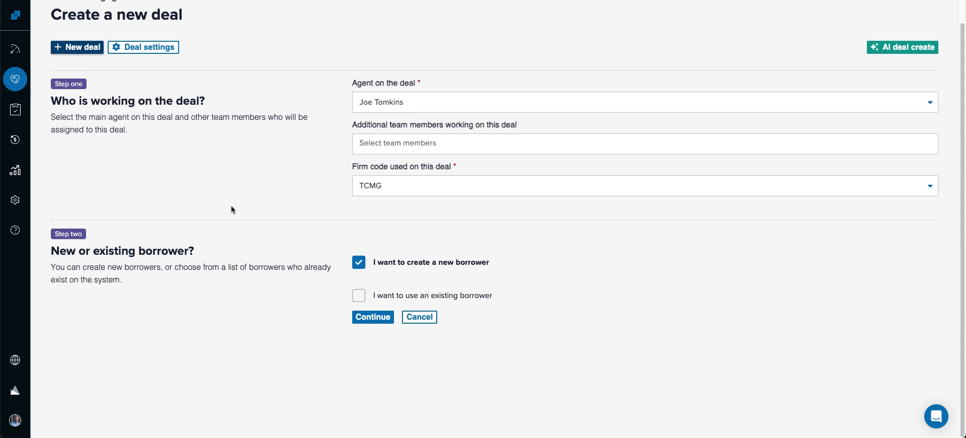
{"action": "left_click", "coordinate": [373, 317]}
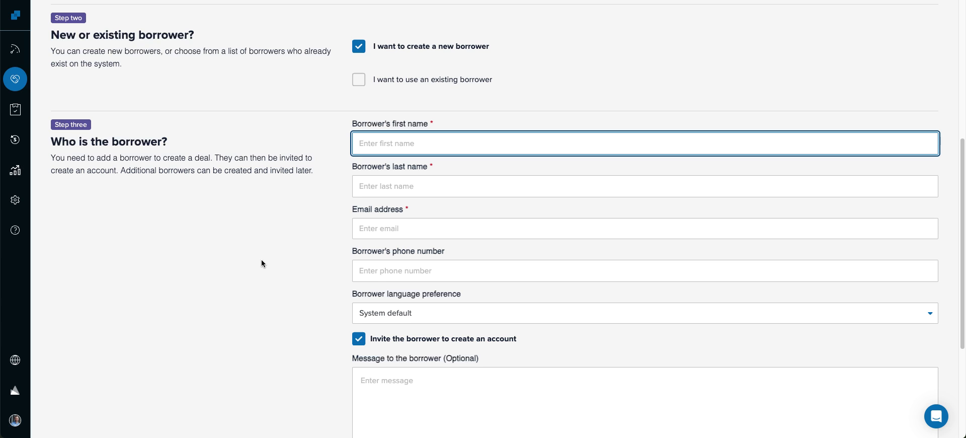
- Enter the new borrower's first name, last name, e-mail address and phone number
{"action": "key", "text": "Tab"}
{"action": "key", "text": "Tab"}
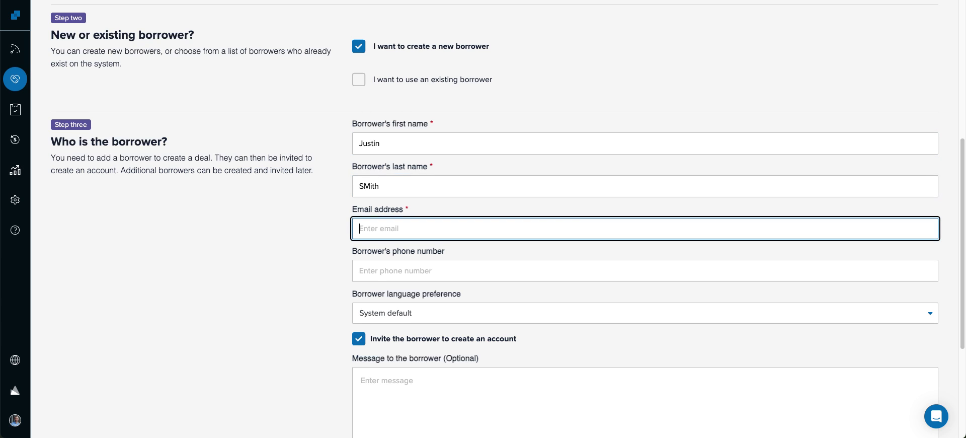
{"action": "key", "text": "shift+Tab"}
{"action": "type", "text": "Smith"}
{"action": "key", "text": "Tab"}
{"action": "key", "text": "Tab"}
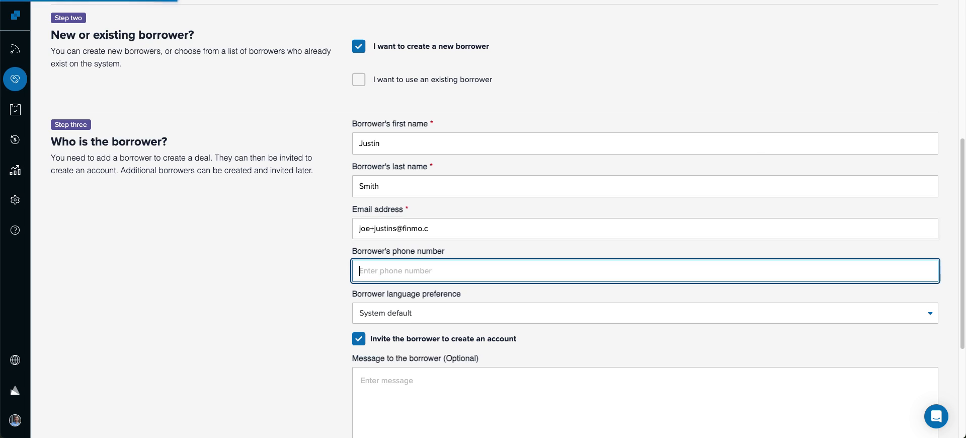
{"action": "key", "text": "shift+Tab"}
{"action": "key", "text": "Right"}
{"action": "key", "text": "Tab"}
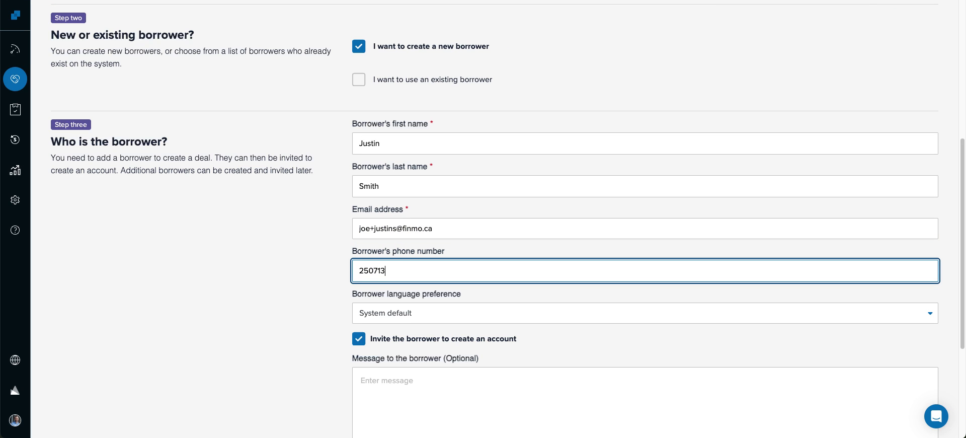
{"action": "left_click", "coordinate": [276, 264]}
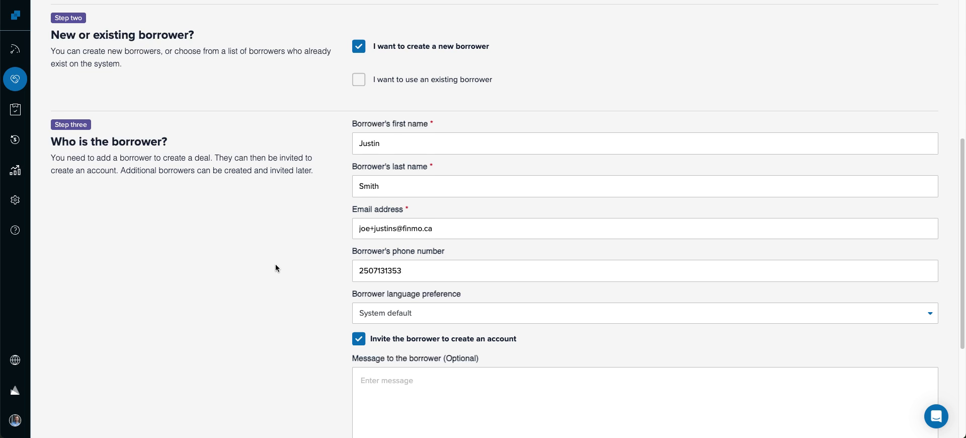
- Write a short invite message ('Here is the app.'), enable the SMS copy, and continue
{"action": "scroll", "coordinate": [275, 263], "scroll_direction": "down", "scroll_amount": 4}
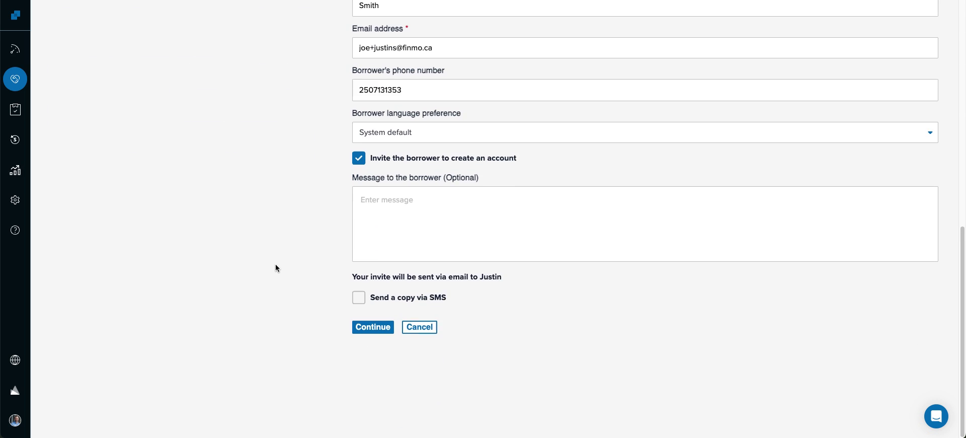
{"action": "left_click", "coordinate": [420, 206]}
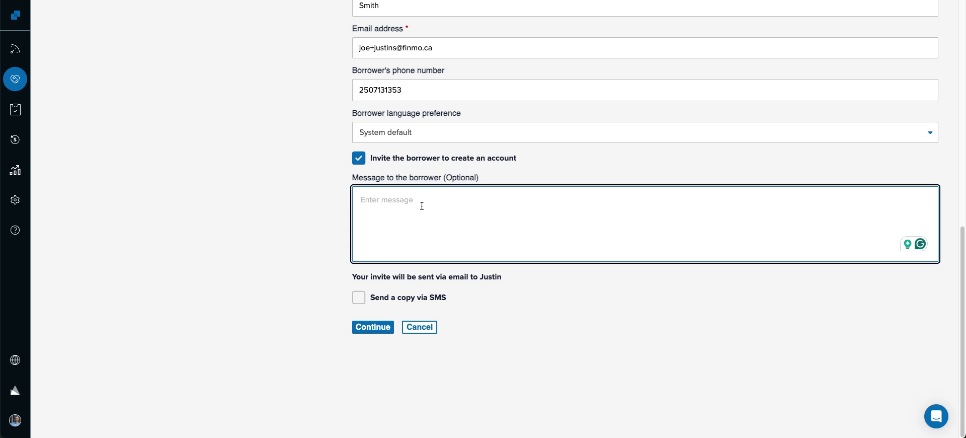
{"action": "type", "text": "Hi Justin,"}
{"action": "key", "text": "Return"}
{"action": "key", "text": "Return"}
{"action": "type", "text": "Here is "}
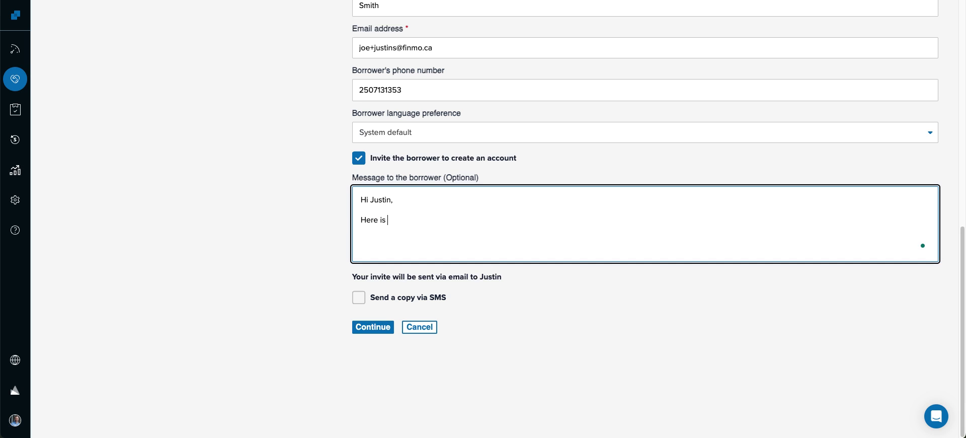
{"action": "type", "text": "the app."}
{"action": "key", "text": "Return"}
{"action": "key", "text": "Return"}
{"action": "type", "text": "Joe"}
{"action": "left_click", "coordinate": [358, 298]}
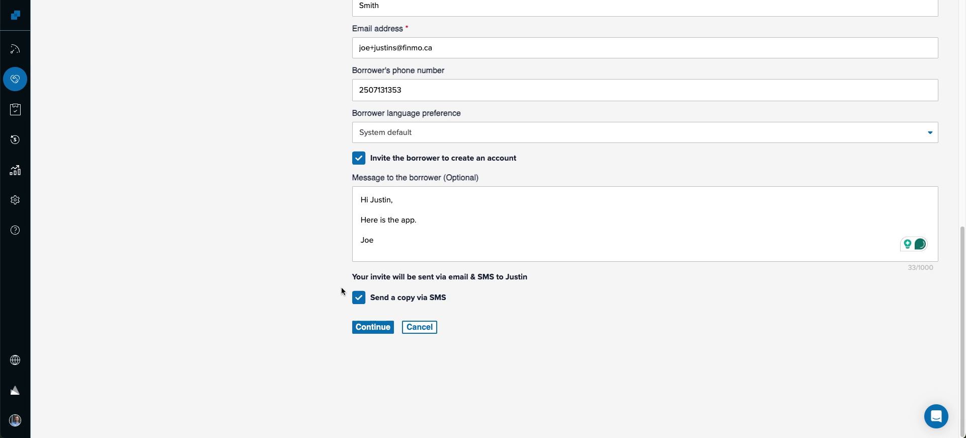
{"action": "left_click", "coordinate": [370, 328]}
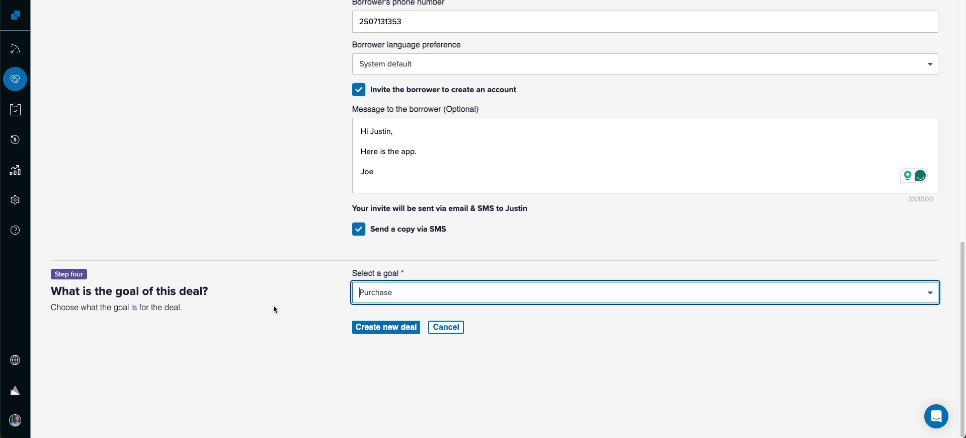
- Keep Purchase as the deal's goal and create the new deal
{"action": "left_click", "coordinate": [425, 293]}
{"action": "left_click", "coordinate": [388, 315]}
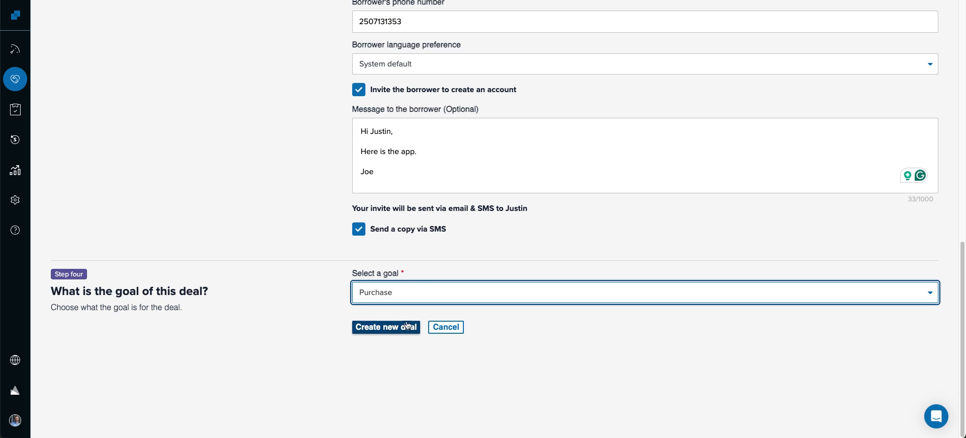
{"action": "left_click", "coordinate": [388, 331]}
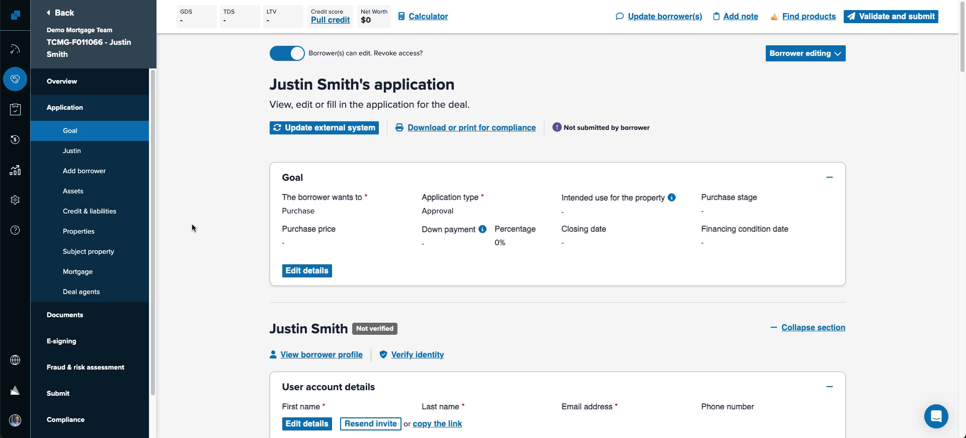
- Edit the borrower's User account details, check the Email field, and save changes
{"action": "scroll", "coordinate": [234, 222], "scroll_direction": "down", "scroll_amount": 5}
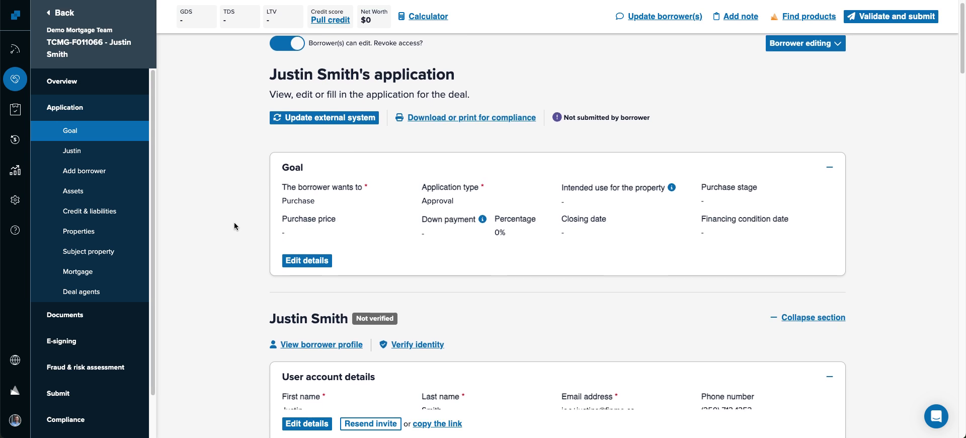
{"action": "left_click_drag", "start_coordinate": [282, 188], "coordinate": [373, 191]}
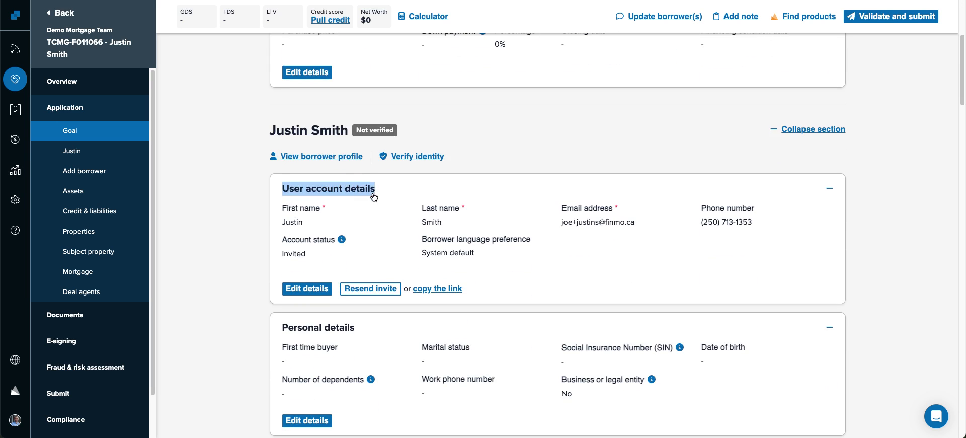
{"action": "left_click", "coordinate": [307, 288]}
{"action": "left_click", "coordinate": [616, 230]}
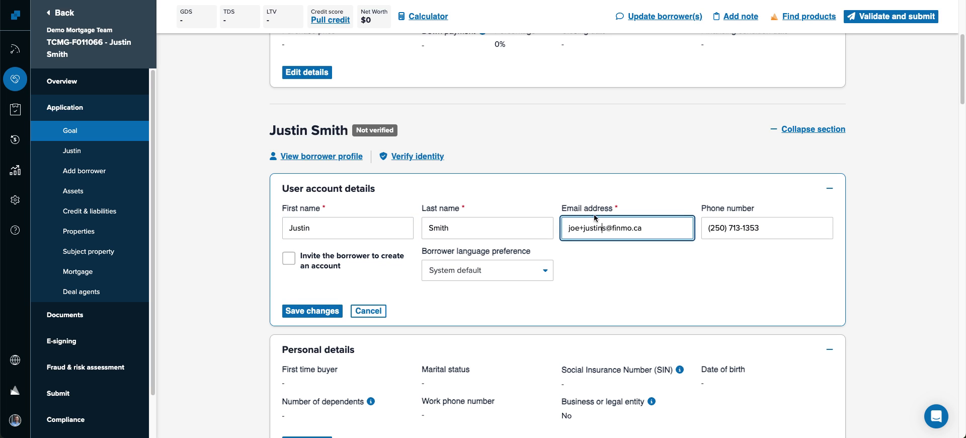
{"action": "left_click", "coordinate": [302, 310]}
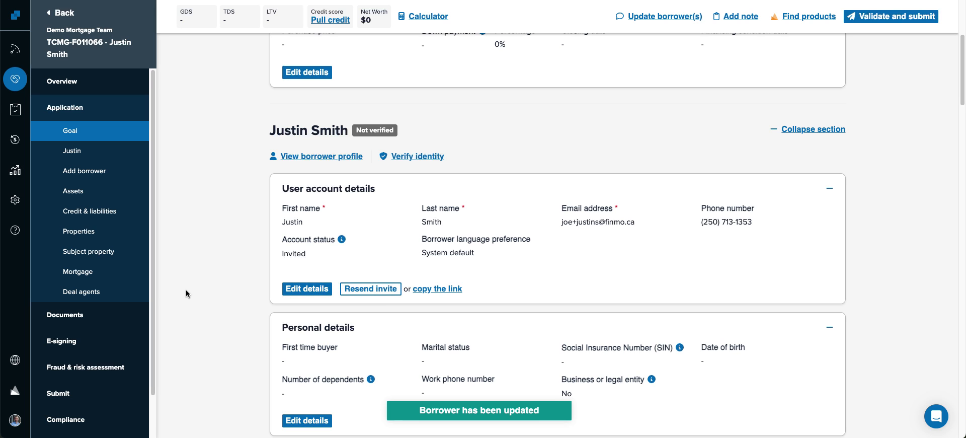
{"action": "scroll", "coordinate": [191, 284], "scroll_direction": "up", "scroll_amount": 4}
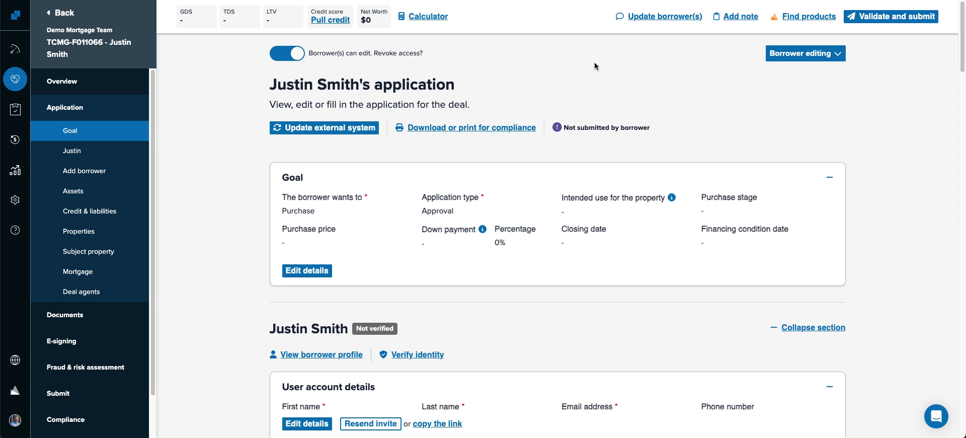
- Edit the Goal: keep Approval, set Owner Occupied / Rental use and Found the property stage
{"action": "left_click", "coordinate": [301, 271]}
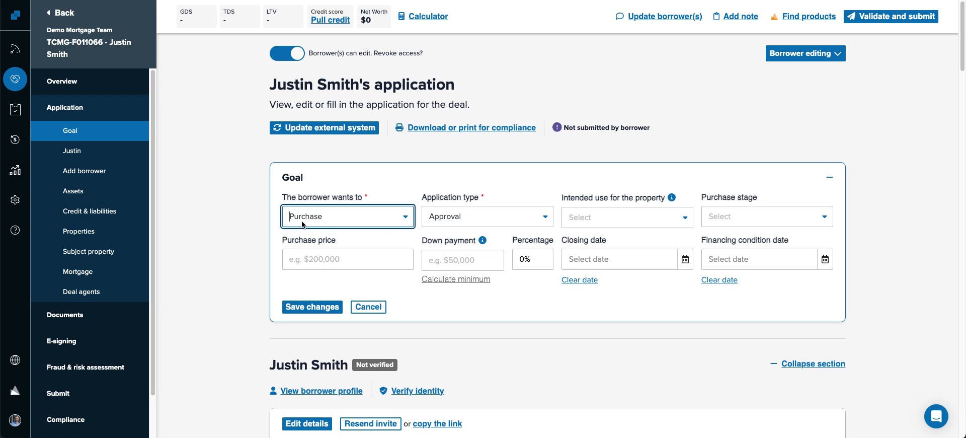
{"action": "left_click", "coordinate": [467, 221]}
{"action": "left_click", "coordinate": [465, 243]}
{"action": "left_click", "coordinate": [612, 220]}
{"action": "left_click", "coordinate": [599, 255]}
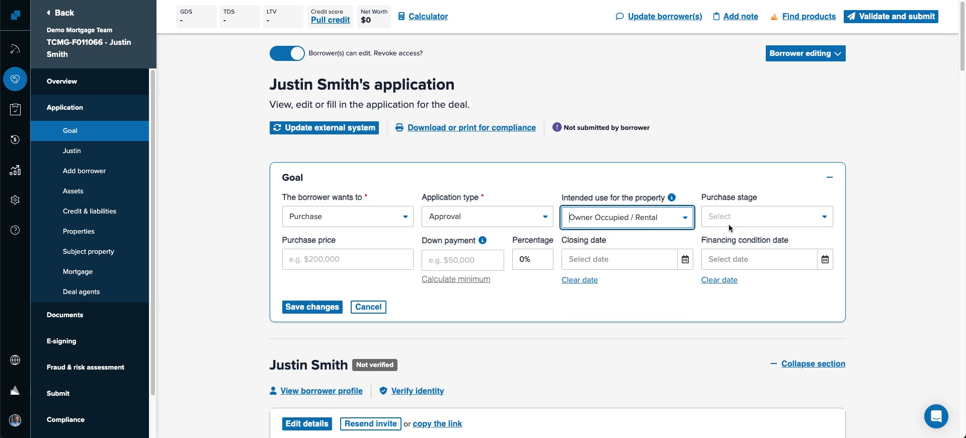
{"action": "left_click", "coordinate": [731, 226]}
{"action": "left_click", "coordinate": [725, 270]}
- Enter $900,000 price, $350,000 down, Apr 30, 2025 closing, Mar 13 financing date, $30,000 deposit; save
{"action": "left_click", "coordinate": [391, 257]}
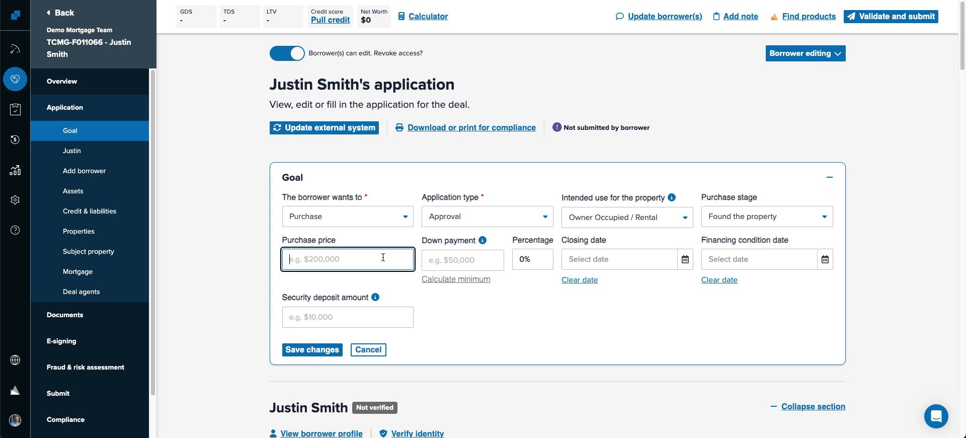
{"action": "type", "text": "900000"}
{"action": "key", "text": "Tab"}
{"action": "key", "text": "Tab"}
{"action": "type", "text": "350000"}
{"action": "key", "text": "Tab"}
{"action": "key", "text": "Tab"}
{"action": "key", "text": "Tab"}
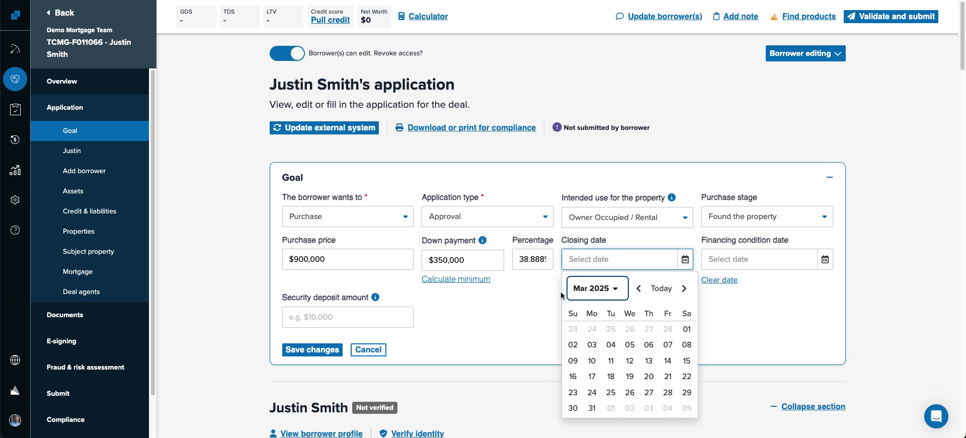
{"action": "left_click", "coordinate": [684, 288]}
{"action": "left_click", "coordinate": [630, 404]}
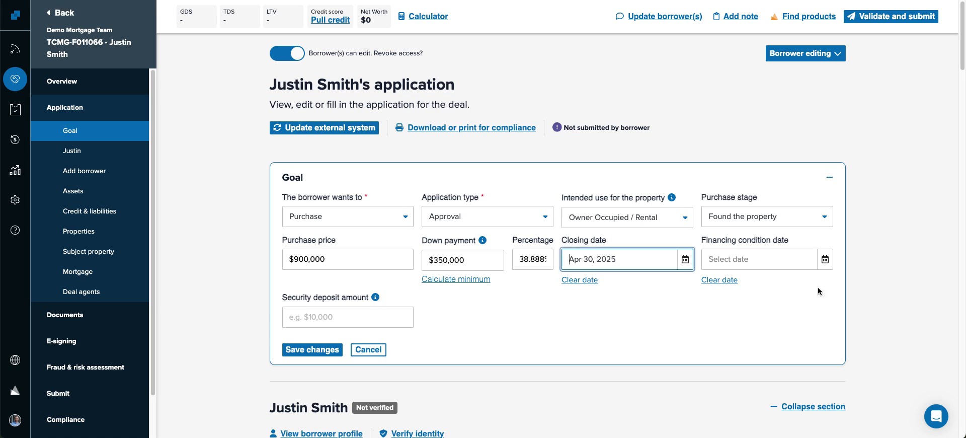
{"action": "left_click", "coordinate": [825, 259]}
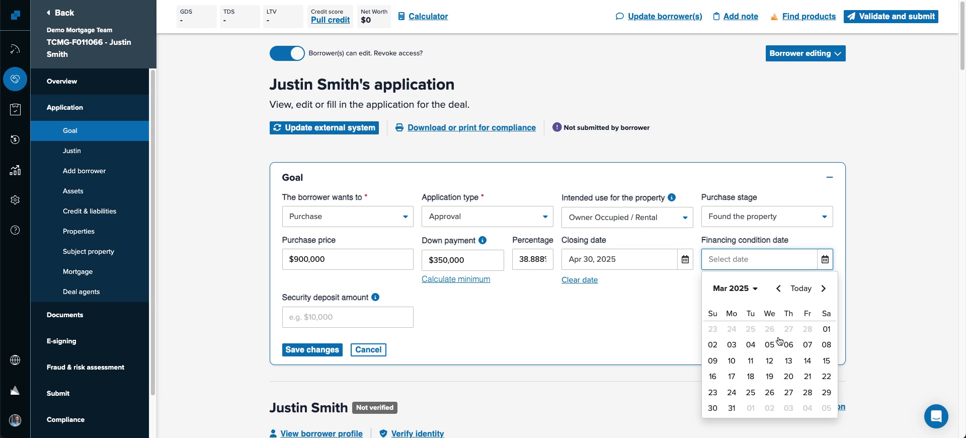
{"action": "left_click", "coordinate": [788, 360]}
{"action": "left_click", "coordinate": [337, 316]}
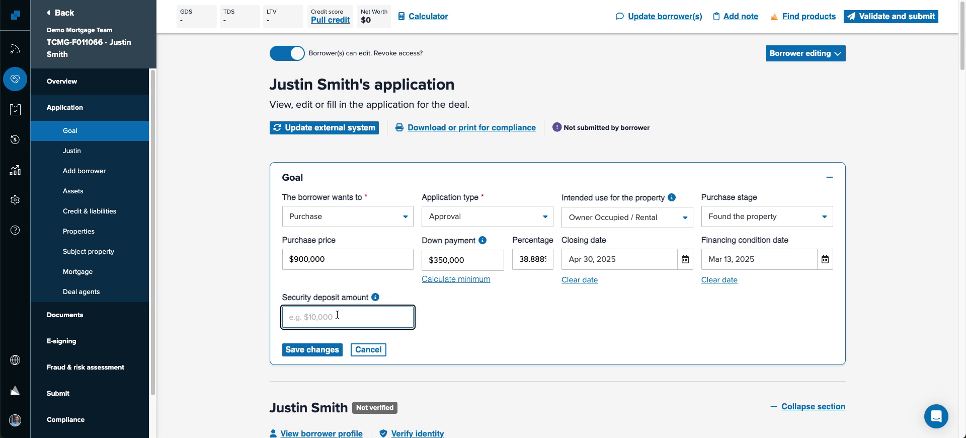
{"action": "type", "text": "300000"}
{"action": "left_click", "coordinate": [312, 349]}
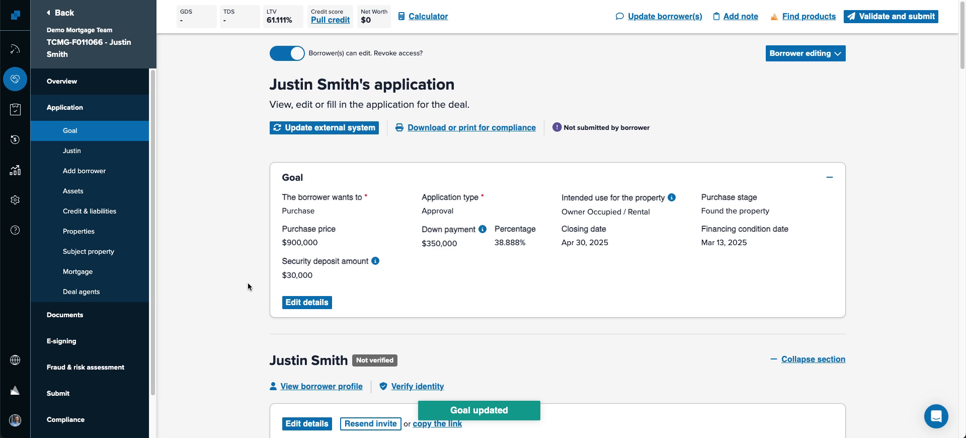
{"action": "left_click", "coordinate": [515, 169]}
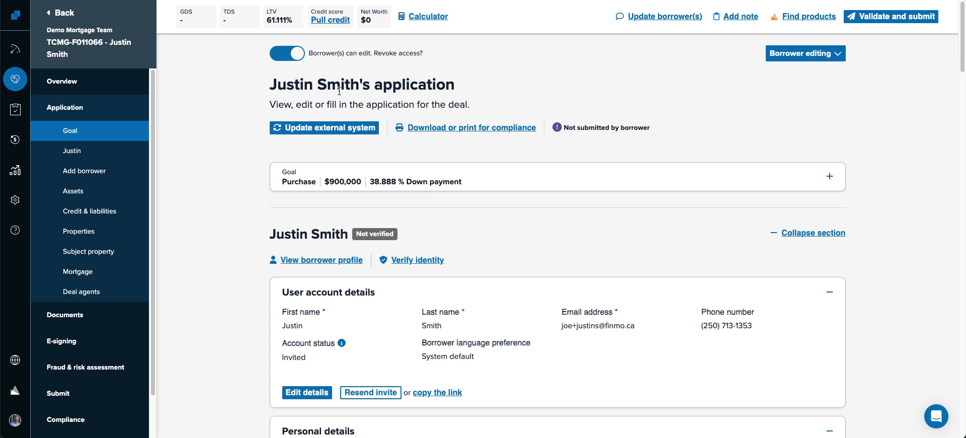
{"action": "left_click_drag", "start_coordinate": [308, 53], "coordinate": [443, 53]}
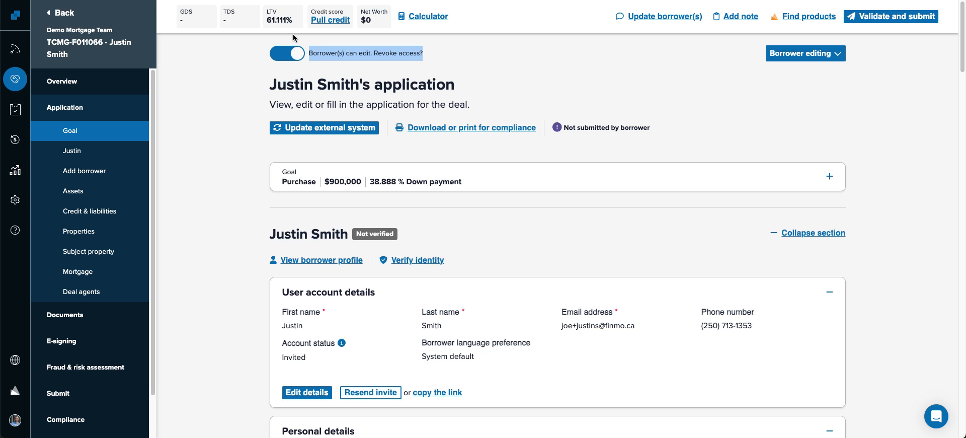
{"action": "left_click", "coordinate": [278, 56]}
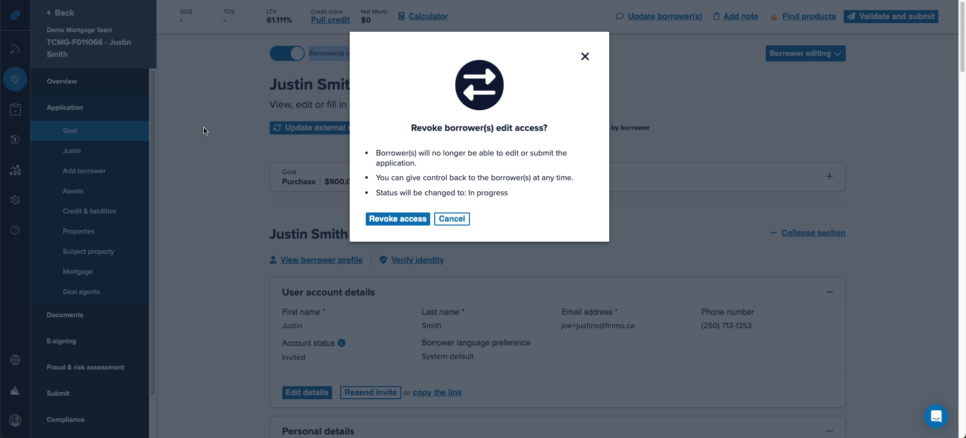
{"action": "left_click", "coordinate": [451, 219]}
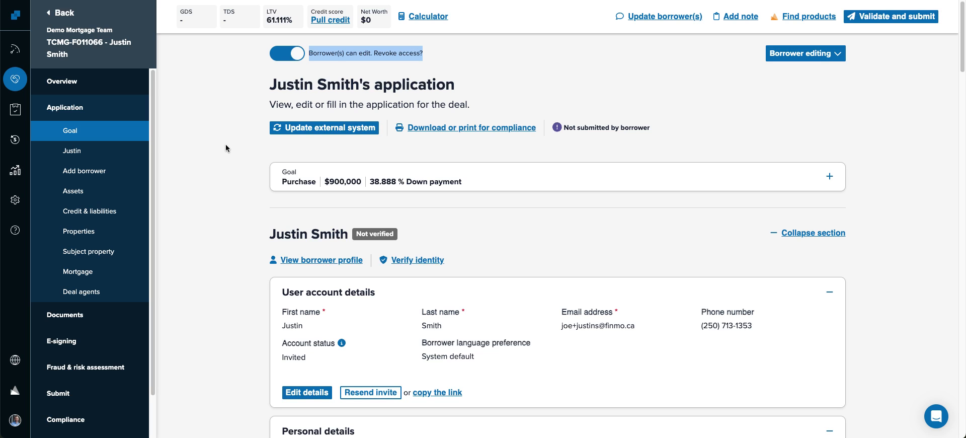
{"action": "left_click", "coordinate": [568, 76]}
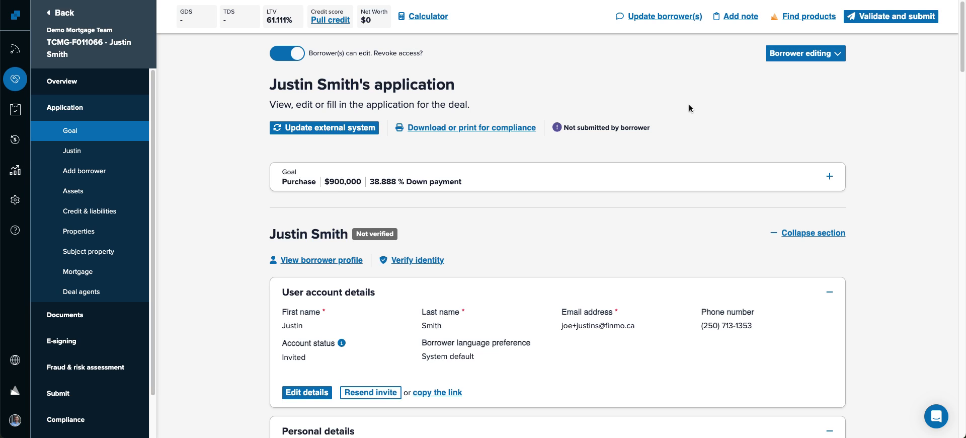
- Save a broker note reading 'BFS owns a HH for 10 years.' on the deal
{"action": "left_click", "coordinate": [739, 17]}
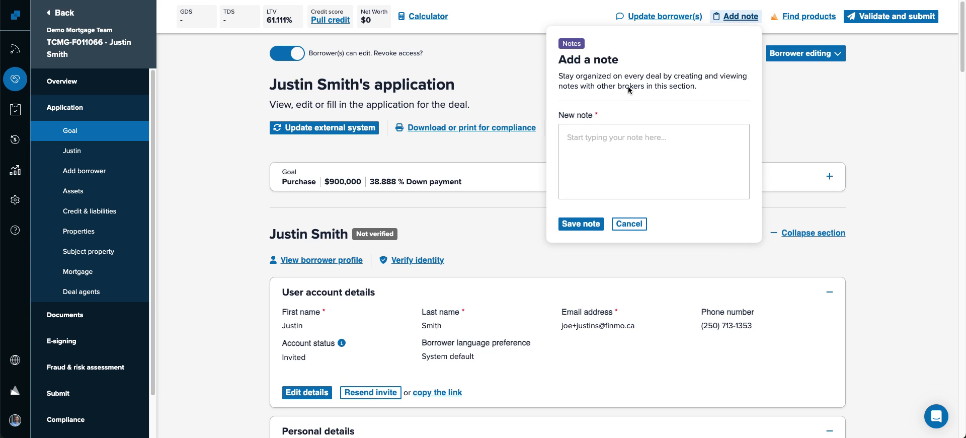
{"action": "left_click", "coordinate": [606, 139]}
{"action": "type", "text": "B"}
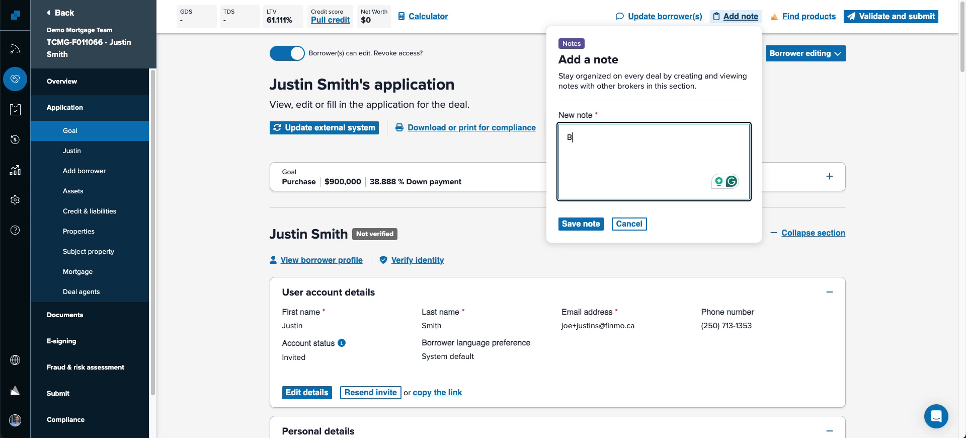
{"action": "type", "text": "FS owns a HH for 10 years."}
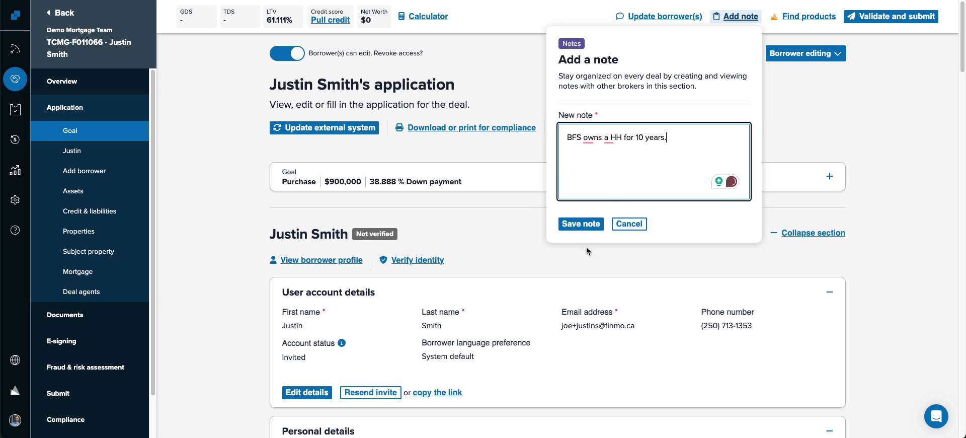
{"action": "left_click", "coordinate": [581, 223]}
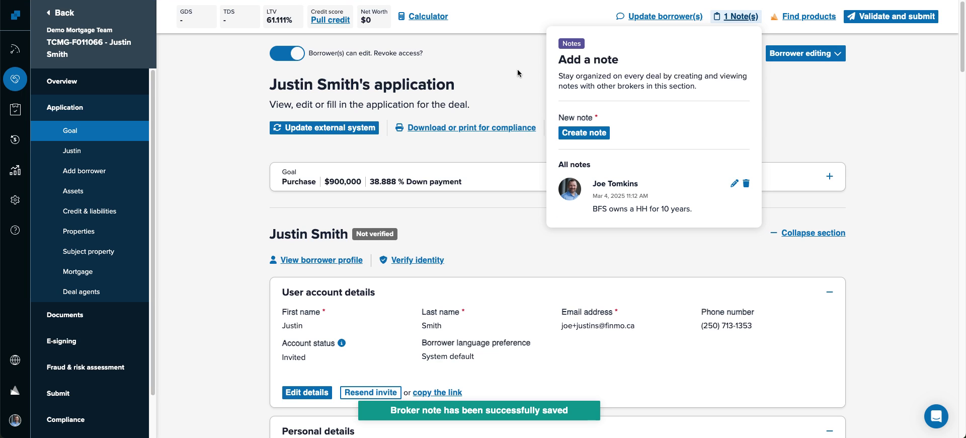
{"action": "left_click", "coordinate": [514, 66]}
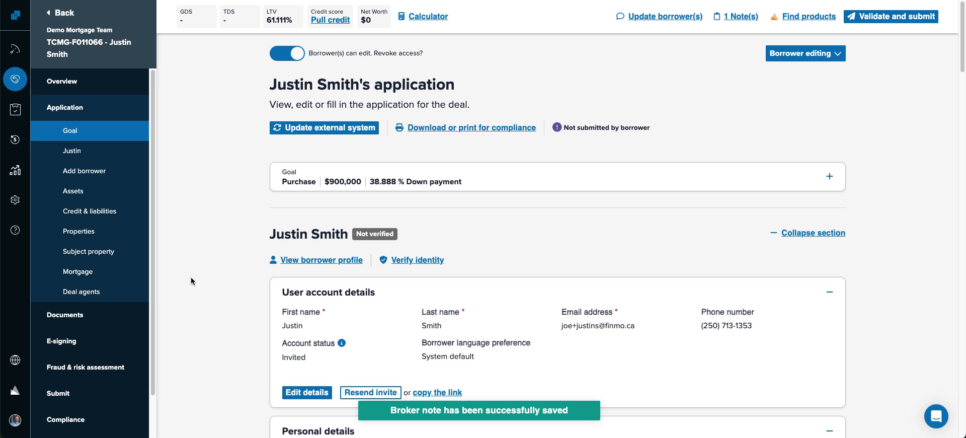
- Collapse the User account details card and jump to the Subject property section
{"action": "scroll", "coordinate": [191, 278], "scroll_direction": "down", "scroll_amount": 3}
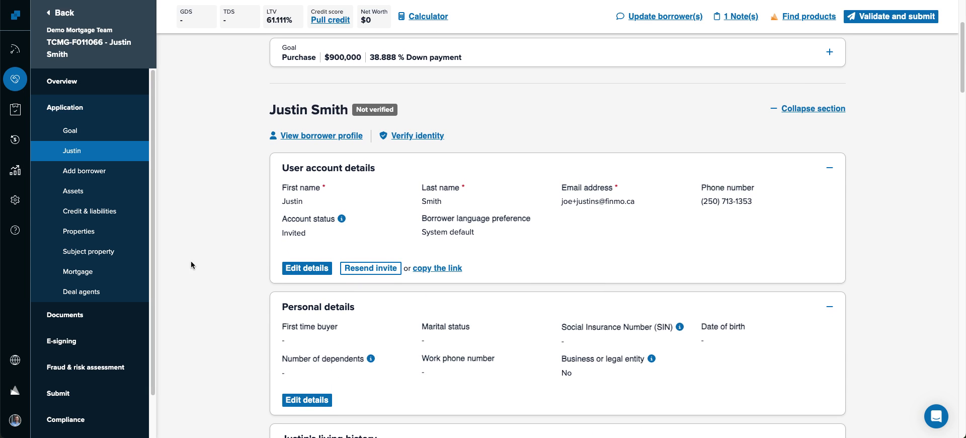
{"action": "left_click", "coordinate": [565, 168]}
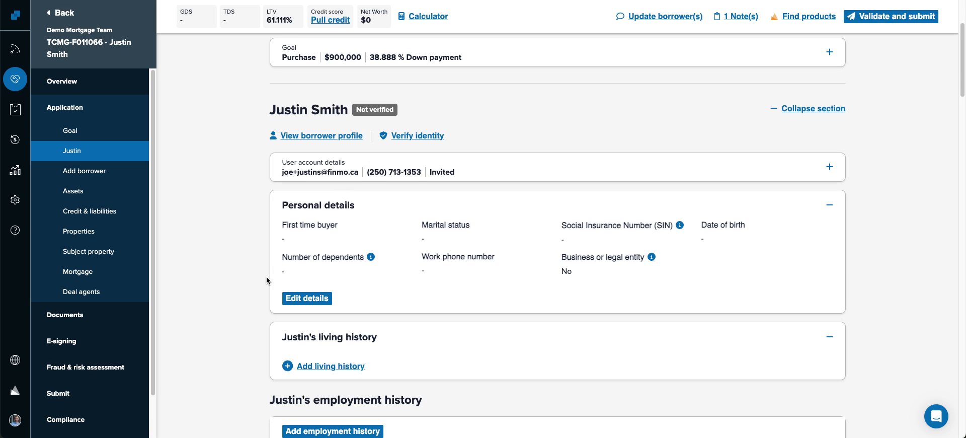
{"action": "scroll", "coordinate": [266, 280], "scroll_direction": "up", "scroll_amount": 3}
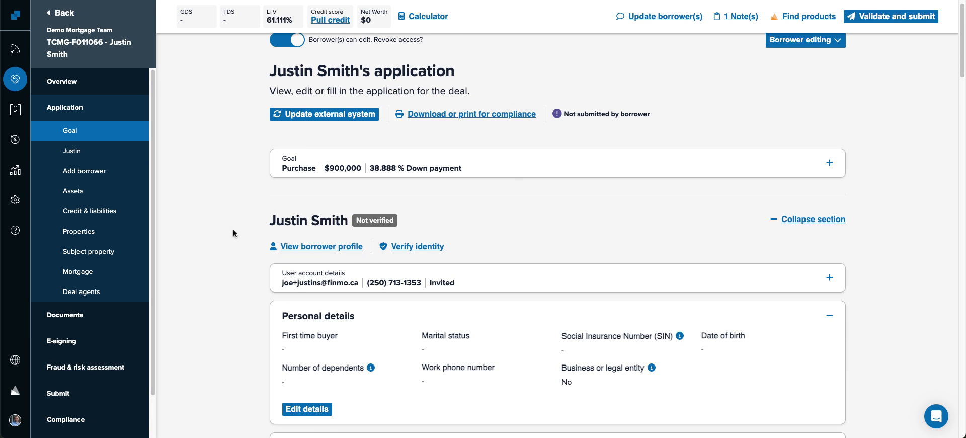
{"action": "scroll", "coordinate": [231, 229], "scroll_direction": "down", "scroll_amount": 1}
{"action": "left_click", "coordinate": [92, 252]}
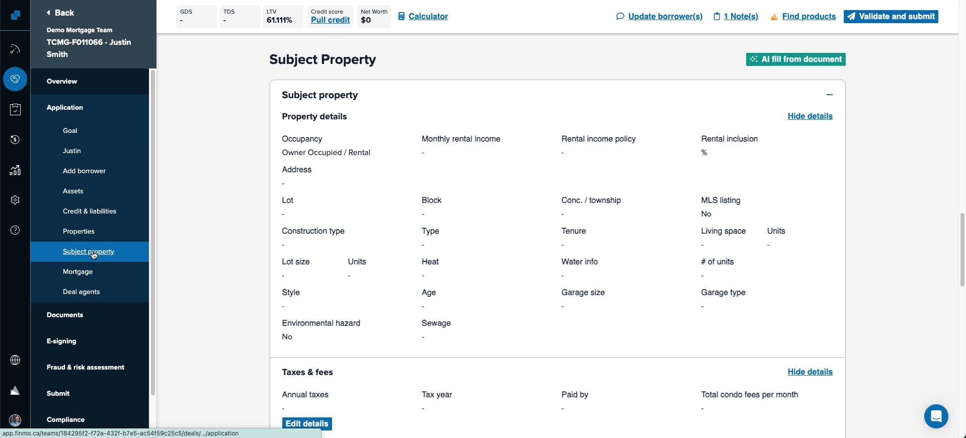
- Enter 1,800 monthly rental income with a 50% add-to-gross-income policy
{"action": "left_click", "coordinate": [309, 423]}
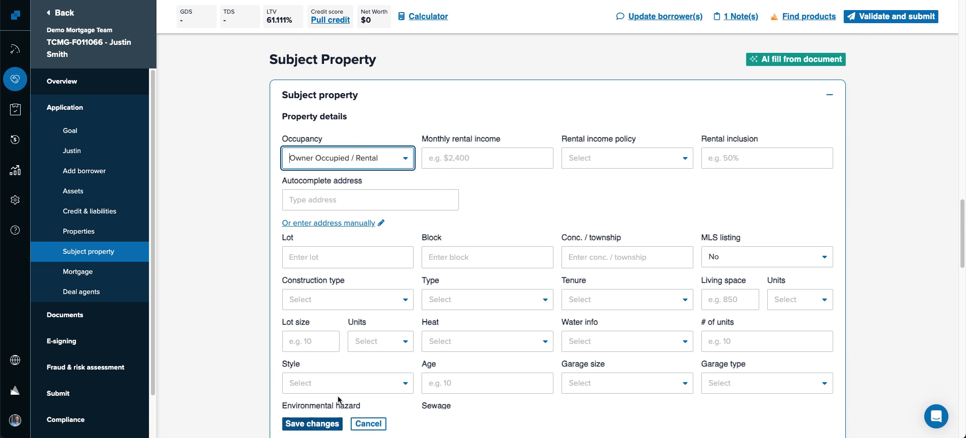
{"action": "left_click", "coordinate": [459, 162]}
{"action": "type", "text": "1,800"}
{"action": "key", "text": "Tab"}
{"action": "type", "text": "a"}
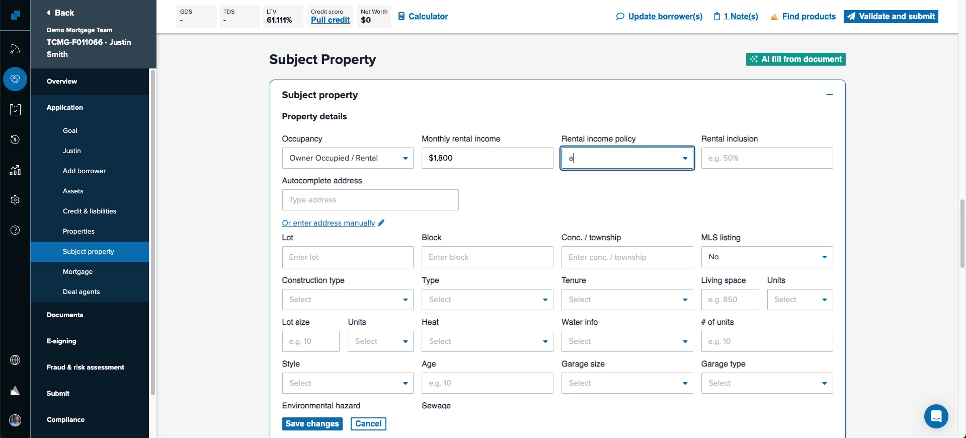
{"action": "key", "text": "Tab"}
{"action": "type", "text": "50"}
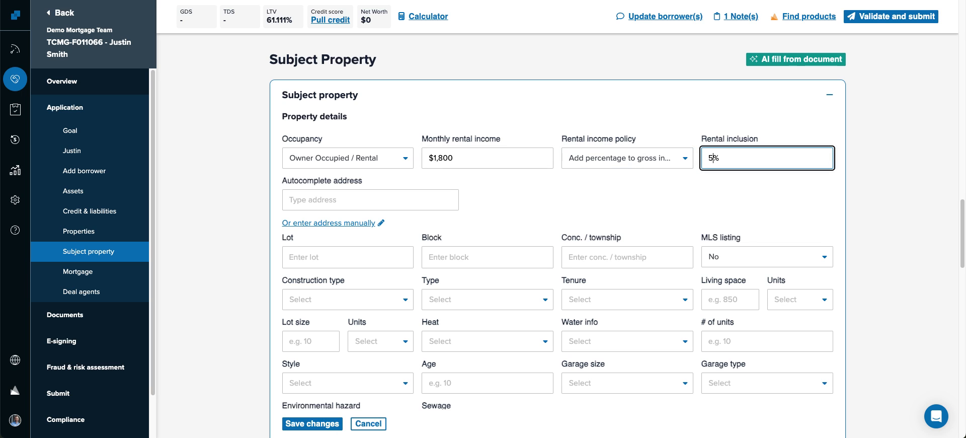
{"action": "key", "text": "Tab"}
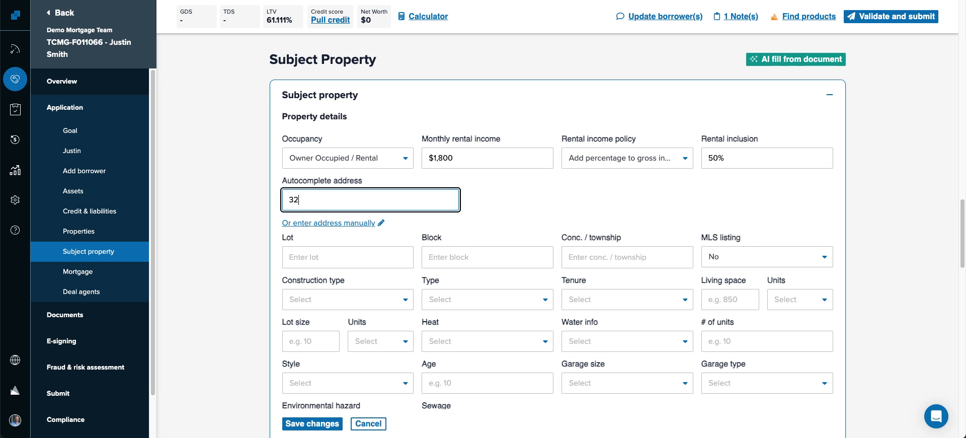
{"action": "key", "text": "Down"}
{"action": "key", "text": "Return"}
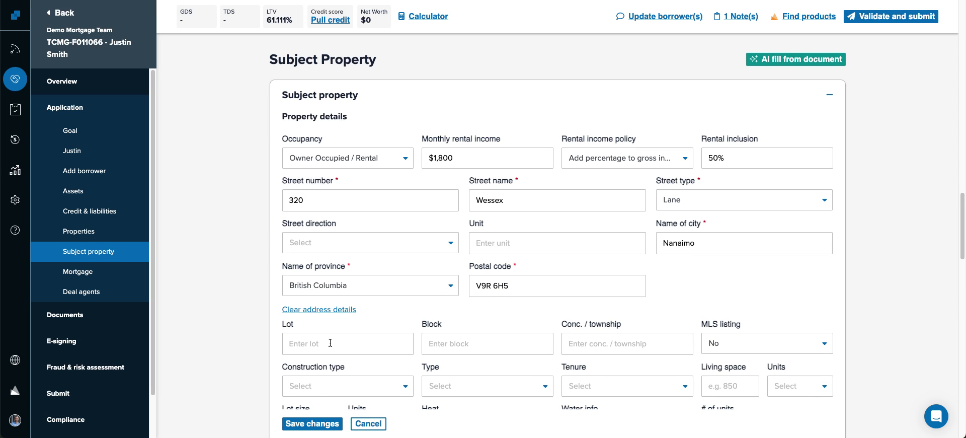
- Enter lot 9, block 0, concession 'township', and mark the property as MLS-listed
{"action": "scroll", "coordinate": [330, 340], "scroll_direction": "down", "scroll_amount": 4}
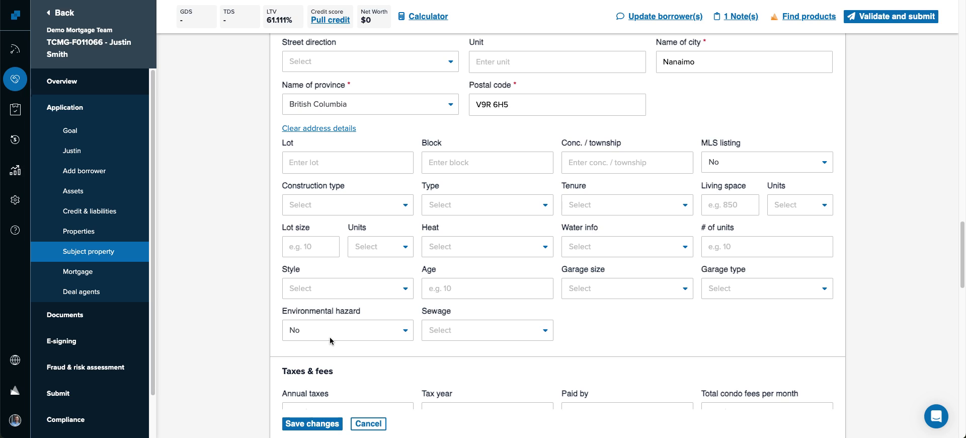
{"action": "left_click", "coordinate": [346, 164]}
{"action": "type", "text": "9"}
{"action": "key", "text": "Tab"}
{"action": "type", "text": "0"}
{"action": "key", "text": "Tab"}
{"action": "type", "text": "township"}
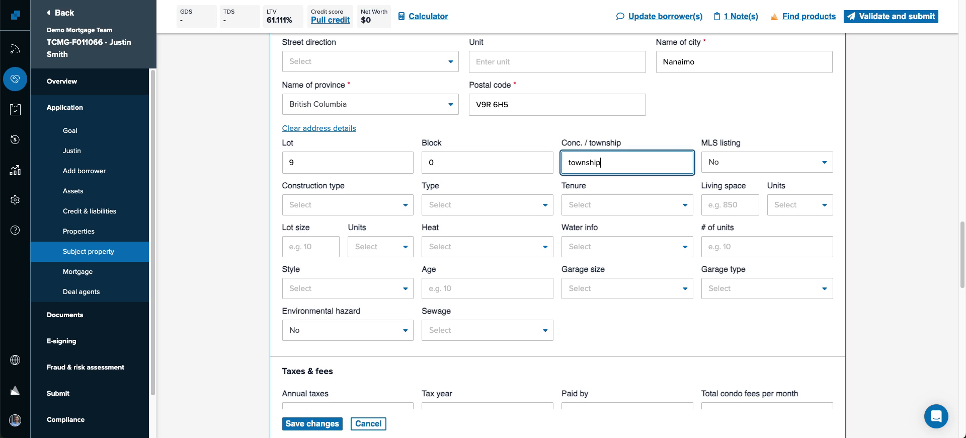
{"action": "key", "text": "Tab"}
{"action": "type", "text": "y"}
{"action": "key", "text": "Return"}
- Set construction type Existing, property type Detached and tenure Freehold
{"action": "key", "text": "Tab"}
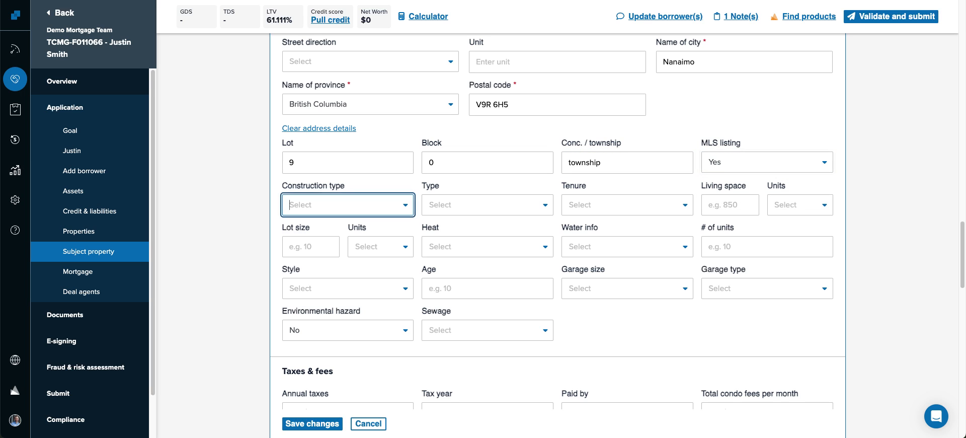
{"action": "type", "text": "e"}
{"action": "key", "text": "Return"}
{"action": "key", "text": "Tab"}
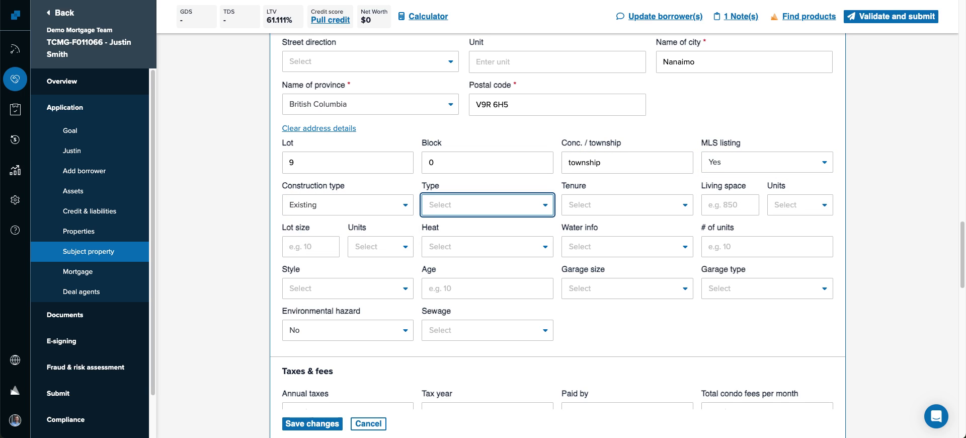
{"action": "type", "text": "d"}
{"action": "key", "text": "Return"}
{"action": "key", "text": "Tab"}
{"action": "type", "text": "f"}
{"action": "key", "text": "Return"}
- Enter 3,000 sq ft living space and a 10,000 sq ft lot size
{"action": "key", "text": "Tab"}
{"action": "type", "text": "3000"}
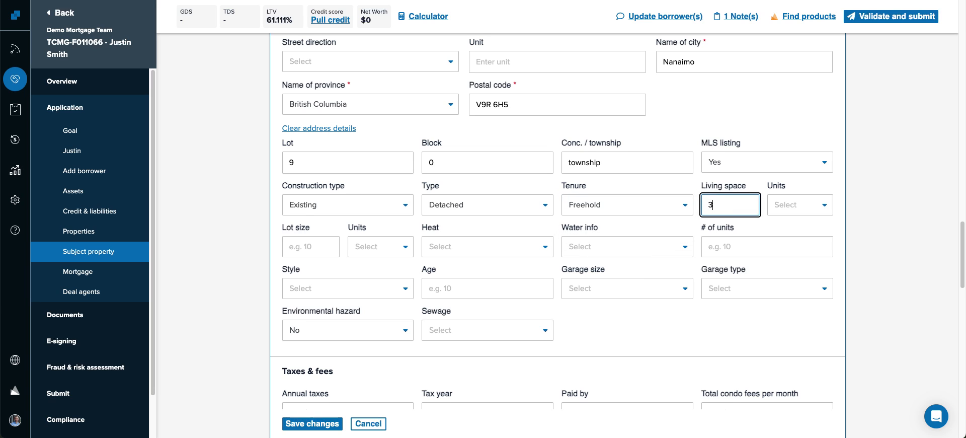
{"action": "key", "text": "Tab"}
{"action": "type", "text": "s"}
{"action": "key", "text": "Down"}
{"action": "key", "text": "Down"}
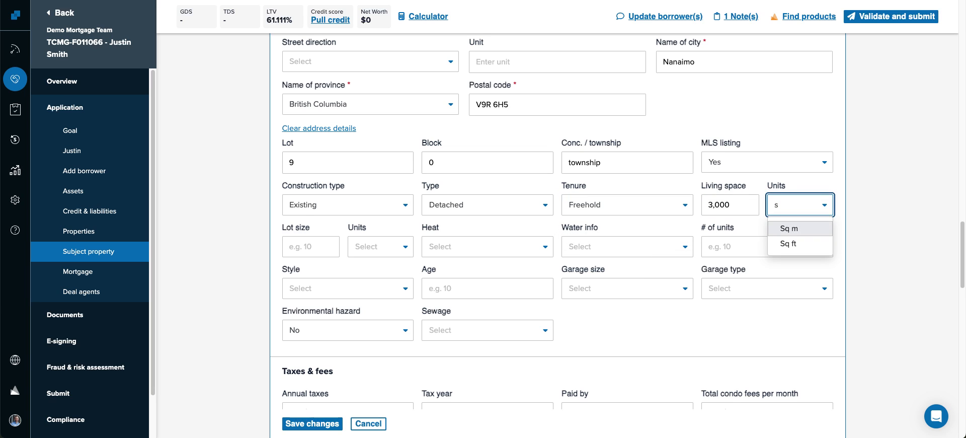
{"action": "key", "text": "Return"}
{"action": "key", "text": "Tab"}
{"action": "type", "text": "10000"}
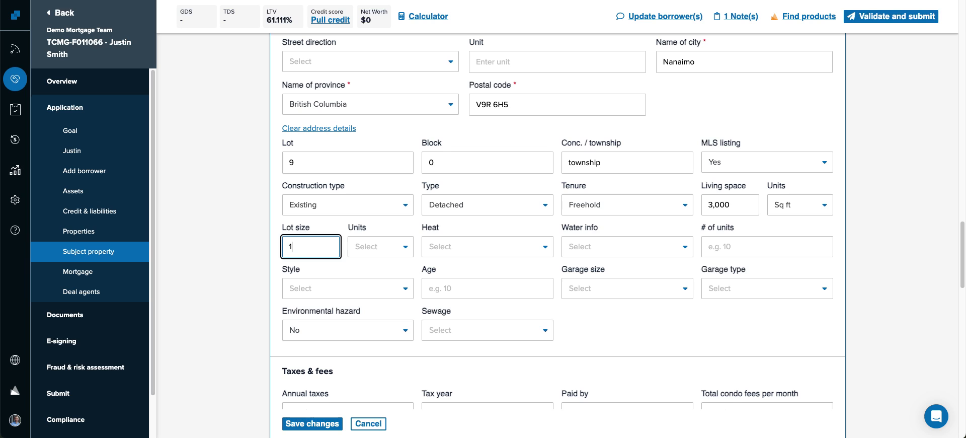
{"action": "key", "text": "Tab"}
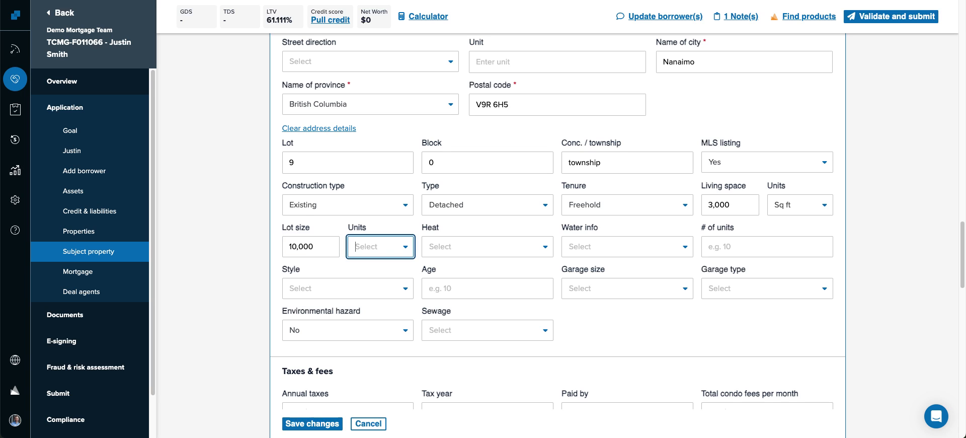
{"action": "type", "text": "s"}
{"action": "key", "text": "Down"}
{"action": "key", "text": "Return"}
- Choose electric baseboard heat, municipal water, 1 unit, and save the property details
{"action": "key", "text": "Tab"}
{"action": "key", "text": "Down"}
{"action": "key", "text": "Down"}
{"action": "key", "text": "Down"}
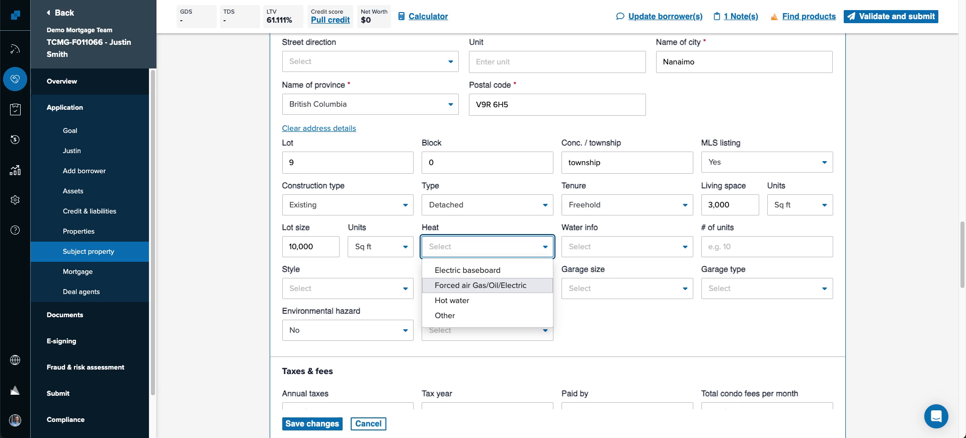
{"action": "key", "text": "Up"}
{"action": "key", "text": "Return"}
{"action": "key", "text": "Tab"}
{"action": "type", "text": "m"}
{"action": "key", "text": "Return"}
{"action": "key", "text": "Tab"}
{"action": "type", "text": "1"}
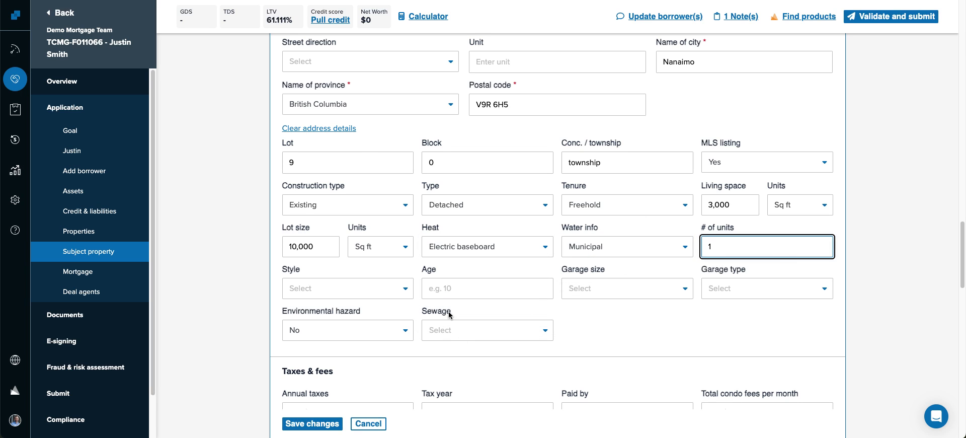
{"action": "left_click", "coordinate": [310, 425]}
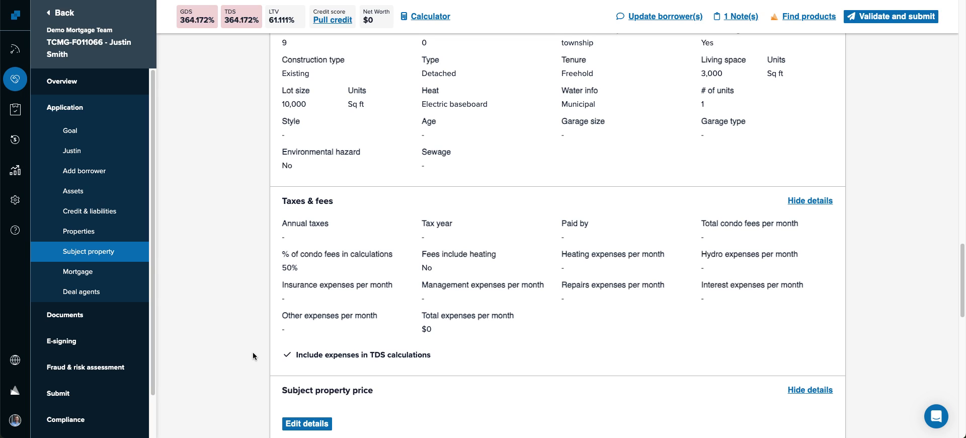
- Collapse the Subject property card, return to the top, and open the mortgage calculator
{"action": "scroll", "coordinate": [243, 294], "scroll_direction": "up", "scroll_amount": 5}
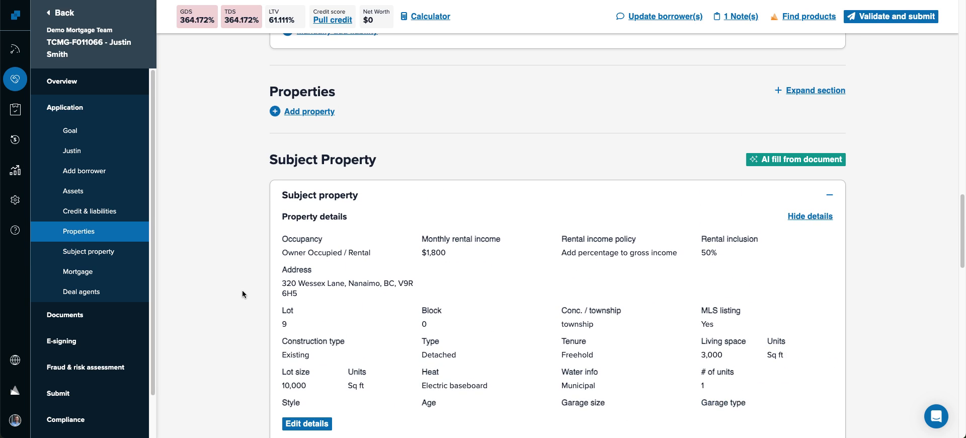
{"action": "left_click", "coordinate": [450, 197]}
{"action": "scroll", "coordinate": [407, 247], "scroll_direction": "up", "scroll_amount": 3}
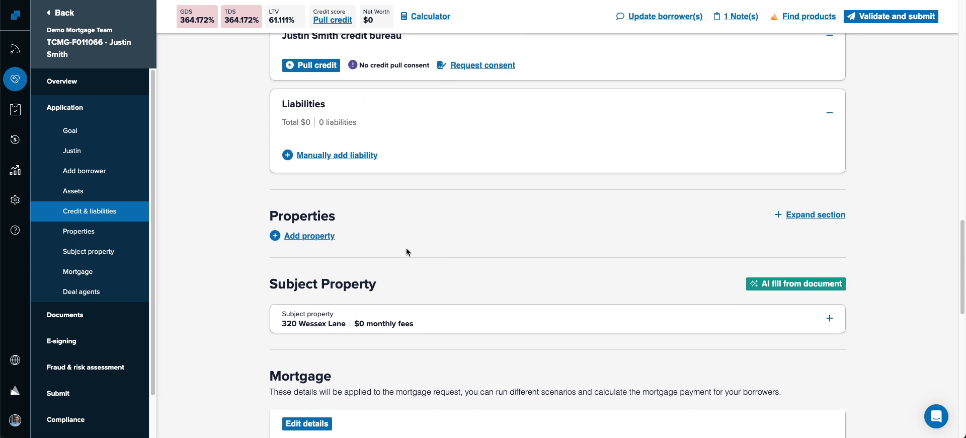
{"action": "scroll", "coordinate": [406, 247], "scroll_direction": "up", "scroll_amount": 5}
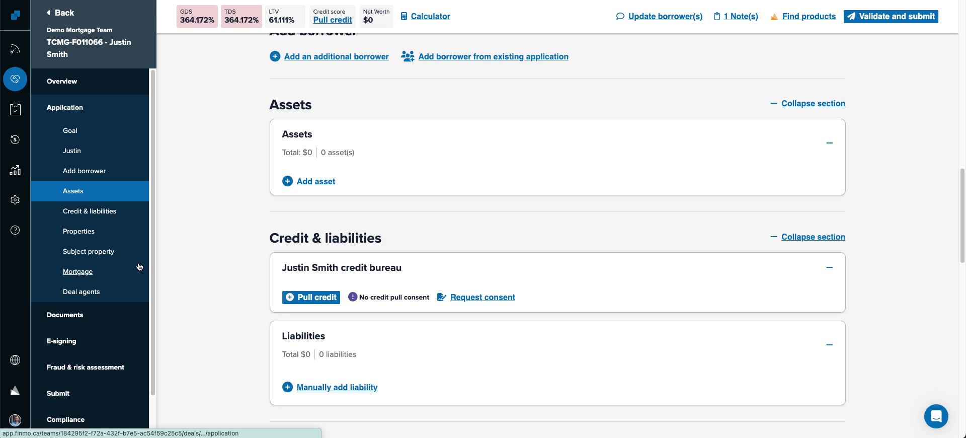
{"action": "scroll", "coordinate": [156, 265], "scroll_direction": "up", "scroll_amount": 15}
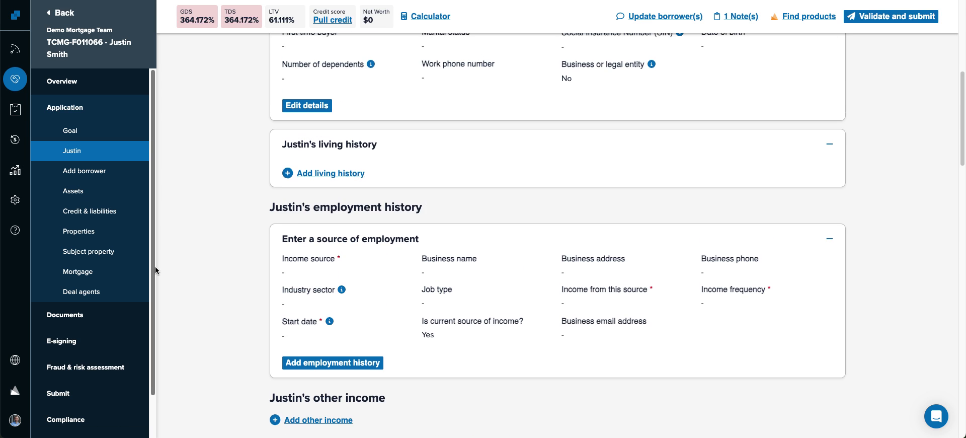
{"action": "scroll", "coordinate": [185, 292], "scroll_direction": "up", "scroll_amount": 1}
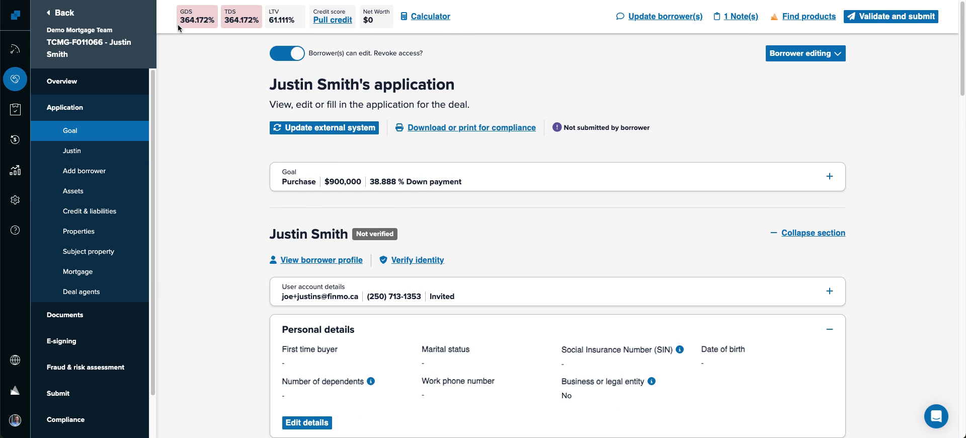
{"action": "left_click", "coordinate": [431, 18]}
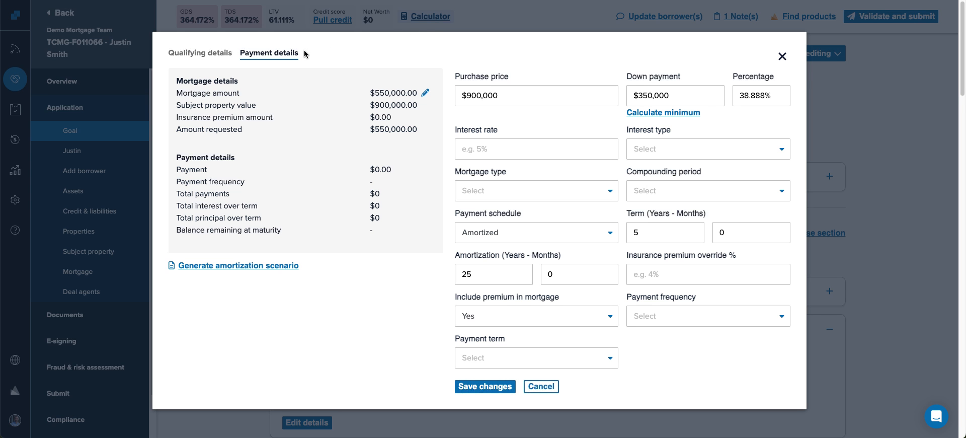
{"action": "left_click", "coordinate": [198, 56]}
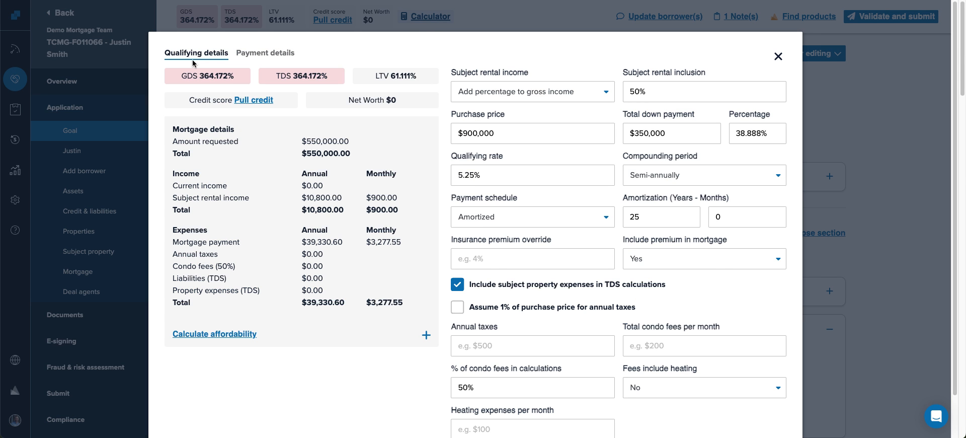
{"action": "left_click", "coordinate": [252, 55]}
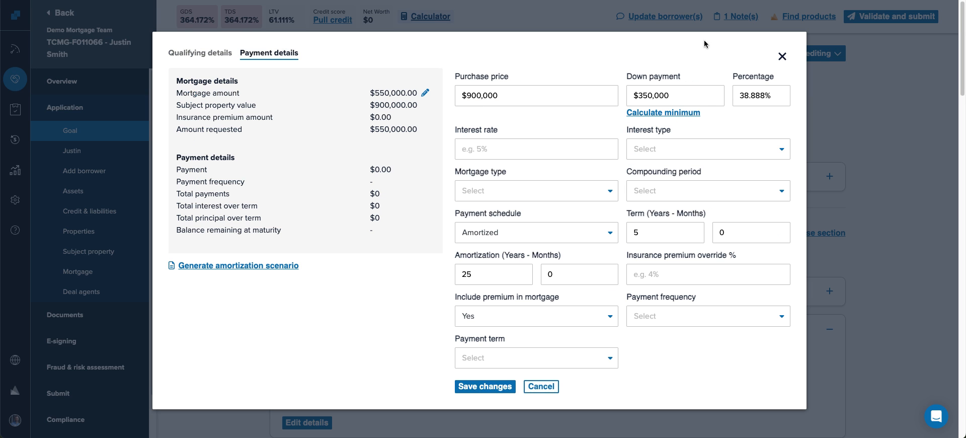
{"action": "left_click", "coordinate": [782, 57]}
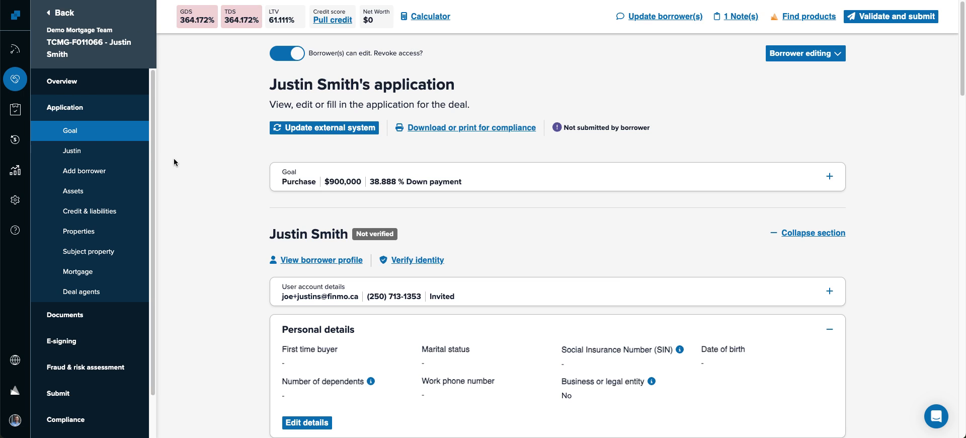
{"action": "left_click", "coordinate": [16, 80]}
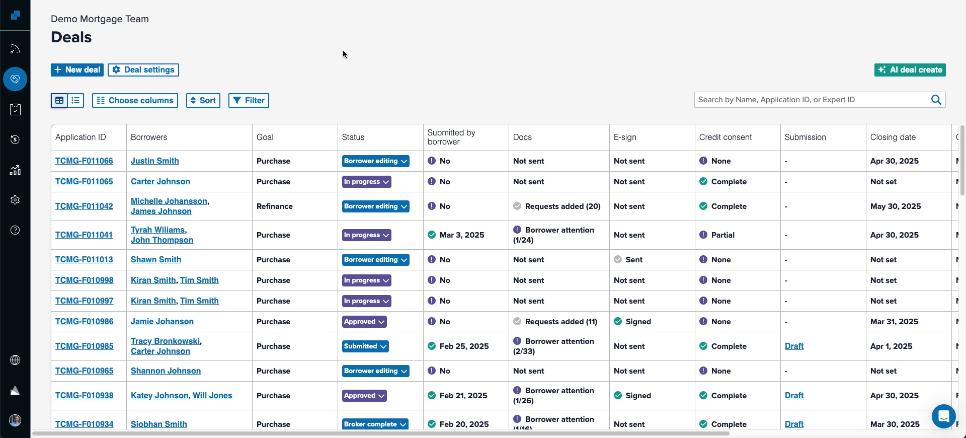
{"action": "left_click", "coordinate": [152, 161]}
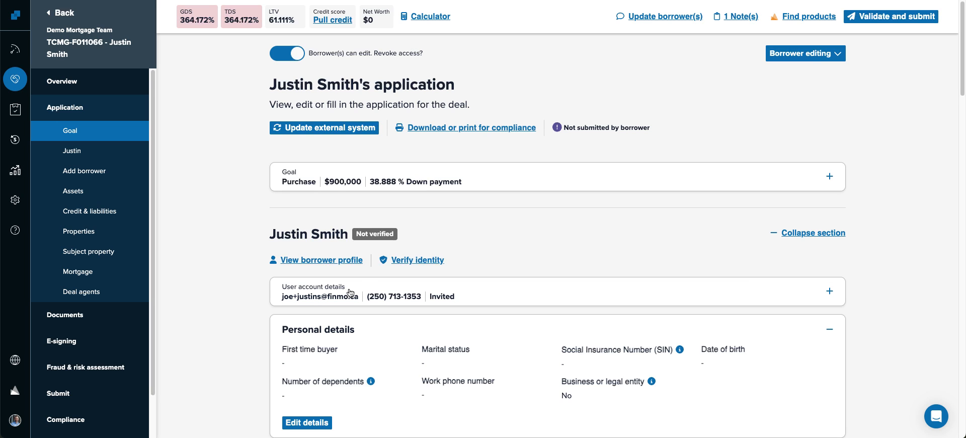
{"action": "scroll", "coordinate": [228, 254], "scroll_direction": "down", "scroll_amount": 1}
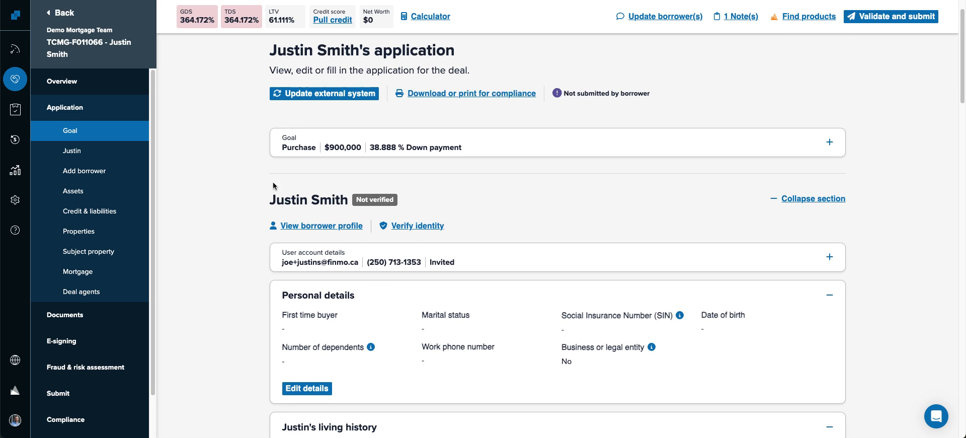
- Scroll down through the borrower's application to review it
{"action": "scroll", "coordinate": [233, 265], "scroll_direction": "down", "scroll_amount": 3}
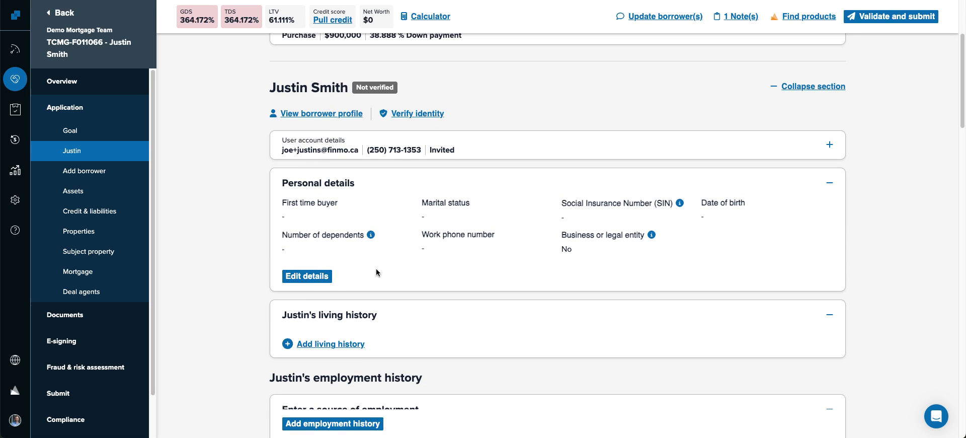
{"action": "scroll", "coordinate": [191, 239], "scroll_direction": "down", "scroll_amount": 7}
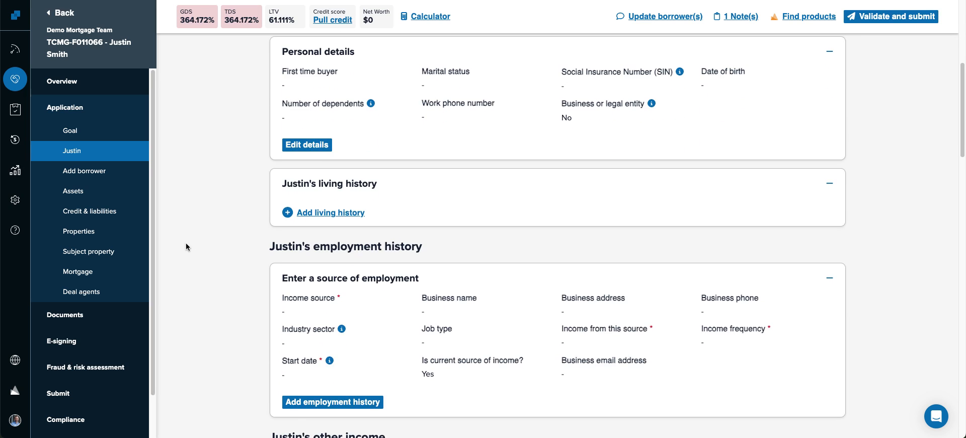
{"action": "scroll", "coordinate": [185, 247], "scroll_direction": "down", "scroll_amount": 10}
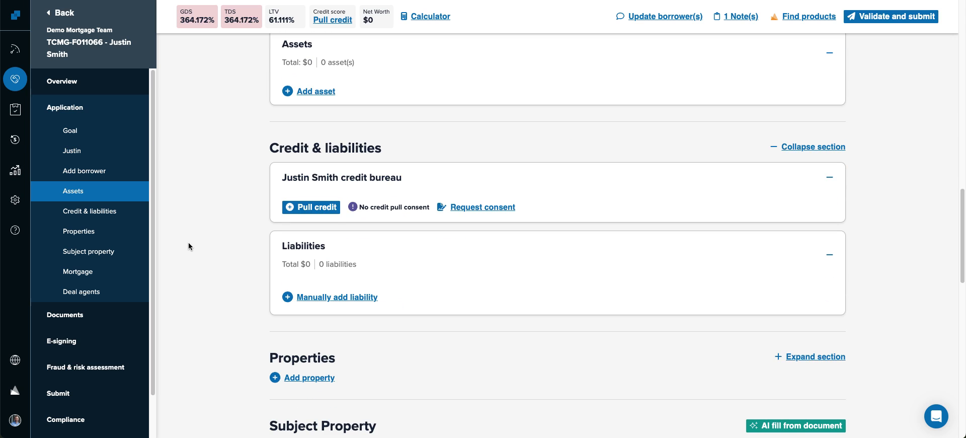
{"action": "scroll", "coordinate": [191, 247], "scroll_direction": "down", "scroll_amount": 4}
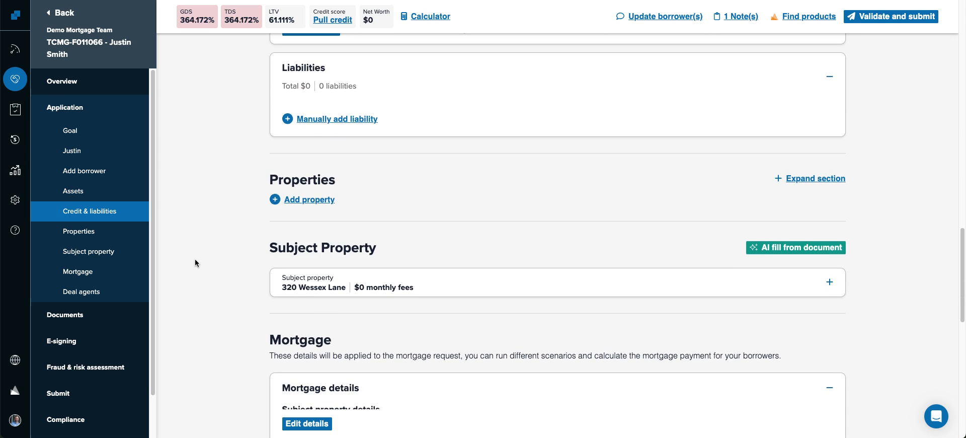
{"action": "scroll", "coordinate": [195, 262], "scroll_direction": "down", "scroll_amount": 3}
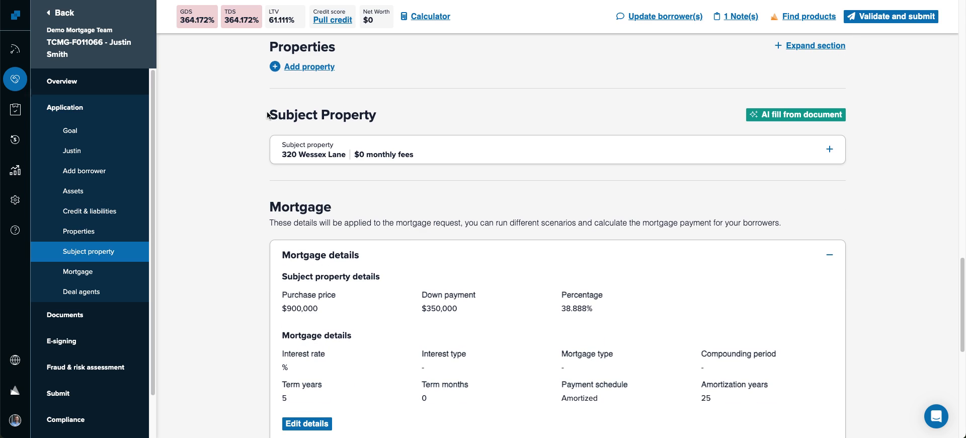
{"action": "left_click_drag", "start_coordinate": [267, 115], "coordinate": [379, 124]}
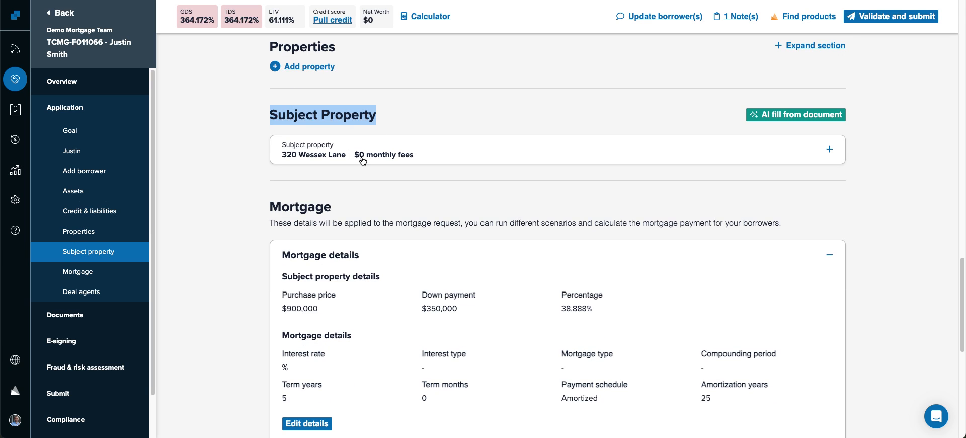
- Expand and re-collapse the Subject property details, then return to the Deals list
{"action": "left_click", "coordinate": [460, 154]}
{"action": "left_click", "coordinate": [460, 155]}
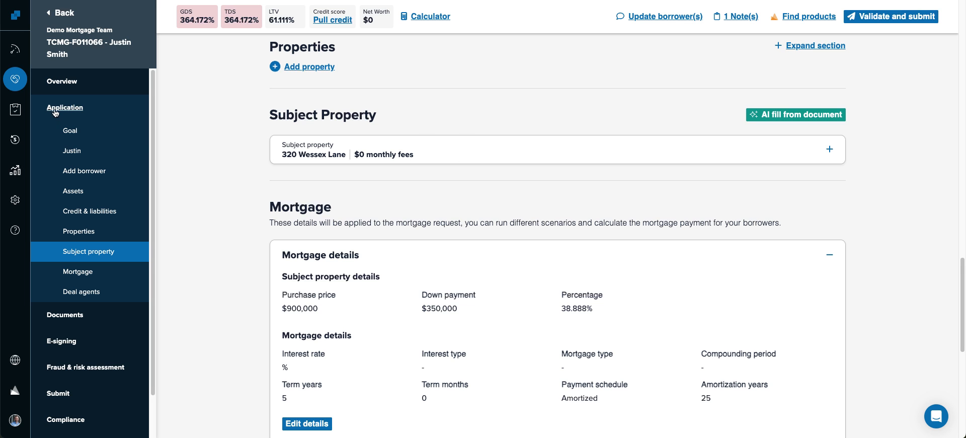
{"action": "left_click", "coordinate": [15, 79]}
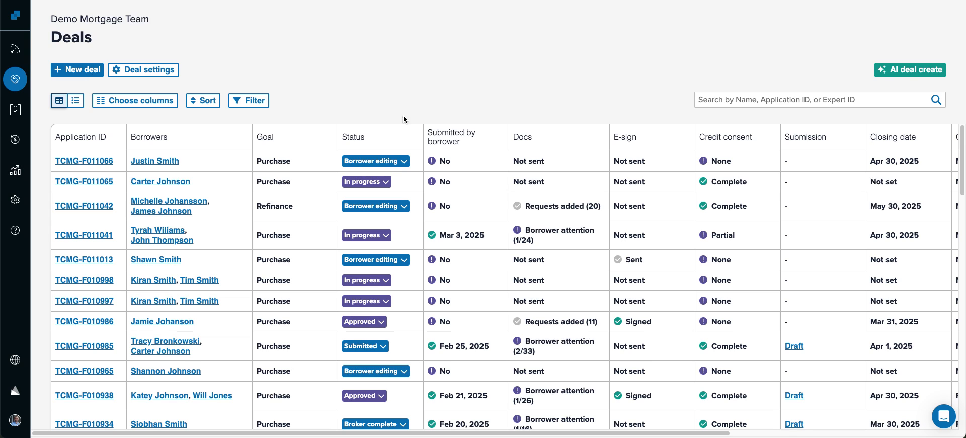
- Copy the team app link from the account menu, then open the second deal's application
{"action": "left_click", "coordinate": [15, 420]}
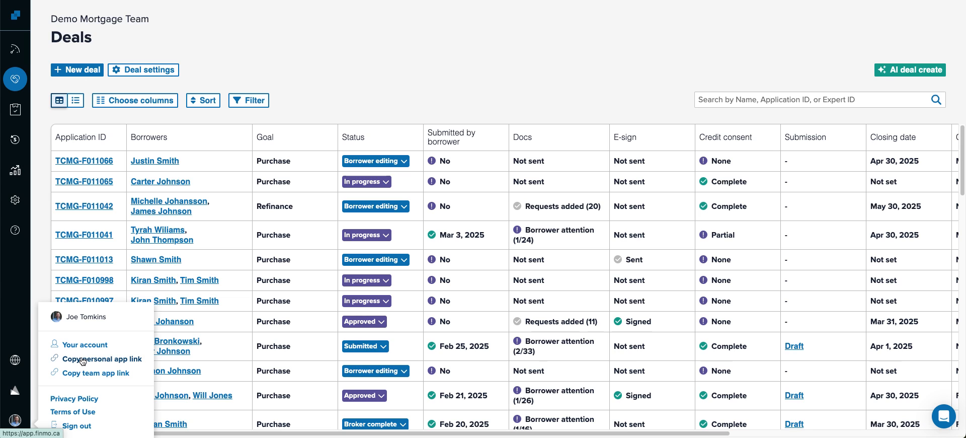
{"action": "left_click", "coordinate": [92, 374]}
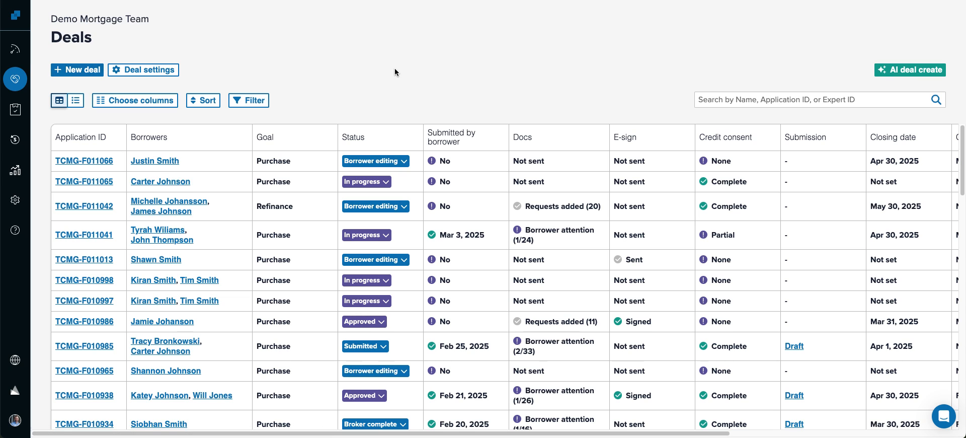
{"action": "left_click", "coordinate": [148, 183]}
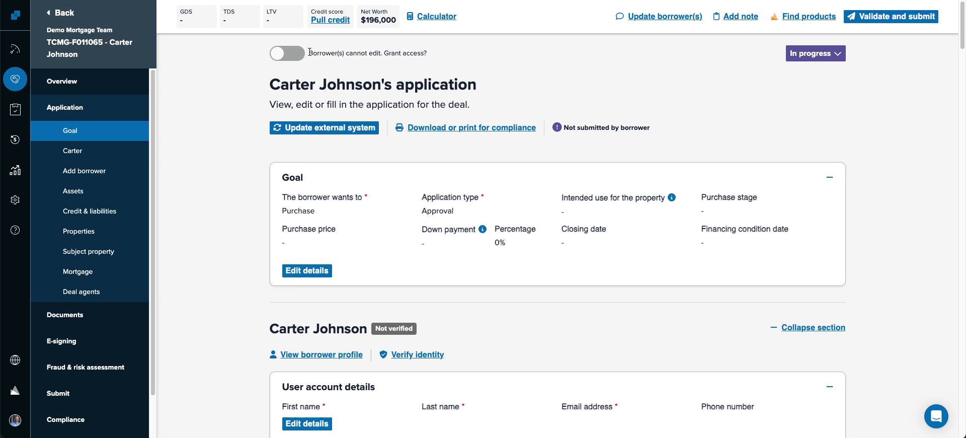
{"action": "left_click_drag", "start_coordinate": [309, 53], "coordinate": [436, 55]}
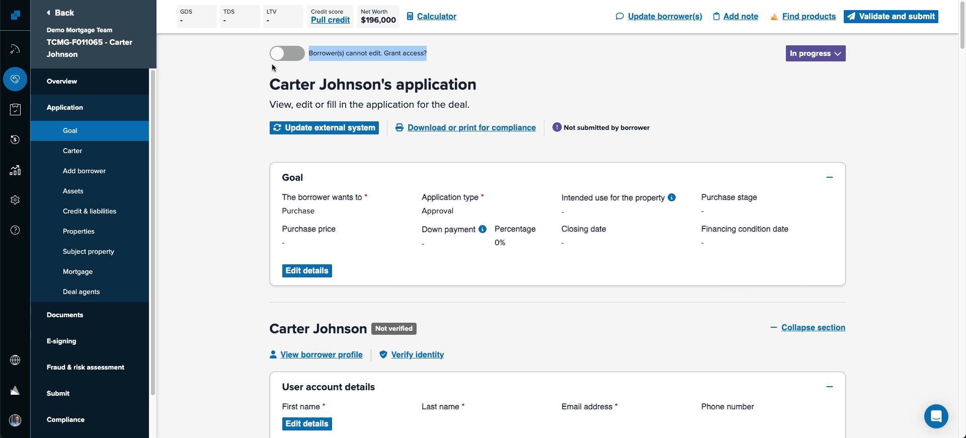
{"action": "left_click", "coordinate": [223, 163]}
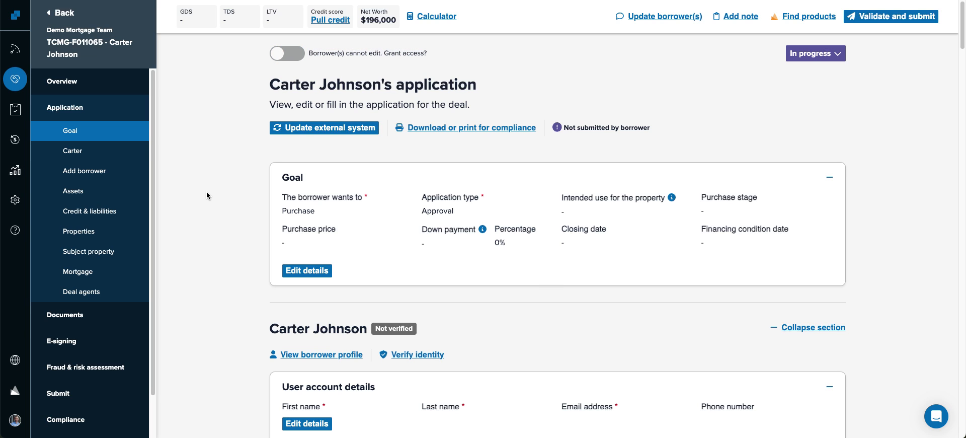
{"action": "scroll", "coordinate": [201, 204], "scroll_direction": "down", "scroll_amount": 1}
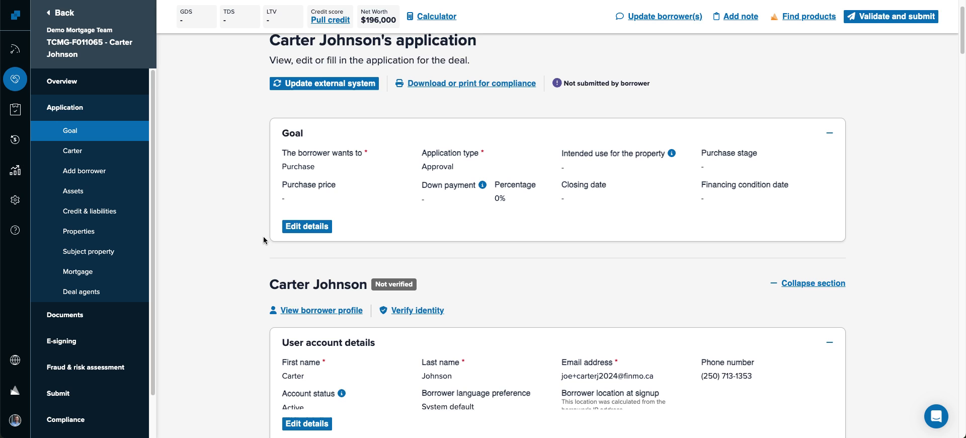
{"action": "scroll", "coordinate": [237, 216], "scroll_direction": "up", "scroll_amount": 1}
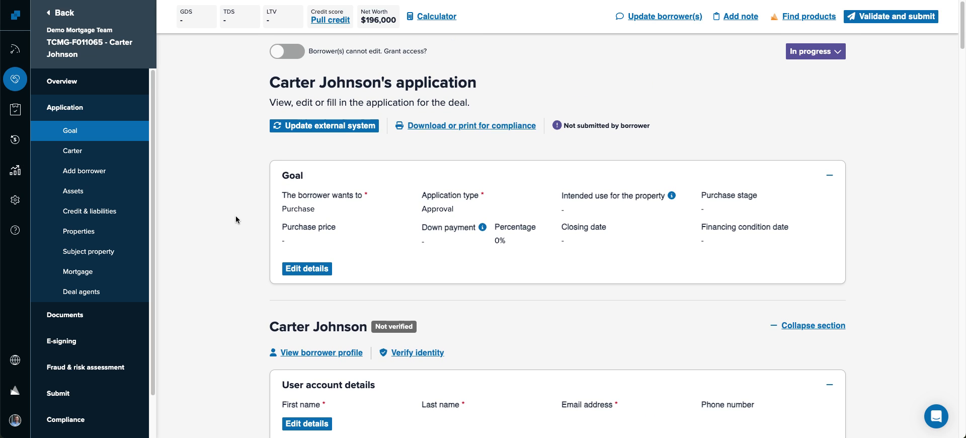
{"action": "left_click", "coordinate": [16, 81]}
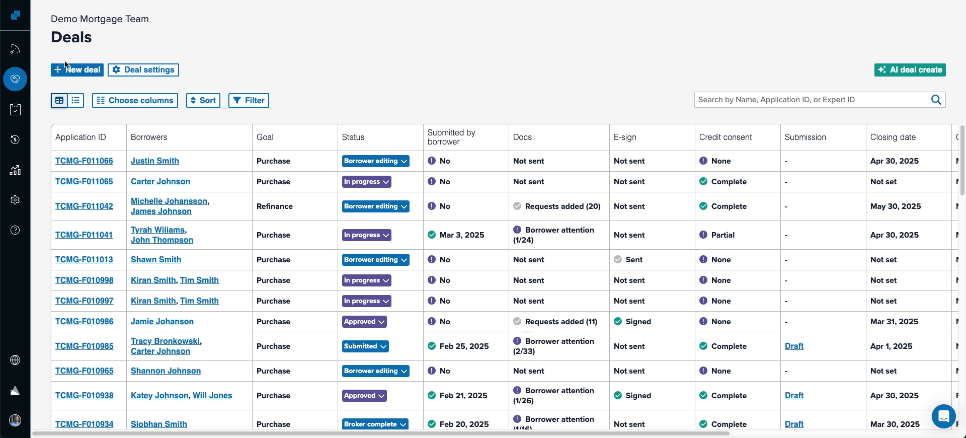
{"action": "left_click", "coordinate": [160, 182]}
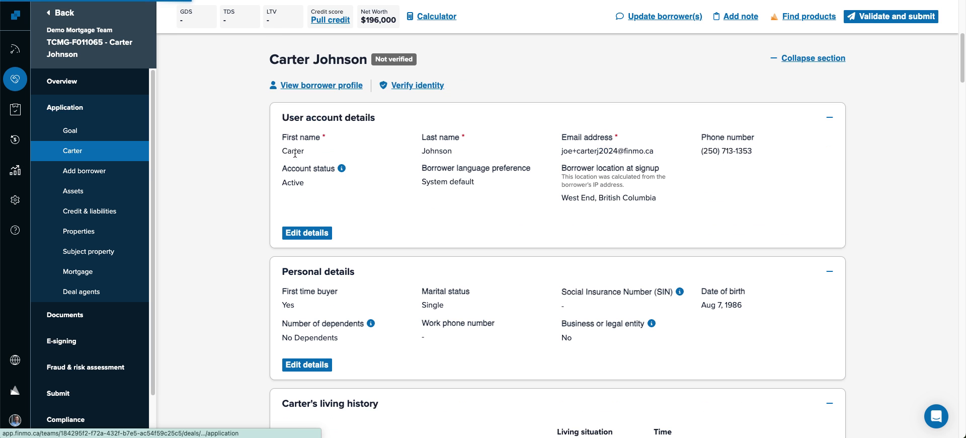
{"action": "scroll", "coordinate": [195, 208], "scroll_direction": "up", "scroll_amount": 5}
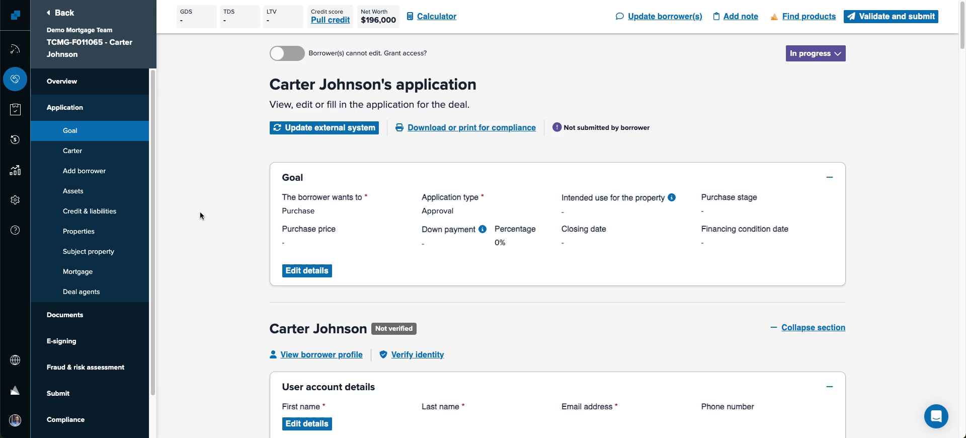
{"action": "scroll", "coordinate": [200, 211], "scroll_direction": "down", "scroll_amount": 2}
- Set the Goal to Pre-approval in British Columbia, Owner Occupied, actively searching
{"action": "left_click", "coordinate": [313, 183]}
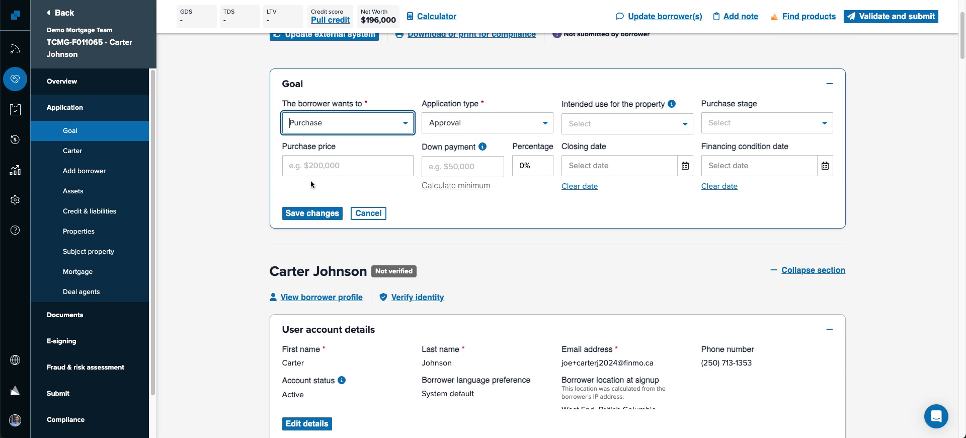
{"action": "left_click", "coordinate": [505, 130]}
{"action": "left_click", "coordinate": [483, 161]}
{"action": "left_click", "coordinate": [642, 127]}
{"action": "left_click", "coordinate": [609, 161]}
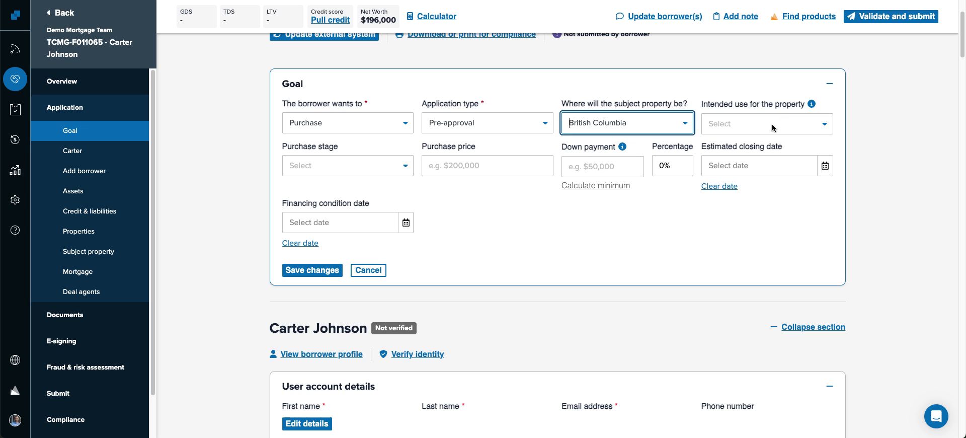
{"action": "left_click", "coordinate": [775, 128]}
{"action": "left_click", "coordinate": [755, 149]}
{"action": "left_click", "coordinate": [395, 165]}
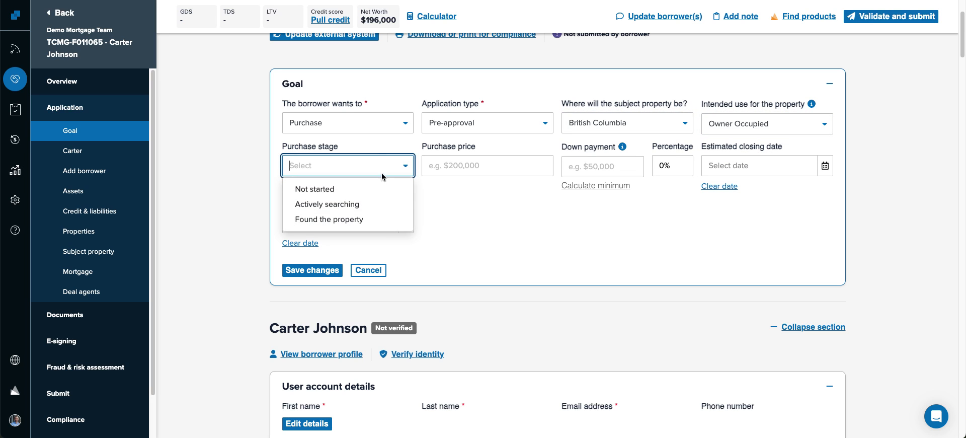
{"action": "left_click", "coordinate": [396, 199]}
- Enter $850,000 price, $250,000 down, Jul 31, 2025 closing, as-soon-as-possible timing, and save
{"action": "left_click", "coordinate": [494, 163]}
{"action": "type", "text": "850"}
{"action": "key", "text": "Tab"}
{"action": "key", "text": "Tab"}
{"action": "type", "text": "250,000"}
{"action": "left_click", "coordinate": [825, 166]}
{"action": "left_click", "coordinate": [823, 199]}
{"action": "left_click", "coordinate": [824, 198]}
{"action": "left_click", "coordinate": [824, 197]}
{"action": "left_click", "coordinate": [824, 197]}
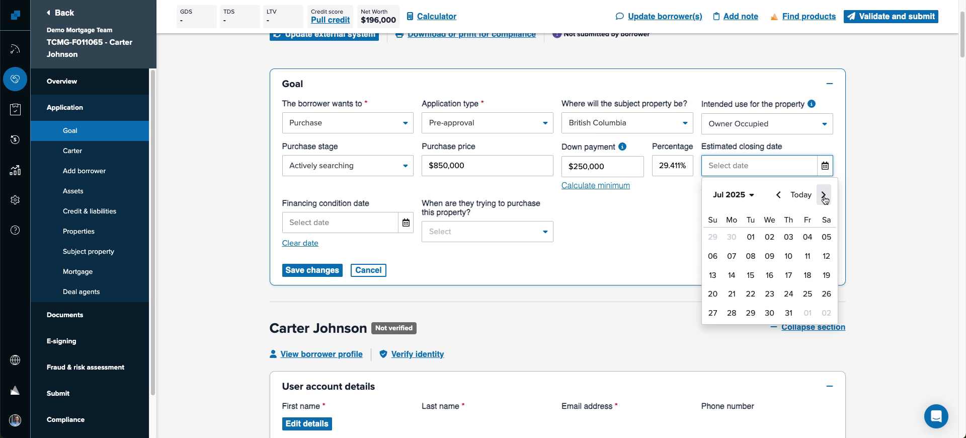
{"action": "left_click", "coordinate": [788, 313]}
{"action": "left_click", "coordinate": [464, 232]}
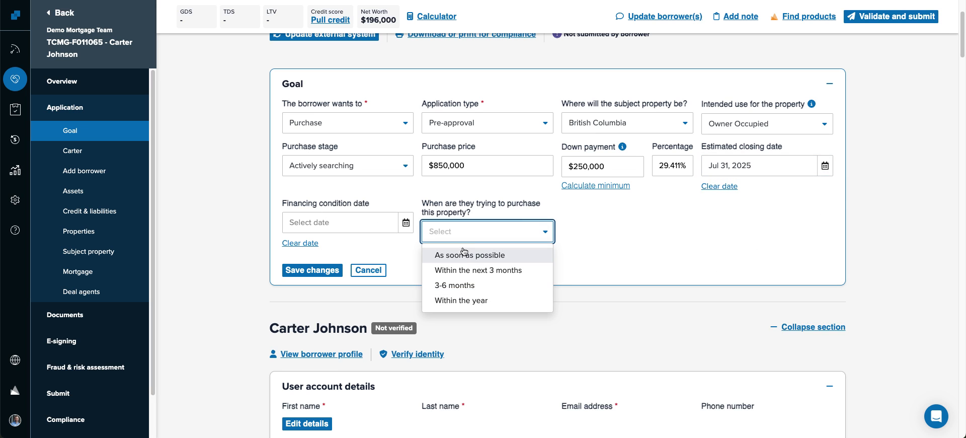
{"action": "left_click", "coordinate": [460, 254]}
{"action": "left_click", "coordinate": [317, 271]}
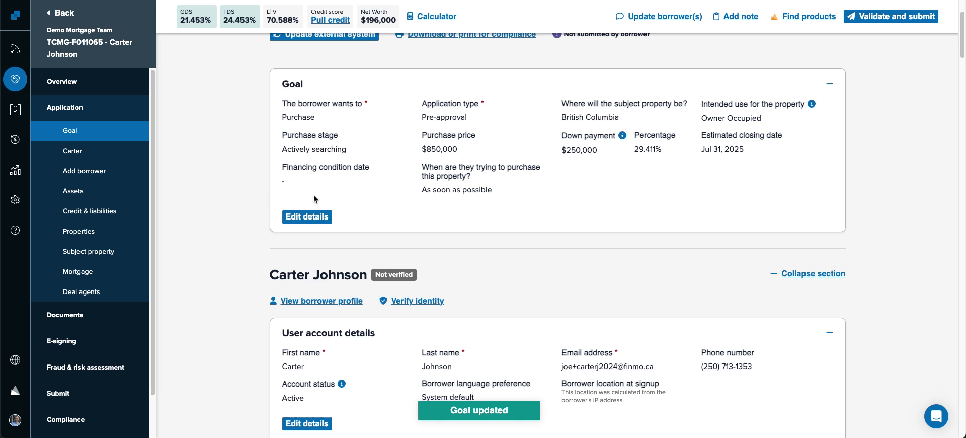
- Collapse the User account details, Personal details and living history cards
{"action": "scroll", "coordinate": [258, 216], "scroll_direction": "up", "scroll_amount": 2}
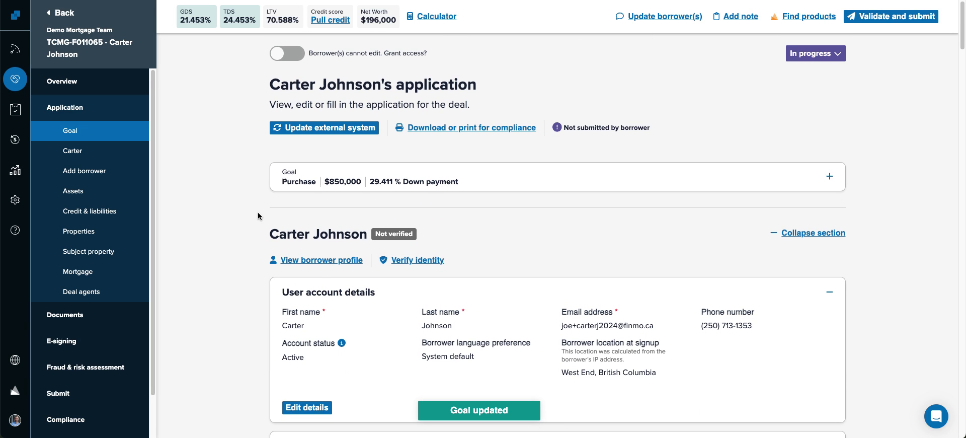
{"action": "scroll", "coordinate": [248, 214], "scroll_direction": "down", "scroll_amount": 3}
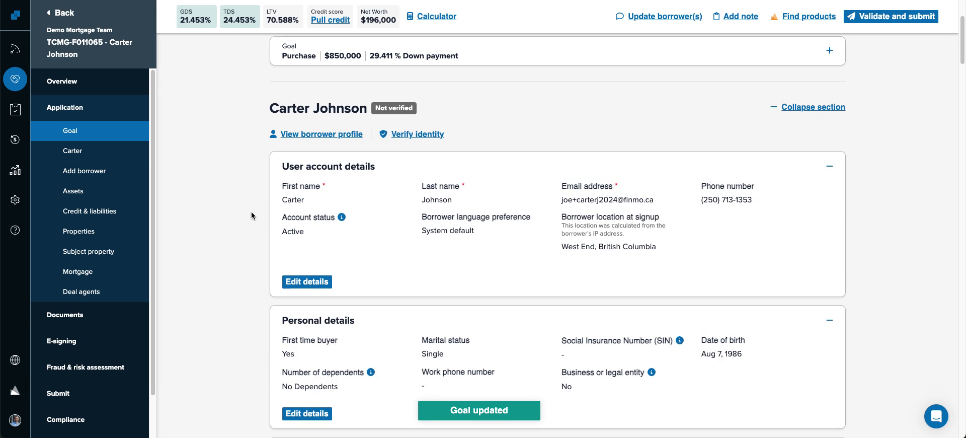
{"action": "left_click", "coordinate": [539, 160]}
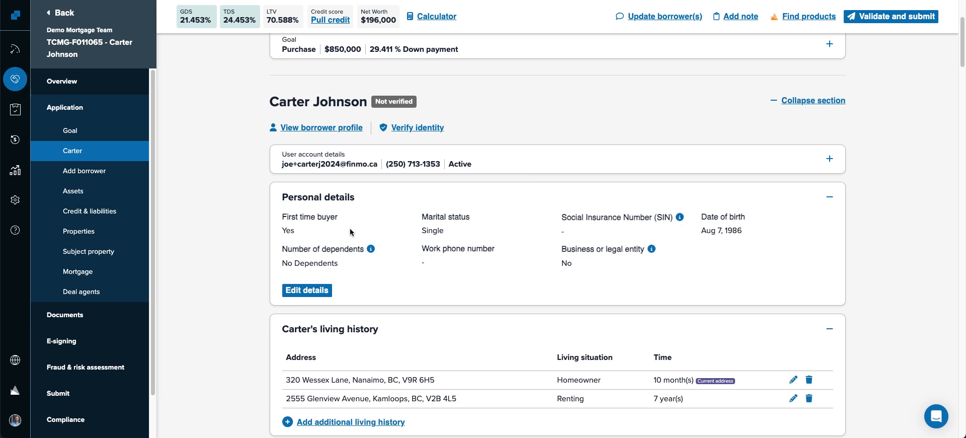
{"action": "scroll", "coordinate": [354, 232], "scroll_direction": "down", "scroll_amount": 2}
{"action": "left_click", "coordinate": [556, 82]}
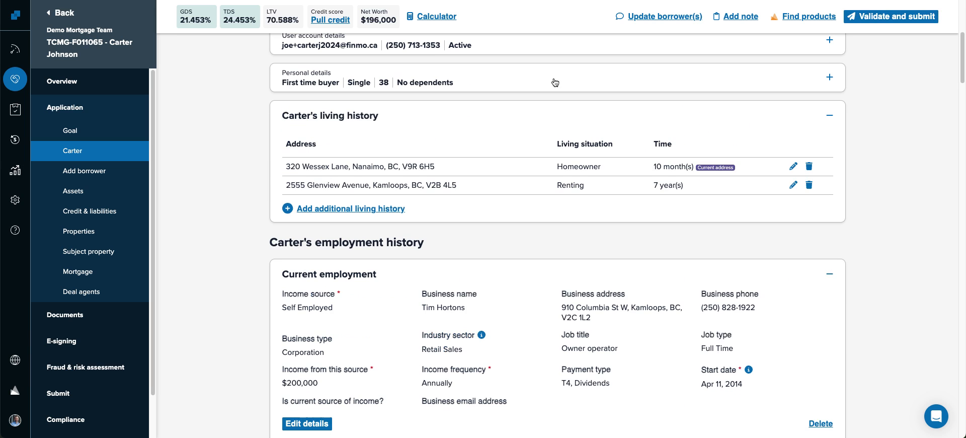
{"action": "left_click", "coordinate": [517, 116]}
{"action": "scroll", "coordinate": [513, 124], "scroll_direction": "down", "scroll_amount": 1}
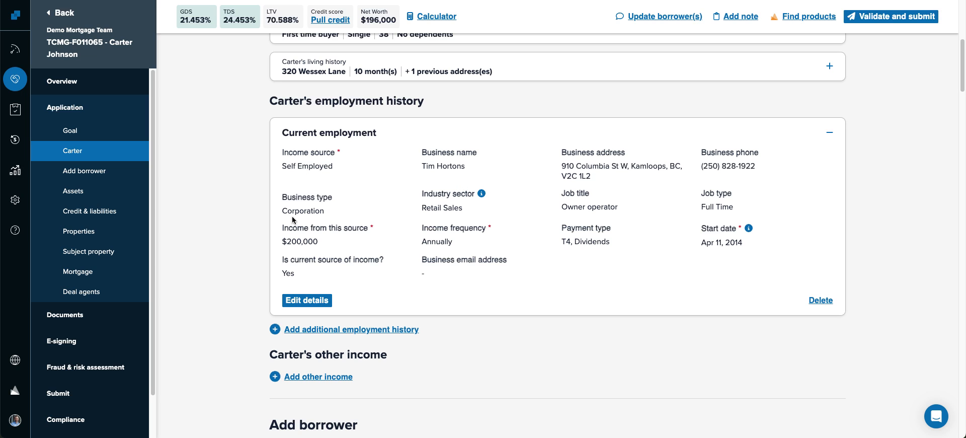
- Turn on borrower editing and confirm Grant access in the dialog
{"action": "scroll", "coordinate": [202, 204], "scroll_direction": "down", "scroll_amount": 1}
{"action": "scroll", "coordinate": [202, 205], "scroll_direction": "down", "scroll_amount": 5}
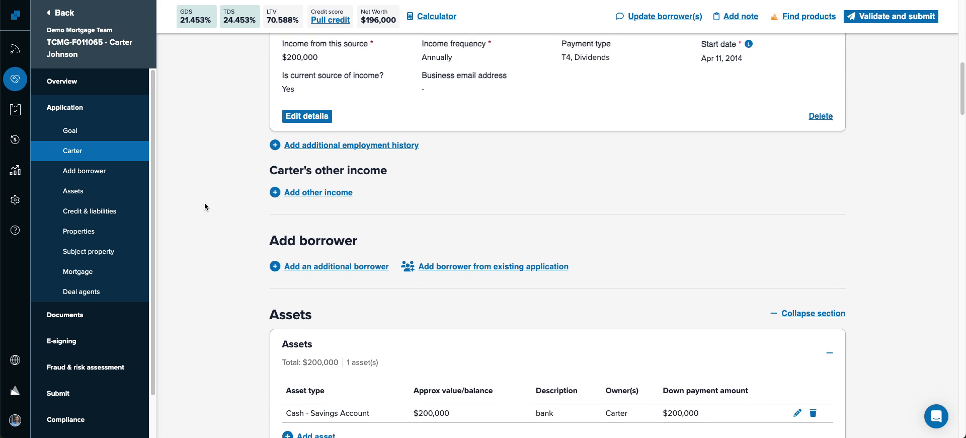
{"action": "scroll", "coordinate": [207, 207], "scroll_direction": "up", "scroll_amount": 9}
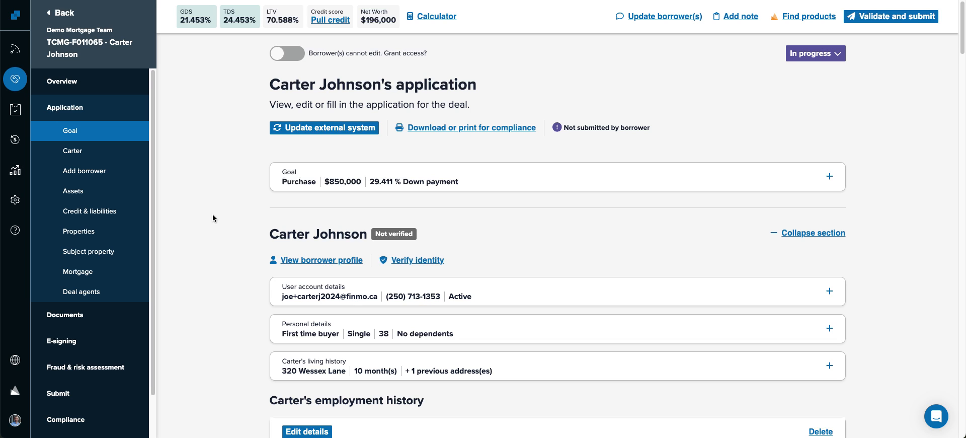
{"action": "left_click", "coordinate": [287, 53]}
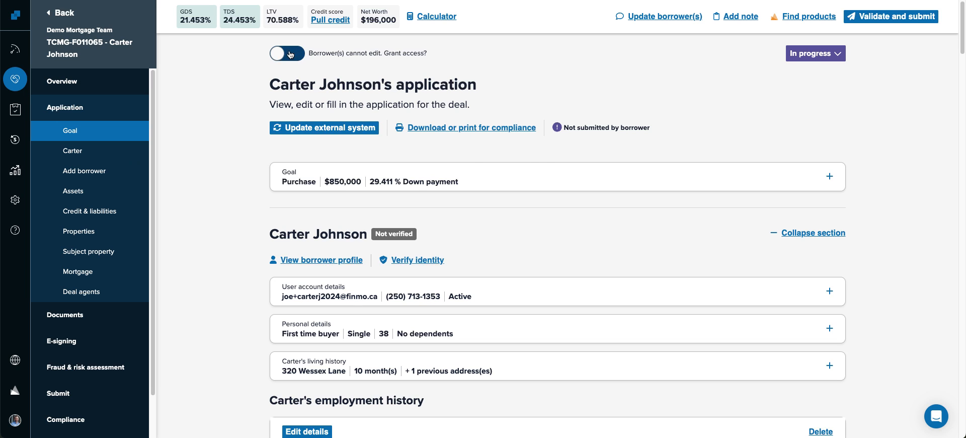
{"action": "left_click", "coordinate": [394, 238]}
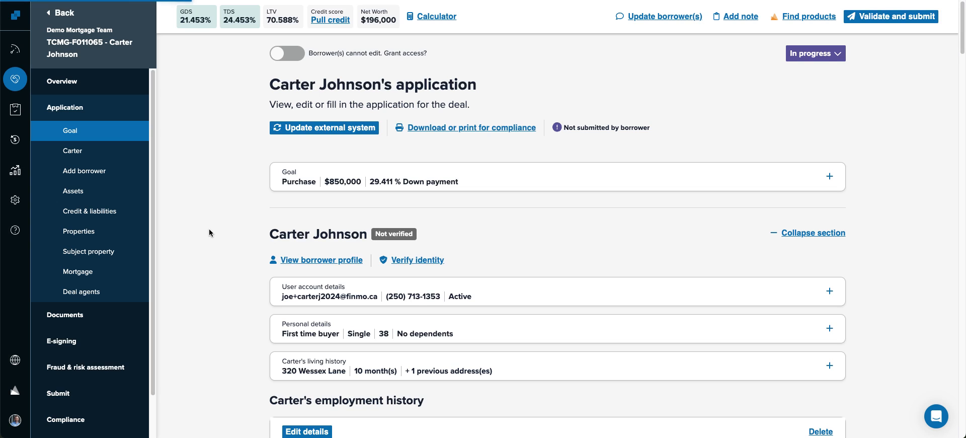
- Expand the User account details card
{"action": "scroll", "coordinate": [211, 222], "scroll_direction": "down", "scroll_amount": 5}
{"action": "scroll", "coordinate": [210, 223], "scroll_direction": "up", "scroll_amount": 5}
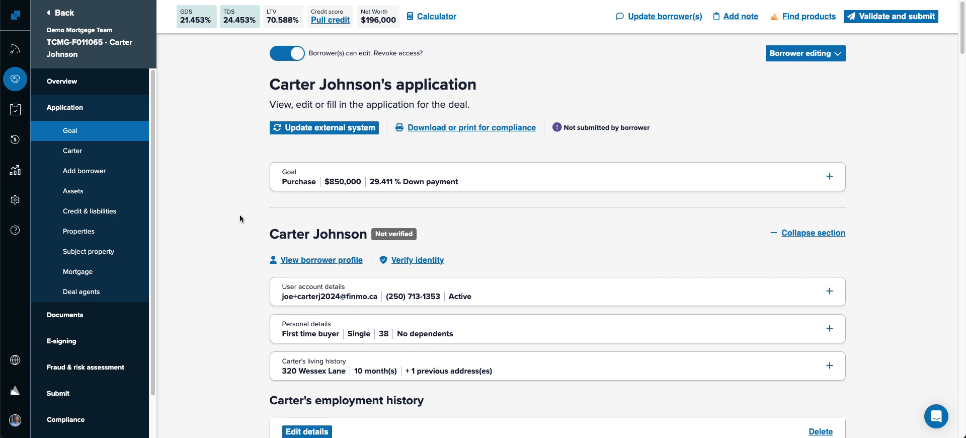
{"action": "left_click", "coordinate": [506, 292]}
- Send the borrower 'Please review the application and submit.' with a sign-off, then return to Deals
{"action": "left_click", "coordinate": [504, 291]}
{"action": "left_click", "coordinate": [665, 20]}
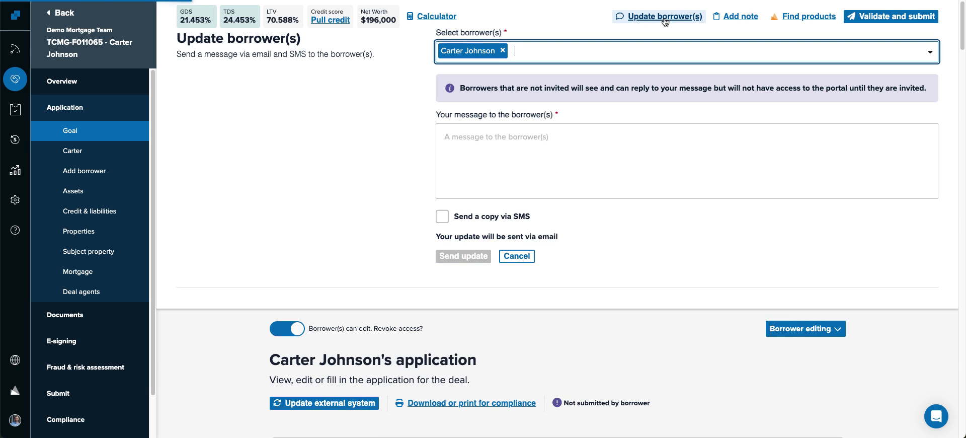
{"action": "left_click", "coordinate": [546, 140]}
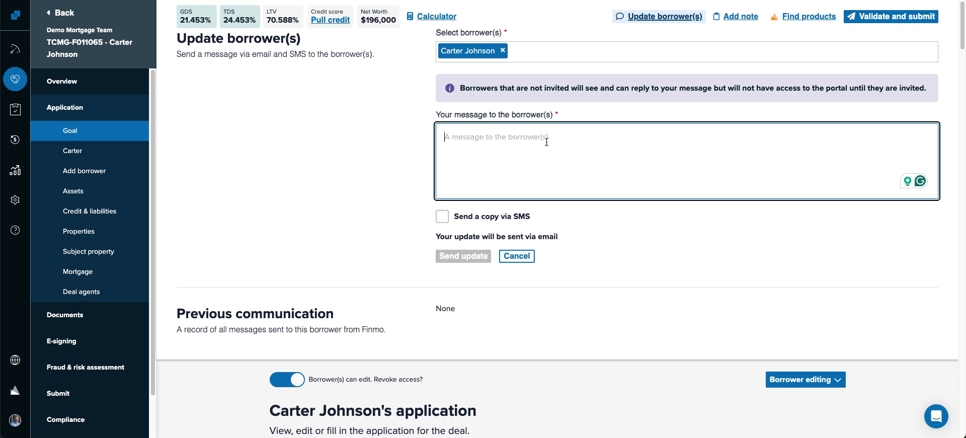
{"action": "type", "text": "Please rev"}
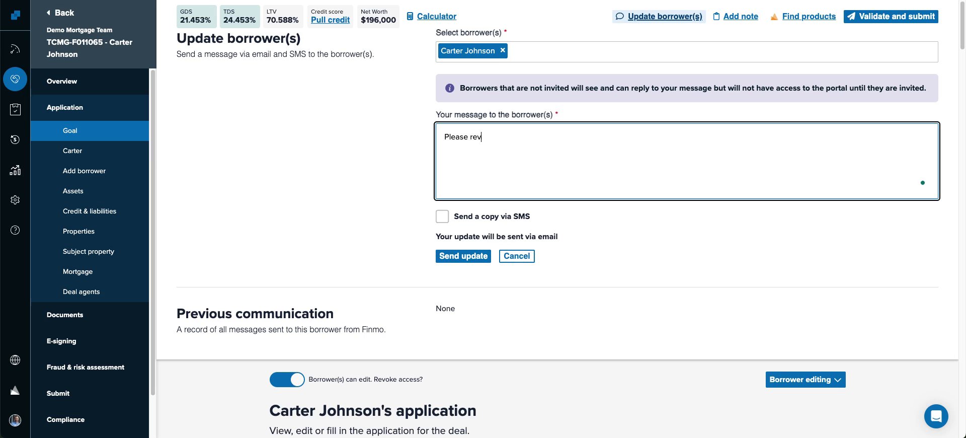
{"action": "type", "text": "iew the application and submit."}
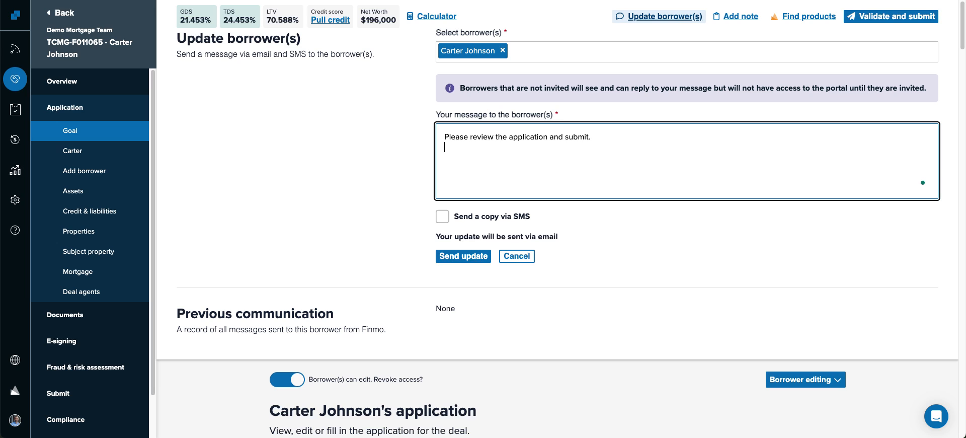
{"action": "key", "text": "Return"}
{"action": "type", "text": "Joe"}
{"action": "left_click", "coordinate": [463, 256]}
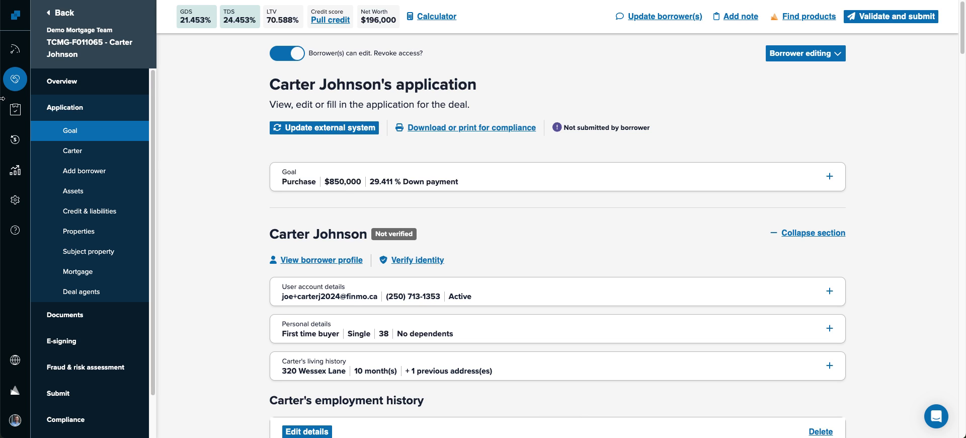
{"action": "left_click", "coordinate": [15, 79]}
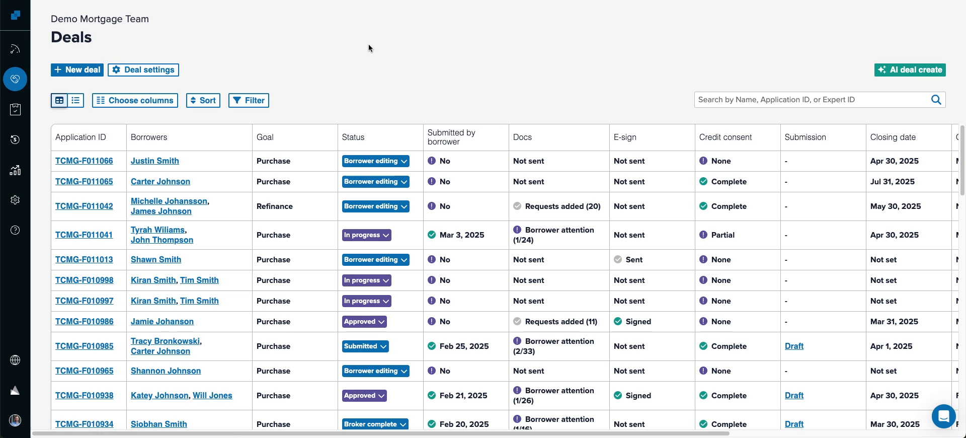
- Open the first deal's Documents page, then go back to the Deals list
{"action": "left_click", "coordinate": [161, 162]}
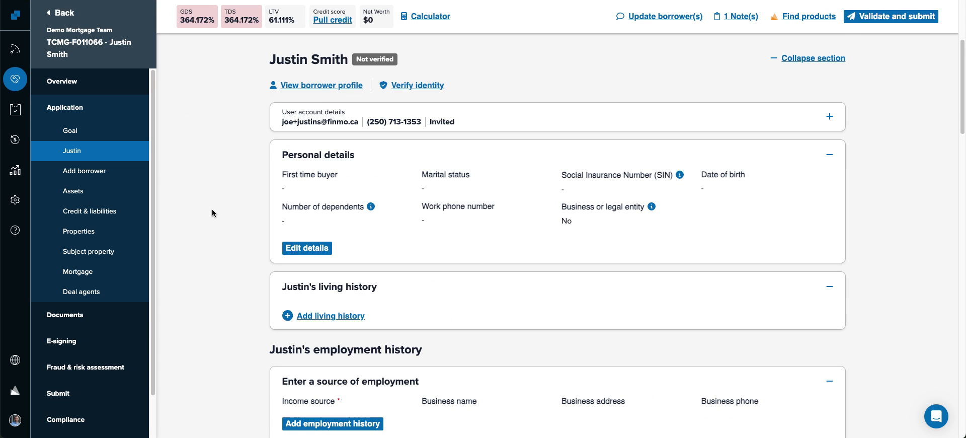
{"action": "left_click", "coordinate": [65, 315]}
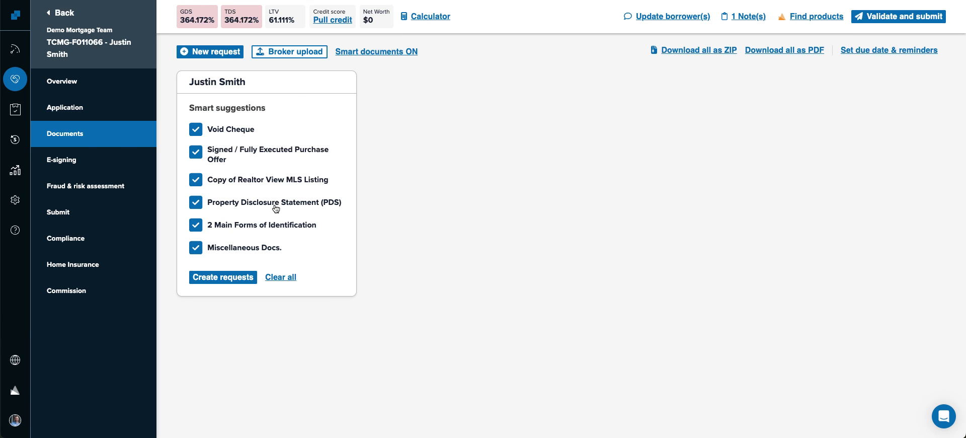
{"action": "left_click", "coordinate": [14, 79]}
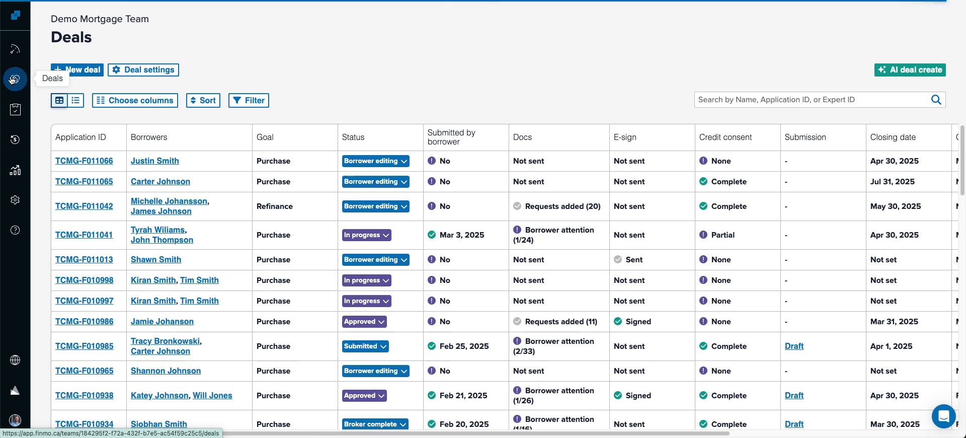
- Review the second borrower's deal and its suggested documents checklist, then return to Deals
{"action": "left_click", "coordinate": [156, 182]}
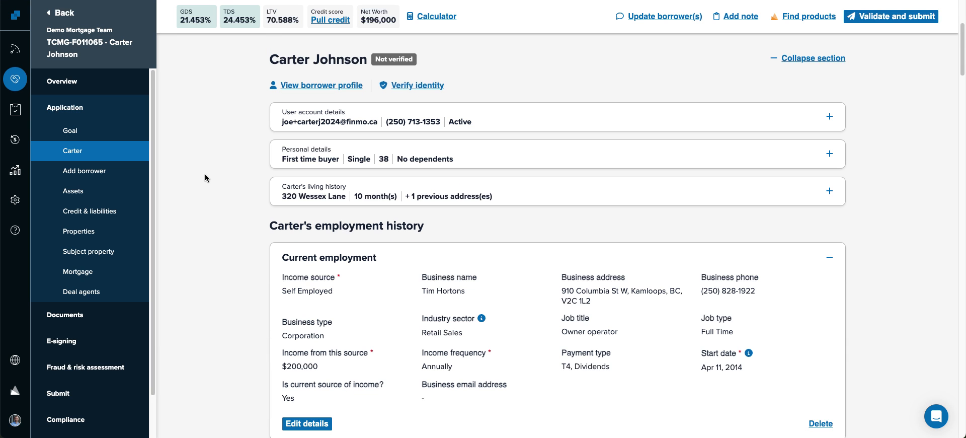
{"action": "scroll", "coordinate": [206, 200], "scroll_direction": "down", "scroll_amount": 5}
{"action": "scroll", "coordinate": [207, 204], "scroll_direction": "up", "scroll_amount": 3}
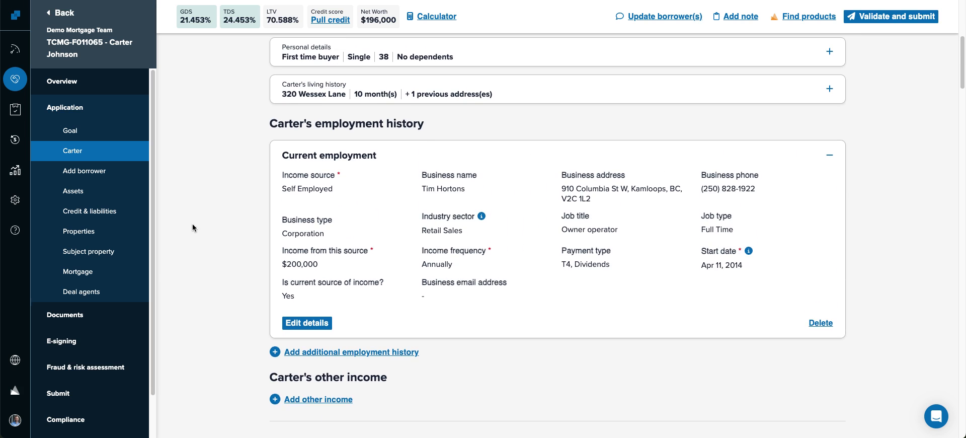
{"action": "left_click", "coordinate": [66, 315]}
{"action": "scroll", "coordinate": [590, 173], "scroll_direction": "down", "scroll_amount": 5}
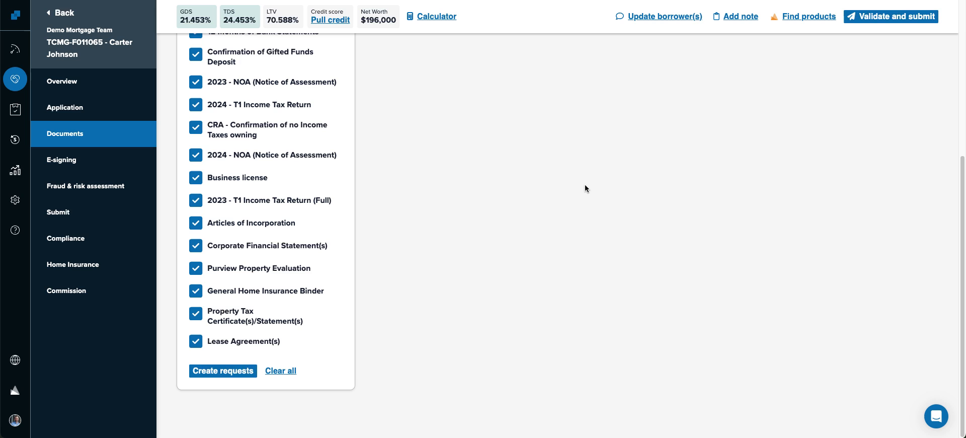
{"action": "scroll", "coordinate": [465, 206], "scroll_direction": "up", "scroll_amount": 5}
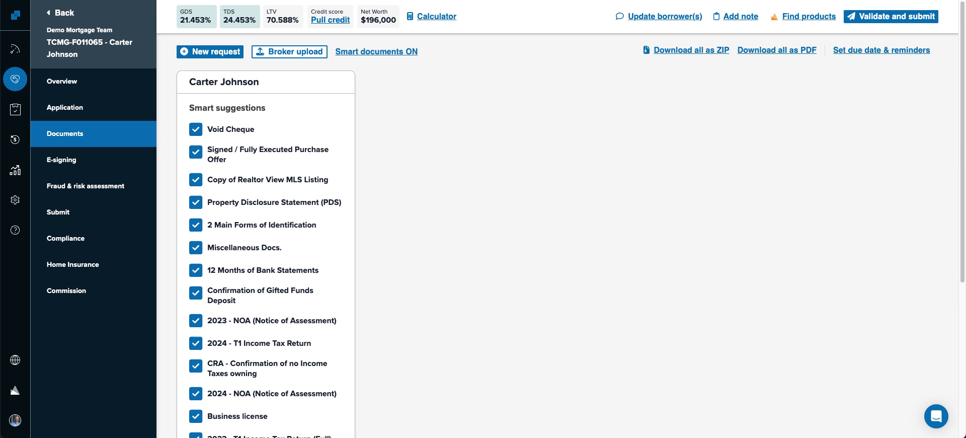
{"action": "left_click", "coordinate": [15, 79]}
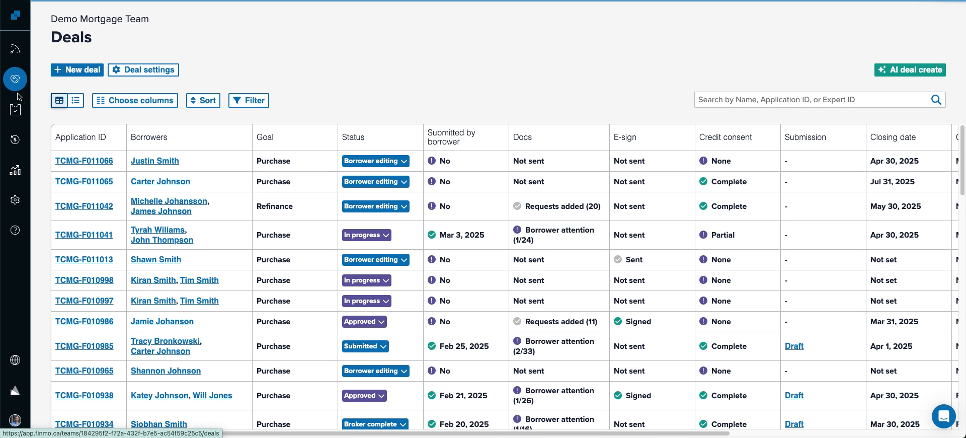
{"action": "left_click", "coordinate": [15, 201]}
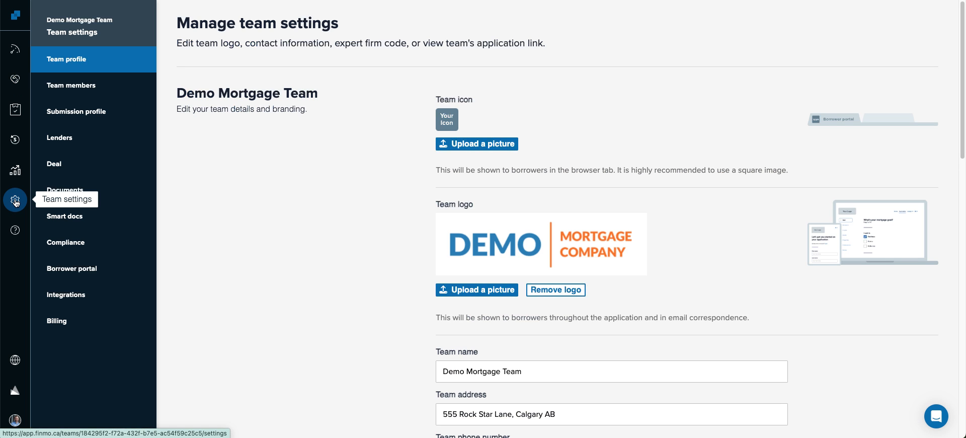
{"action": "left_click", "coordinate": [67, 218]}
{"action": "scroll", "coordinate": [436, 161], "scroll_direction": "down", "scroll_amount": 1}
{"action": "scroll", "coordinate": [436, 158], "scroll_direction": "down", "scroll_amount": 3}
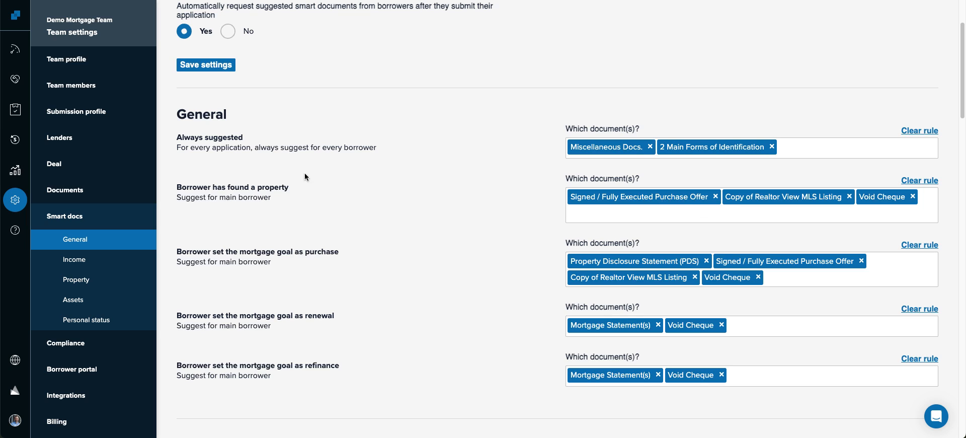
{"action": "left_click_drag", "start_coordinate": [175, 113], "coordinate": [236, 127]}
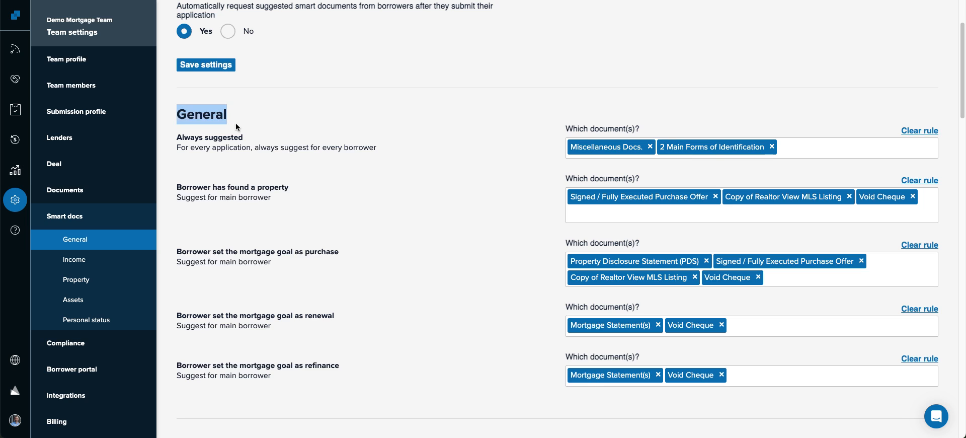
{"action": "left_click", "coordinate": [71, 261]}
{"action": "left_click", "coordinate": [72, 282]}
{"action": "left_click", "coordinate": [74, 299]}
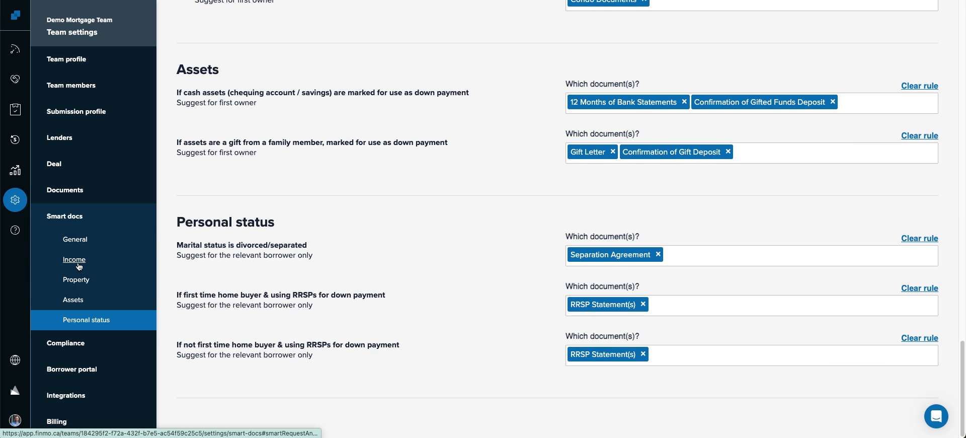
{"action": "left_click", "coordinate": [79, 242]}
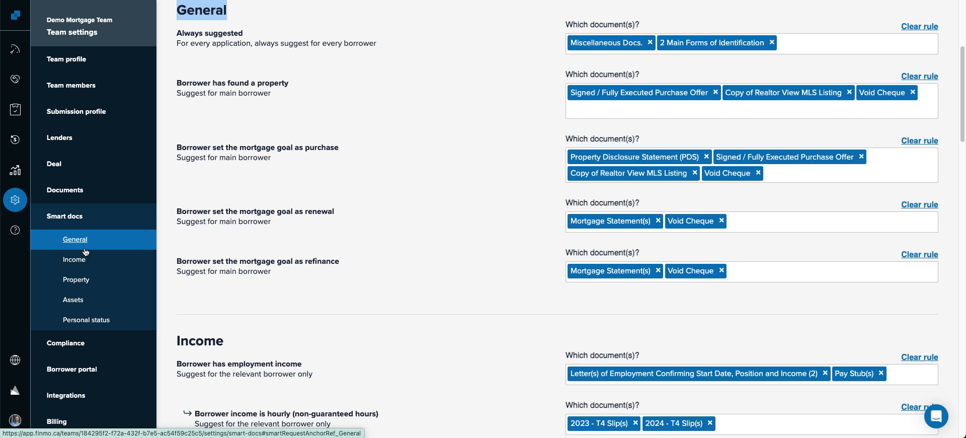
{"action": "left_click", "coordinate": [80, 261]}
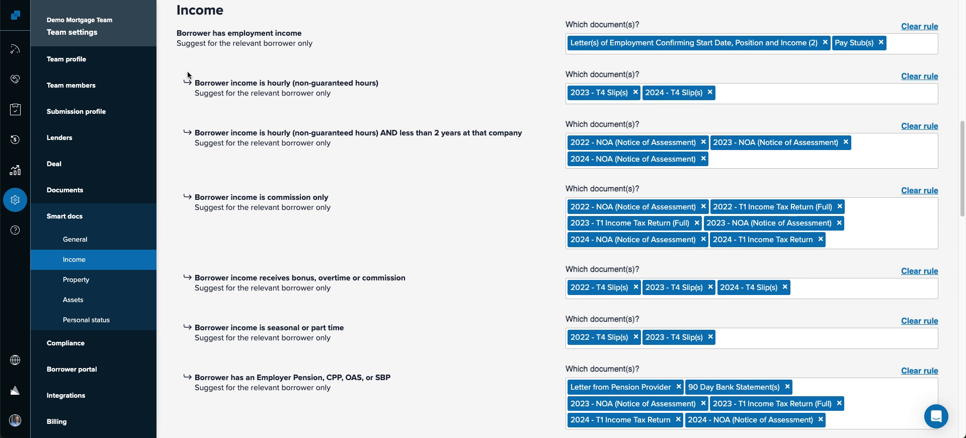
{"action": "left_click_drag", "start_coordinate": [173, 34], "coordinate": [336, 44]}
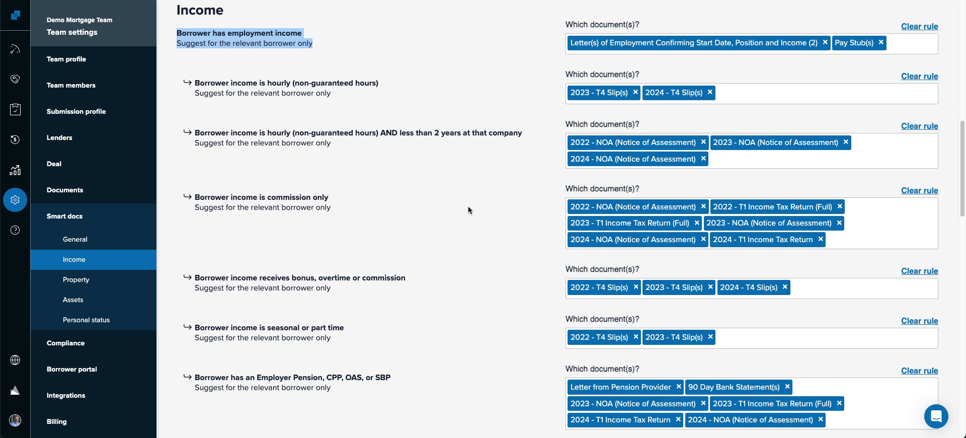
{"action": "scroll", "coordinate": [466, 208], "scroll_direction": "down", "scroll_amount": 5}
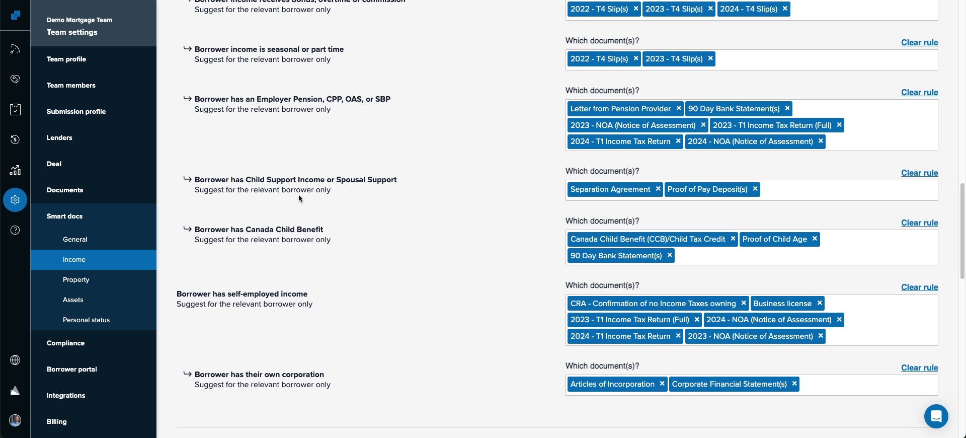
{"action": "scroll", "coordinate": [238, 230], "scroll_direction": "down", "scroll_amount": 2}
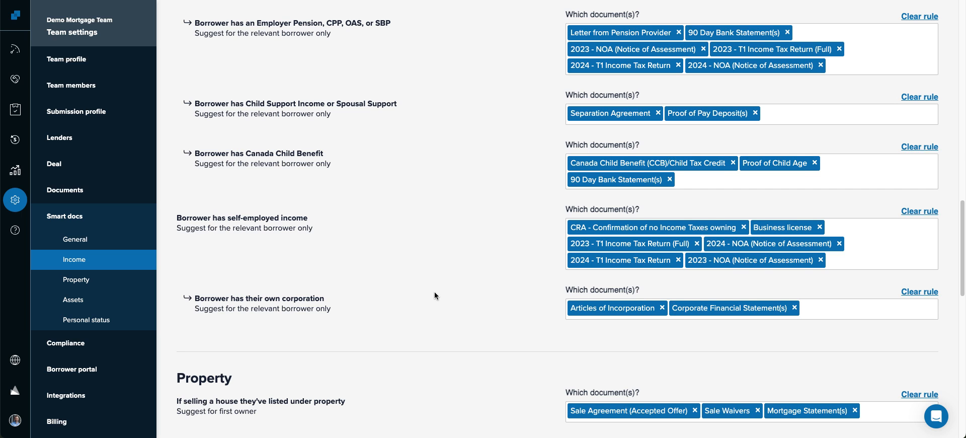
{"action": "scroll", "coordinate": [436, 295], "scroll_direction": "down", "scroll_amount": 1}
{"action": "scroll", "coordinate": [436, 296], "scroll_direction": "down", "scroll_amount": 3}
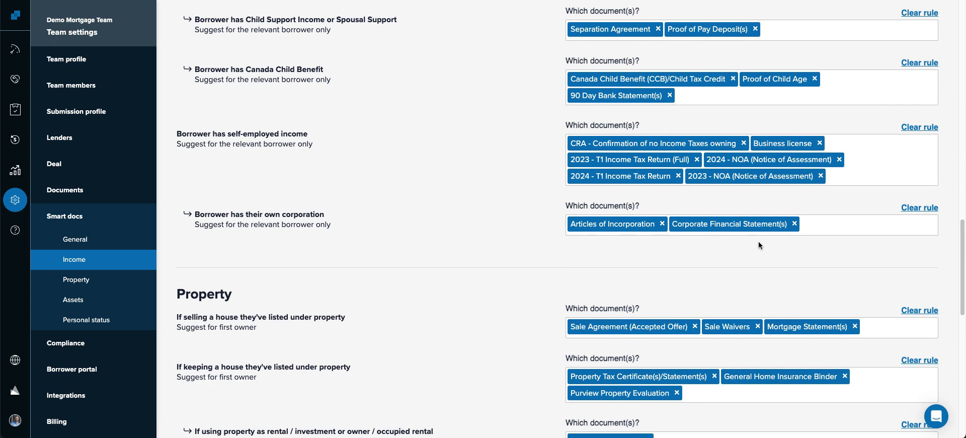
{"action": "scroll", "coordinate": [494, 249], "scroll_direction": "up", "scroll_amount": 15}
{"action": "scroll", "coordinate": [497, 251], "scroll_direction": "up", "scroll_amount": 10}
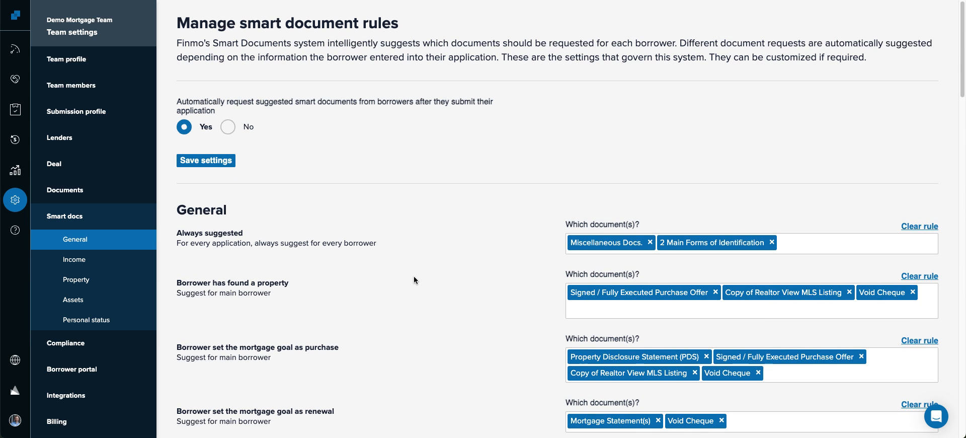
{"action": "left_click", "coordinate": [15, 79]}
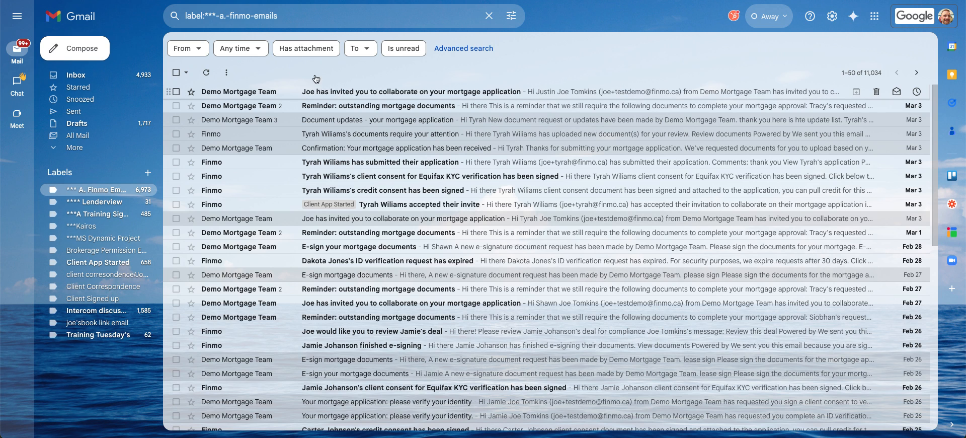
- Open the 'has invited you to collaborate' email in Gmail and follow its Get started link
{"action": "left_click", "coordinate": [135, 0]}
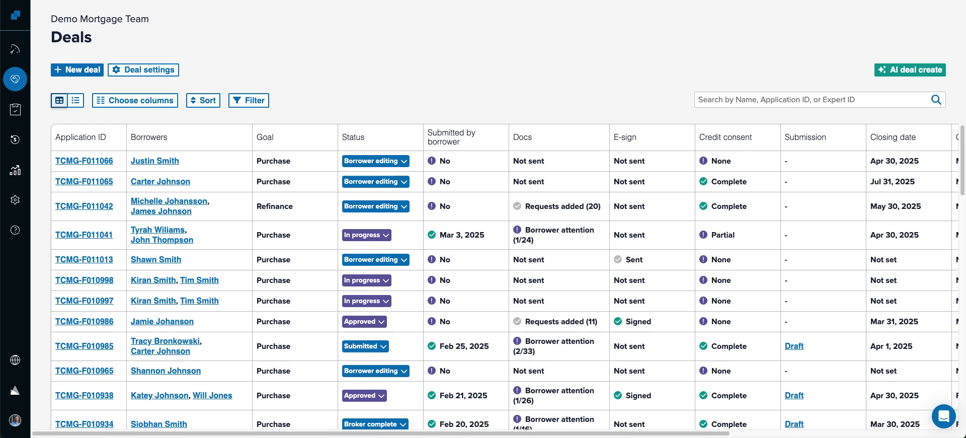
{"action": "left_click", "coordinate": [279, 0]}
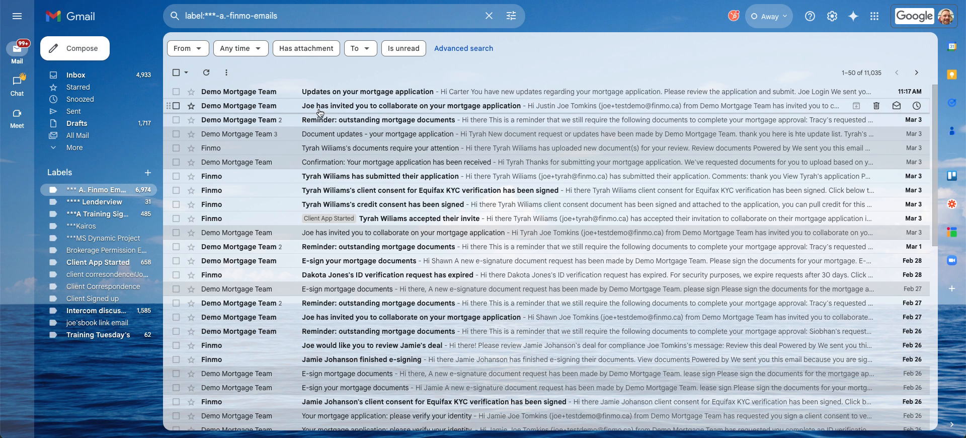
{"action": "left_click", "coordinate": [539, 112]}
{"action": "scroll", "coordinate": [366, 202], "scroll_direction": "down", "scroll_amount": 3}
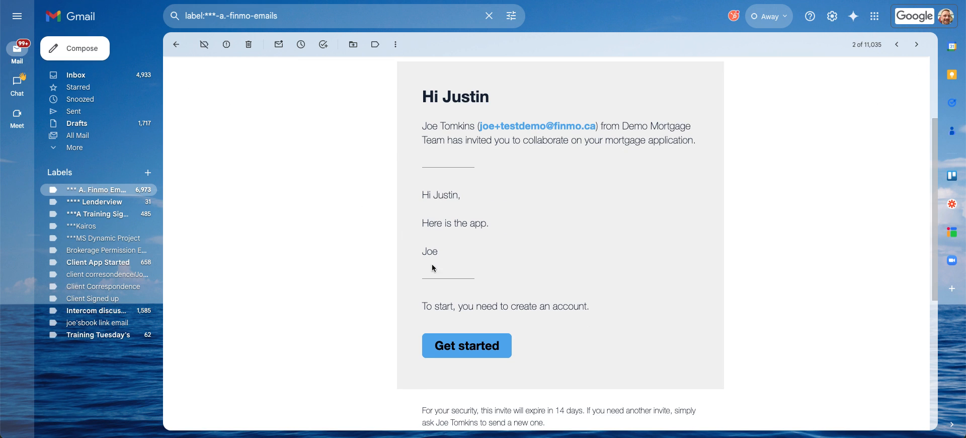
{"action": "left_click", "coordinate": [466, 353]}
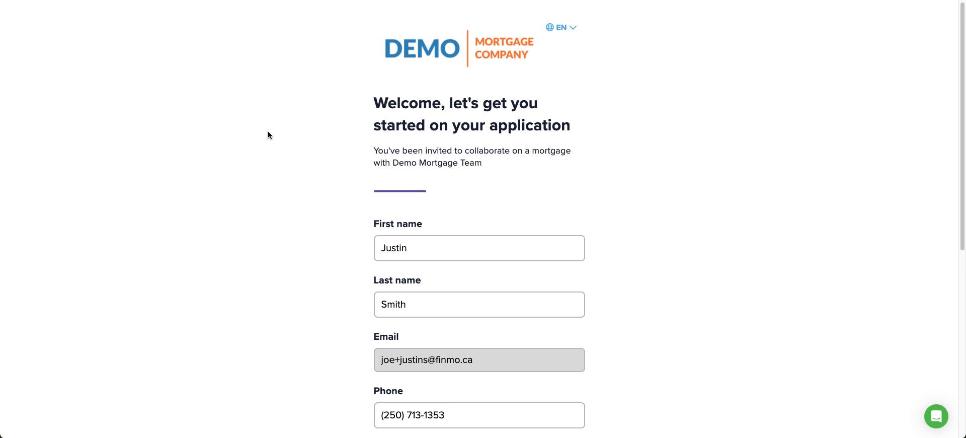
- Enter an account password on the sign-up form and submit it to create the borrower account
{"action": "scroll", "coordinate": [268, 133], "scroll_direction": "down", "scroll_amount": 5}
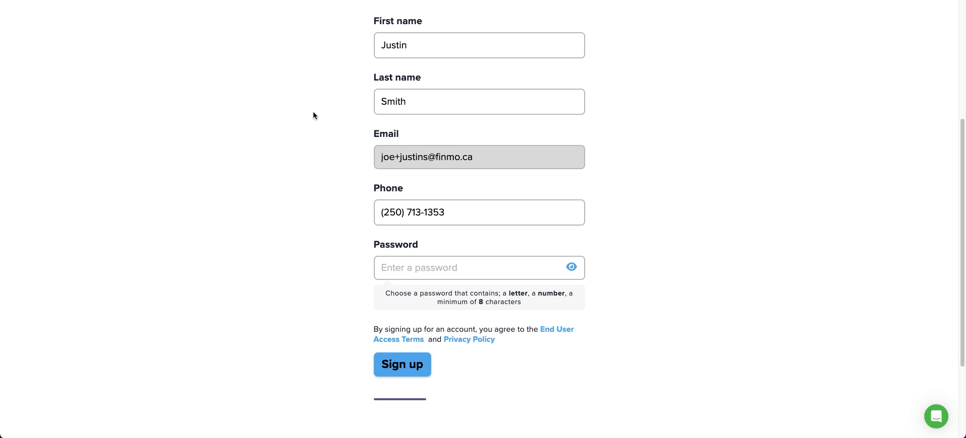
{"action": "scroll", "coordinate": [313, 112], "scroll_direction": "up", "scroll_amount": 5}
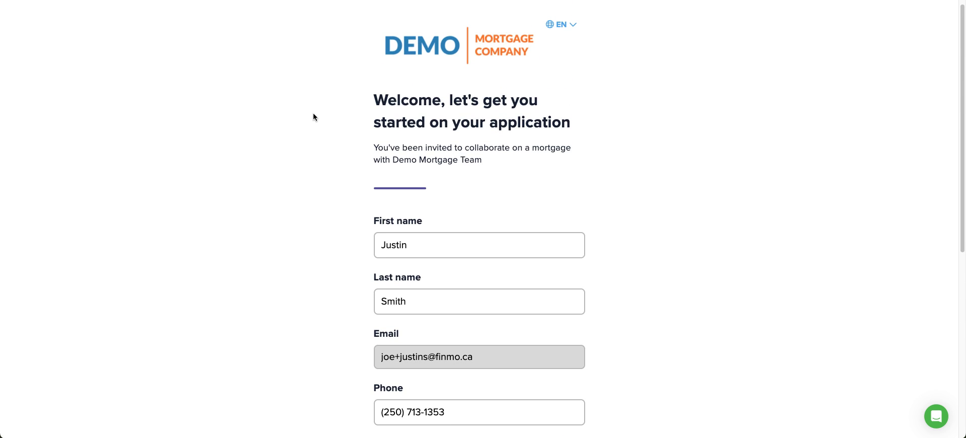
{"action": "scroll", "coordinate": [313, 117], "scroll_direction": "down", "scroll_amount": 3}
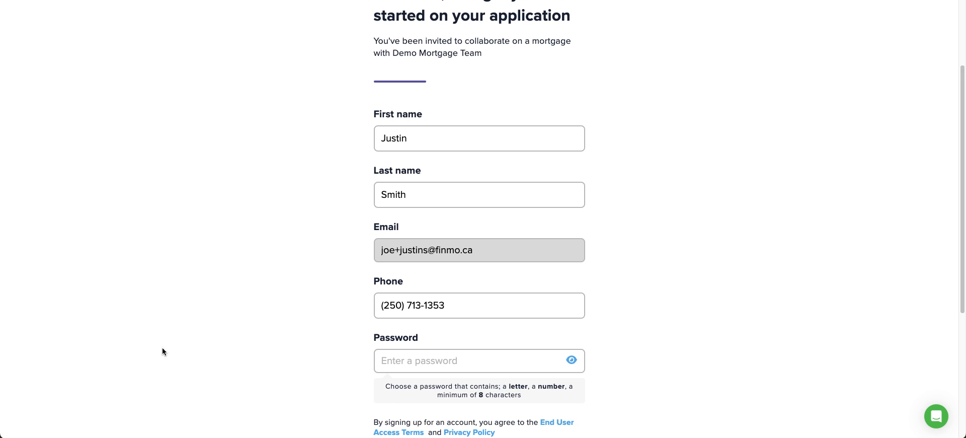
{"action": "scroll", "coordinate": [249, 292], "scroll_direction": "down", "scroll_amount": 2}
{"action": "left_click", "coordinate": [442, 286]}
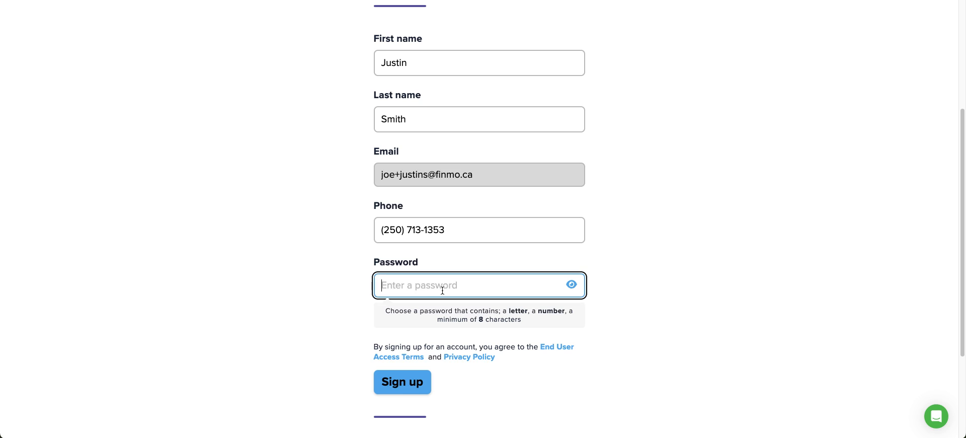
{"action": "type", "text": "password"}
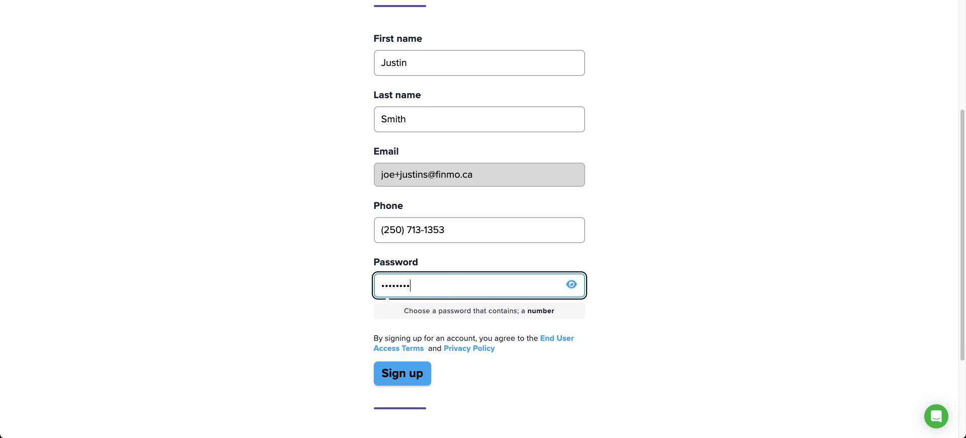
{"action": "type", "text": "123"}
{"action": "key", "text": "Return"}
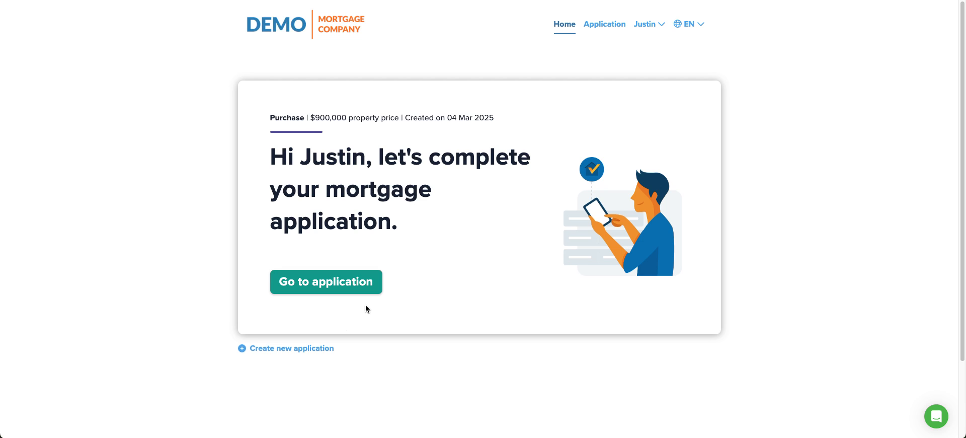
- Open the mortgage application and review the $900,000 purchase price on the Goal step
{"action": "left_click", "coordinate": [335, 277]}
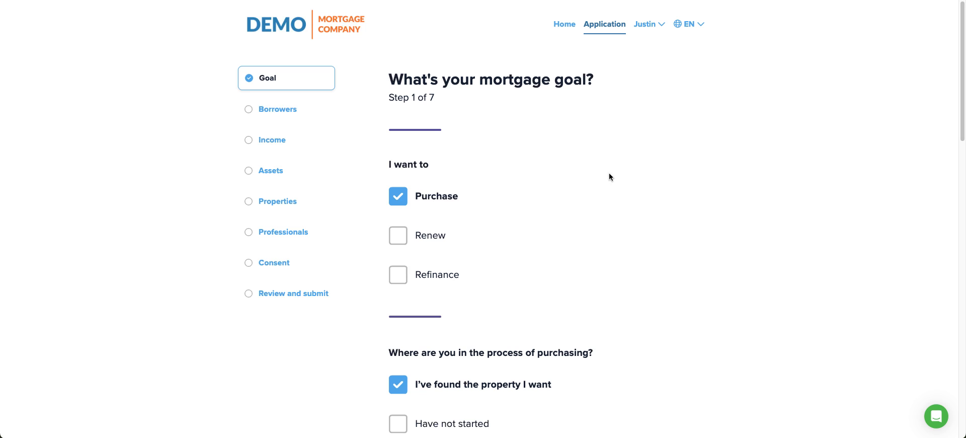
{"action": "left_click_drag", "start_coordinate": [388, 97], "coordinate": [460, 100]}
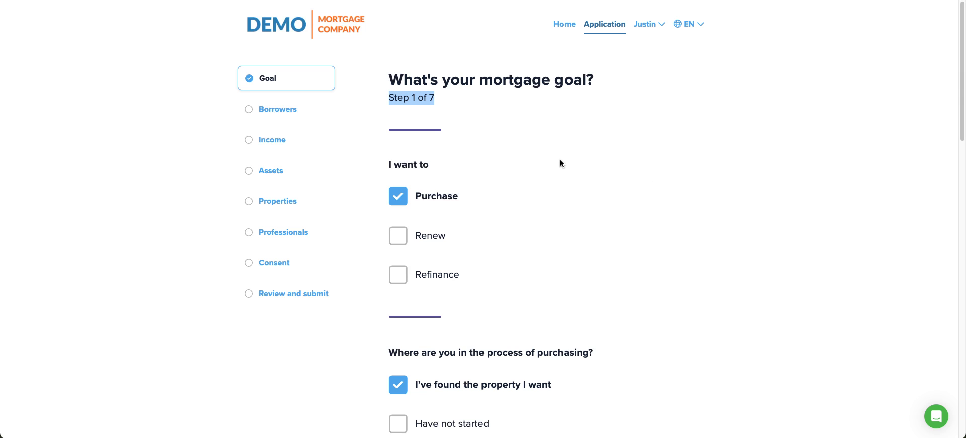
{"action": "scroll", "coordinate": [560, 159], "scroll_direction": "down", "scroll_amount": 3}
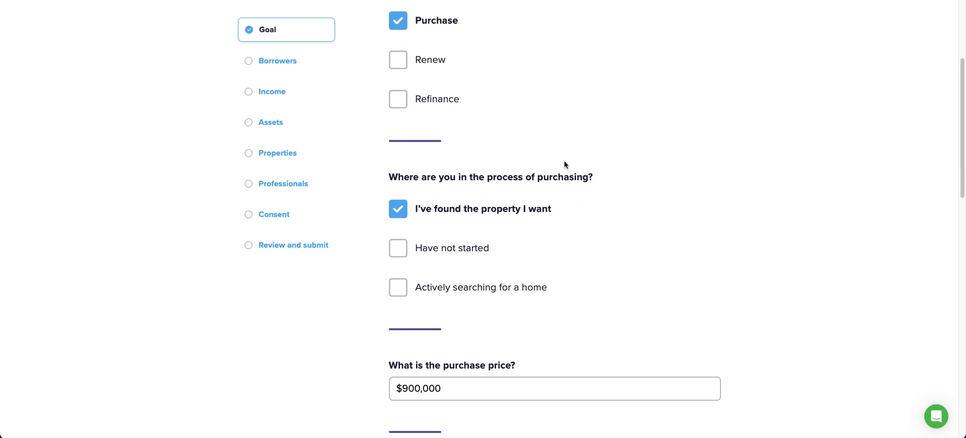
{"action": "scroll", "coordinate": [564, 161], "scroll_direction": "down", "scroll_amount": 2}
{"action": "scroll", "coordinate": [593, 177], "scroll_direction": "down", "scroll_amount": 3}
{"action": "left_click", "coordinate": [446, 220]}
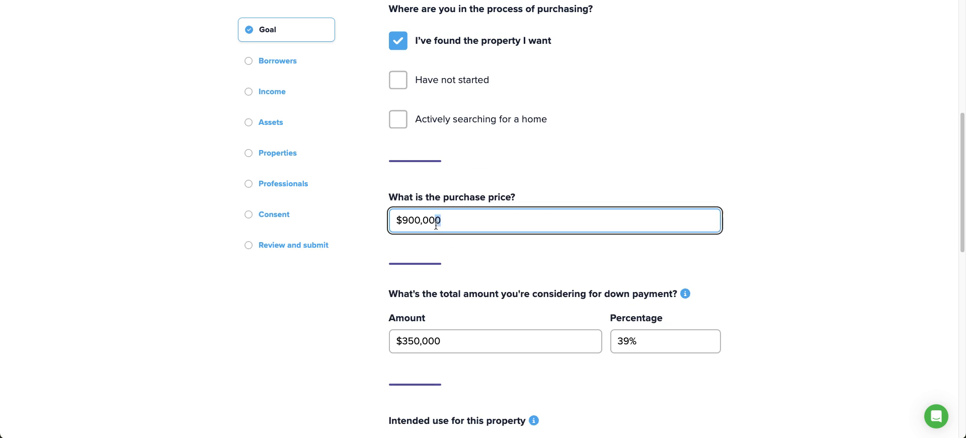
{"action": "scroll", "coordinate": [576, 247], "scroll_direction": "down", "scroll_amount": 7}
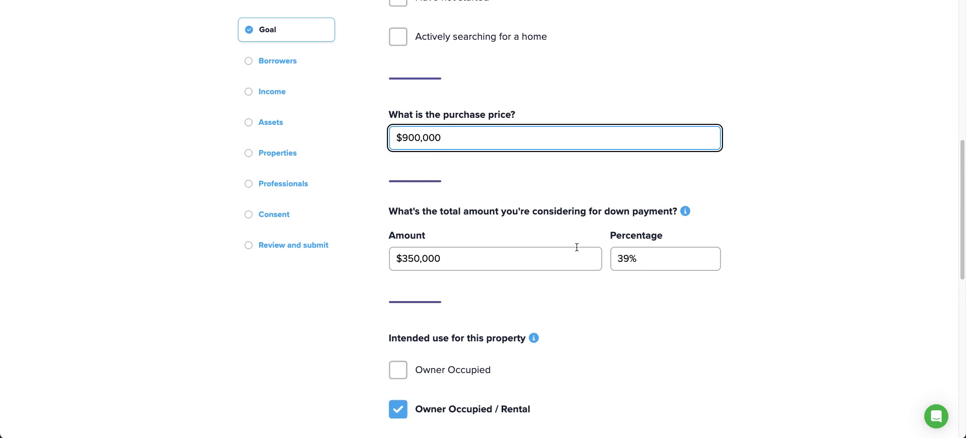
{"action": "scroll", "coordinate": [576, 247], "scroll_direction": "up", "scroll_amount": 12}
{"action": "scroll", "coordinate": [577, 247], "scroll_direction": "down", "scroll_amount": 12}
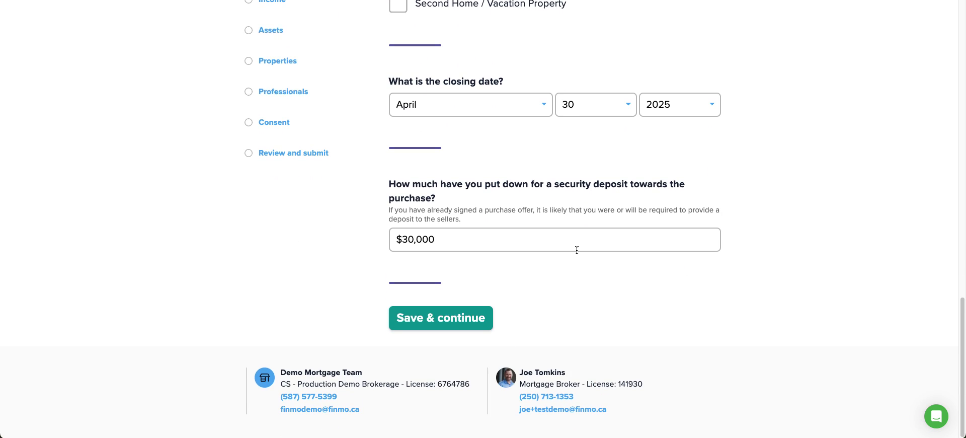
- Change the closing day from 30 to 29 and save the Goal step
{"action": "left_click", "coordinate": [609, 100]}
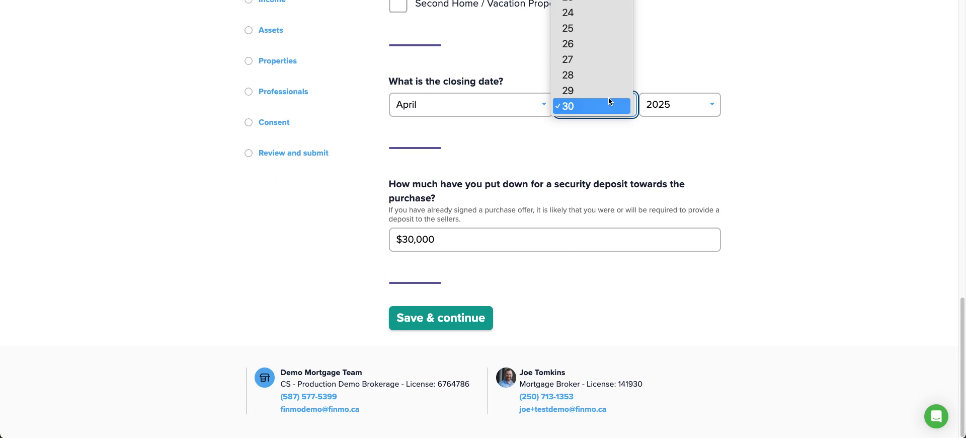
{"action": "left_click", "coordinate": [599, 95]}
{"action": "key", "text": "Up"}
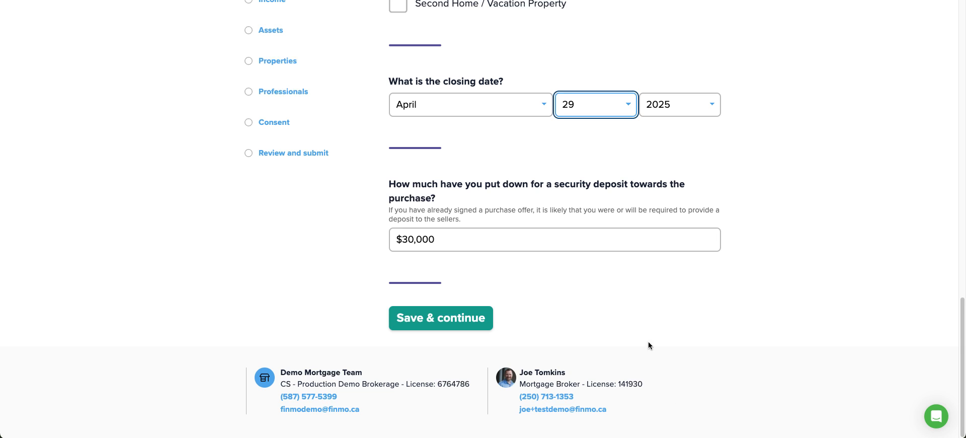
{"action": "left_click", "coordinate": [425, 320]}
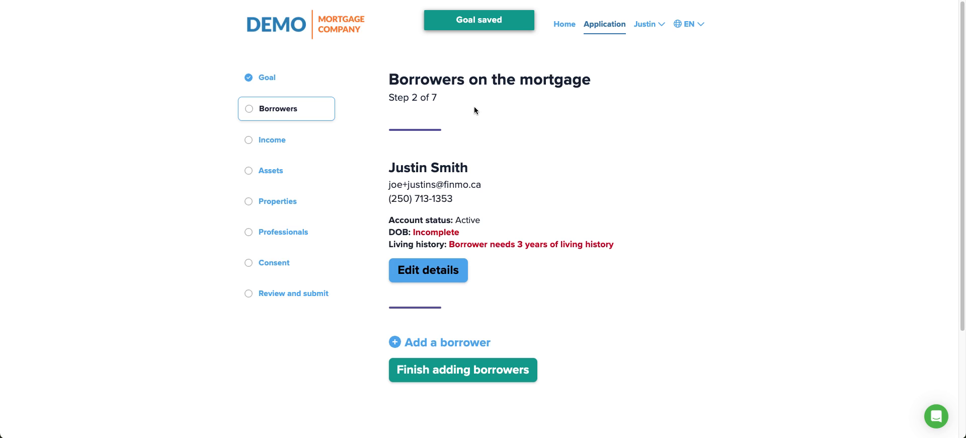
- Edit the borrower's details, marking them a first-time buyer with Single marital status
{"action": "left_click", "coordinate": [453, 275]}
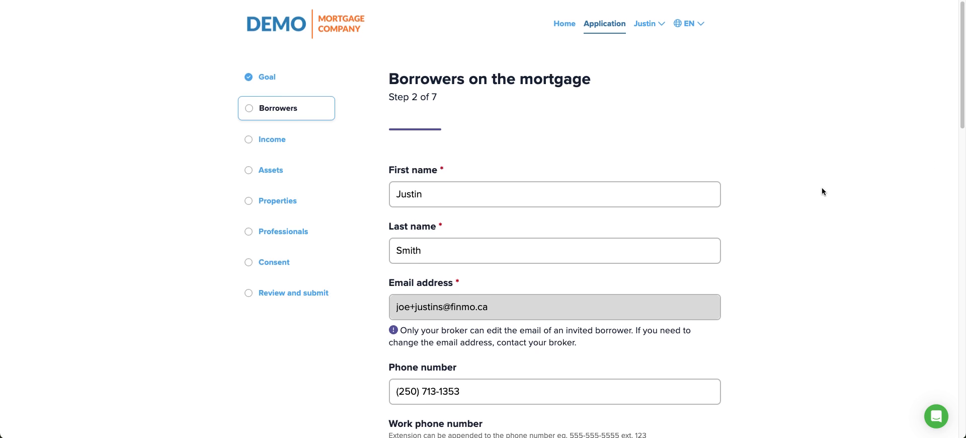
{"action": "scroll", "coordinate": [810, 192], "scroll_direction": "down", "scroll_amount": 3}
{"action": "scroll", "coordinate": [785, 185], "scroll_direction": "down", "scroll_amount": 5}
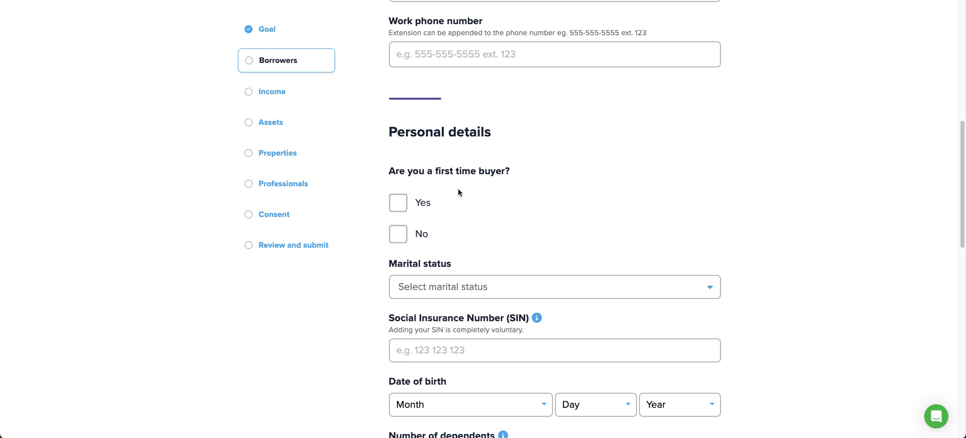
{"action": "left_click", "coordinate": [410, 196]}
{"action": "scroll", "coordinate": [576, 159], "scroll_direction": "down", "scroll_amount": 5}
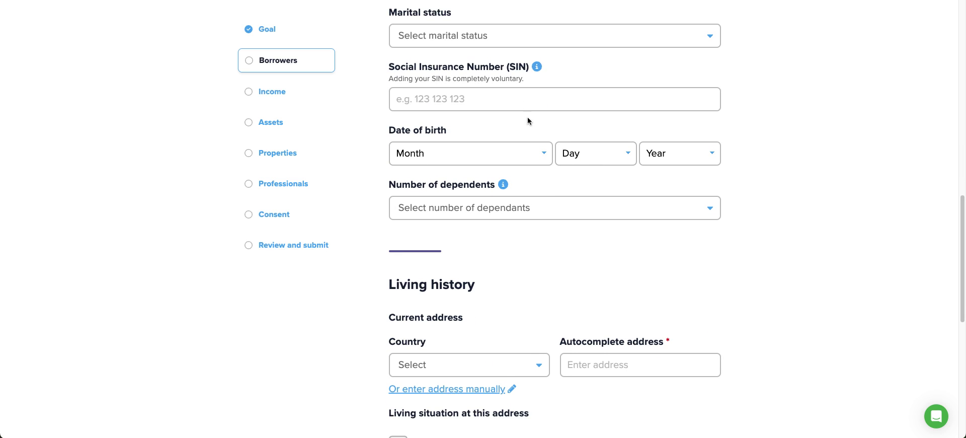
{"action": "left_click", "coordinate": [483, 33]}
{"action": "left_click", "coordinate": [459, 66]}
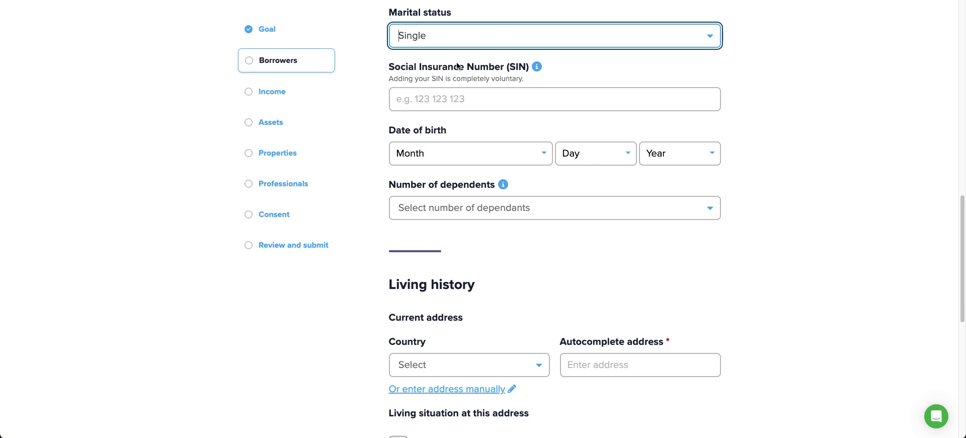
{"action": "left_click", "coordinate": [468, 157]}
{"action": "left_click", "coordinate": [461, 229]}
{"action": "left_click", "coordinate": [578, 153]}
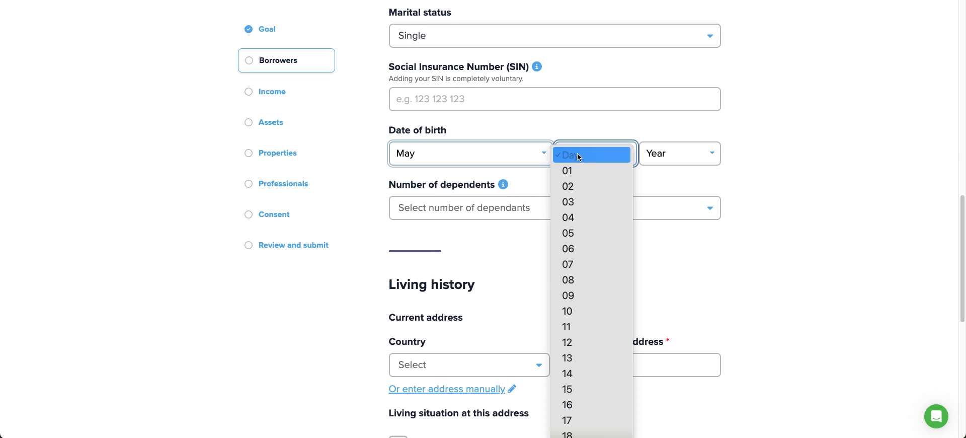
{"action": "left_click", "coordinate": [581, 285]}
{"action": "left_click", "coordinate": [669, 152]}
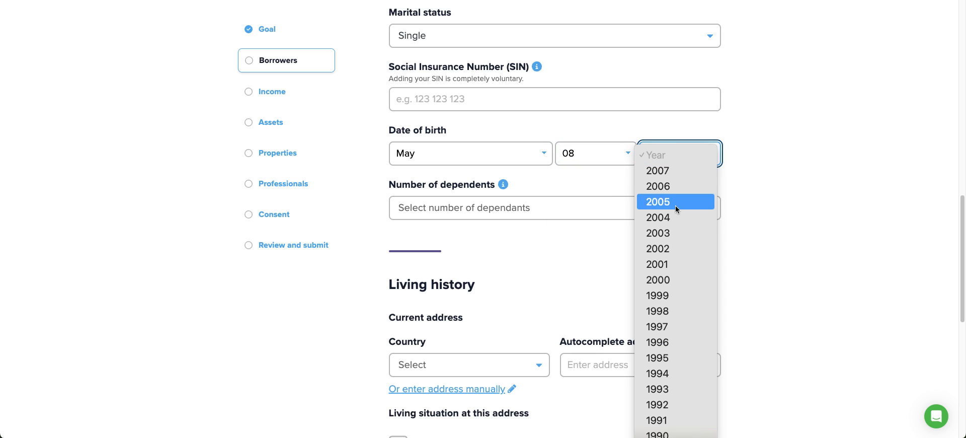
{"action": "scroll", "coordinate": [685, 312], "scroll_direction": "down", "scroll_amount": 1}
{"action": "left_click", "coordinate": [684, 312]}
{"action": "left_click", "coordinate": [480, 207]}
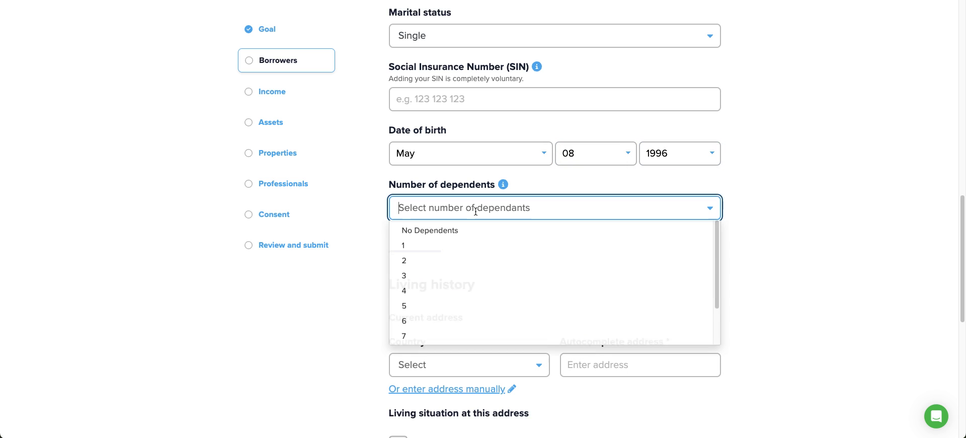
{"action": "left_click", "coordinate": [443, 231]}
{"action": "scroll", "coordinate": [271, 279], "scroll_direction": "down", "scroll_amount": 3}
{"action": "left_click", "coordinate": [427, 223]}
{"action": "left_click", "coordinate": [414, 241]}
{"action": "left_click", "coordinate": [610, 217]}
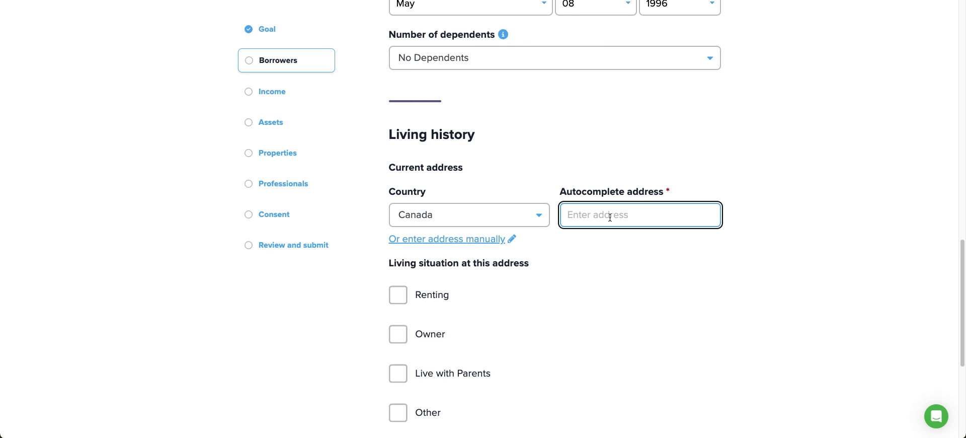
{"action": "key", "text": "Down"}
{"action": "key", "text": "Down"}
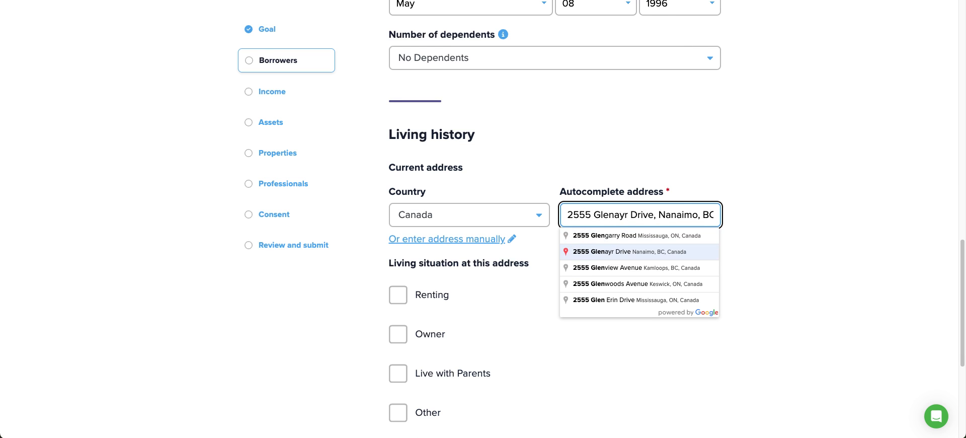
{"action": "key", "text": "Return"}
- Mark the current address as rented at $3,000 per month
{"action": "scroll", "coordinate": [667, 271], "scroll_direction": "down", "scroll_amount": 8}
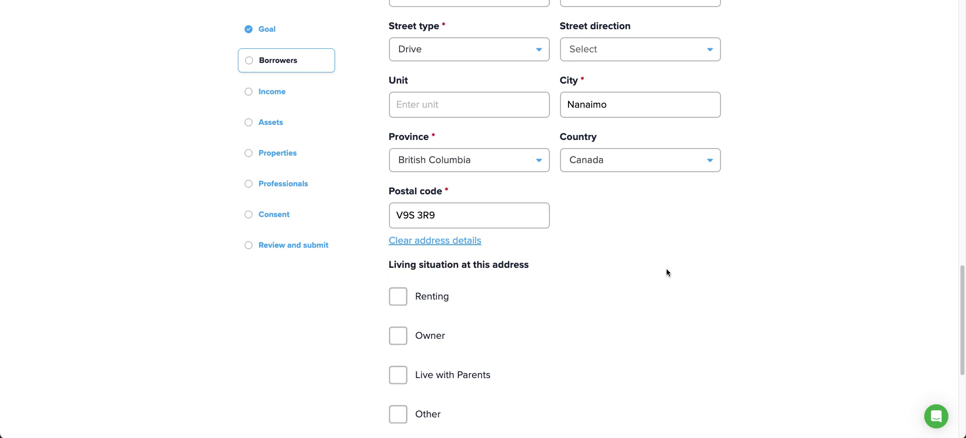
{"action": "left_click", "coordinate": [397, 144]}
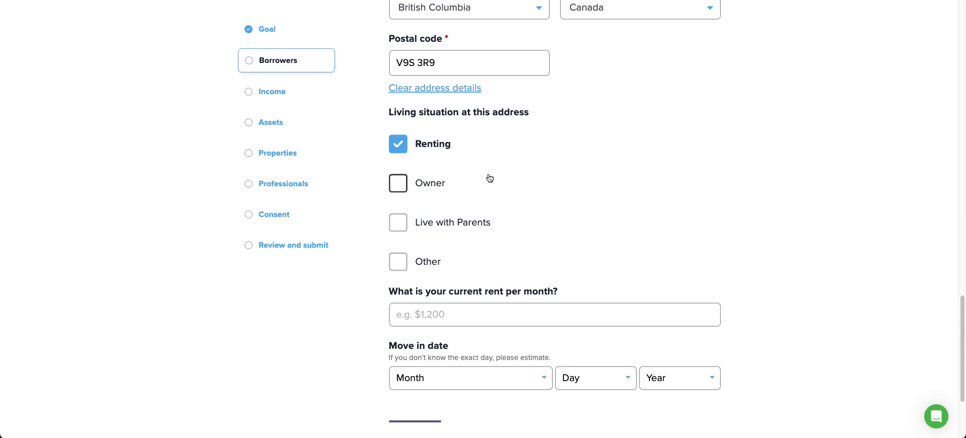
{"action": "scroll", "coordinate": [489, 180], "scroll_direction": "down", "scroll_amount": 3}
{"action": "left_click", "coordinate": [469, 175]}
{"action": "type", "text": "3000"}
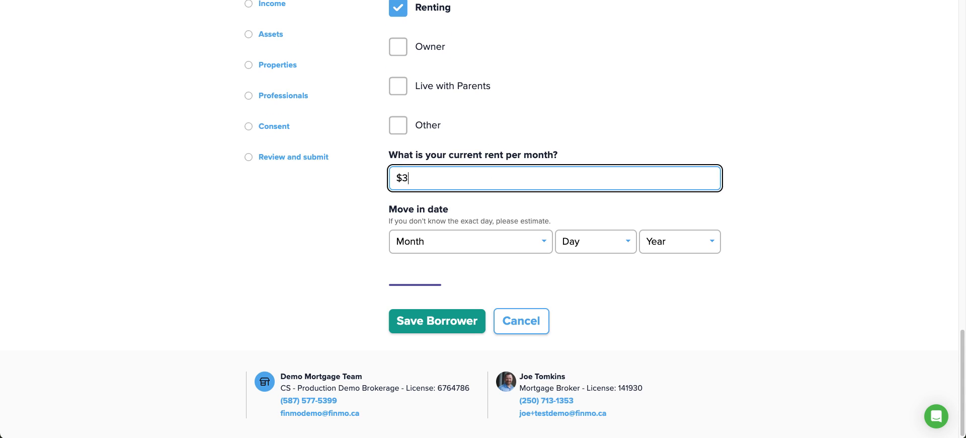
- Set the move-in date to March 04, 2022 and save the borrower
{"action": "left_click", "coordinate": [503, 244]}
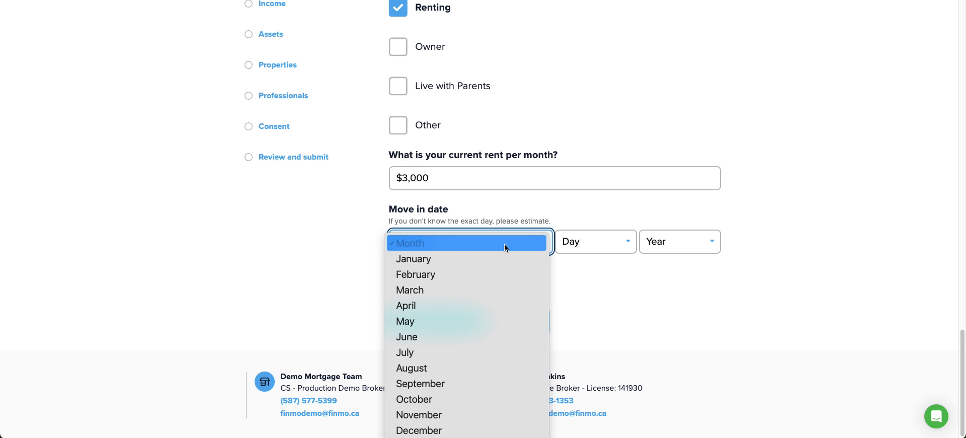
{"action": "left_click", "coordinate": [478, 288]}
{"action": "left_click", "coordinate": [583, 244]}
{"action": "left_click", "coordinate": [591, 304]}
{"action": "left_click", "coordinate": [676, 239]}
{"action": "left_click", "coordinate": [676, 304]}
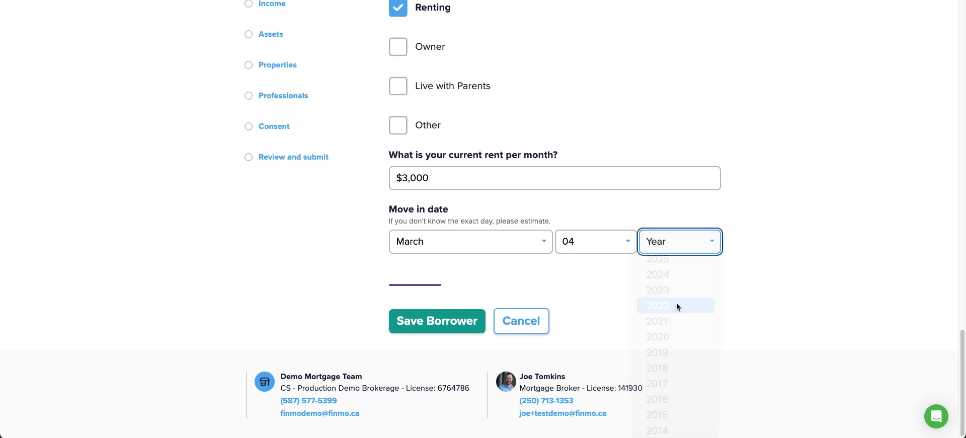
{"action": "left_click", "coordinate": [431, 322]}
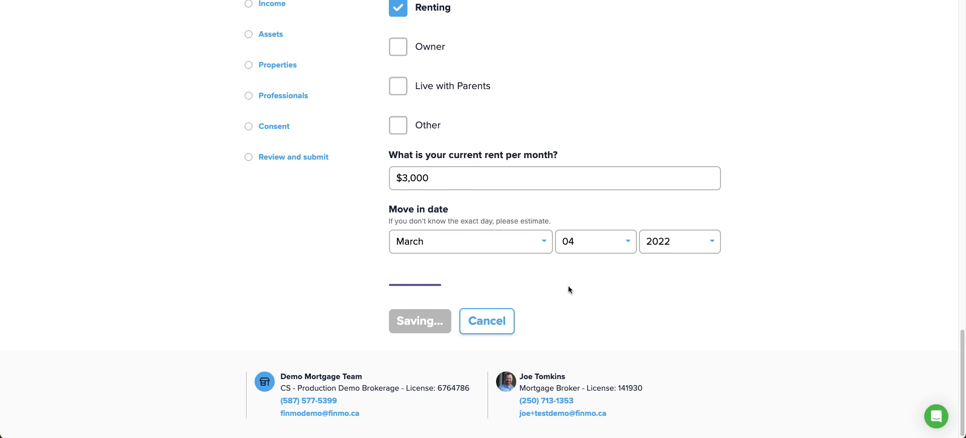
{"action": "left_click", "coordinate": [460, 248]}
{"action": "scroll", "coordinate": [645, 222], "scroll_direction": "down", "scroll_amount": 10}
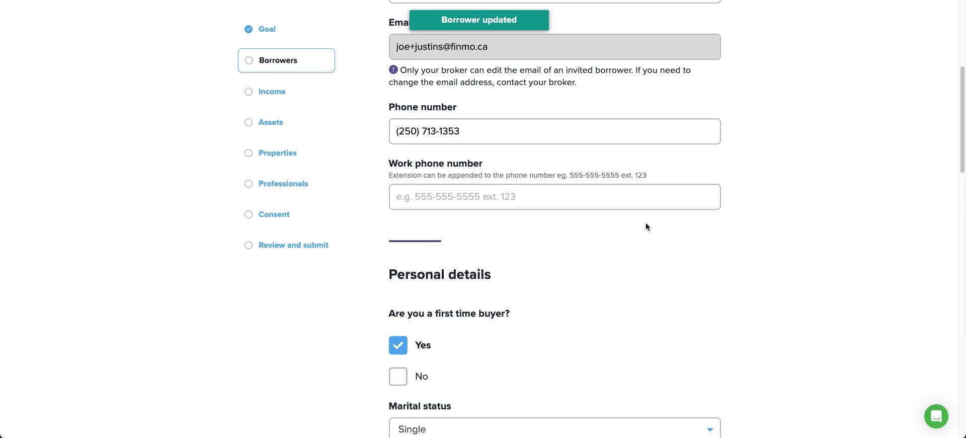
- Change the move-in year to 2023, then to 2020, and save the borrower
{"action": "scroll", "coordinate": [651, 224], "scroll_direction": "down", "scroll_amount": 5}
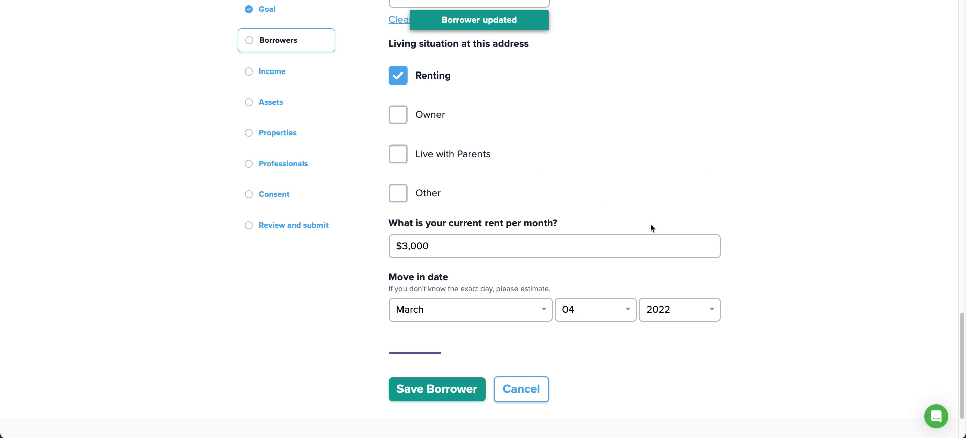
{"action": "left_click", "coordinate": [702, 312]}
{"action": "left_click", "coordinate": [687, 295]}
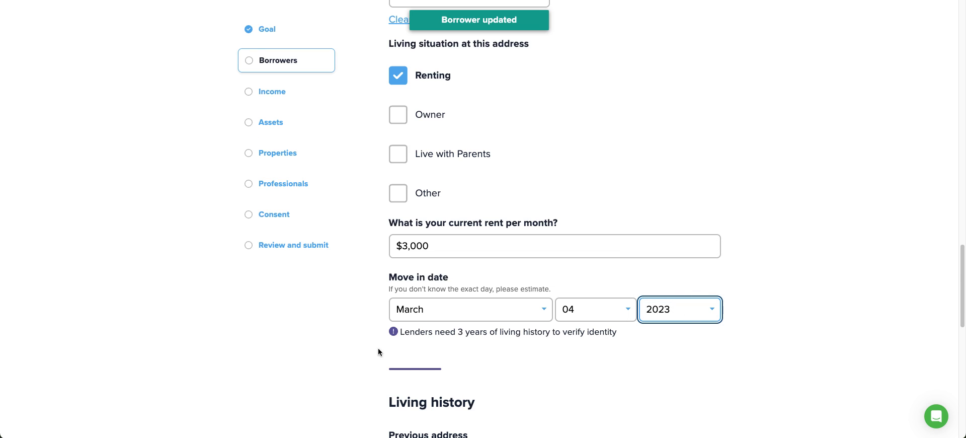
{"action": "left_click_drag", "start_coordinate": [457, 333], "coordinate": [661, 337]}
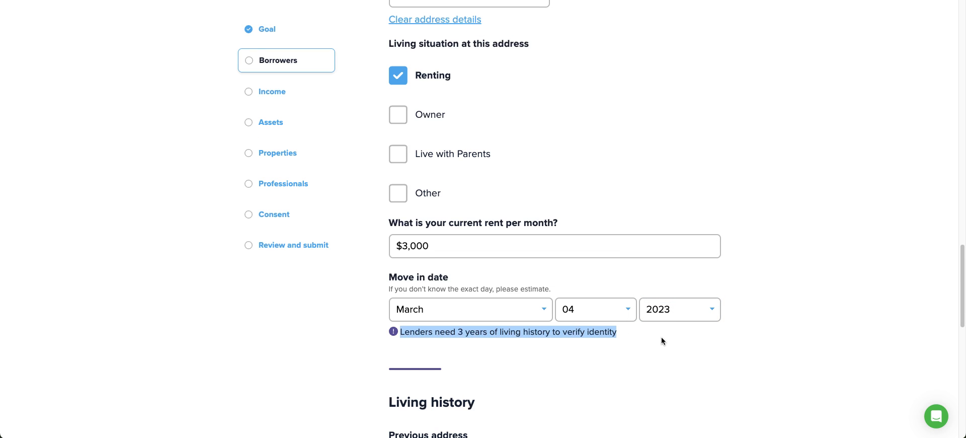
{"action": "scroll", "coordinate": [662, 337], "scroll_direction": "down", "scroll_amount": 3}
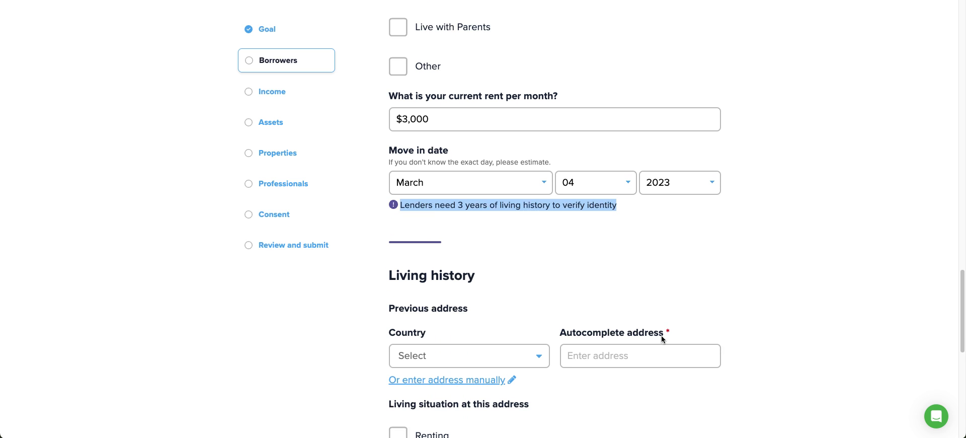
{"action": "scroll", "coordinate": [590, 304], "scroll_direction": "down", "scroll_amount": 1}
{"action": "scroll", "coordinate": [587, 298], "scroll_direction": "down", "scroll_amount": 5}
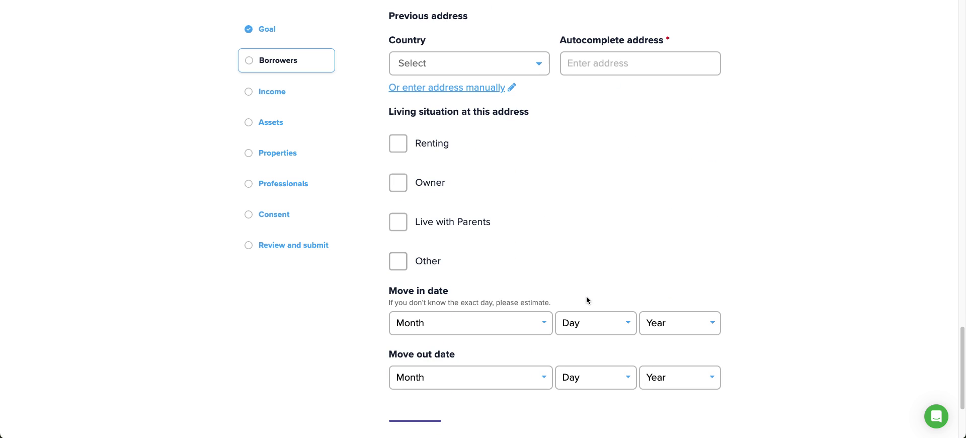
{"action": "scroll", "coordinate": [591, 298], "scroll_direction": "up", "scroll_amount": 5}
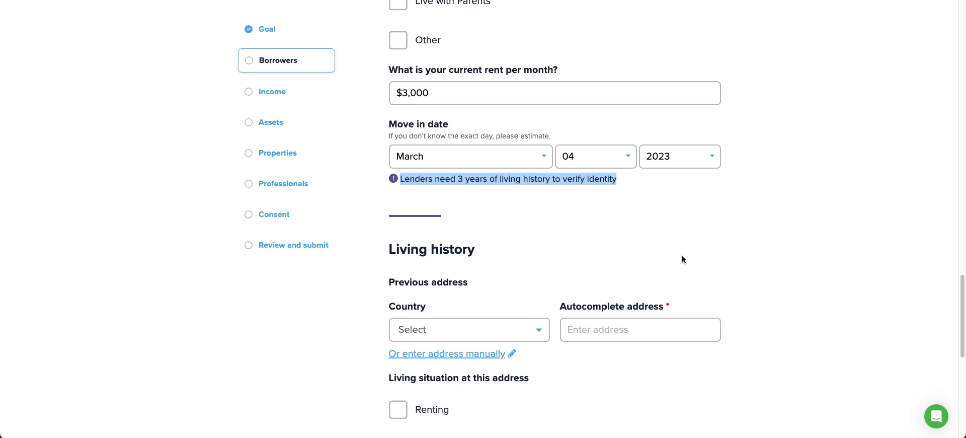
{"action": "left_click", "coordinate": [700, 161]}
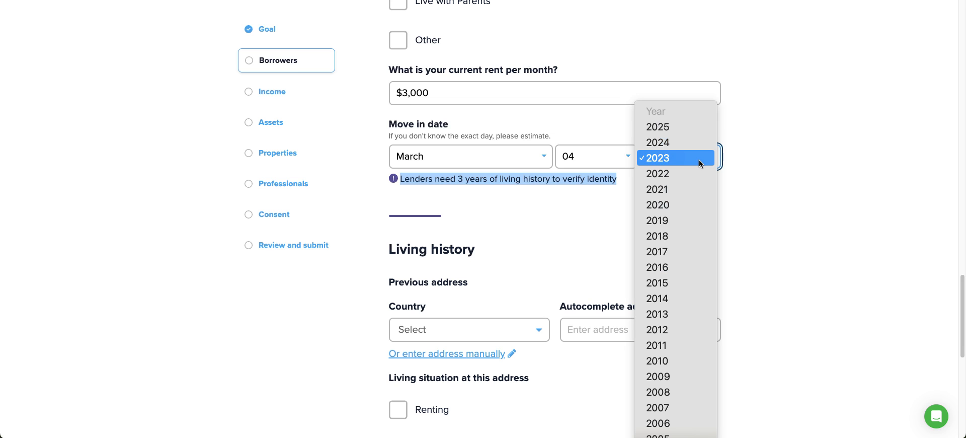
{"action": "left_click", "coordinate": [699, 204]}
{"action": "left_click", "coordinate": [434, 317]}
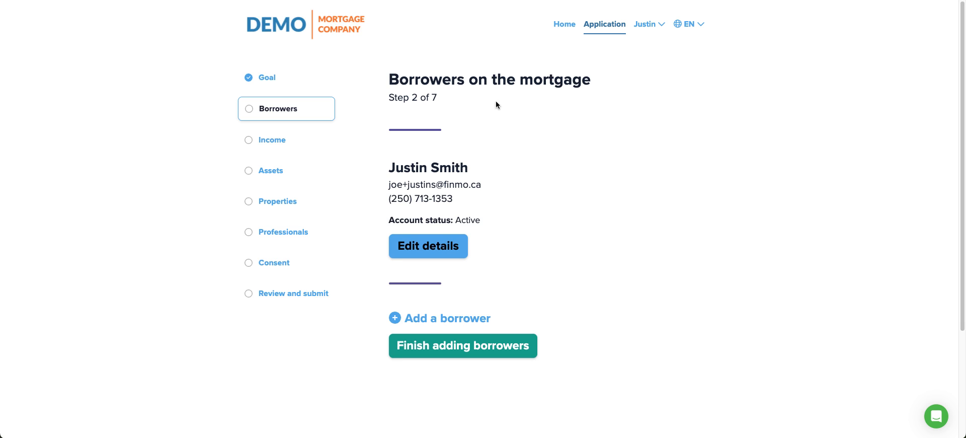
{"action": "left_click_drag", "start_coordinate": [441, 102], "coordinate": [407, 98]}
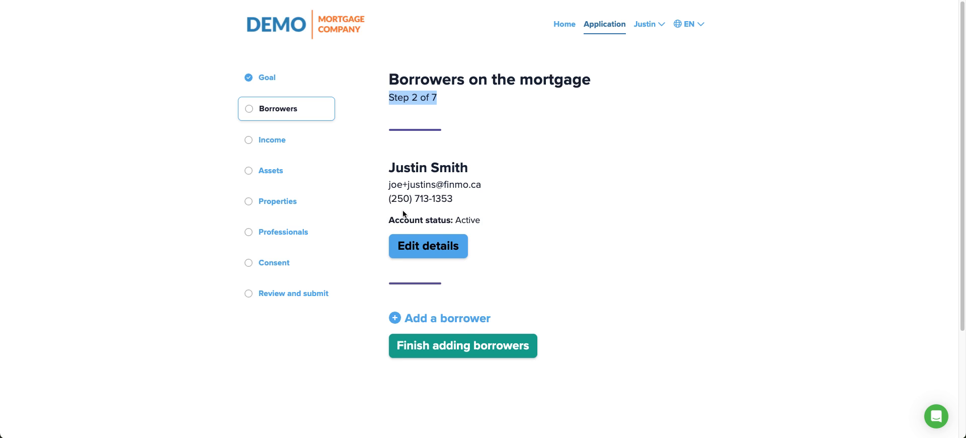
{"action": "left_click", "coordinate": [430, 318]}
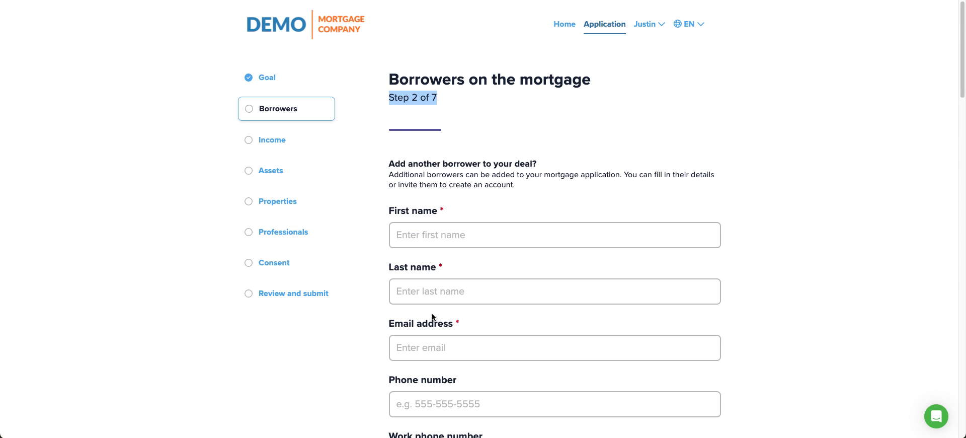
{"action": "scroll", "coordinate": [600, 189], "scroll_direction": "down", "scroll_amount": 1}
{"action": "scroll", "coordinate": [600, 189], "scroll_direction": "down", "scroll_amount": 1}
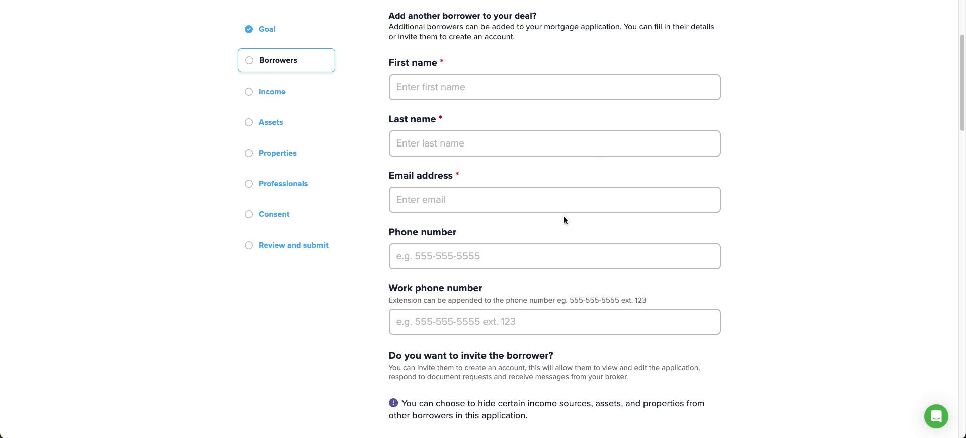
{"action": "scroll", "coordinate": [565, 216], "scroll_direction": "down", "scroll_amount": 5}
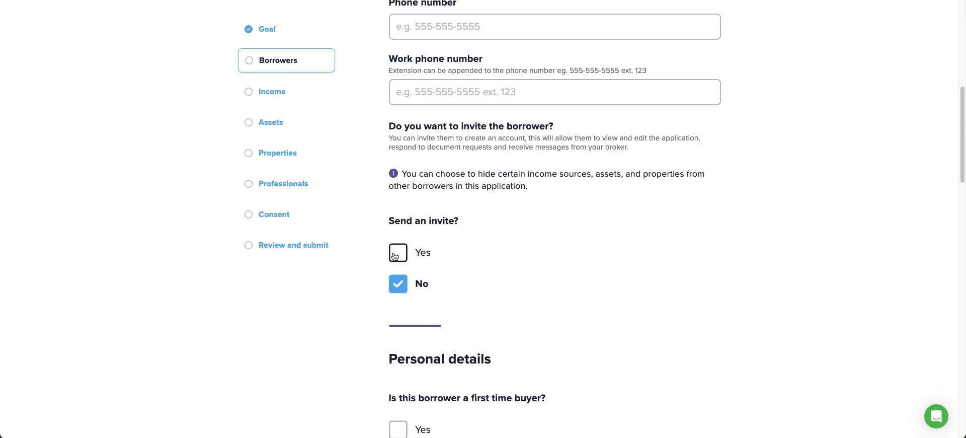
{"action": "scroll", "coordinate": [618, 220], "scroll_direction": "down", "scroll_amount": 4}
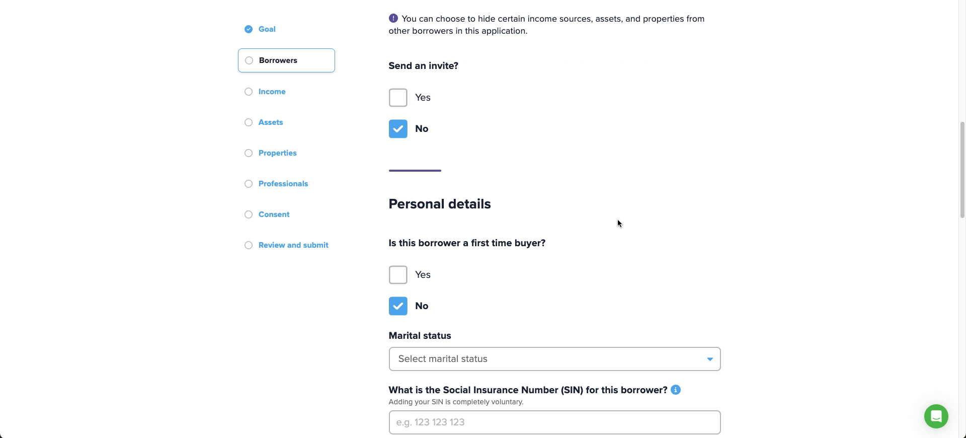
{"action": "scroll", "coordinate": [630, 216], "scroll_direction": "down", "scroll_amount": 2}
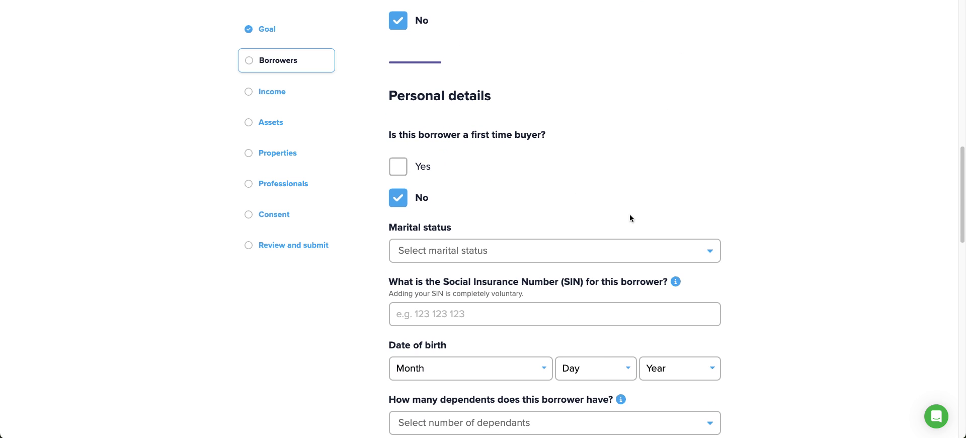
{"action": "scroll", "coordinate": [630, 218], "scroll_direction": "down", "scroll_amount": 3}
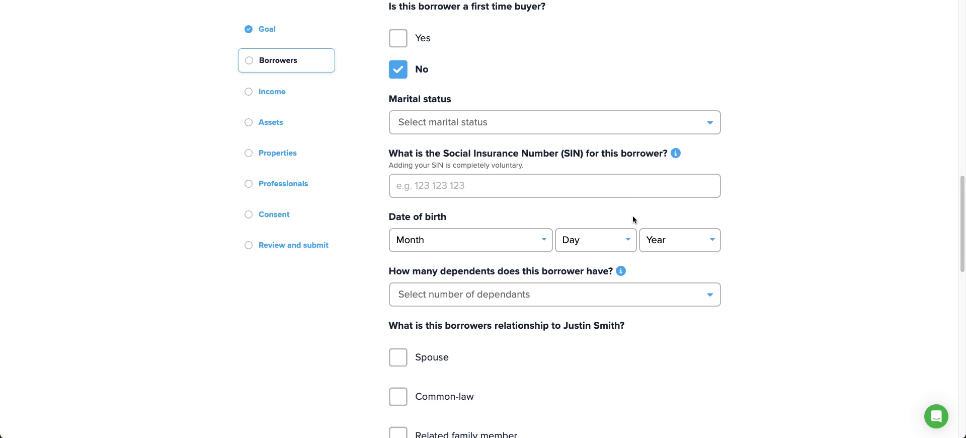
{"action": "scroll", "coordinate": [636, 216], "scroll_direction": "down", "scroll_amount": 4}
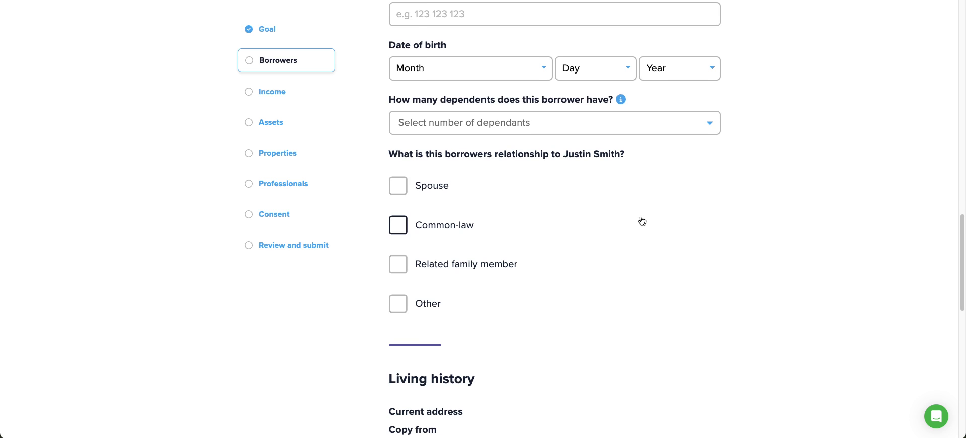
{"action": "scroll", "coordinate": [642, 221], "scroll_direction": "down", "scroll_amount": 4}
{"action": "scroll", "coordinate": [642, 219], "scroll_direction": "up", "scroll_amount": 13}
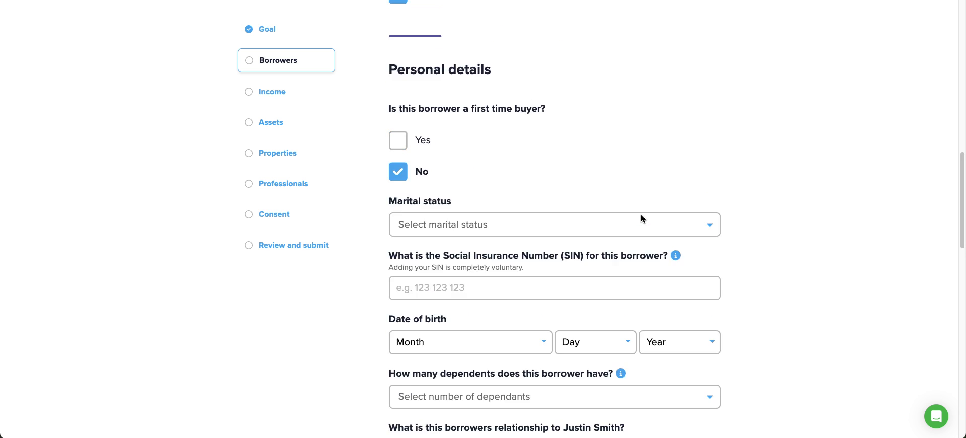
{"action": "scroll", "coordinate": [641, 215], "scroll_direction": "up", "scroll_amount": 4}
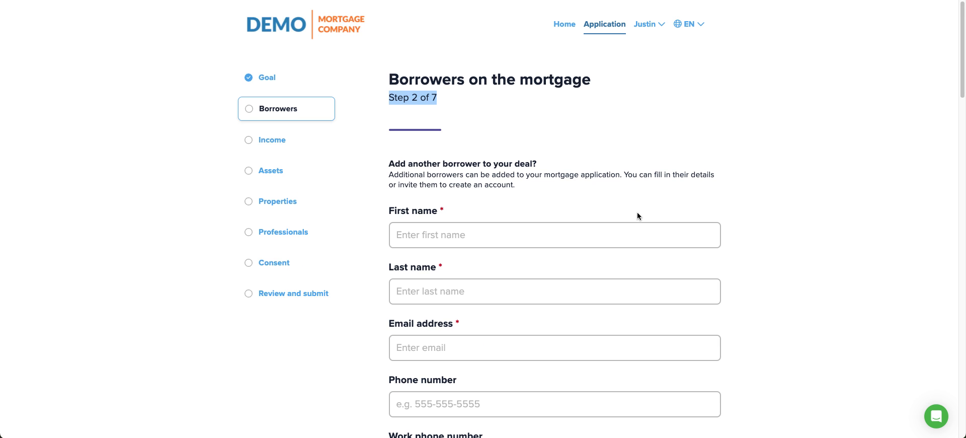
{"action": "scroll", "coordinate": [637, 213], "scroll_direction": "down", "scroll_amount": 5}
{"action": "scroll", "coordinate": [579, 239], "scroll_direction": "down", "scroll_amount": 14}
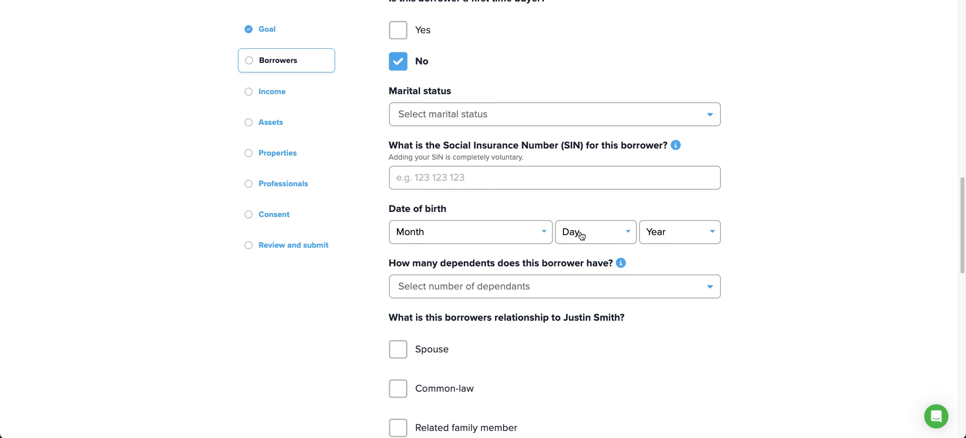
{"action": "scroll", "coordinate": [571, 235], "scroll_direction": "down", "scroll_amount": 6}
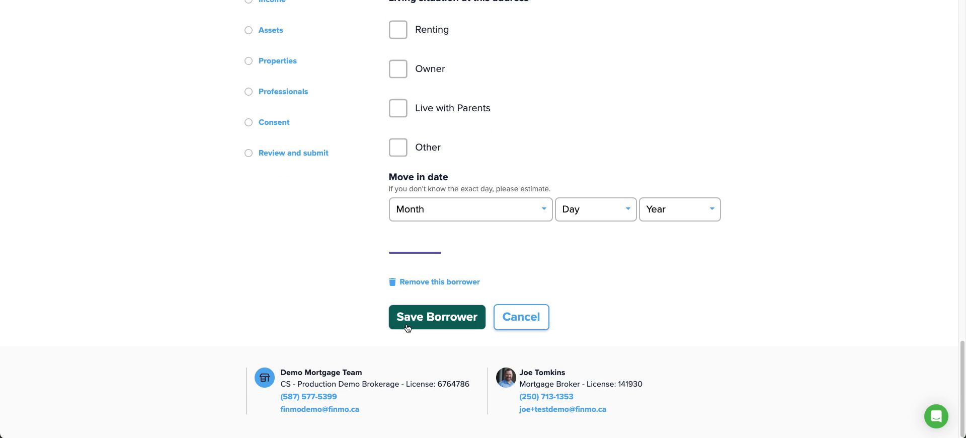
{"action": "left_click", "coordinate": [508, 316]}
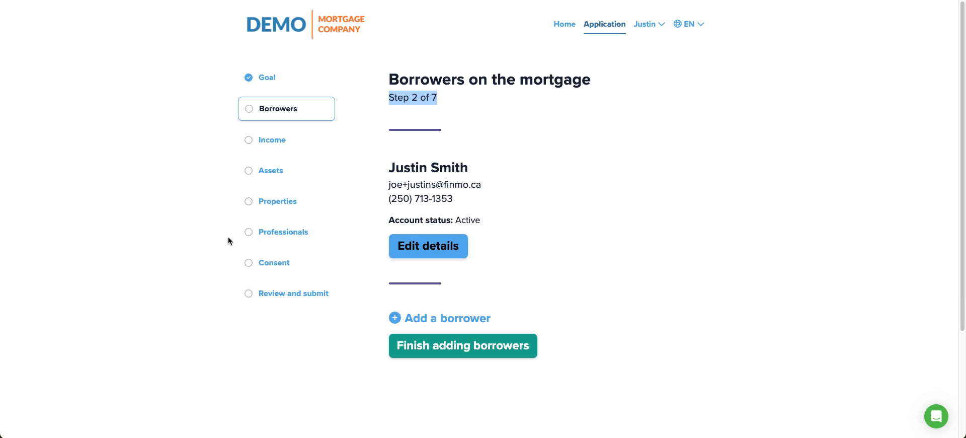
{"action": "left_click", "coordinate": [483, 342]}
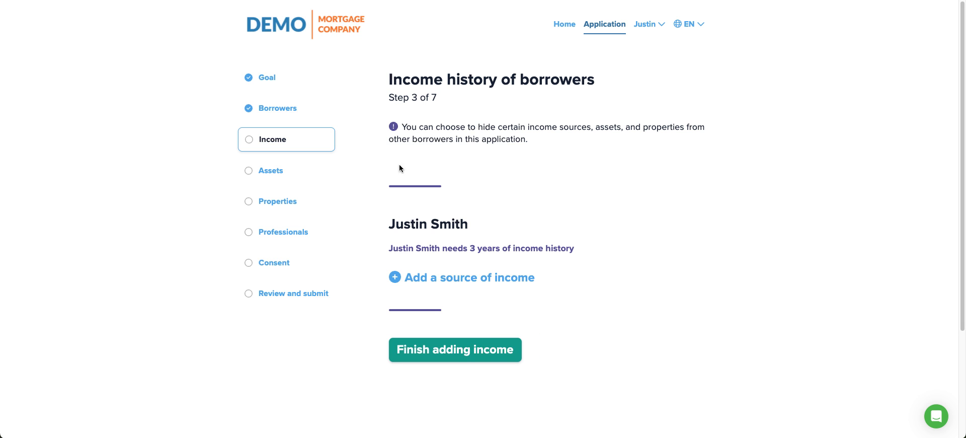
- Add a Self Employed income for Home Hardware in Canada, using the Kelowna address suggestion
{"action": "left_click", "coordinate": [433, 280]}
{"action": "left_click", "coordinate": [464, 245]}
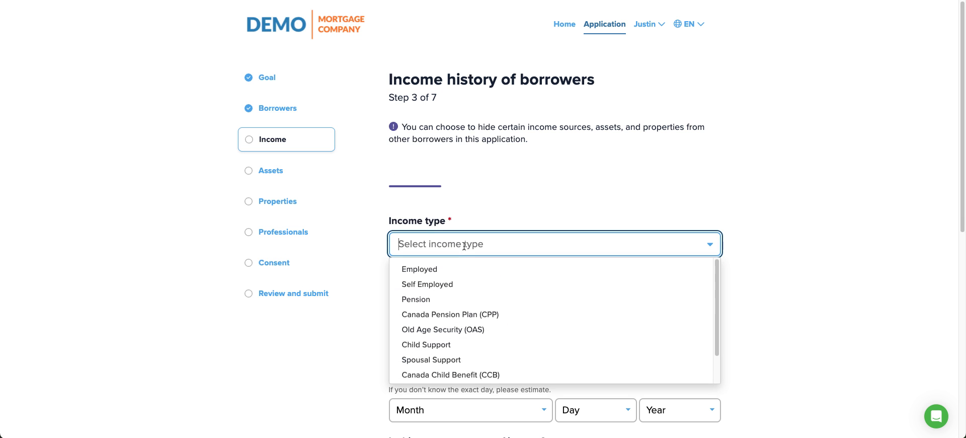
{"action": "left_click", "coordinate": [443, 285]}
{"action": "scroll", "coordinate": [557, 131], "scroll_direction": "down", "scroll_amount": 5}
{"action": "left_click", "coordinate": [451, 78]}
{"action": "type", "text": "HOm"}
{"action": "key", "text": "BackSpace"}
{"action": "key", "text": "BackSpace"}
{"action": "type", "text": "ome "}
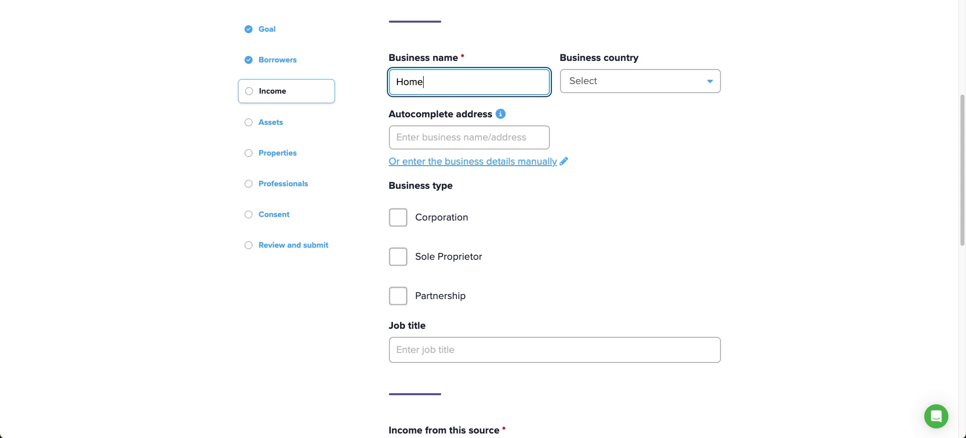
{"action": "type", "text": "Hardware"}
{"action": "key", "text": "Tab"}
{"action": "type", "text": "c"}
{"action": "key", "text": "Return"}
{"action": "key", "text": "Tab"}
{"action": "key", "text": "Tab"}
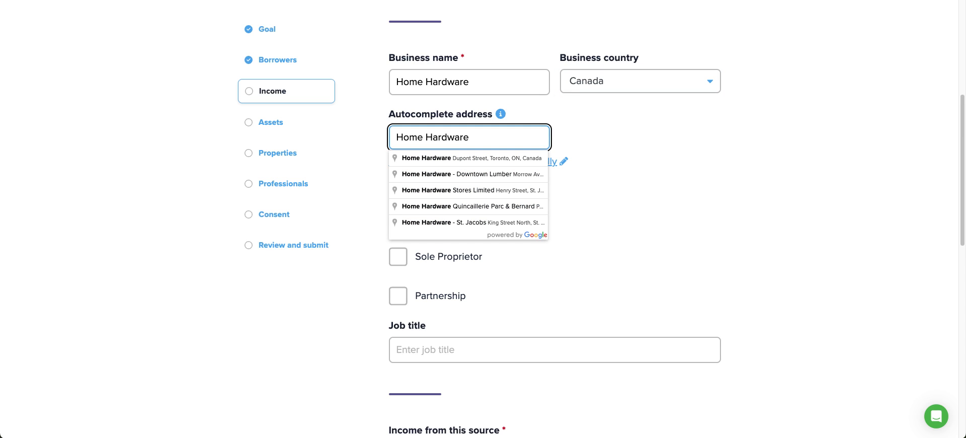
{"action": "type", "text": "Kelown"}
{"action": "left_click", "coordinate": [437, 160]}
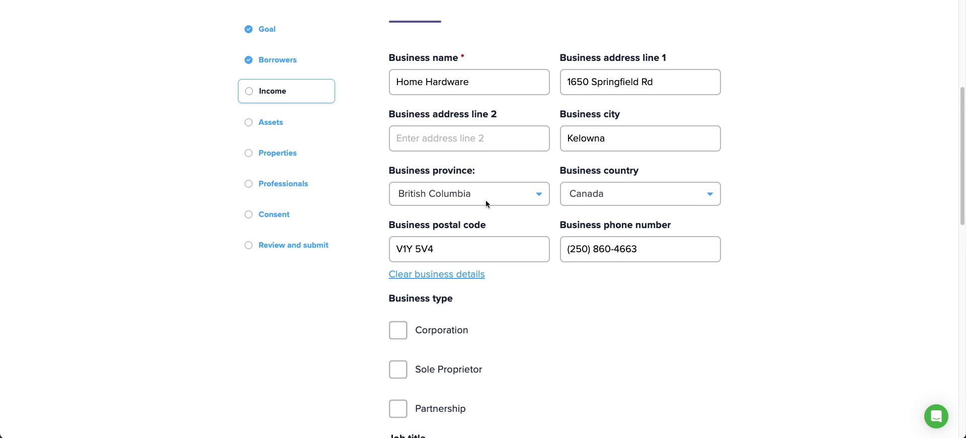
- Mark the business as a Corporation, job title Owner Operator, with income 285000
{"action": "scroll", "coordinate": [705, 281], "scroll_direction": "down", "scroll_amount": 2}
{"action": "left_click", "coordinate": [398, 124]}
{"action": "left_click", "coordinate": [421, 256]}
{"action": "type", "text": "Owner Operator"}
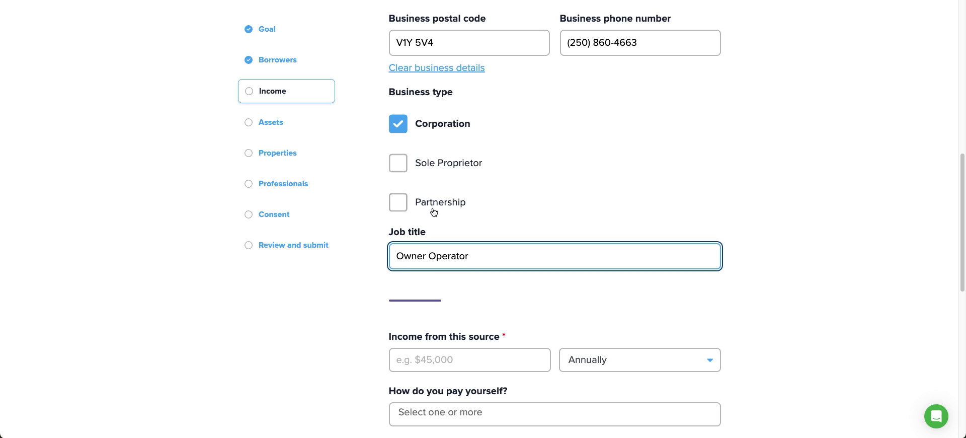
{"action": "scroll", "coordinate": [434, 211], "scroll_direction": "down", "scroll_amount": 1}
{"action": "left_click", "coordinate": [461, 302]}
{"action": "type", "text": "2850000"}
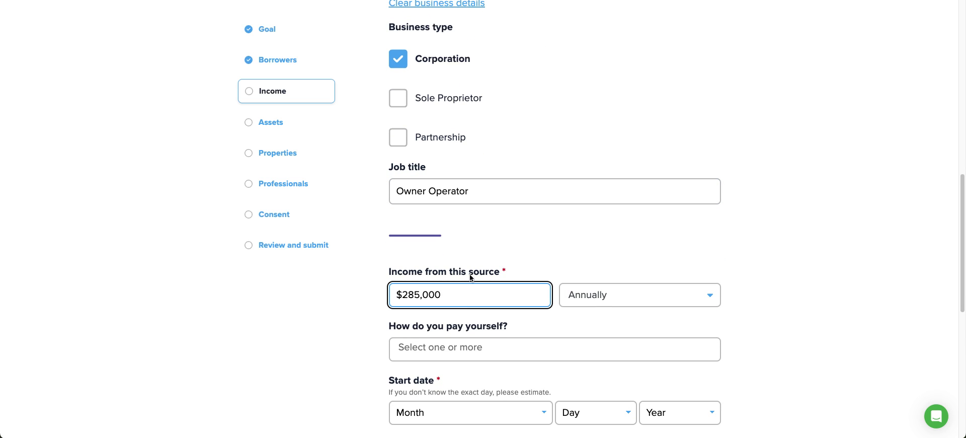
- Choose T4 and Dividends as the ways of paying yourself
{"action": "scroll", "coordinate": [473, 275], "scroll_direction": "down", "scroll_amount": 2}
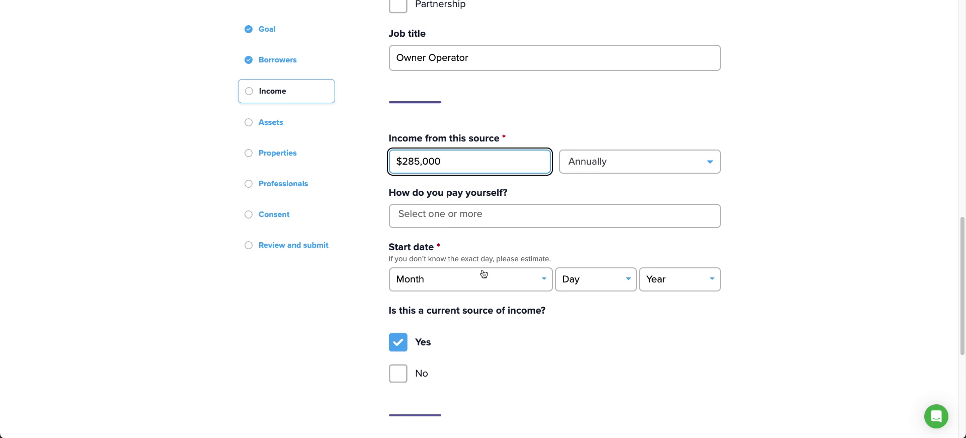
{"action": "left_click", "coordinate": [433, 221]}
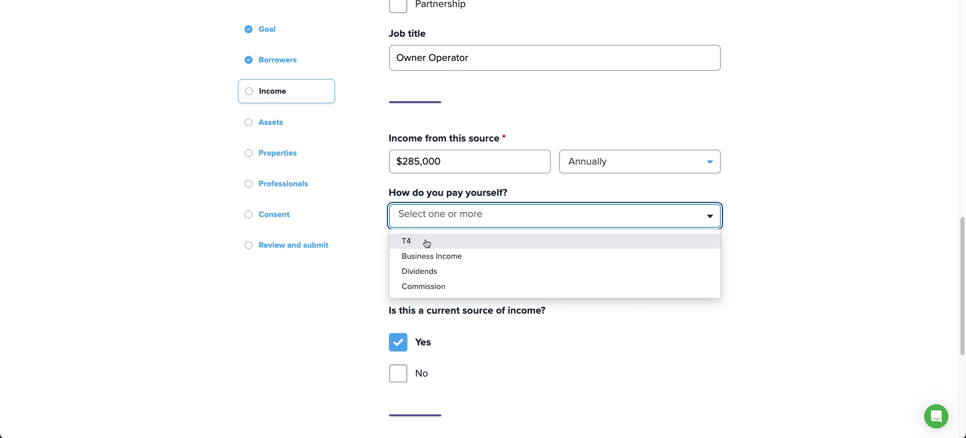
{"action": "left_click", "coordinate": [424, 240]}
{"action": "left_click", "coordinate": [421, 257]}
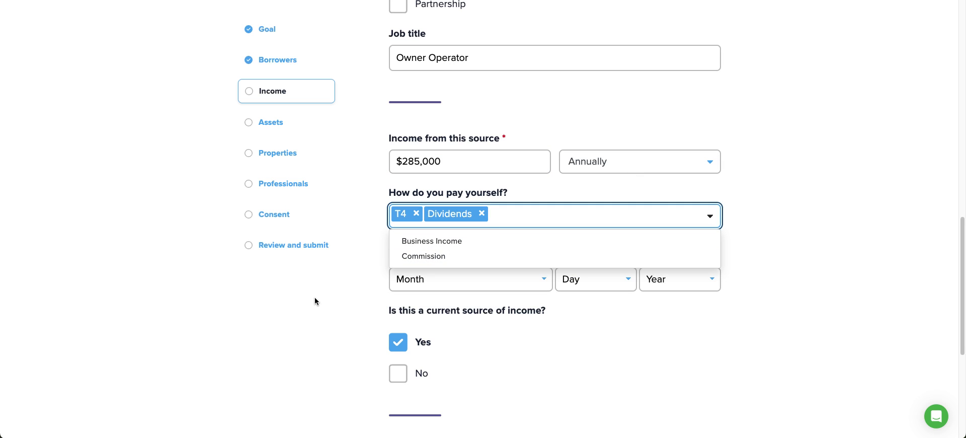
{"action": "left_click", "coordinate": [367, 304]}
- Set the income start date to August 10, 2018
{"action": "left_click", "coordinate": [481, 278]}
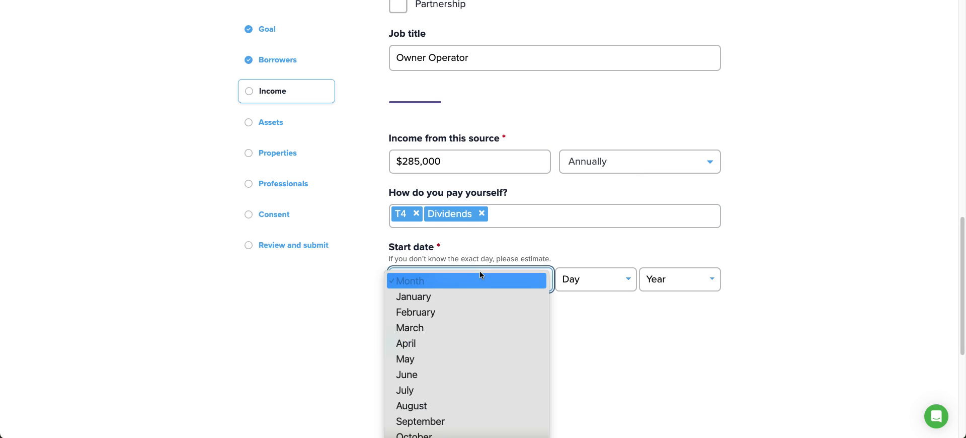
{"action": "left_click", "coordinate": [431, 406]}
{"action": "left_click", "coordinate": [582, 277]}
{"action": "left_click", "coordinate": [590, 436]}
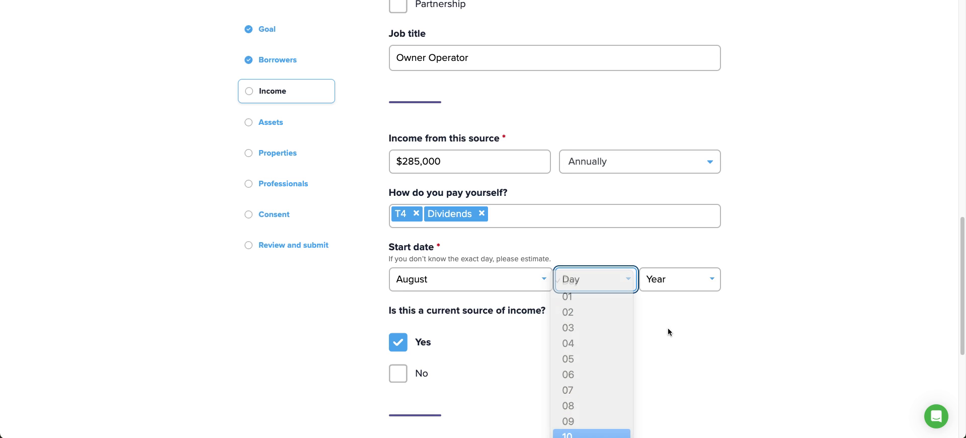
{"action": "left_click", "coordinate": [693, 282]}
{"action": "scroll", "coordinate": [675, 310], "scroll_direction": "down", "scroll_amount": 3}
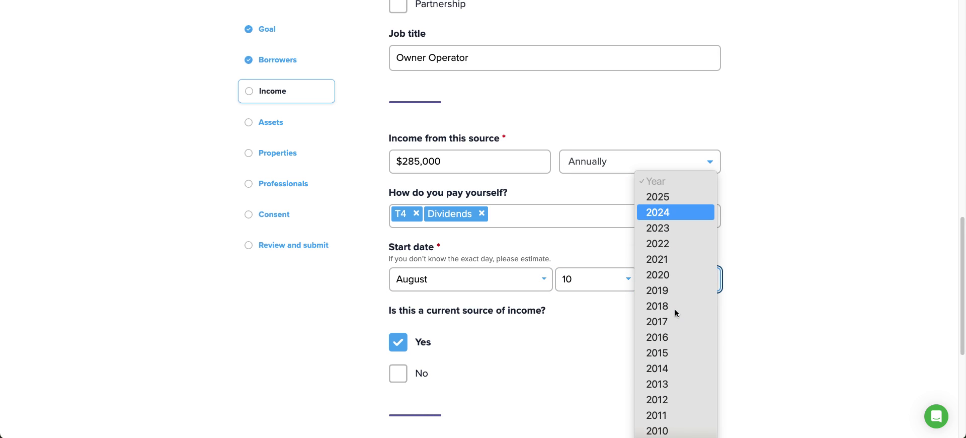
{"action": "left_click", "coordinate": [675, 307]}
- Answer the hide-this-income question and save the new income source
{"action": "scroll", "coordinate": [531, 308], "scroll_direction": "down", "scroll_amount": 5}
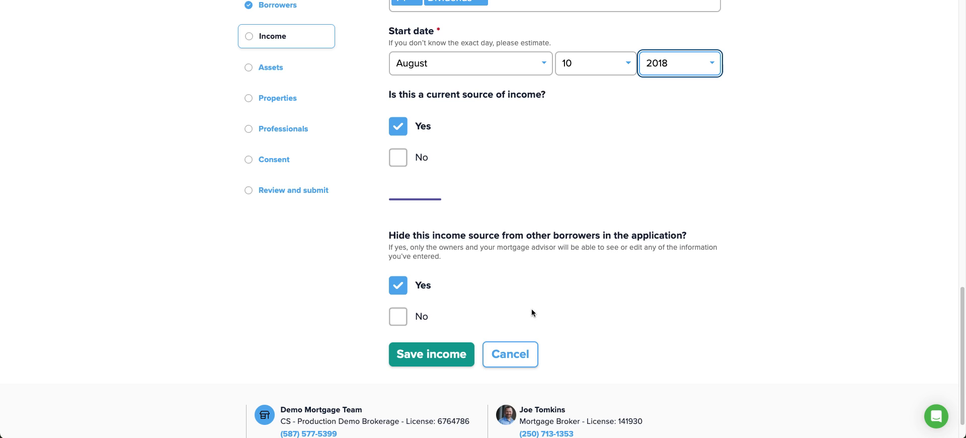
{"action": "scroll", "coordinate": [550, 230], "scroll_direction": "down", "scroll_amount": 1}
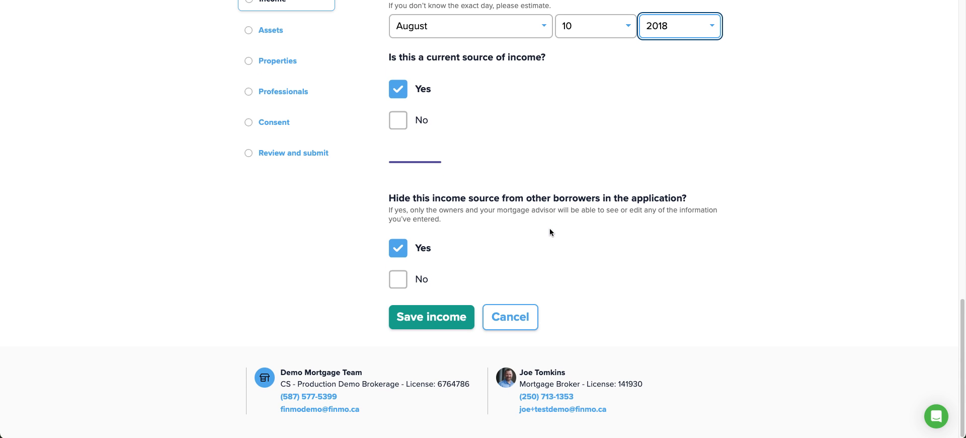
{"action": "left_click", "coordinate": [520, 172]}
{"action": "left_click_drag", "start_coordinate": [376, 200], "coordinate": [731, 217]}
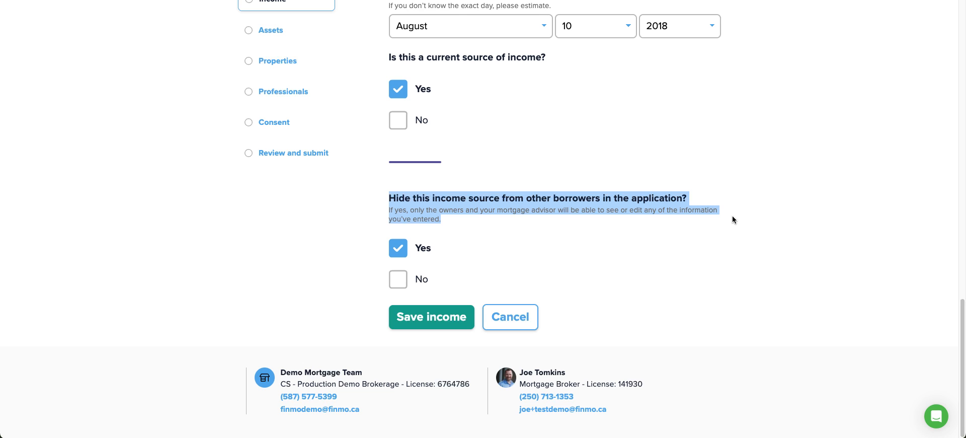
{"action": "left_click", "coordinate": [412, 325]}
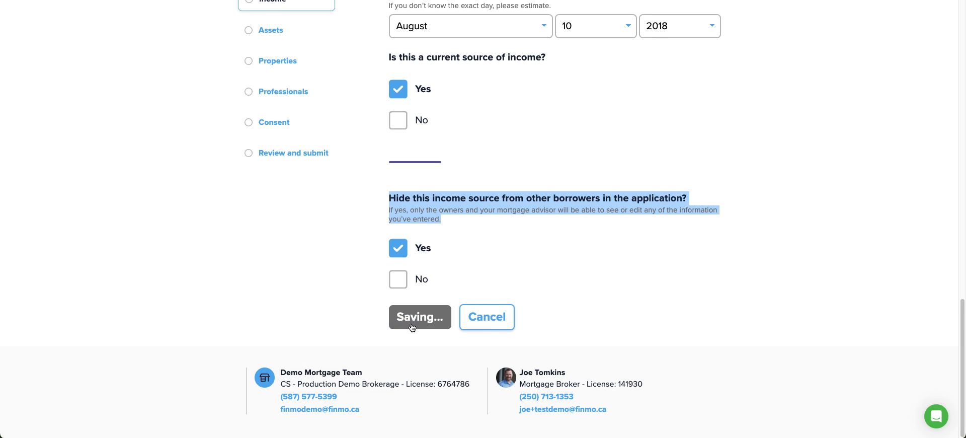
{"action": "scroll", "coordinate": [478, 164], "scroll_direction": "down", "scroll_amount": 3}
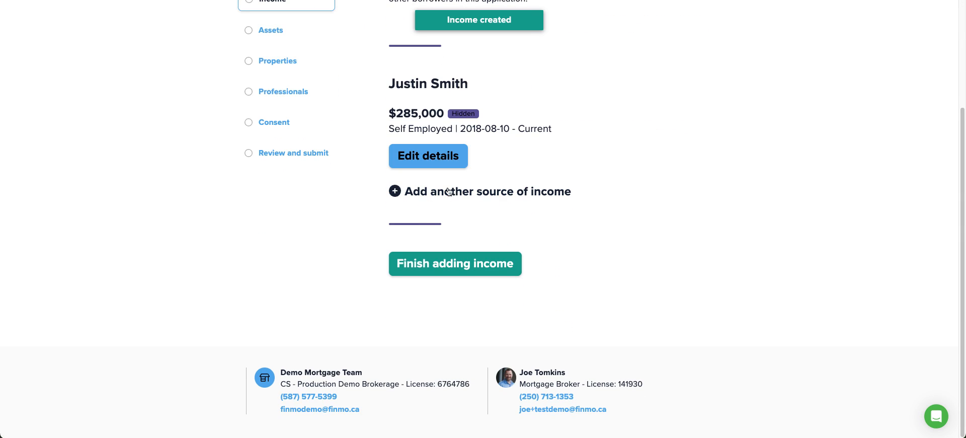
- Finish the income step and add a Cash - Chequing Account asset owned by the borrower
{"action": "left_click", "coordinate": [452, 263]}
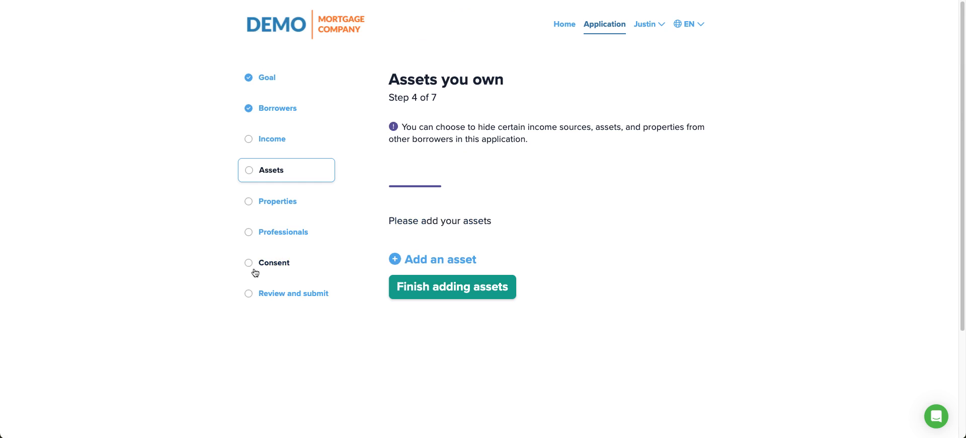
{"action": "left_click", "coordinate": [452, 260]}
{"action": "left_click", "coordinate": [448, 252]}
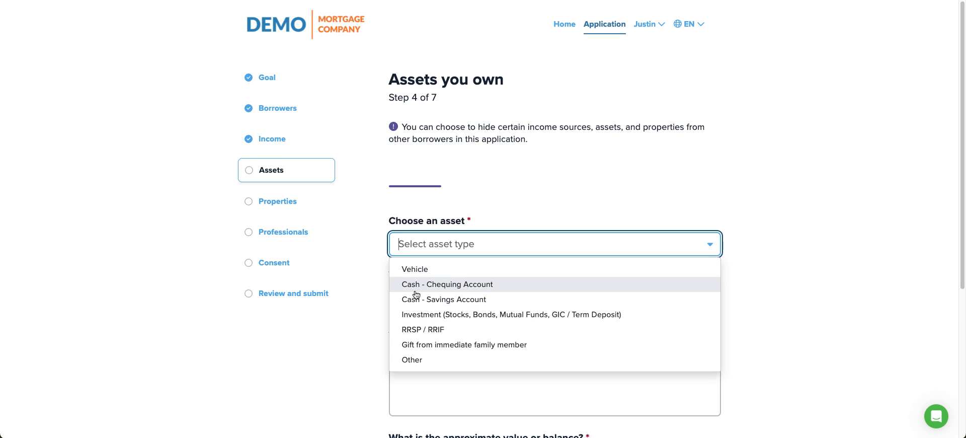
{"action": "left_click", "coordinate": [416, 286]}
{"action": "left_click", "coordinate": [416, 297]}
{"action": "left_click", "coordinate": [416, 325]}
- Describe the asset as 'bank' worth 500000, with 350000 toward the down payment, then finish assets
{"action": "left_click", "coordinate": [438, 352]}
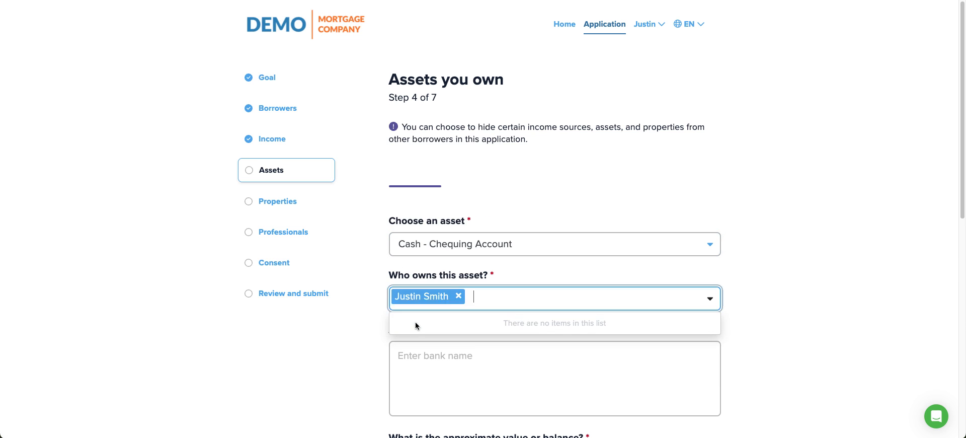
{"action": "type", "text": "bank"}
{"action": "key", "text": "Tab"}
{"action": "scroll", "coordinate": [483, 361], "scroll_direction": "down", "scroll_amount": 5}
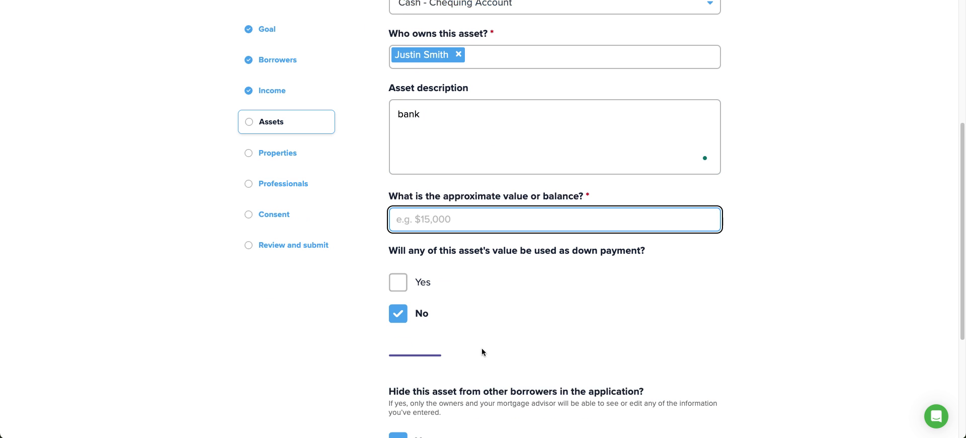
{"action": "type", "text": "5000000"}
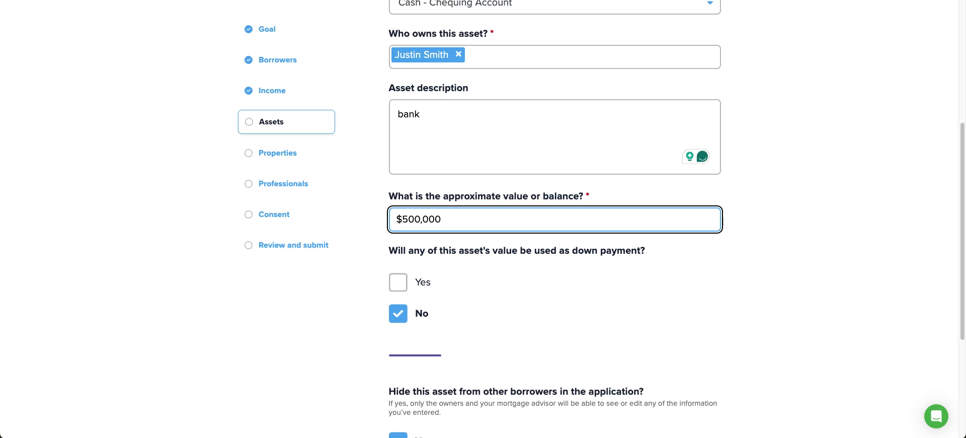
{"action": "left_click", "coordinate": [423, 281]}
{"action": "scroll", "coordinate": [503, 262], "scroll_direction": "down", "scroll_amount": 5}
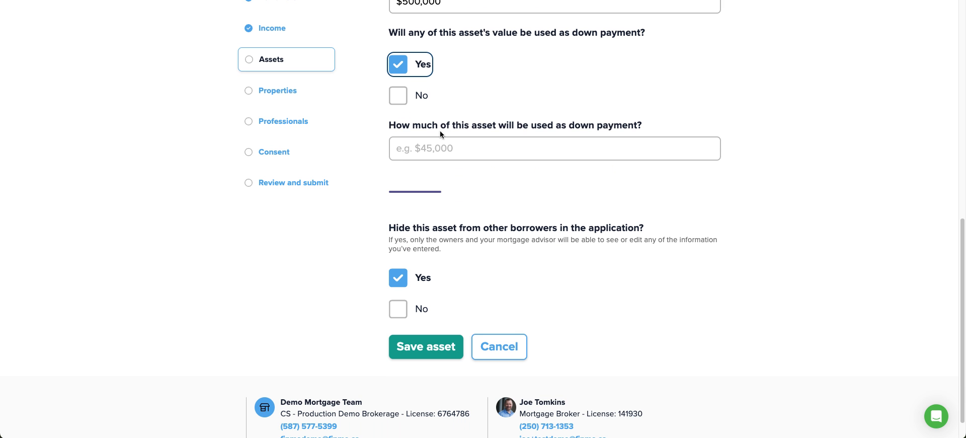
{"action": "left_click", "coordinate": [442, 149]}
{"action": "type", "text": "3500000"}
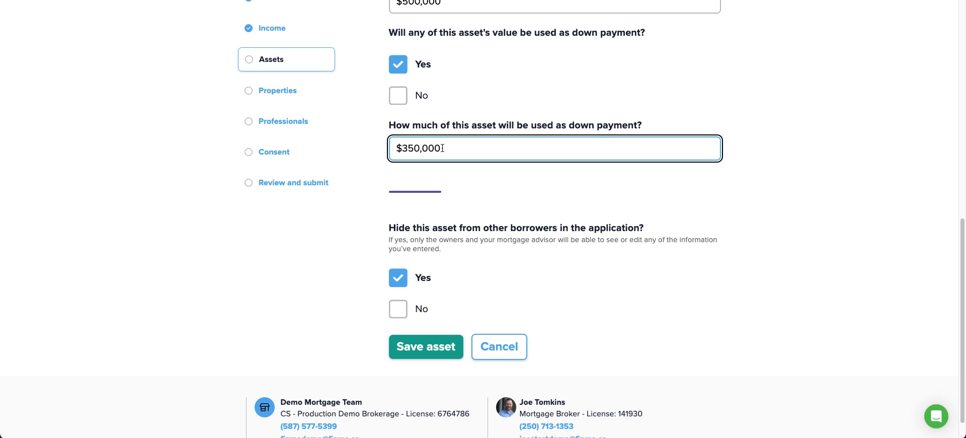
{"action": "key", "text": "Return"}
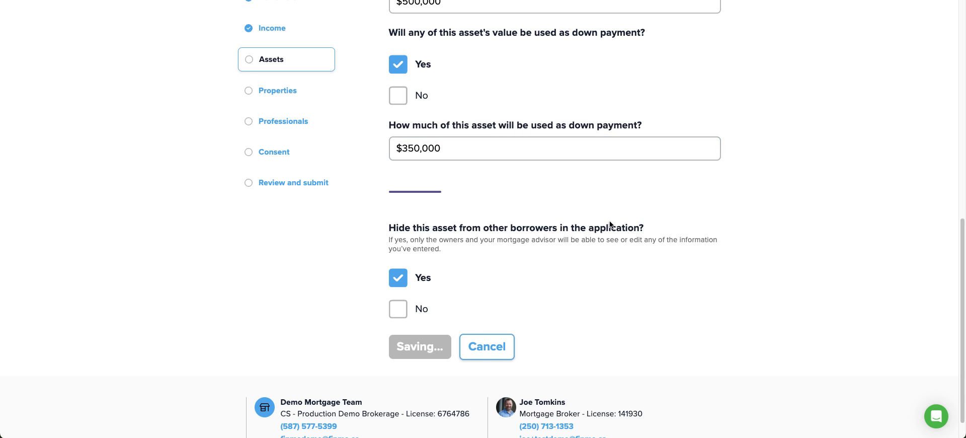
{"action": "left_click", "coordinate": [434, 363]}
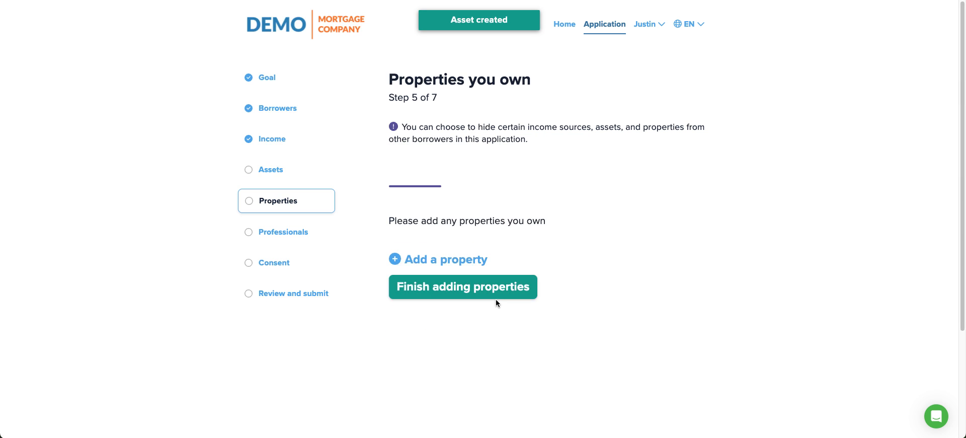
{"action": "left_click", "coordinate": [450, 260]}
{"action": "scroll", "coordinate": [697, 150], "scroll_direction": "down", "scroll_amount": 5}
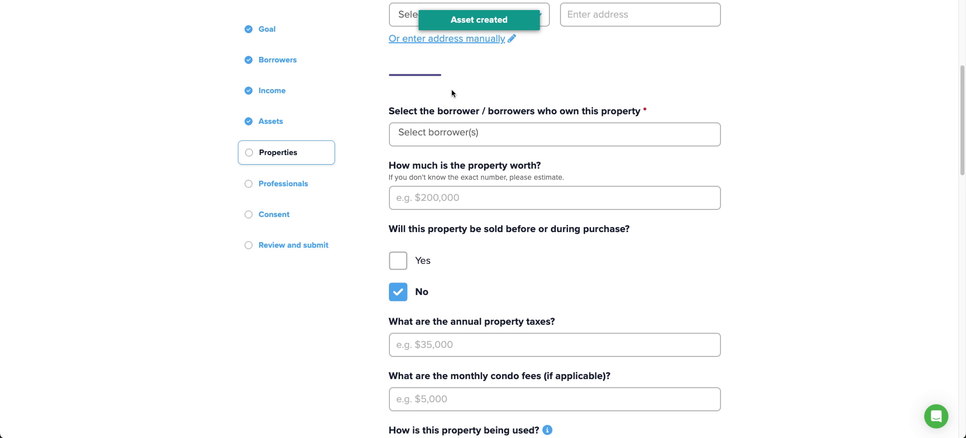
{"action": "scroll", "coordinate": [452, 93], "scroll_direction": "up", "scroll_amount": 2}
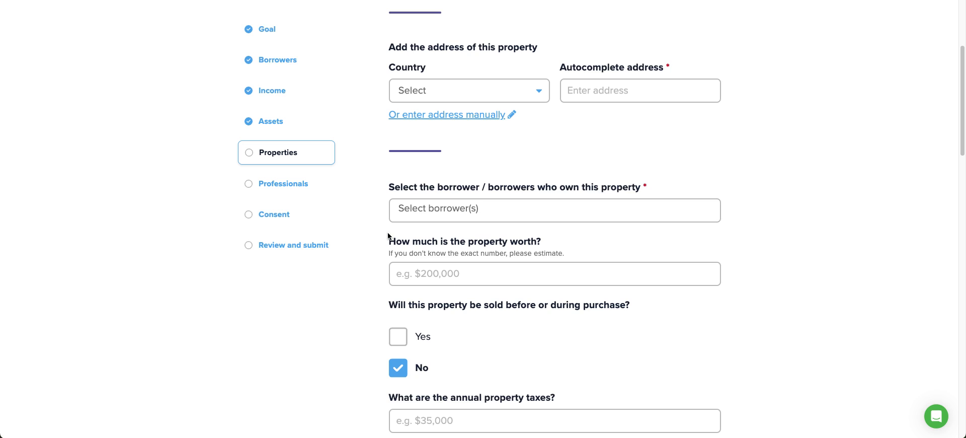
{"action": "scroll", "coordinate": [508, 214], "scroll_direction": "down", "scroll_amount": 5}
{"action": "scroll", "coordinate": [522, 216], "scroll_direction": "down", "scroll_amount": 4}
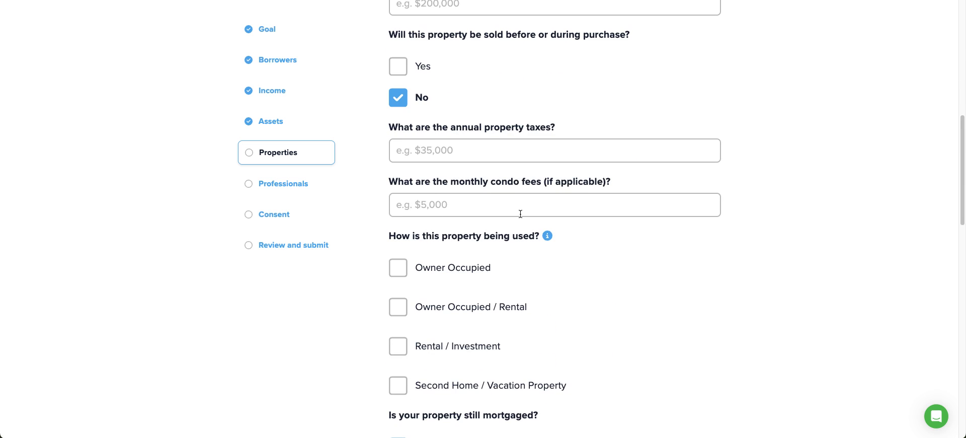
{"action": "left_click_drag", "start_coordinate": [463, 105], "coordinate": [541, 107]}
{"action": "scroll", "coordinate": [614, 215], "scroll_direction": "down", "scroll_amount": 3}
{"action": "left_click_drag", "start_coordinate": [400, 142], "coordinate": [573, 151]}
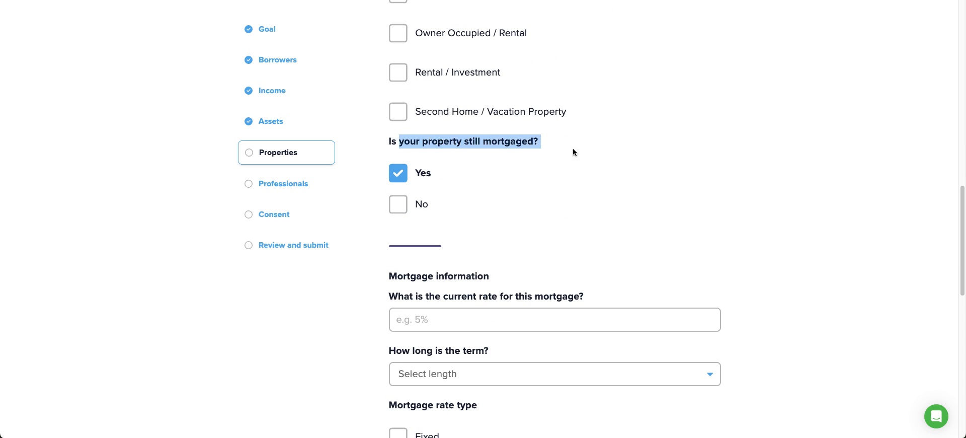
{"action": "scroll", "coordinate": [552, 265], "scroll_direction": "down", "scroll_amount": 10}
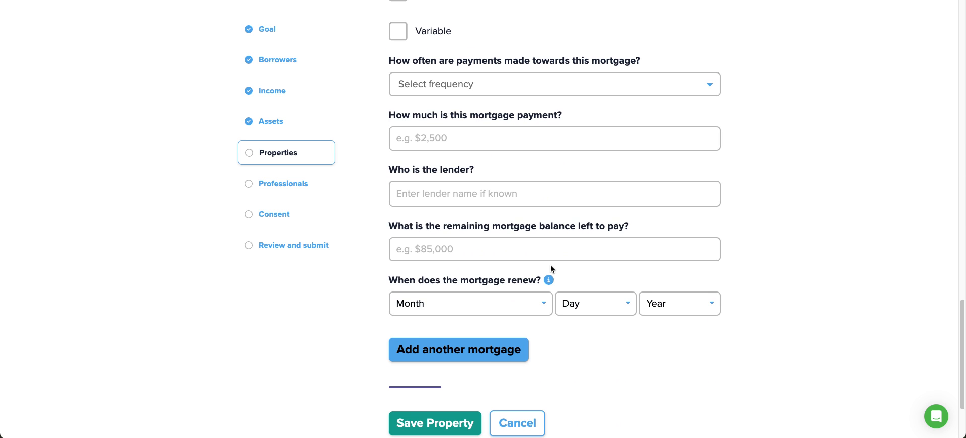
{"action": "scroll", "coordinate": [550, 265], "scroll_direction": "up", "scroll_amount": 9}
{"action": "left_click", "coordinate": [404, 152]}
{"action": "left_click", "coordinate": [404, 152]}
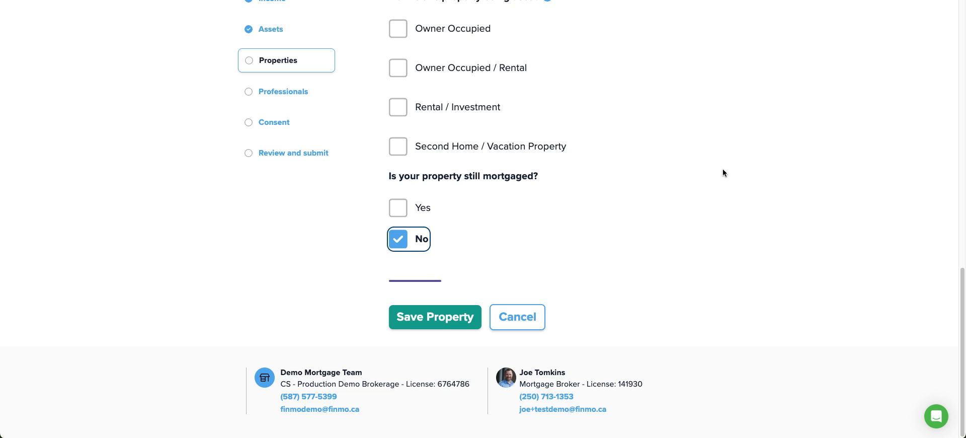
{"action": "left_click", "coordinate": [520, 321]}
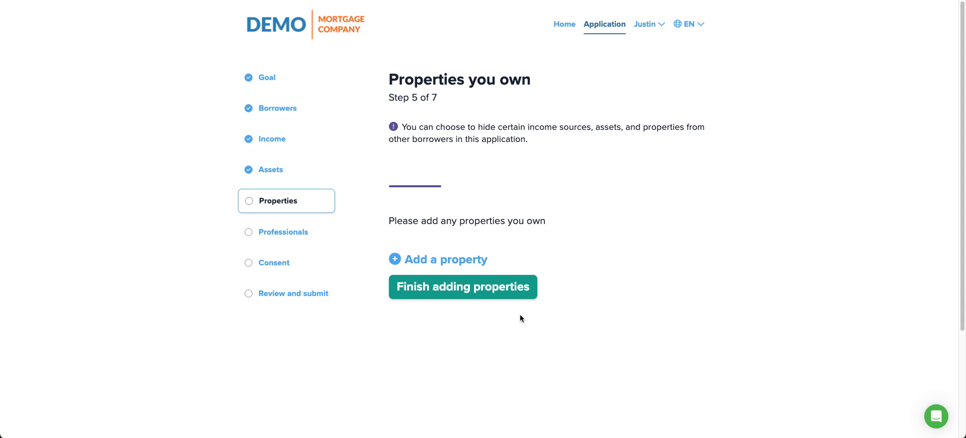
{"action": "left_click", "coordinate": [472, 286]}
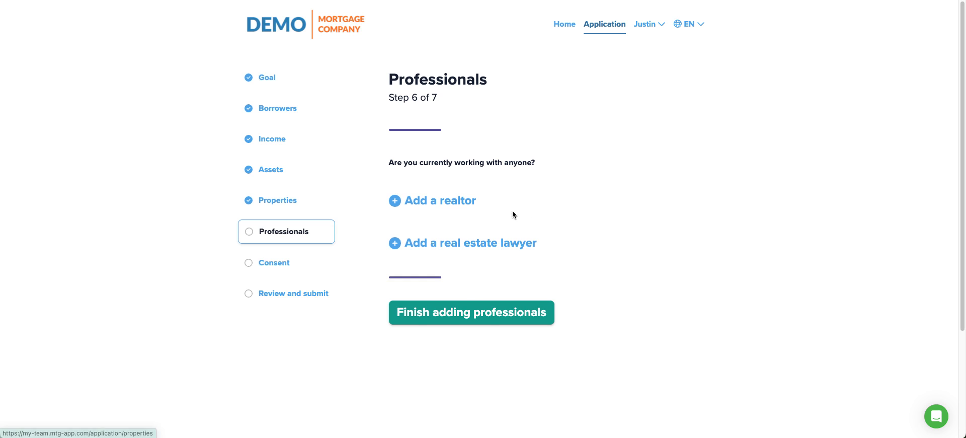
- Add a realtor with their full name and brokerage Remax, and save
{"action": "left_click", "coordinate": [473, 200]}
{"action": "left_click", "coordinate": [425, 255]}
{"action": "type", "text": "Mike Realtor"}
{"action": "key", "text": "Tab"}
{"action": "scroll", "coordinate": [495, 271], "scroll_direction": "down", "scroll_amount": 1}
{"action": "left_click", "coordinate": [461, 374]}
{"action": "type", "text": "Remax"}
{"action": "left_click", "coordinate": [408, 426]}
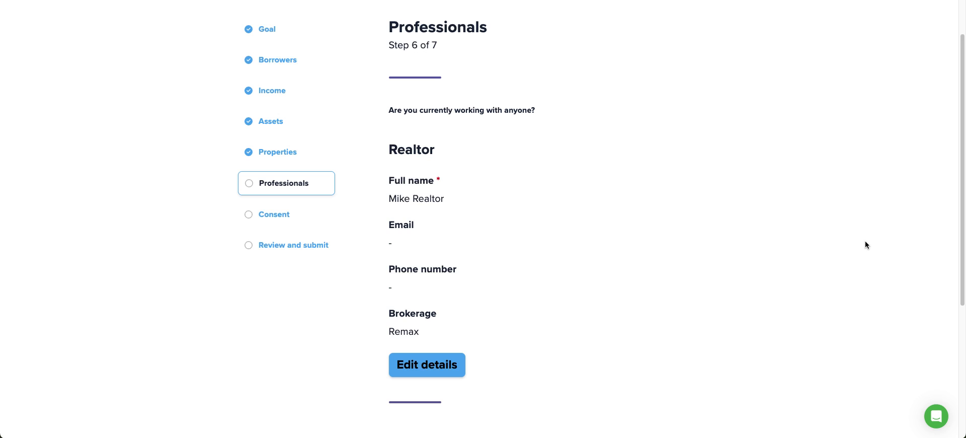
- Finish the Professionals step to move on to client consent
{"action": "scroll", "coordinate": [503, 198], "scroll_direction": "down", "scroll_amount": 2}
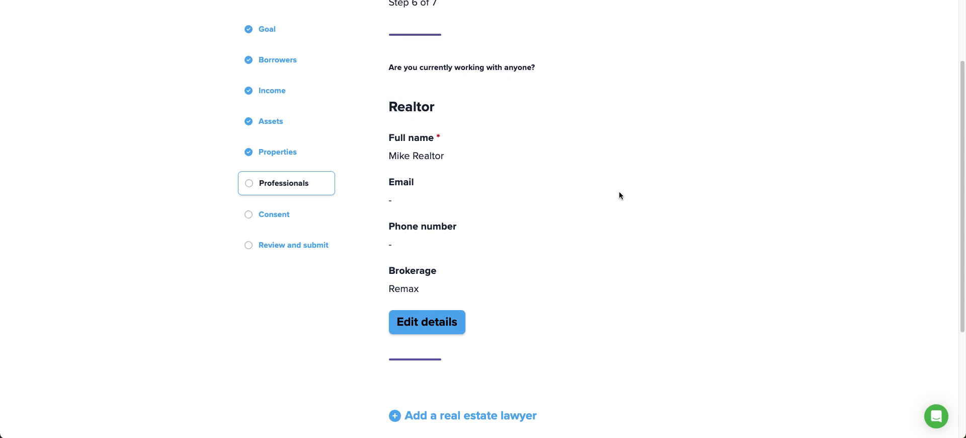
{"action": "scroll", "coordinate": [624, 188], "scroll_direction": "down", "scroll_amount": 4}
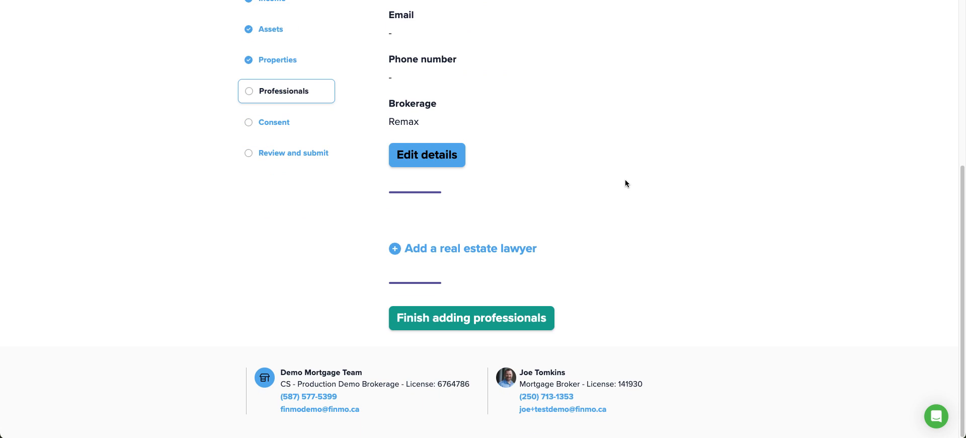
{"action": "left_click", "coordinate": [460, 318]}
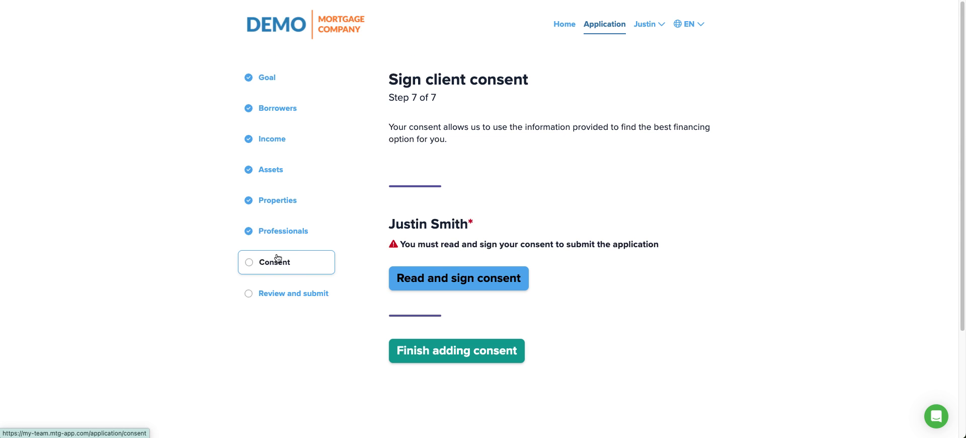
- Agree to and give the credit pull consent
{"action": "scroll", "coordinate": [480, 261], "scroll_direction": "down", "scroll_amount": 3}
{"action": "left_click", "coordinate": [434, 138]}
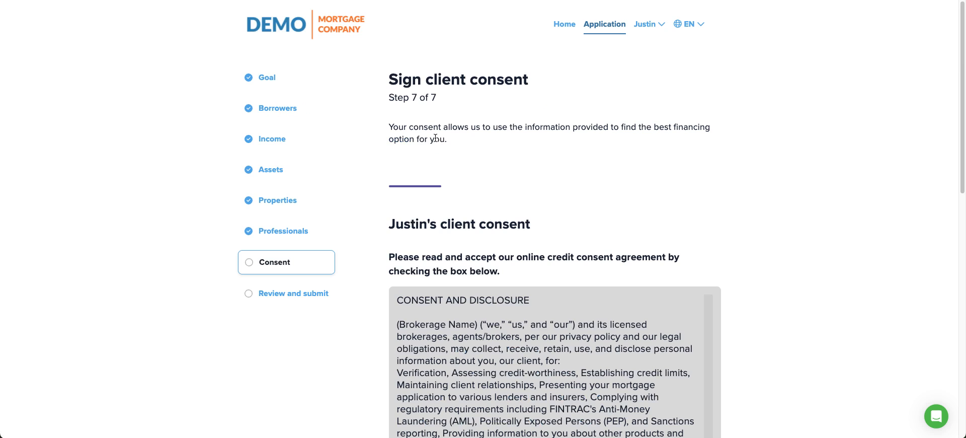
{"action": "scroll", "coordinate": [359, 206], "scroll_direction": "down", "scroll_amount": 5}
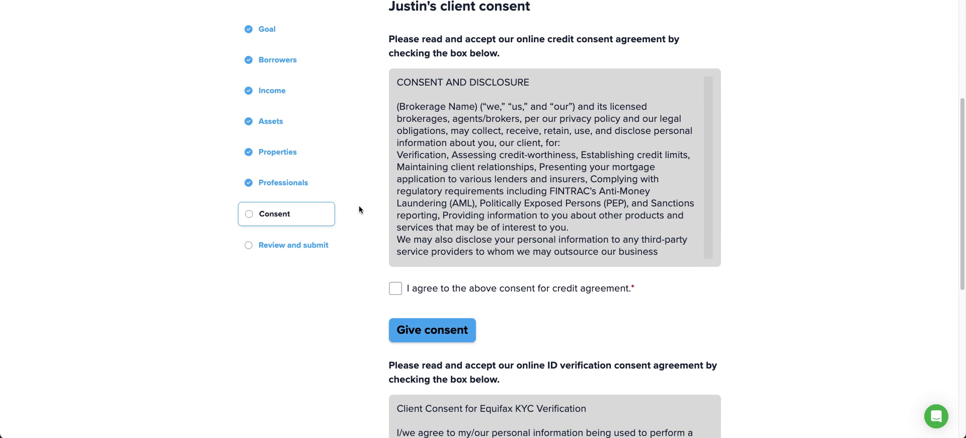
{"action": "scroll", "coordinate": [436, 185], "scroll_direction": "down", "scroll_amount": 10}
{"action": "left_click", "coordinate": [395, 288]}
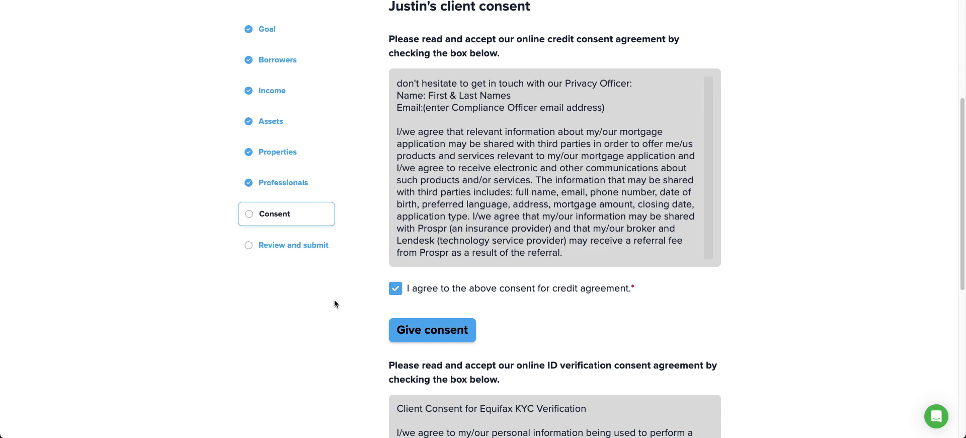
{"action": "scroll", "coordinate": [334, 300], "scroll_direction": "down", "scroll_amount": 1}
{"action": "left_click", "coordinate": [446, 291]}
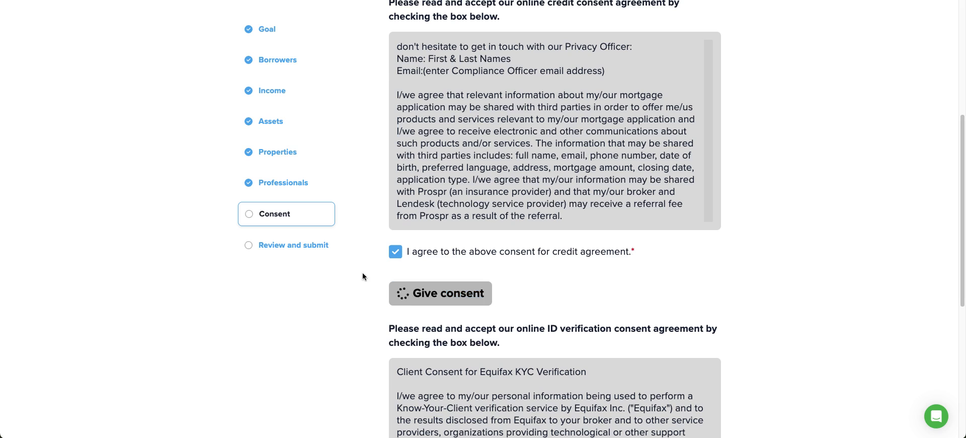
- Give the identity verification consent and complete the Consent step to reach Review application
{"action": "scroll", "coordinate": [873, 227], "scroll_direction": "up", "scroll_amount": 3}
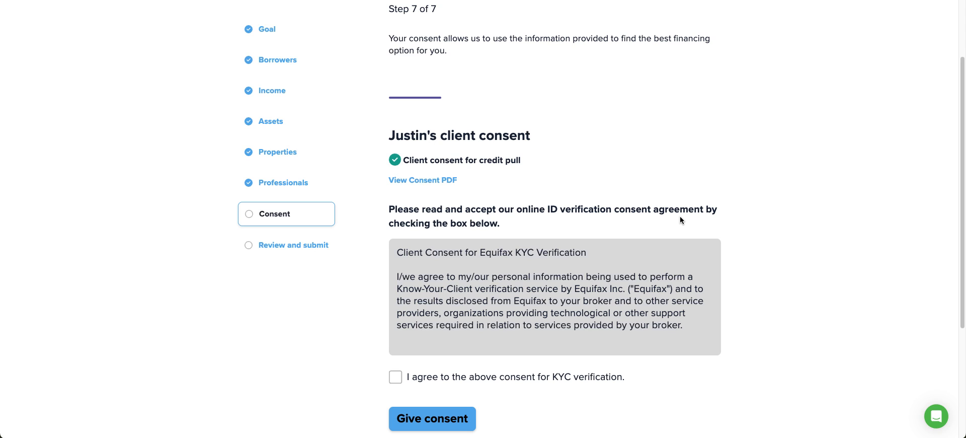
{"action": "scroll", "coordinate": [681, 220], "scroll_direction": "down", "scroll_amount": 3}
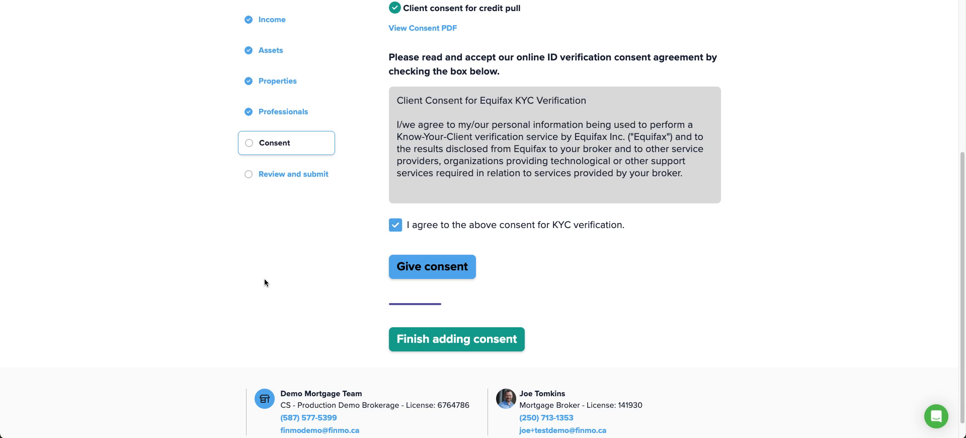
{"action": "left_click", "coordinate": [438, 274]}
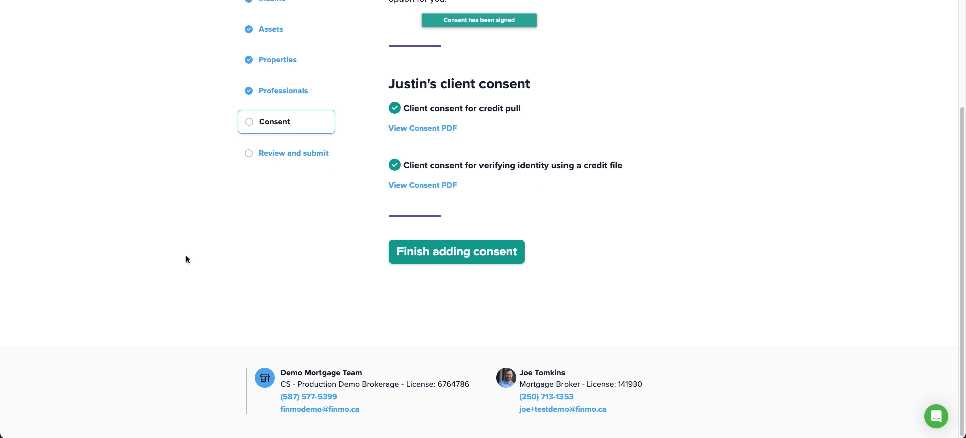
{"action": "left_click", "coordinate": [423, 256]}
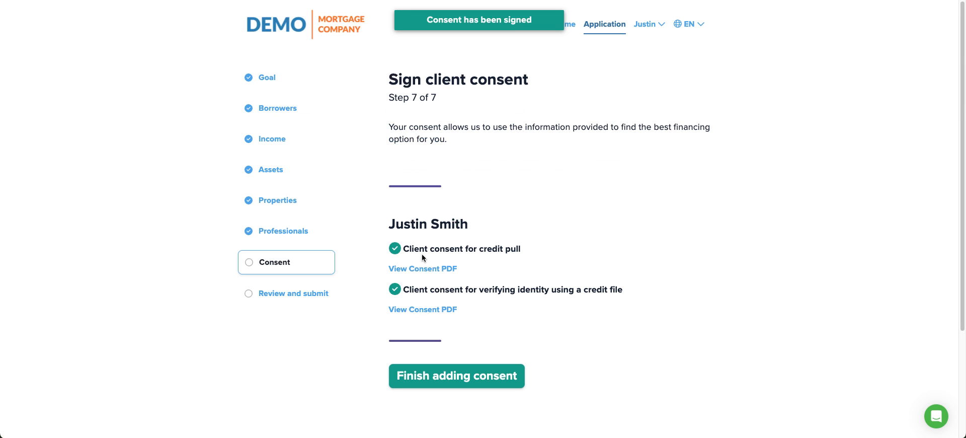
{"action": "scroll", "coordinate": [557, 158], "scroll_direction": "down", "scroll_amount": 2}
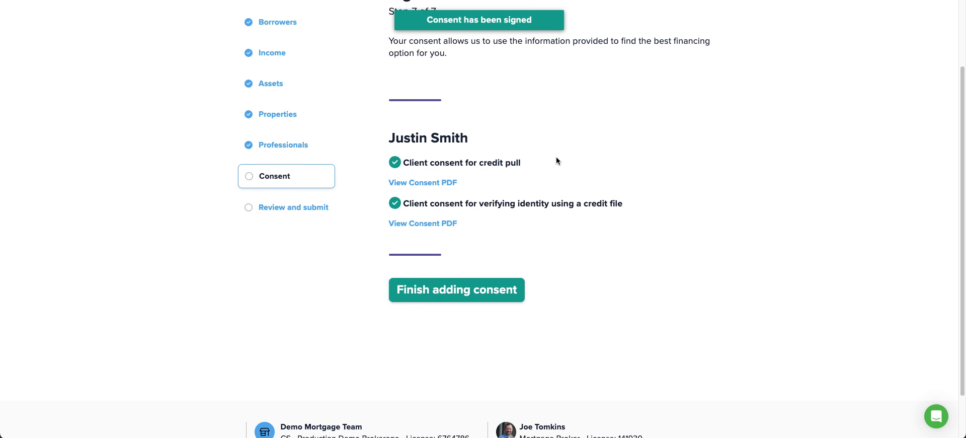
{"action": "left_click", "coordinate": [428, 288]}
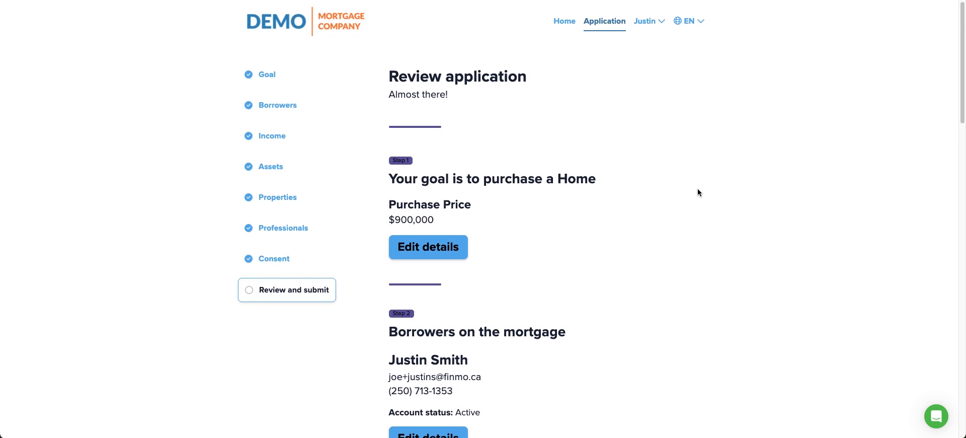
{"action": "scroll", "coordinate": [679, 189], "scroll_direction": "down", "scroll_amount": 3}
{"action": "scroll", "coordinate": [524, 114], "scroll_direction": "up", "scroll_amount": 2}
{"action": "scroll", "coordinate": [524, 115], "scroll_direction": "down", "scroll_amount": 20}
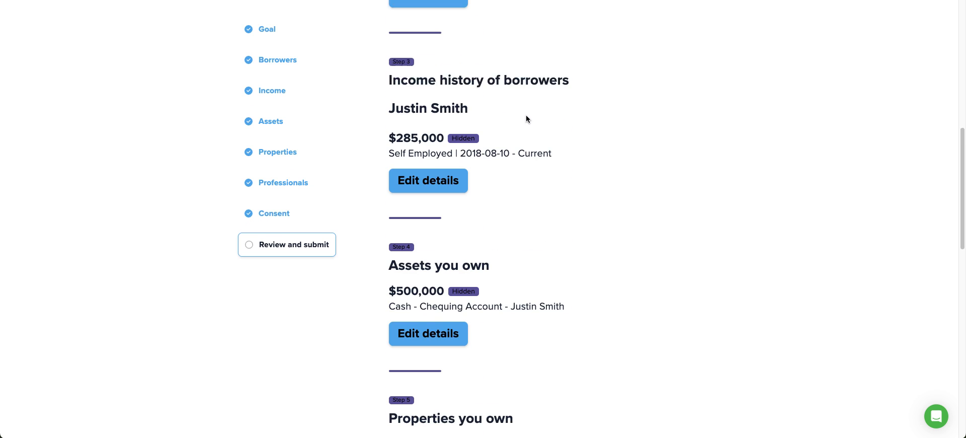
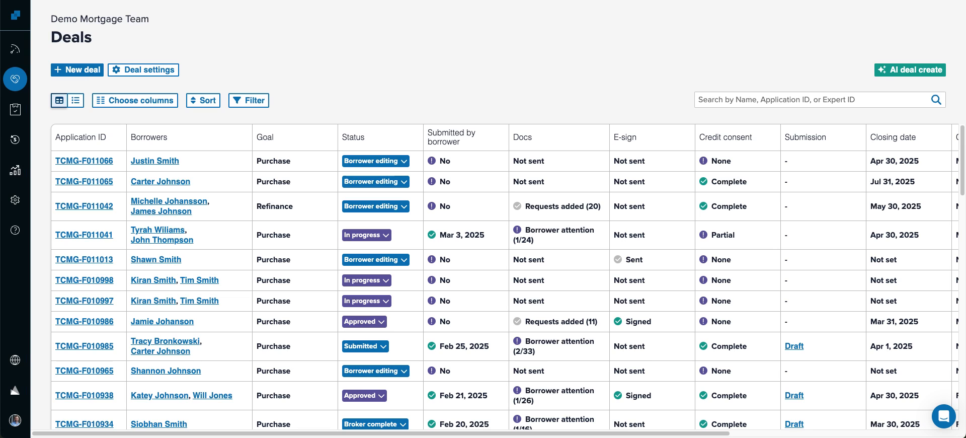
- Open the top deal's borrower application and note its GDS and TDS ratios
{"action": "left_click", "coordinate": [157, 161]}
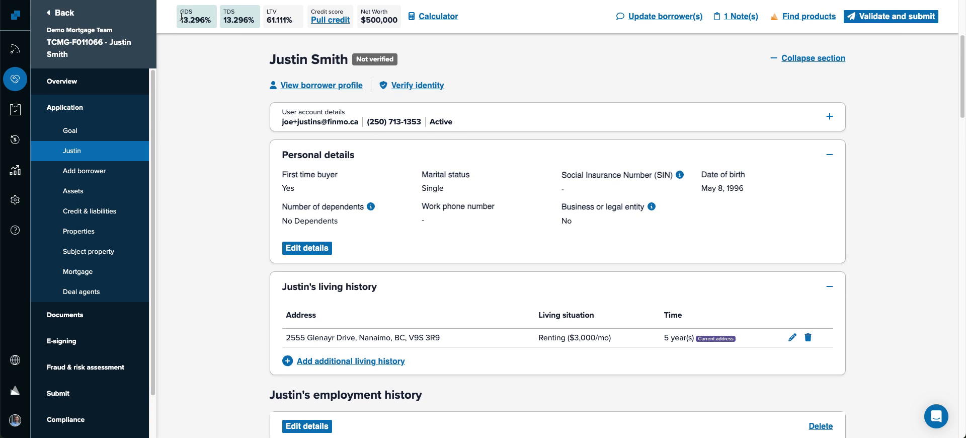
{"action": "left_click_drag", "start_coordinate": [180, 11], "coordinate": [249, 16]}
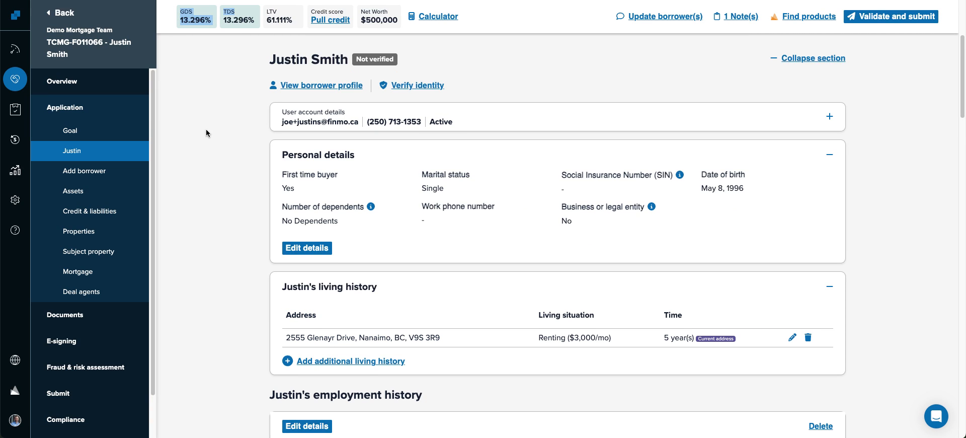
{"action": "scroll", "coordinate": [207, 129], "scroll_direction": "down", "scroll_amount": 2}
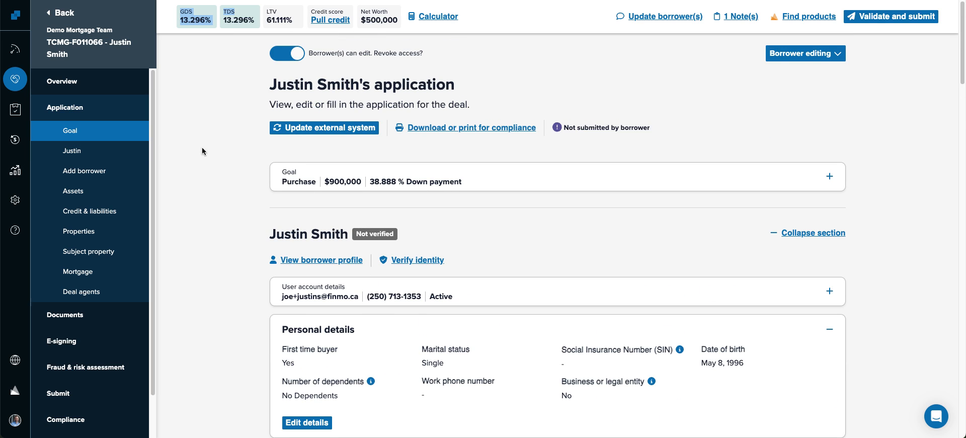
{"action": "scroll", "coordinate": [203, 153], "scroll_direction": "down", "scroll_amount": 1}
{"action": "scroll", "coordinate": [203, 280], "scroll_direction": "down", "scroll_amount": 5}
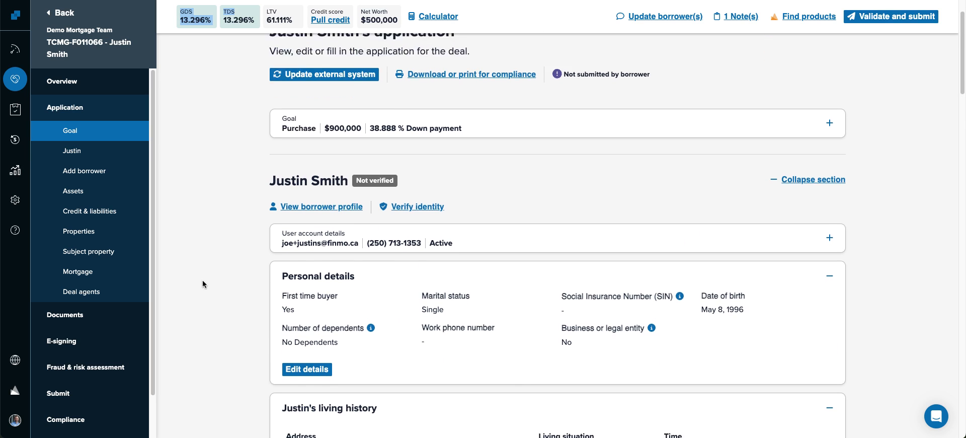
{"action": "scroll", "coordinate": [246, 185], "scroll_direction": "down", "scroll_amount": 2}
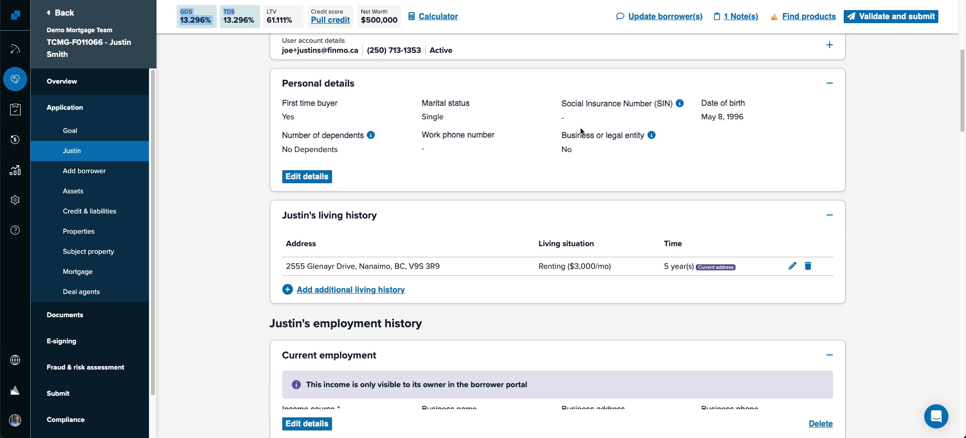
{"action": "scroll", "coordinate": [551, 184], "scroll_direction": "down", "scroll_amount": 1}
{"action": "scroll", "coordinate": [551, 184], "scroll_direction": "down", "scroll_amount": 6}
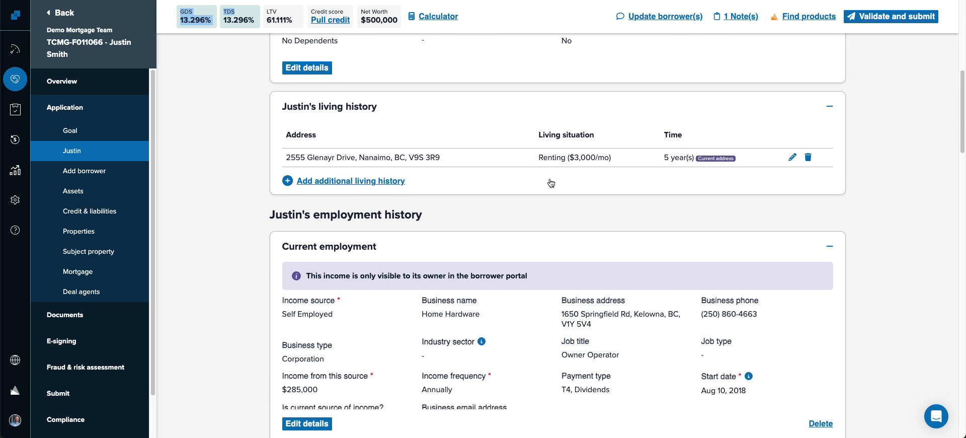
- Check the $500,000 chequing asset and empty liabilities, then return to the $900,000 purchase goal
{"action": "scroll", "coordinate": [373, 218], "scroll_direction": "down", "scroll_amount": 3}
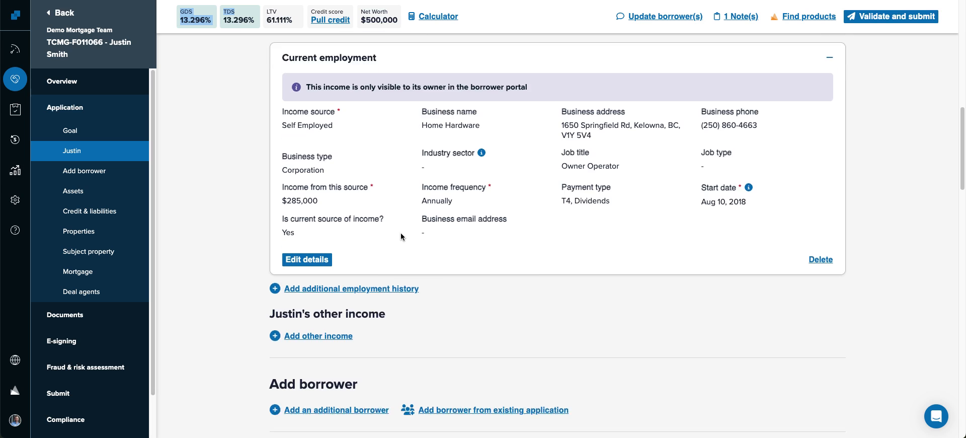
{"action": "scroll", "coordinate": [386, 194], "scroll_direction": "down", "scroll_amount": 5}
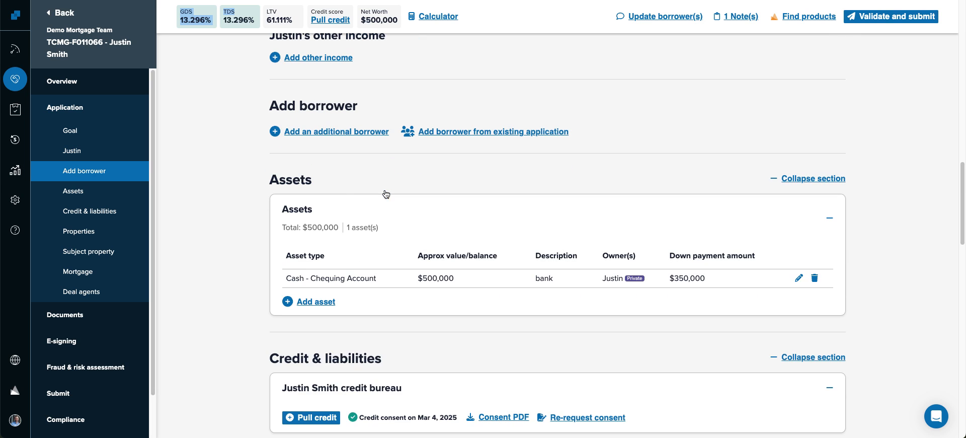
{"action": "scroll", "coordinate": [373, 267], "scroll_direction": "down", "scroll_amount": 5}
{"action": "left_click_drag", "start_coordinate": [359, 223], "coordinate": [457, 225]}
{"action": "scroll", "coordinate": [407, 246], "scroll_direction": "down", "scroll_amount": 2}
{"action": "scroll", "coordinate": [407, 246], "scroll_direction": "down", "scroll_amount": 7}
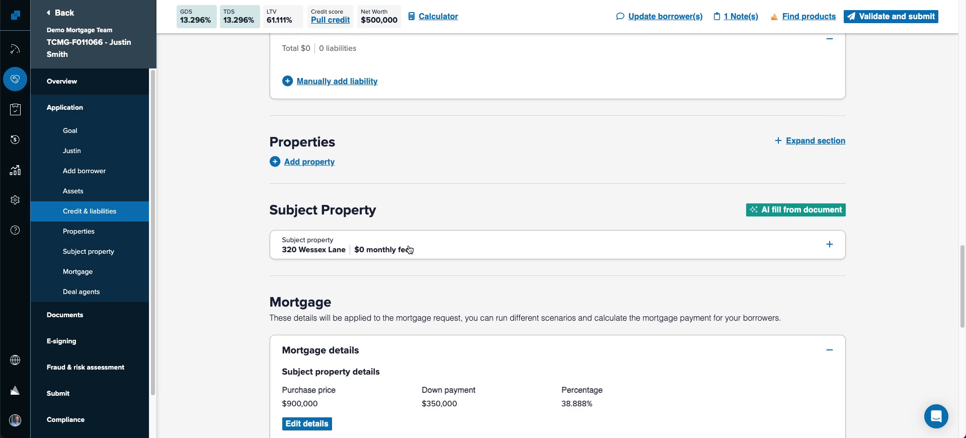
{"action": "scroll", "coordinate": [197, 384], "scroll_direction": "up", "scroll_amount": 12}
{"action": "scroll", "coordinate": [199, 387], "scroll_direction": "up", "scroll_amount": 20}
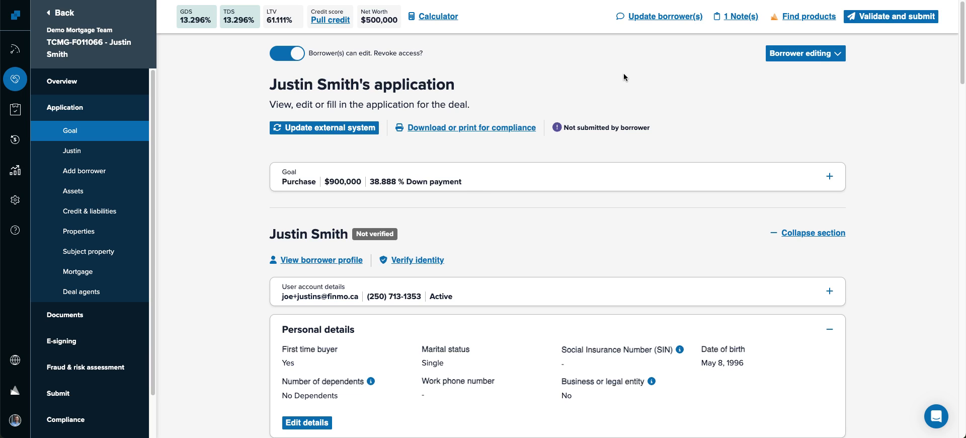
- Email and text the borrower a note to finish and submit the app, then return to Deals
{"action": "left_click", "coordinate": [645, 16]}
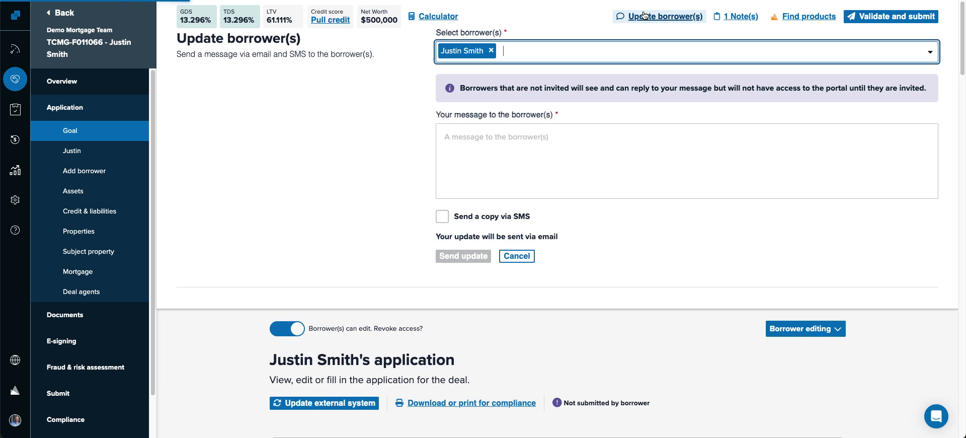
{"action": "left_click", "coordinate": [502, 140]}
{"action": "type", "text": "Hi Justi"}
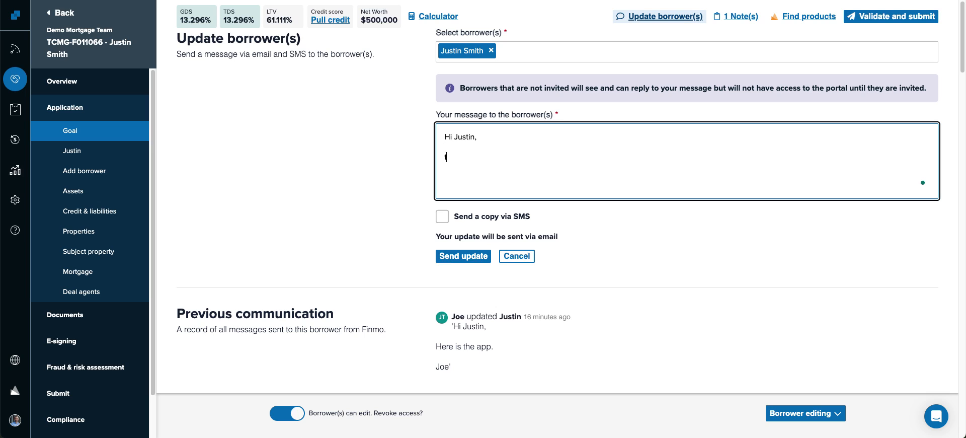
{"action": "type", "text": "n,  tried calling. here ist "}
{"action": "type", "text": "he link to finish and submit the app"}
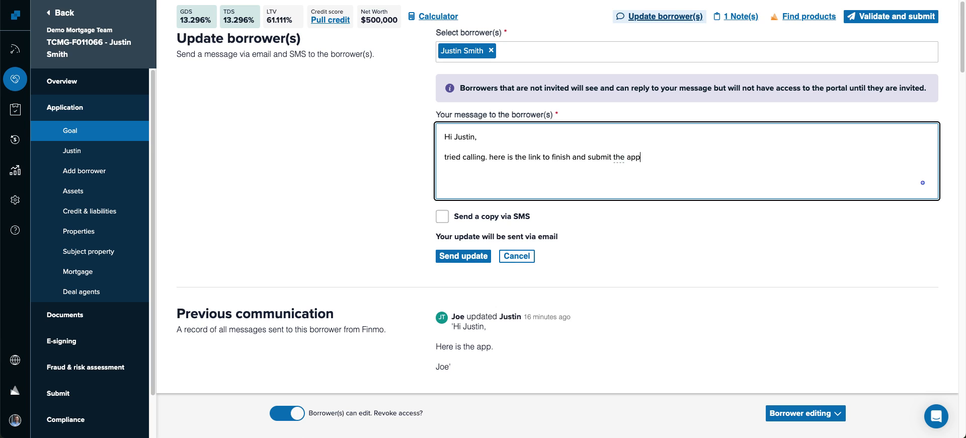
{"action": "type", "text": "Watch for the doc list."}
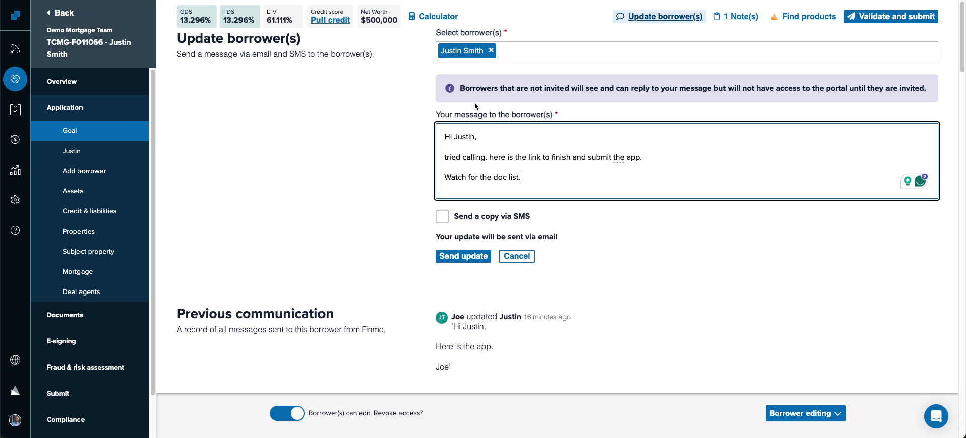
{"action": "left_click", "coordinate": [442, 216]}
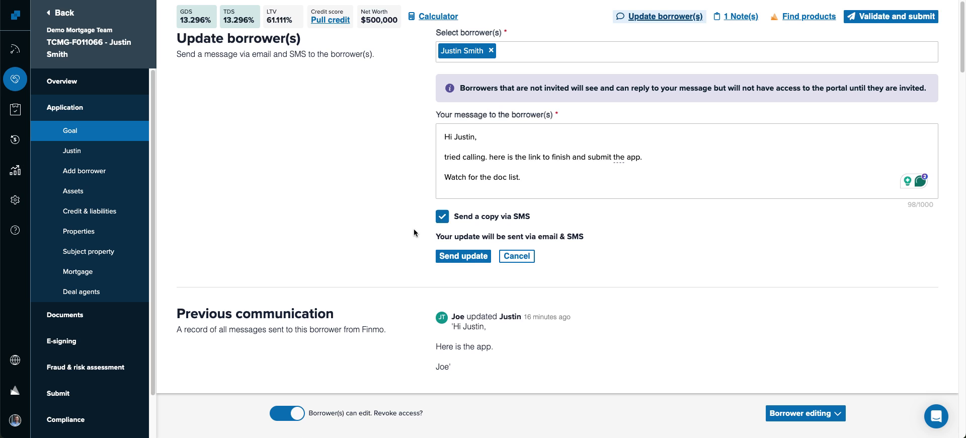
{"action": "left_click", "coordinate": [461, 256]}
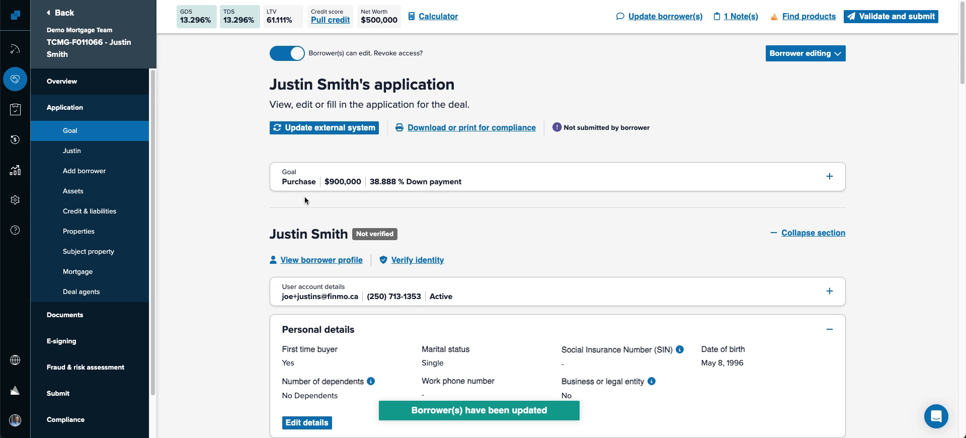
{"action": "left_click", "coordinate": [22, 76]}
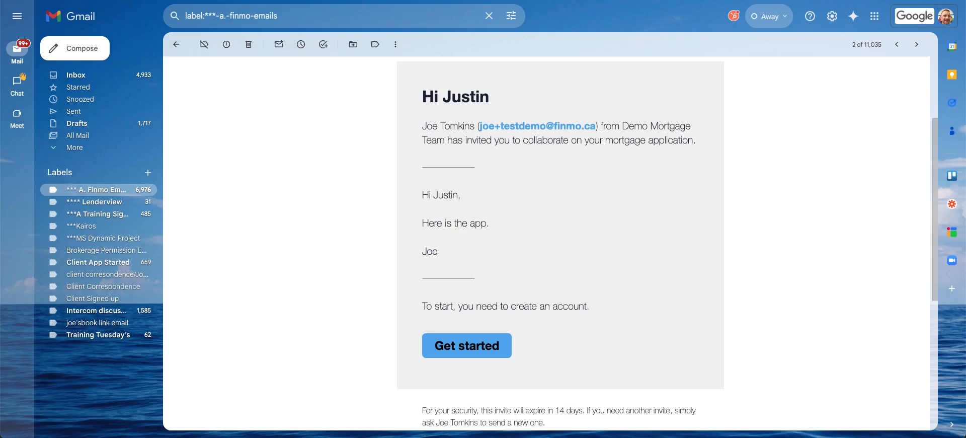
- Open the latest Finmo update email in Gmail and follow its link into the borrower portal
{"action": "left_click", "coordinate": [99, 189]}
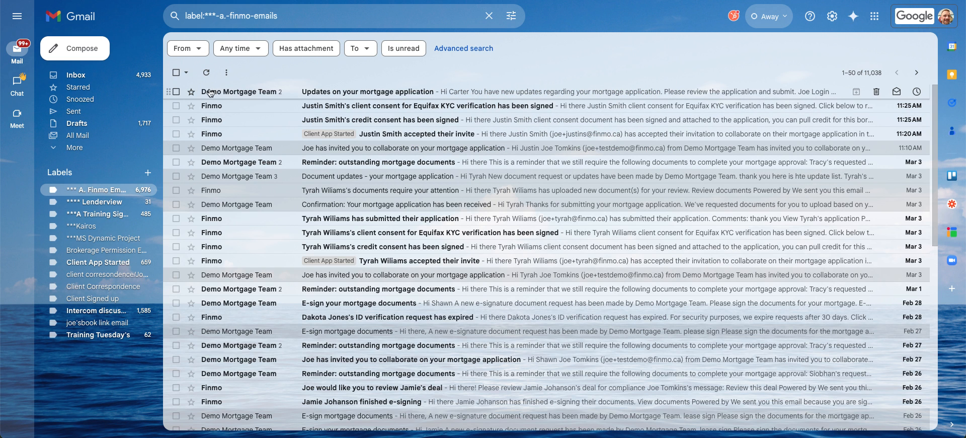
{"action": "left_click", "coordinate": [355, 92]}
{"action": "scroll", "coordinate": [328, 234], "scroll_direction": "down", "scroll_amount": 8}
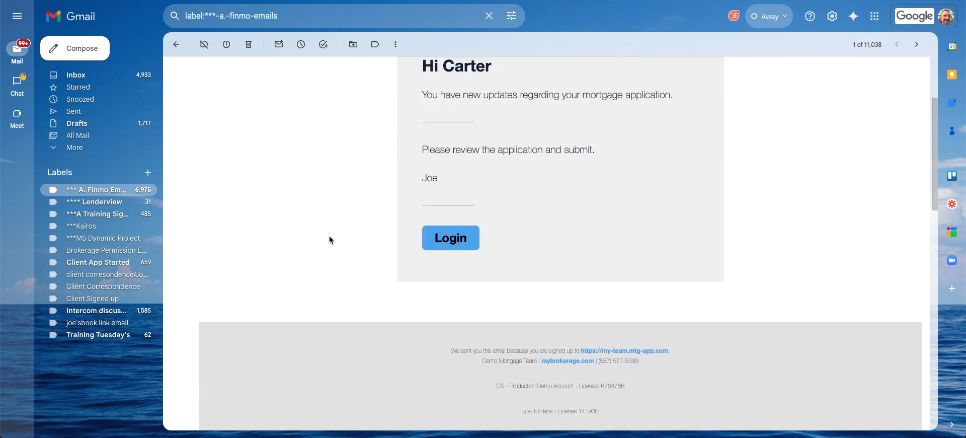
{"action": "scroll", "coordinate": [330, 240], "scroll_direction": "up", "scroll_amount": 10}
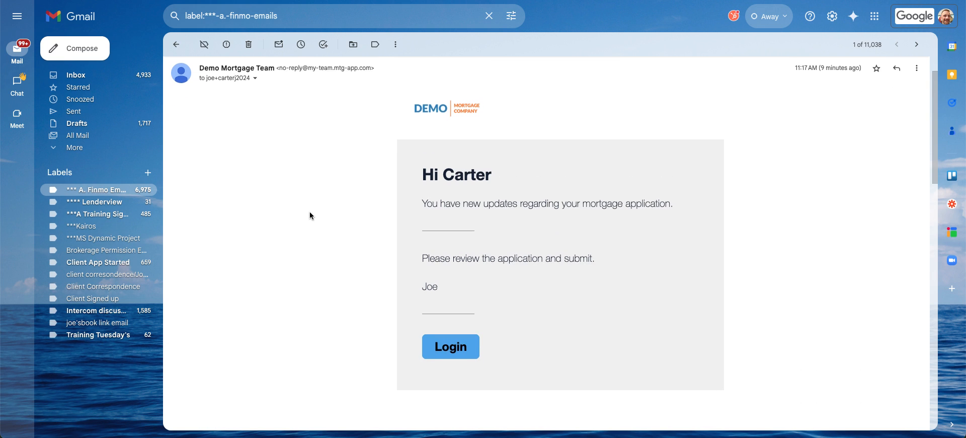
{"action": "scroll", "coordinate": [307, 217], "scroll_direction": "down", "scroll_amount": 7}
{"action": "scroll", "coordinate": [302, 217], "scroll_direction": "down", "scroll_amount": 7}
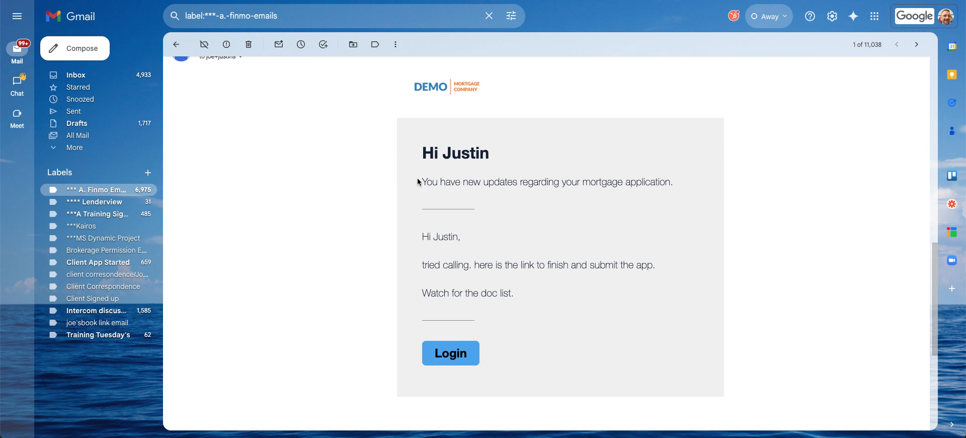
{"action": "left_click_drag", "start_coordinate": [422, 273], "coordinate": [664, 283]}
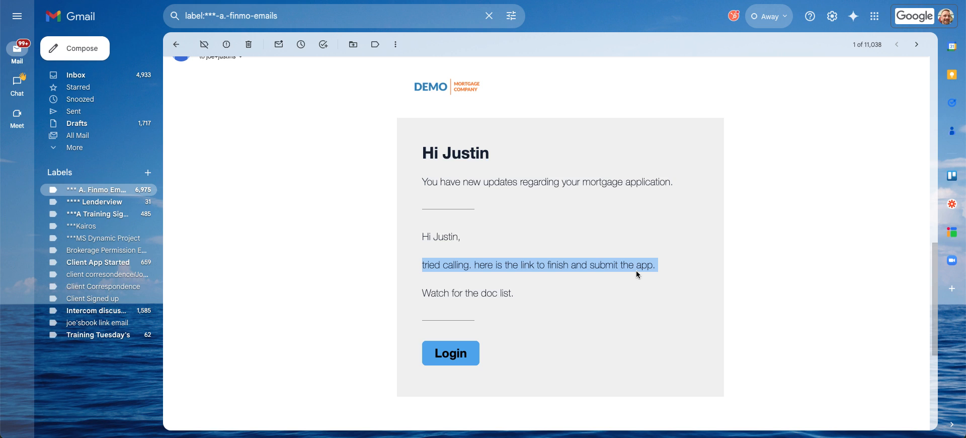
{"action": "left_click", "coordinate": [457, 356]}
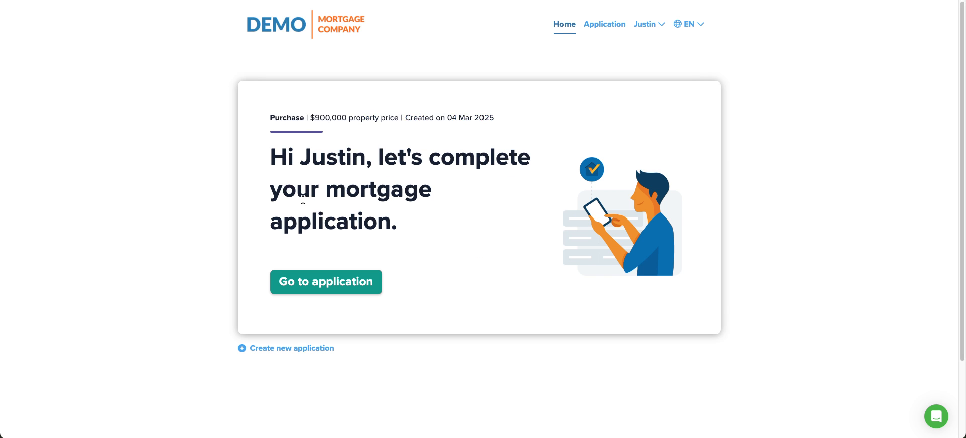
- Add the comment 'thanks' on the review step and submit the borrower's application
{"action": "left_click", "coordinate": [322, 281]}
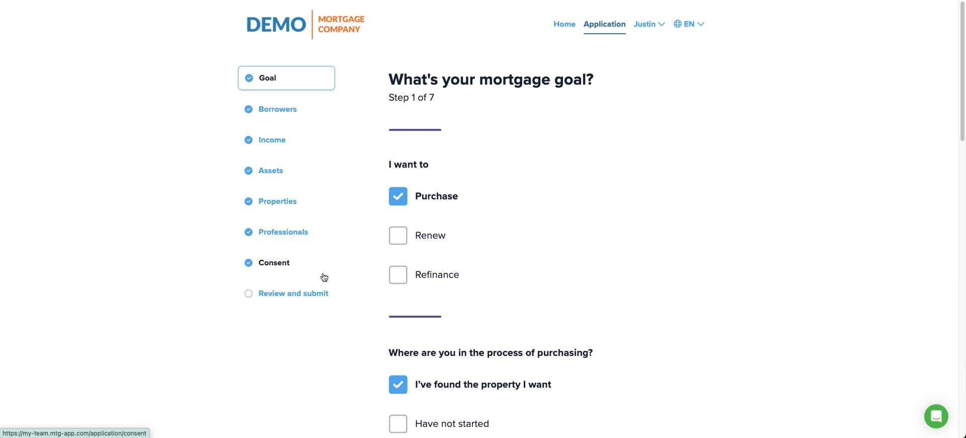
{"action": "left_click", "coordinate": [295, 292]}
{"action": "scroll", "coordinate": [612, 127], "scroll_direction": "down", "scroll_amount": 20}
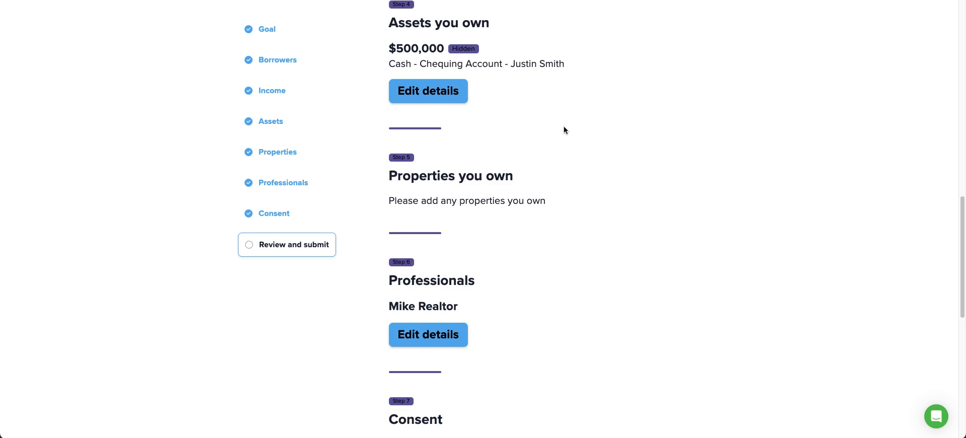
{"action": "left_click", "coordinate": [421, 342]}
{"action": "type", "text": "thanks"}
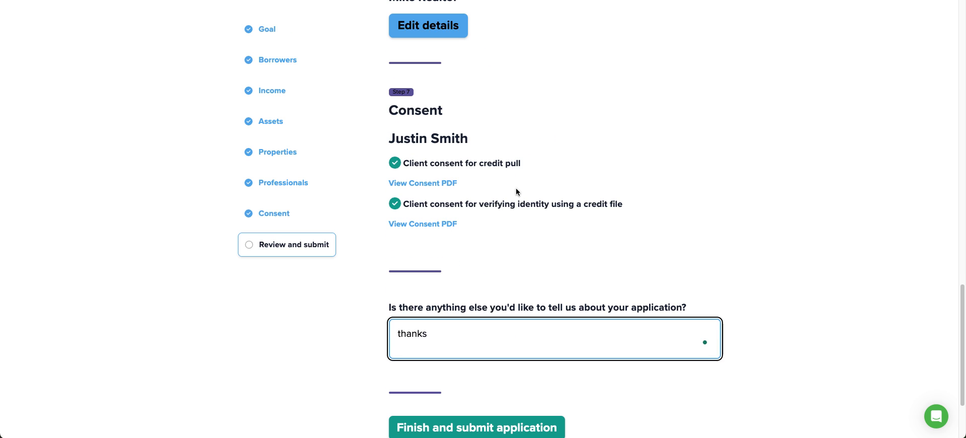
{"action": "scroll", "coordinate": [519, 186], "scroll_direction": "down", "scroll_amount": 3}
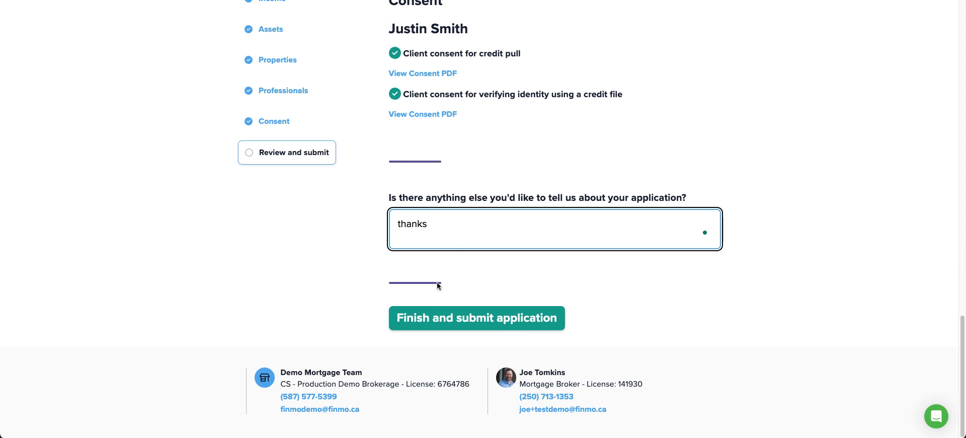
{"action": "left_click", "coordinate": [437, 317]}
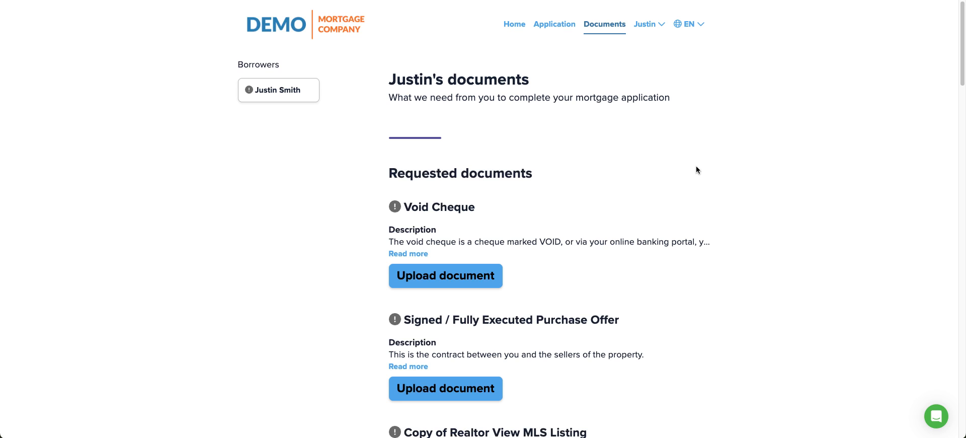
{"action": "scroll", "coordinate": [696, 166], "scroll_direction": "down", "scroll_amount": 2}
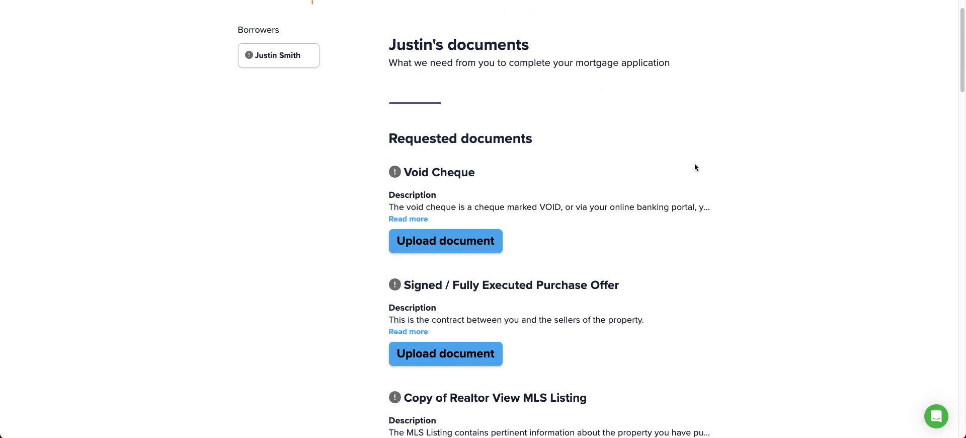
{"action": "scroll", "coordinate": [697, 166], "scroll_direction": "up", "scroll_amount": 2}
- Check the submitted application review, then browse the requested documents list starting with Void Cheque
{"action": "left_click", "coordinate": [554, 24]}
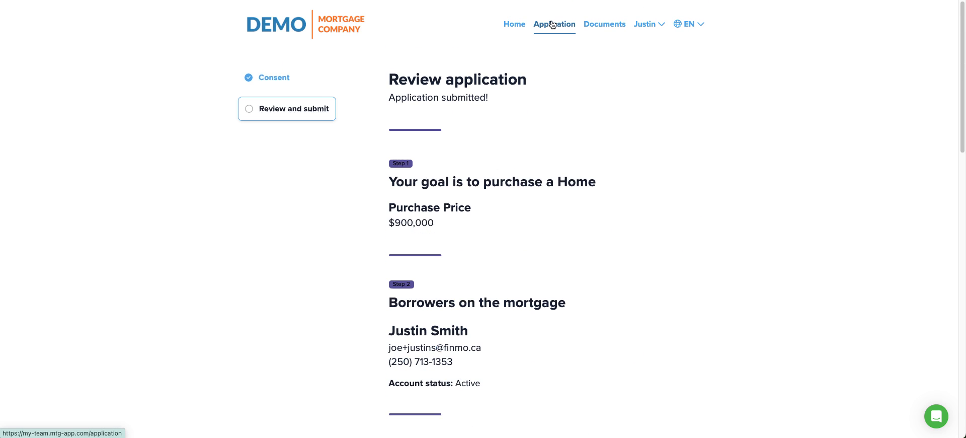
{"action": "scroll", "coordinate": [546, 126], "scroll_direction": "down", "scroll_amount": 1}
{"action": "scroll", "coordinate": [543, 154], "scroll_direction": "down", "scroll_amount": 3}
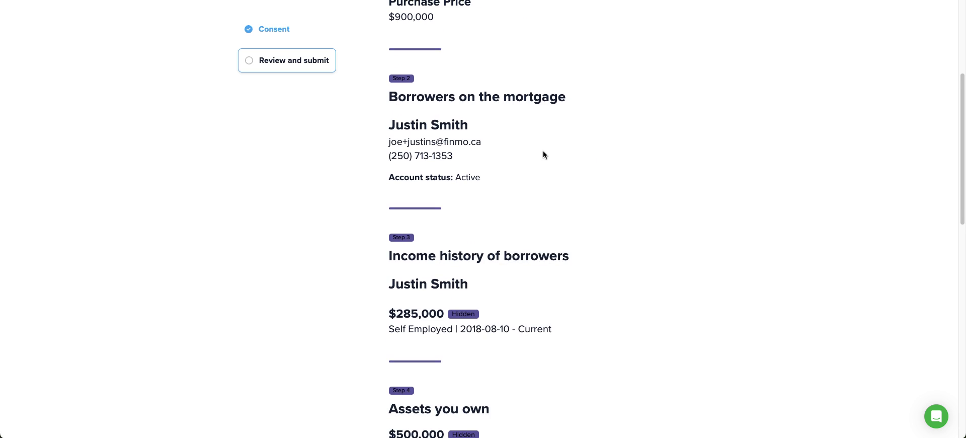
{"action": "scroll", "coordinate": [543, 154], "scroll_direction": "up", "scroll_amount": 4}
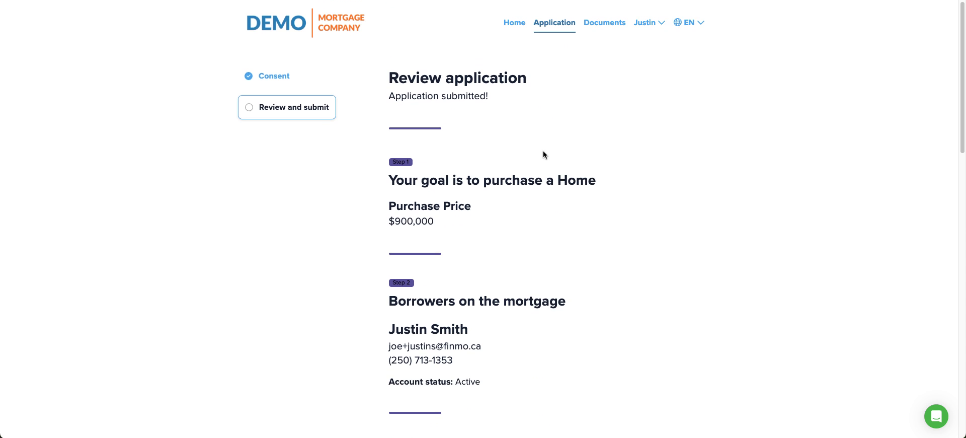
{"action": "left_click", "coordinate": [614, 29]}
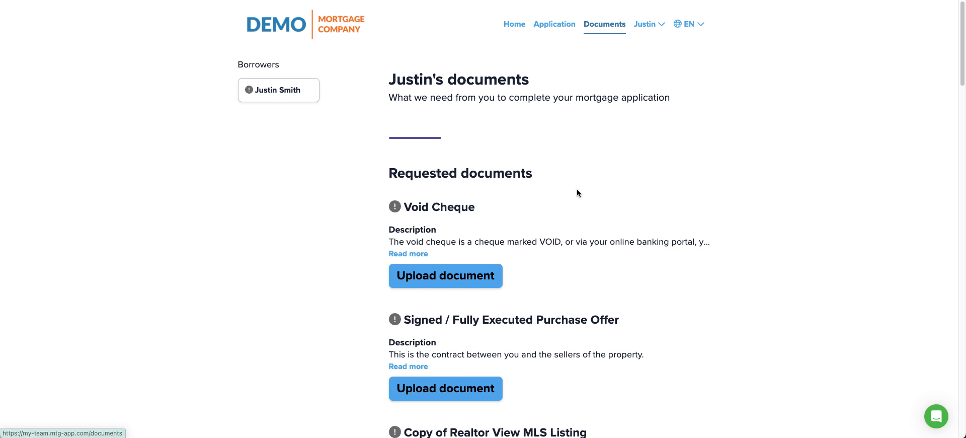
{"action": "scroll", "coordinate": [576, 189], "scroll_direction": "down", "scroll_amount": 3}
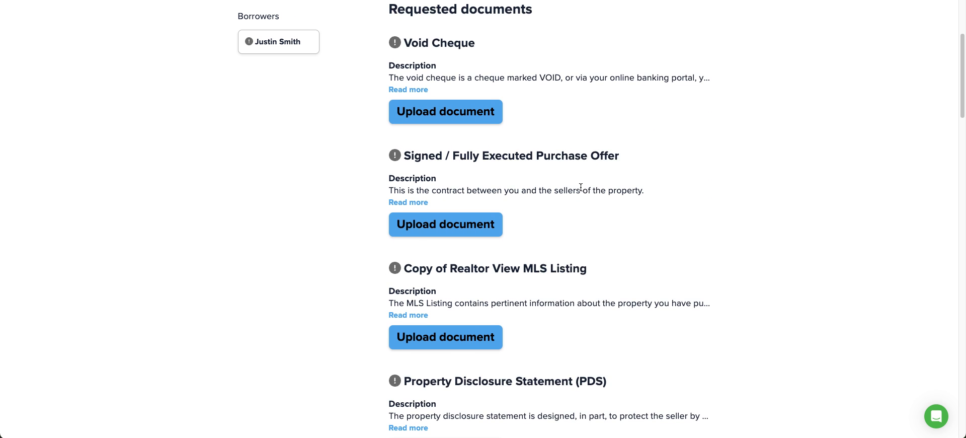
{"action": "scroll", "coordinate": [580, 187], "scroll_direction": "up", "scroll_amount": 3}
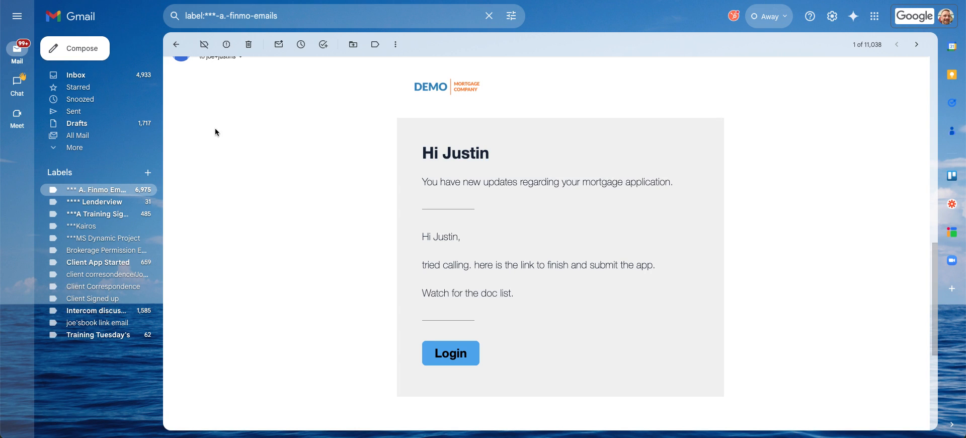
- Open the application confirmation email in Finmo Emails and follow its Upload documents link
{"action": "left_click", "coordinate": [76, 190]}
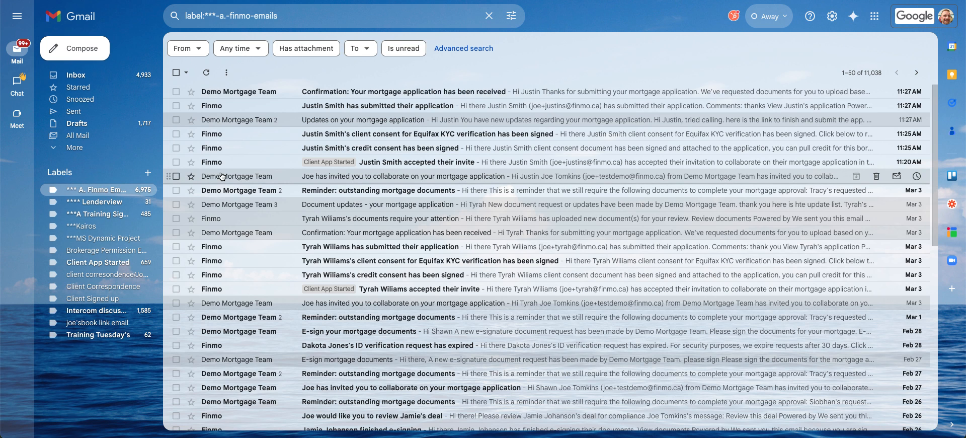
{"action": "left_click", "coordinate": [322, 96]}
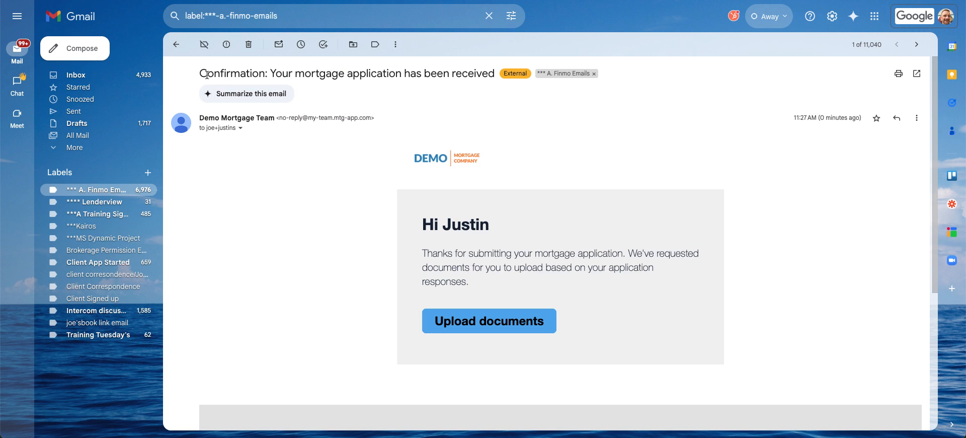
{"action": "left_click_drag", "start_coordinate": [201, 73], "coordinate": [495, 78]}
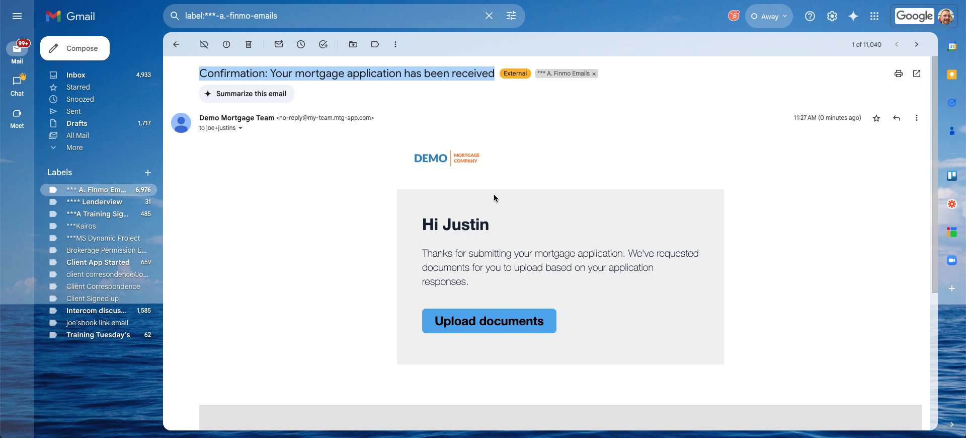
{"action": "left_click_drag", "start_coordinate": [519, 256], "coordinate": [689, 276]}
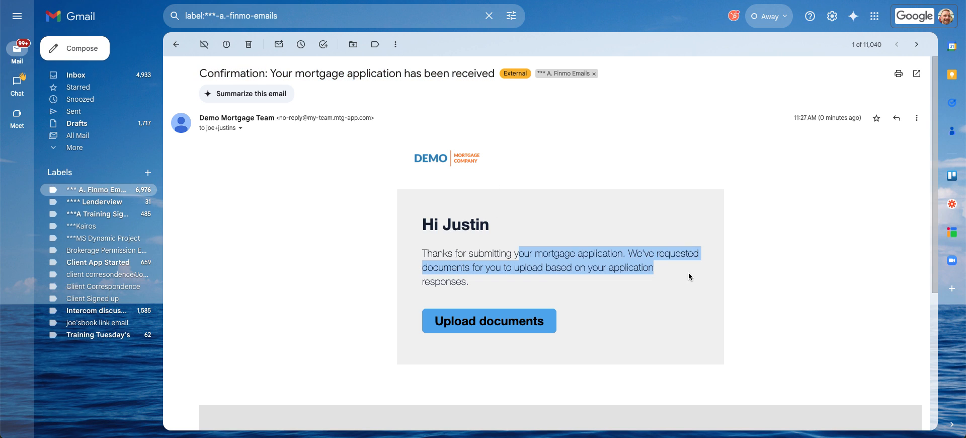
{"action": "left_click", "coordinate": [484, 321]}
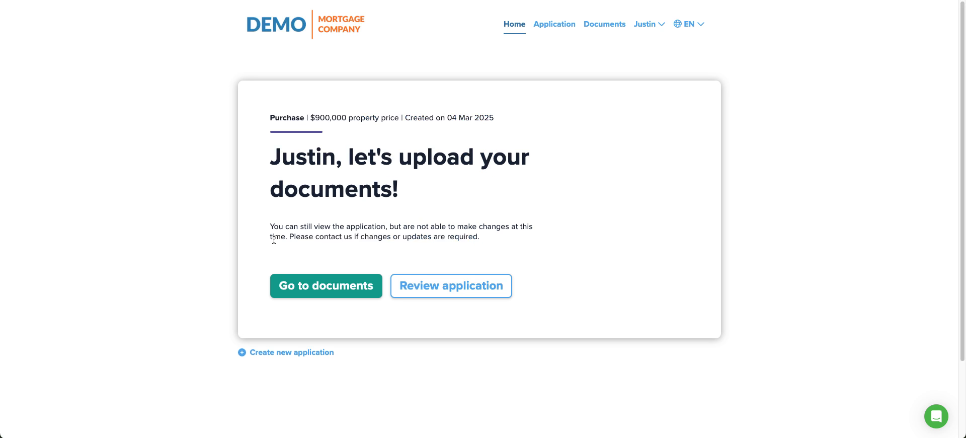
- Open the borrower's documents page and scroll the checklist past Main Forms of Identification
{"action": "left_click", "coordinate": [322, 285]}
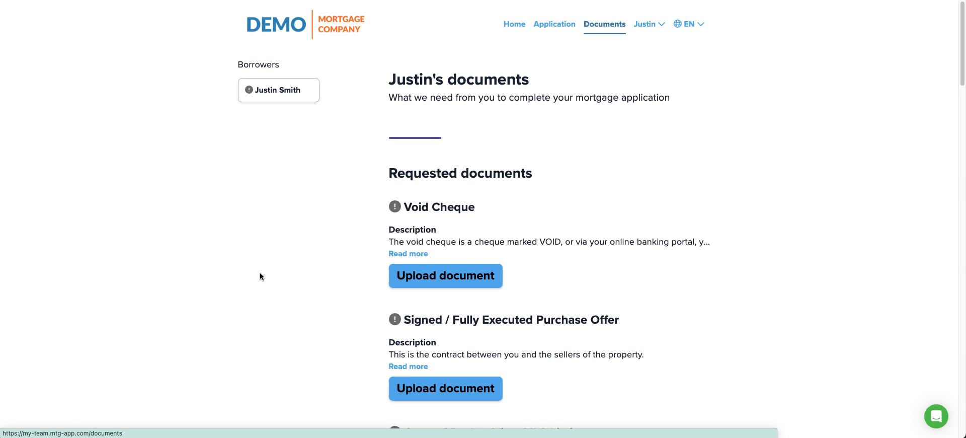
{"action": "scroll", "coordinate": [602, 162], "scroll_direction": "down", "scroll_amount": 3}
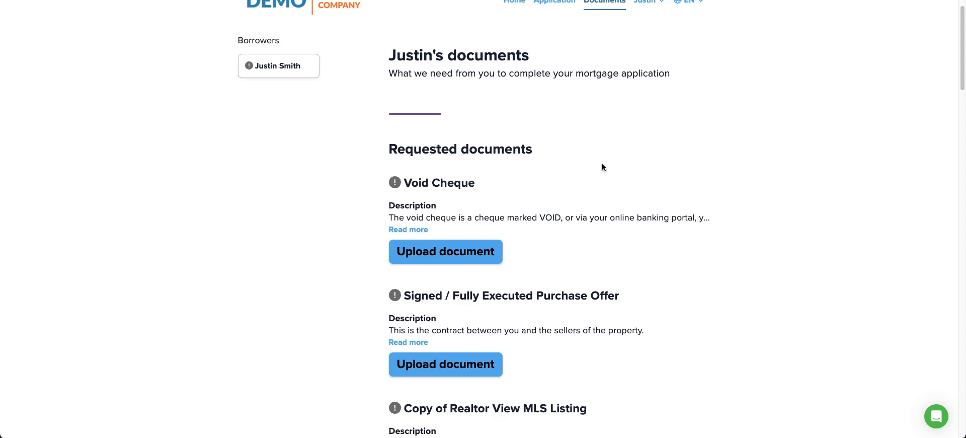
{"action": "scroll", "coordinate": [621, 146], "scroll_direction": "down", "scroll_amount": 3}
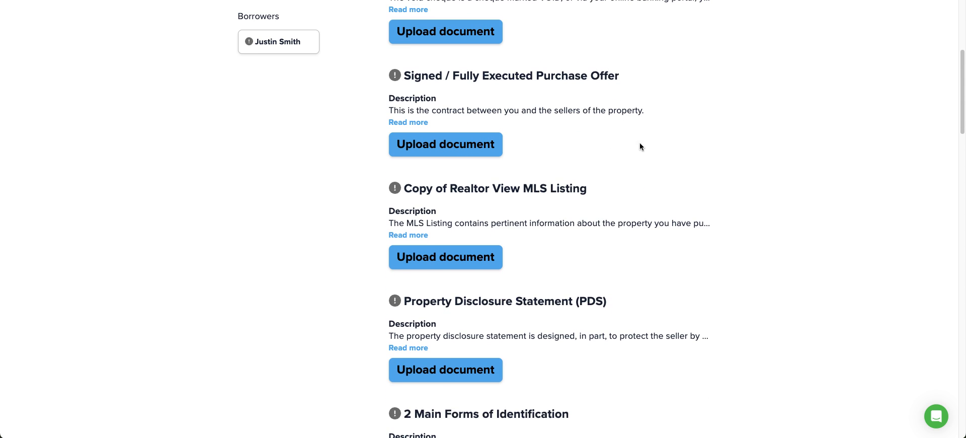
{"action": "scroll", "coordinate": [639, 146], "scroll_direction": "up", "scroll_amount": 3}
{"action": "scroll", "coordinate": [646, 146], "scroll_direction": "down", "scroll_amount": 4}
{"action": "scroll", "coordinate": [650, 153], "scroll_direction": "down", "scroll_amount": 3}
{"action": "left_click_drag", "start_coordinate": [412, 246], "coordinate": [575, 247]}
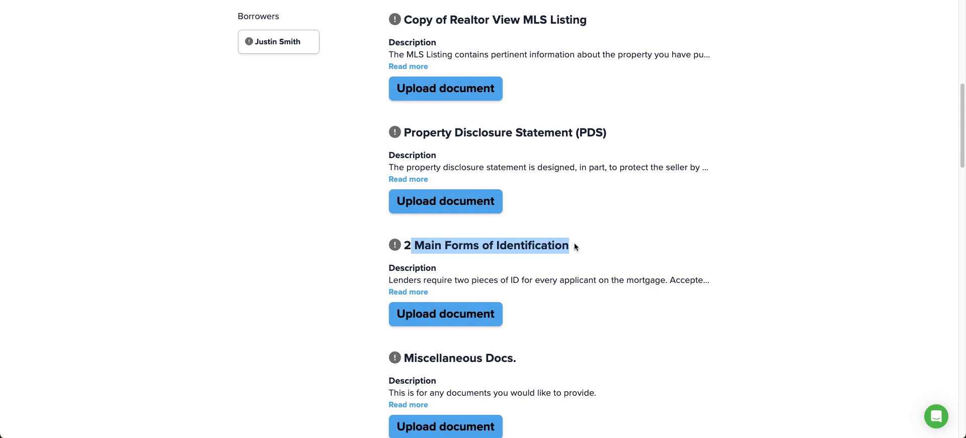
{"action": "scroll", "coordinate": [665, 227], "scroll_direction": "down", "scroll_amount": 9}
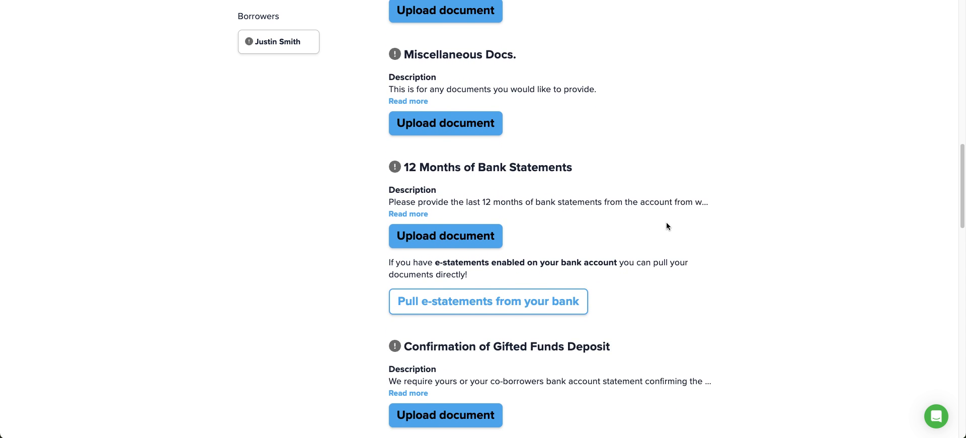
{"action": "scroll", "coordinate": [666, 226], "scroll_direction": "down", "scroll_amount": 4}
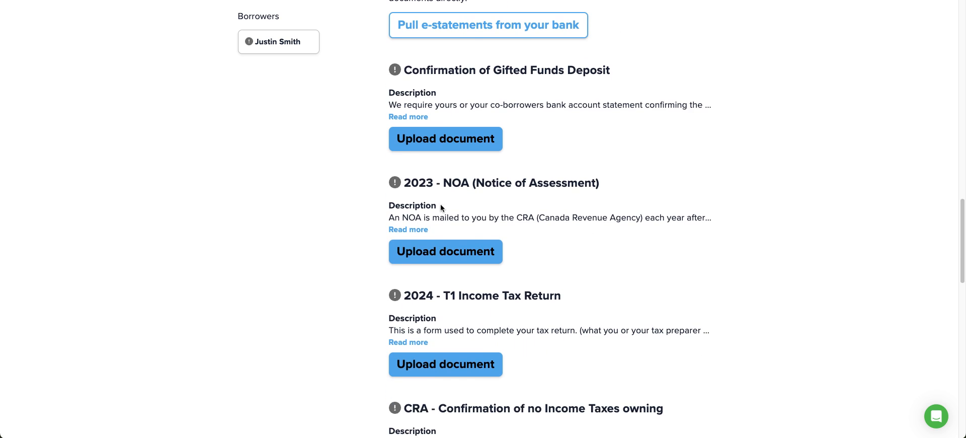
- Expand the 2023 - NOA description and tip, then open developer tools for a mobile preview
{"action": "left_click", "coordinate": [404, 230]}
{"action": "double_click", "coordinate": [386, 272]}
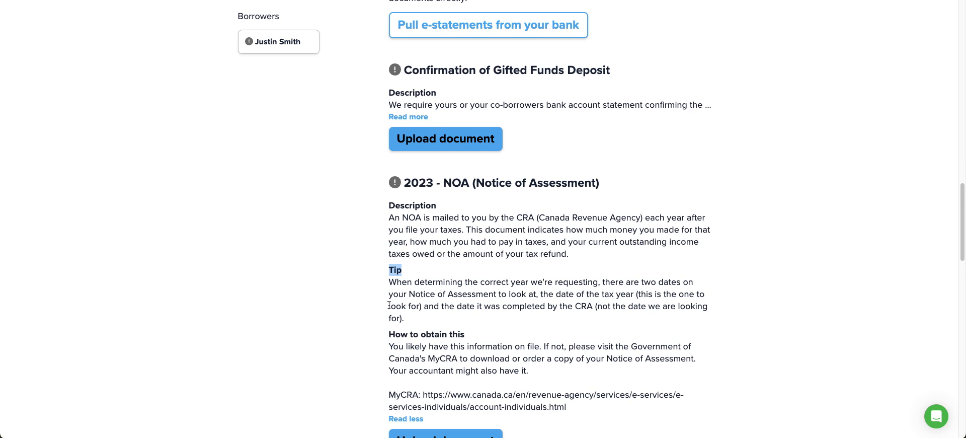
{"action": "scroll", "coordinate": [372, 302], "scroll_direction": "down", "scroll_amount": 2}
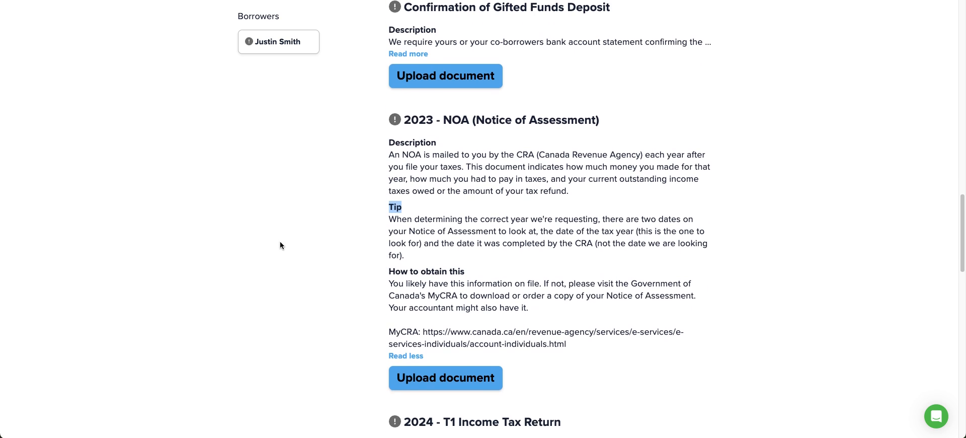
{"action": "scroll", "coordinate": [281, 244], "scroll_direction": "down", "scroll_amount": 1}
{"action": "scroll", "coordinate": [333, 283], "scroll_direction": "up", "scroll_amount": 5}
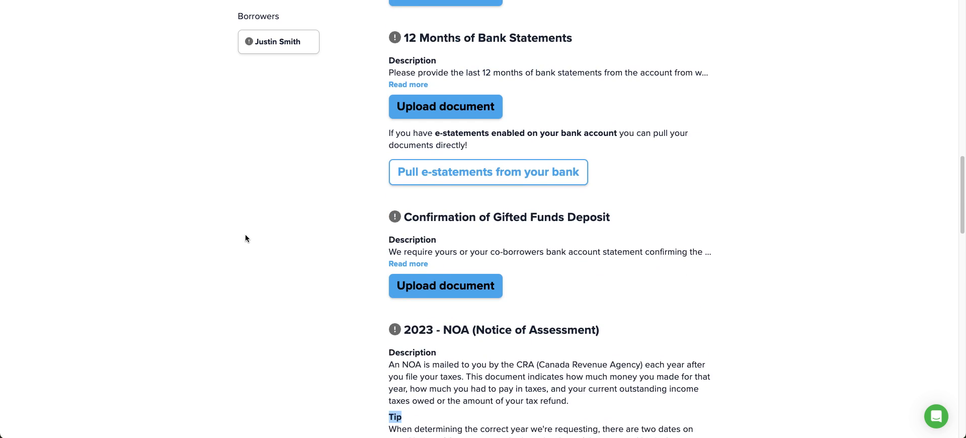
{"action": "scroll", "coordinate": [247, 237], "scroll_direction": "up", "scroll_amount": 6}
{"action": "right_click", "coordinate": [280, 182]}
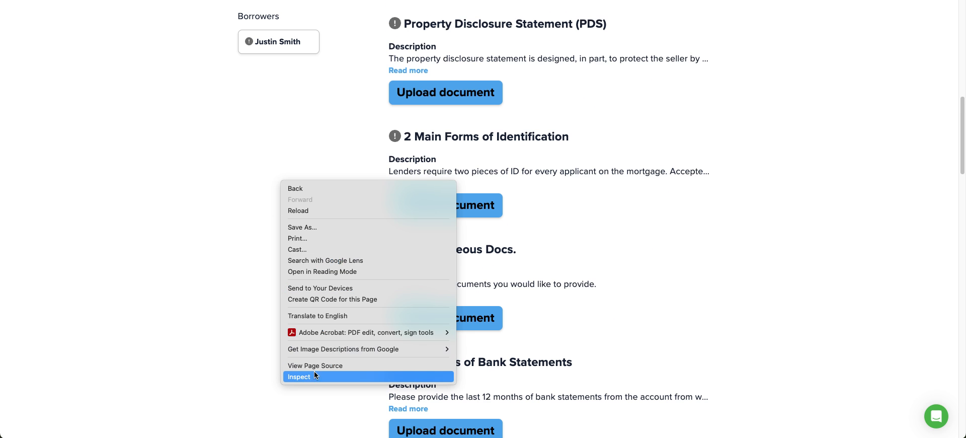
{"action": "left_click", "coordinate": [302, 377]}
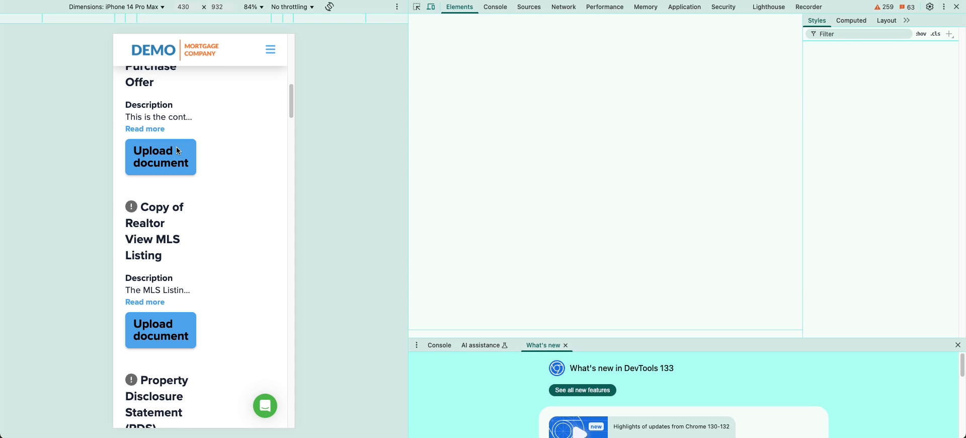
{"action": "scroll", "coordinate": [238, 154], "scroll_direction": "up", "scroll_amount": 1}
{"action": "scroll", "coordinate": [237, 154], "scroll_direction": "up", "scroll_amount": 3}
{"action": "scroll", "coordinate": [240, 156], "scroll_direction": "down", "scroll_amount": 5}
{"action": "scroll", "coordinate": [243, 164], "scroll_direction": "up", "scroll_amount": 10}
{"action": "scroll", "coordinate": [244, 168], "scroll_direction": "up", "scroll_amount": 2}
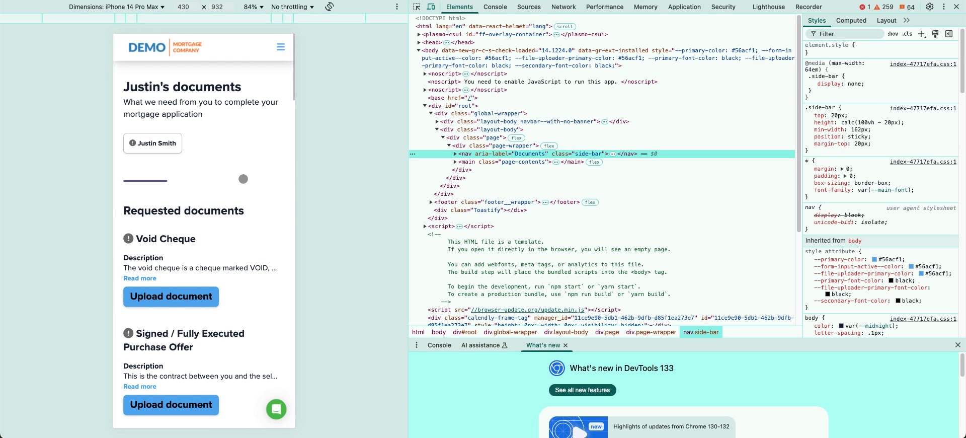
{"action": "left_click", "coordinate": [957, 6]}
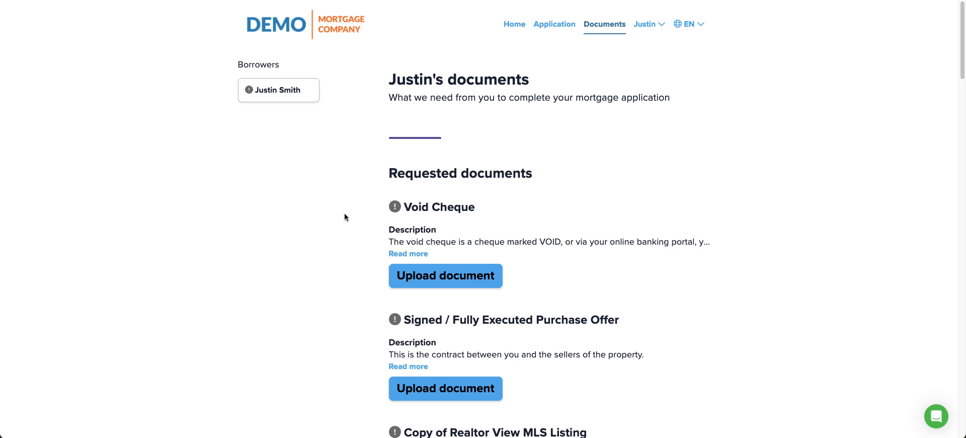
{"action": "scroll", "coordinate": [344, 217], "scroll_direction": "down", "scroll_amount": 3}
- Attach BC DL Female.jpg from Demo Documents to 2 Main Forms of Identification
{"action": "scroll", "coordinate": [343, 235], "scroll_direction": "down", "scroll_amount": 5}
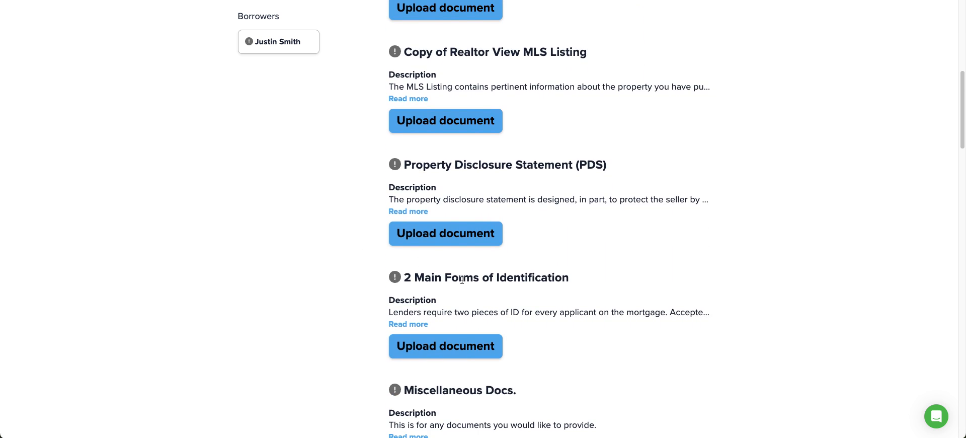
{"action": "scroll", "coordinate": [333, 270], "scroll_direction": "down", "scroll_amount": 3}
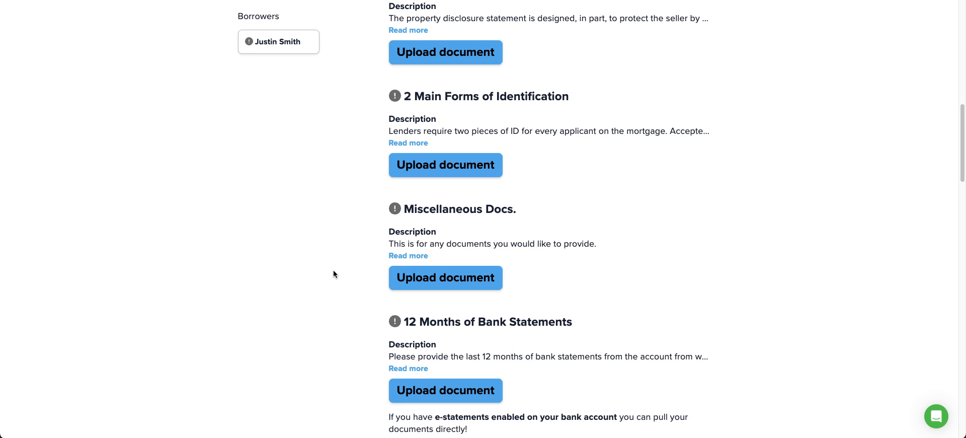
{"action": "left_click", "coordinate": [417, 175]}
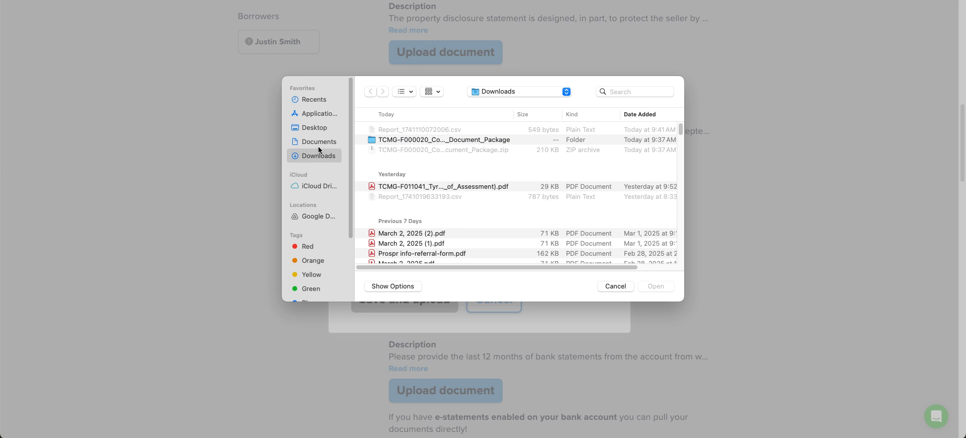
{"action": "left_click", "coordinate": [319, 144]}
{"action": "double_click", "coordinate": [402, 232]}
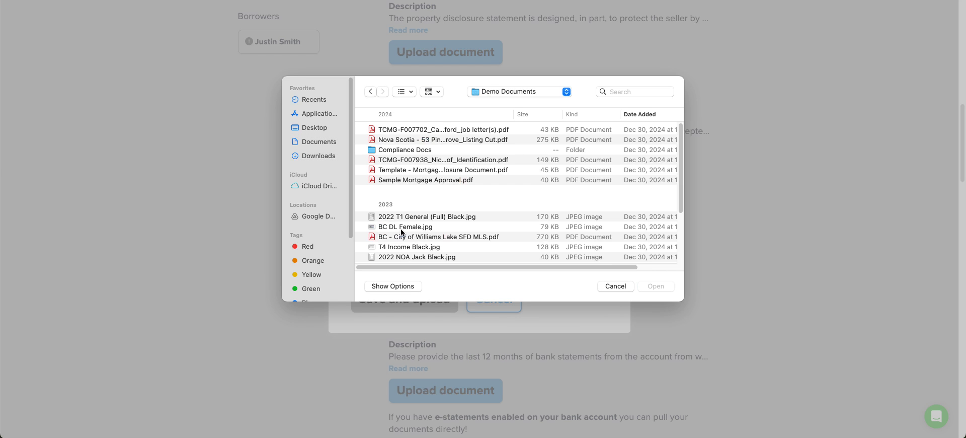
{"action": "left_click", "coordinate": [403, 228]}
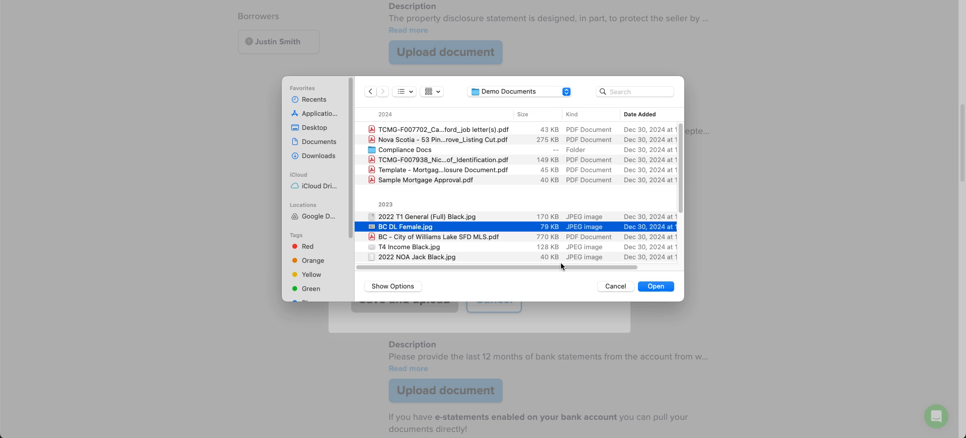
{"action": "left_click", "coordinate": [655, 285]}
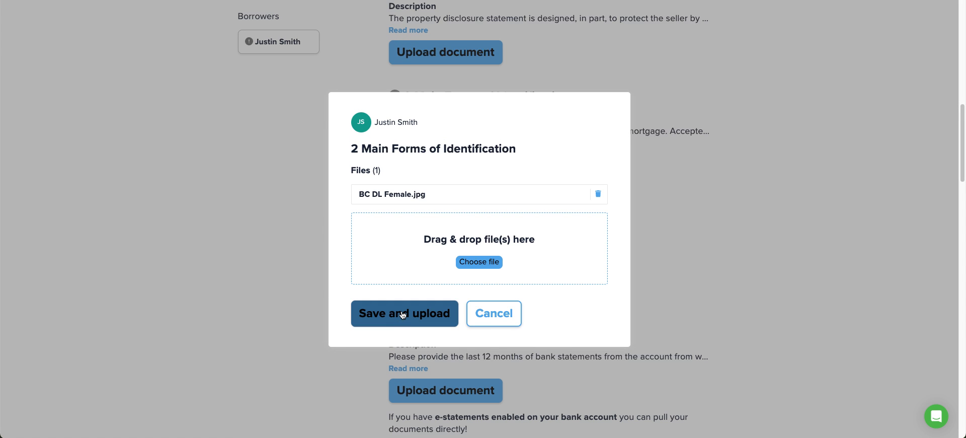
- Add BC DL Male.jpg through 1971 Toyota Hilux.png and submit all four files for approval
{"action": "left_click", "coordinate": [474, 262]}
{"action": "scroll", "coordinate": [455, 239], "scroll_direction": "down", "scroll_amount": 5}
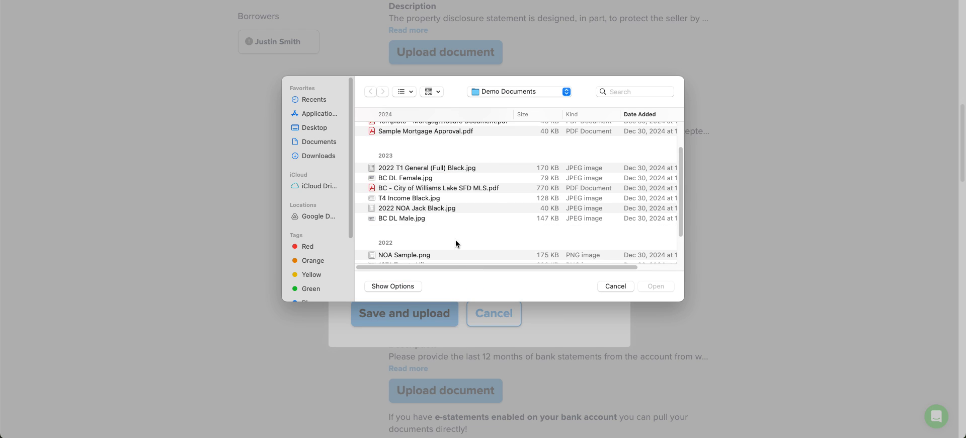
{"action": "left_click", "coordinate": [423, 183]}
{"action": "left_click", "coordinate": [420, 229], "text": "shift"}
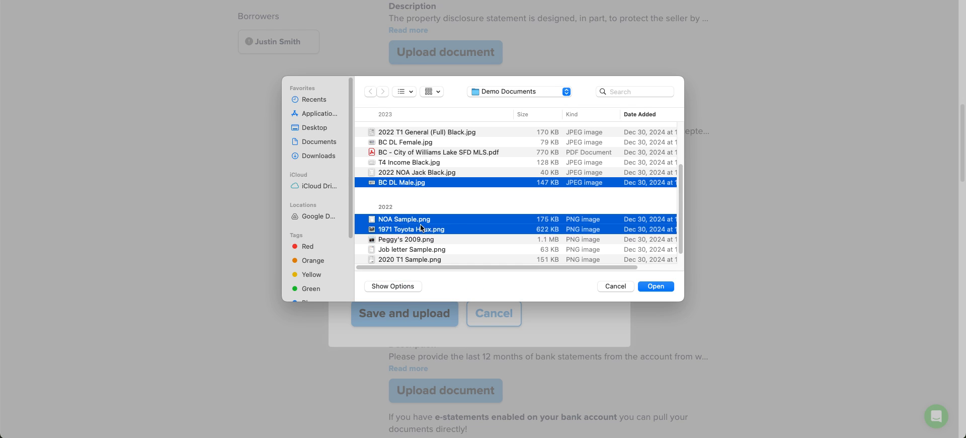
{"action": "left_click", "coordinate": [656, 286]}
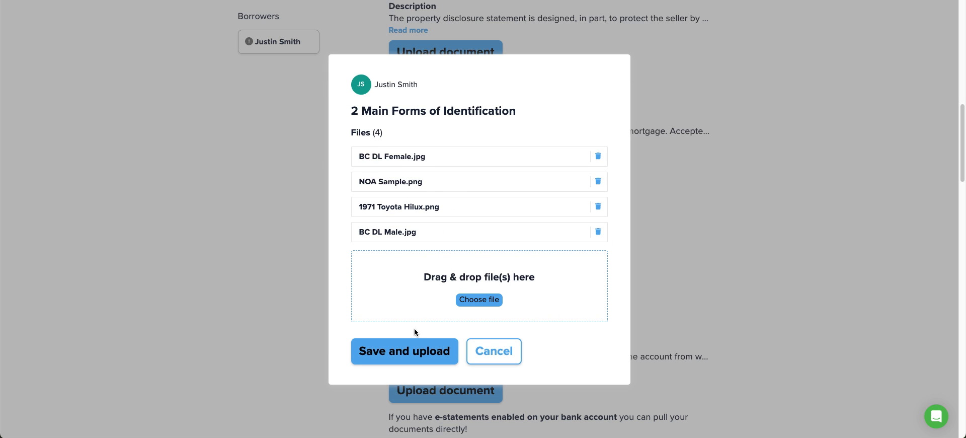
{"action": "left_click", "coordinate": [411, 355]}
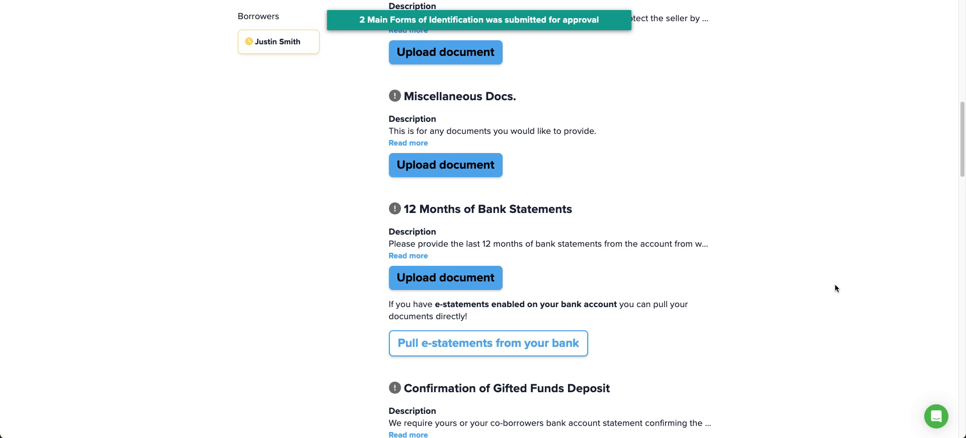
{"action": "scroll", "coordinate": [821, 284], "scroll_direction": "down", "scroll_amount": 4}
- Confirm 2 Main Forms of Identification now appears under the In review section
{"action": "scroll", "coordinate": [815, 292], "scroll_direction": "down", "scroll_amount": 20}
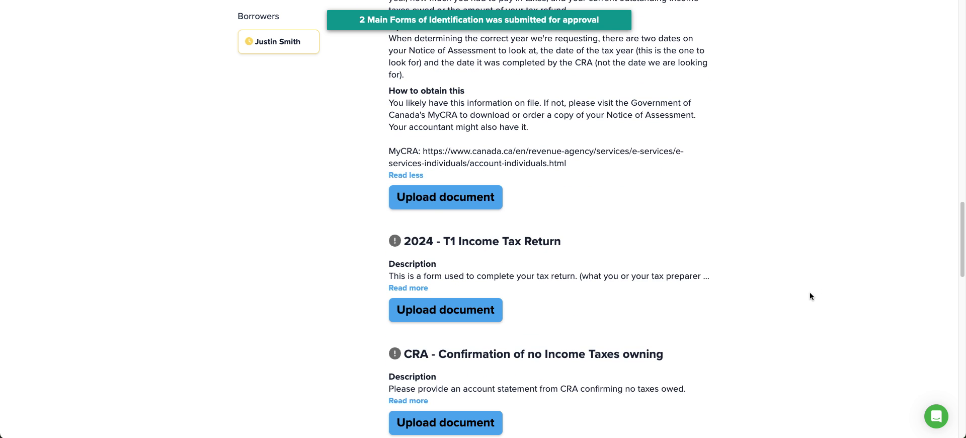
{"action": "left_click_drag", "start_coordinate": [390, 167], "coordinate": [463, 174]}
{"action": "left_click", "coordinate": [391, 201]}
{"action": "left_click_drag", "start_coordinate": [390, 201], "coordinate": [473, 204]}
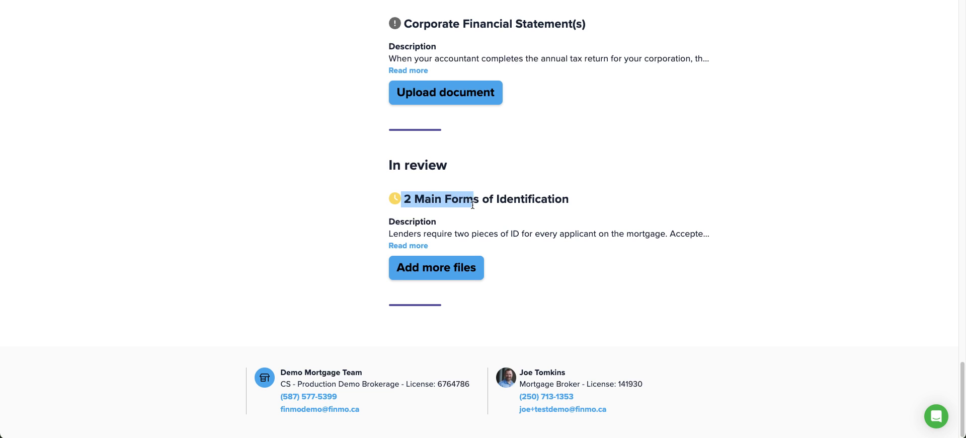
{"action": "scroll", "coordinate": [266, 282], "scroll_direction": "up", "scroll_amount": 20}
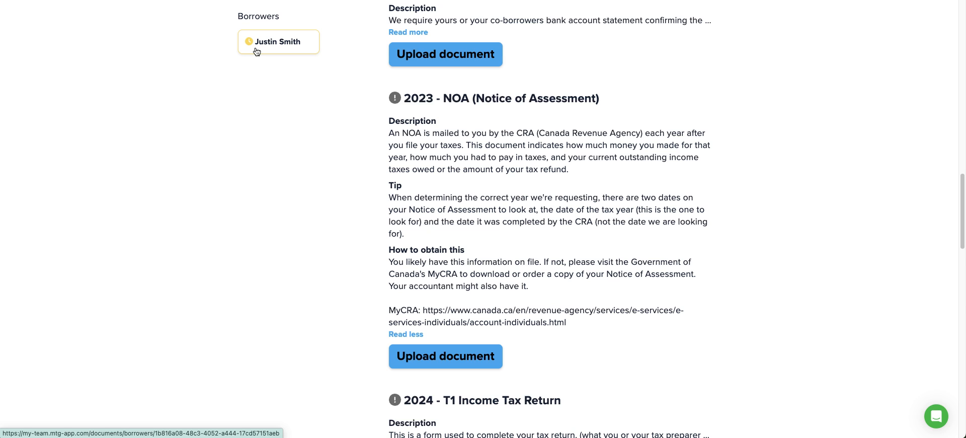
{"action": "scroll", "coordinate": [372, 241], "scroll_direction": "down", "scroll_amount": 5}
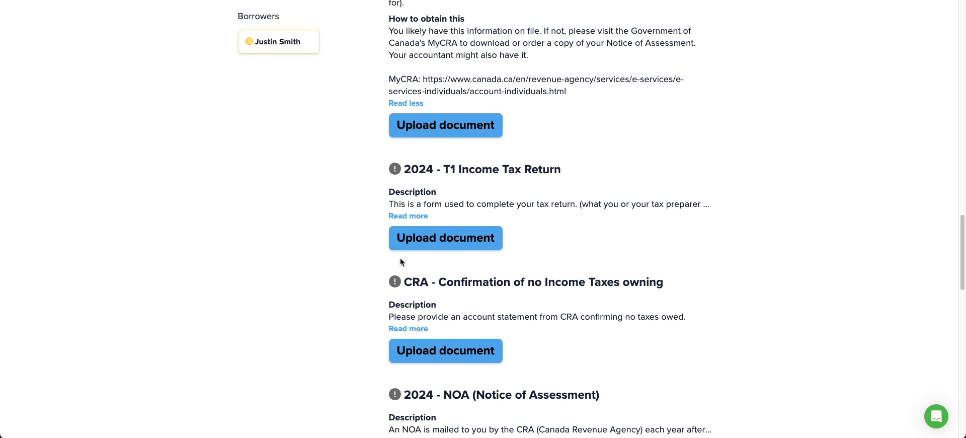
- Upload ten files, 2022 T1 General (Full) Black.jpg to Job letter Sample.png, for 2024 - T1 and submit
{"action": "left_click", "coordinate": [464, 240]}
{"action": "left_click", "coordinate": [475, 248]}
{"action": "scroll", "coordinate": [439, 219], "scroll_direction": "down", "scroll_amount": 3}
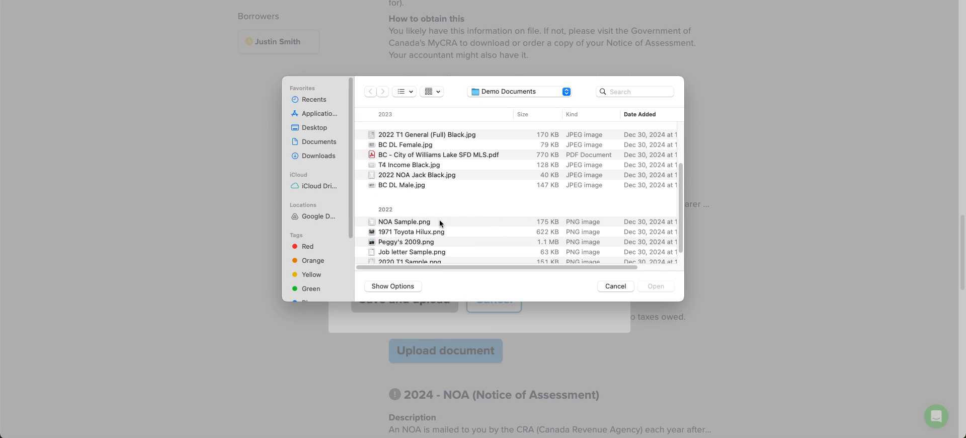
{"action": "left_click", "coordinate": [407, 135]}
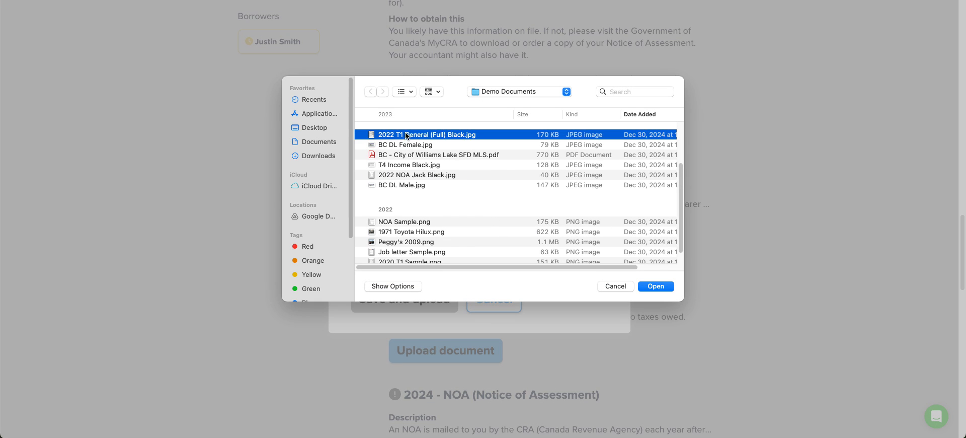
{"action": "left_click", "coordinate": [405, 251], "text": "shift"}
{"action": "left_click", "coordinate": [663, 287]}
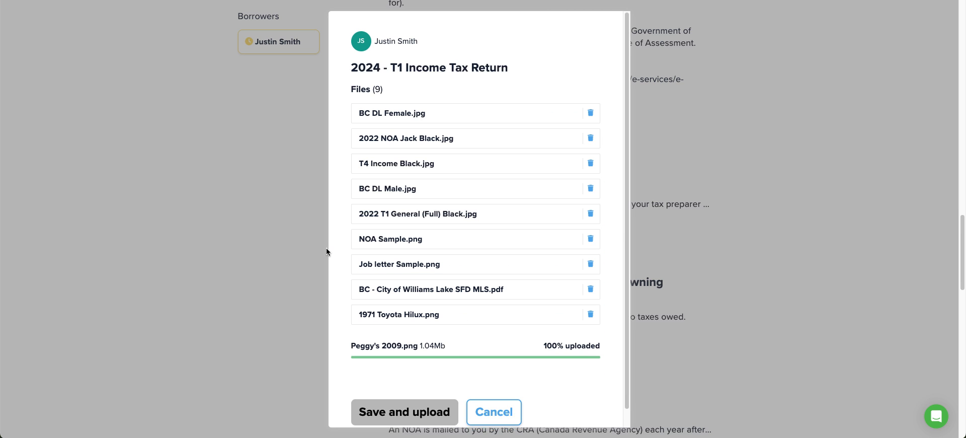
{"action": "scroll", "coordinate": [341, 224], "scroll_direction": "down", "scroll_amount": 3}
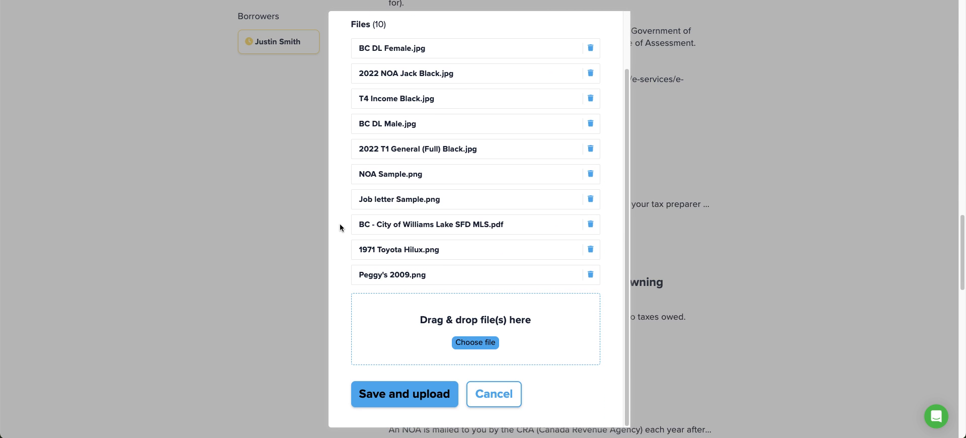
{"action": "left_click", "coordinate": [374, 395]}
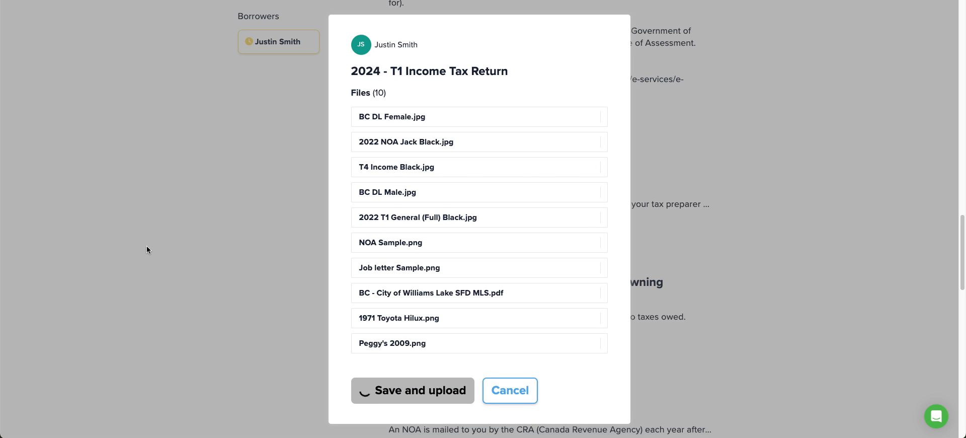
{"action": "scroll", "coordinate": [662, 221], "scroll_direction": "up", "scroll_amount": 5}
{"action": "scroll", "coordinate": [662, 221], "scroll_direction": "up", "scroll_amount": 10}
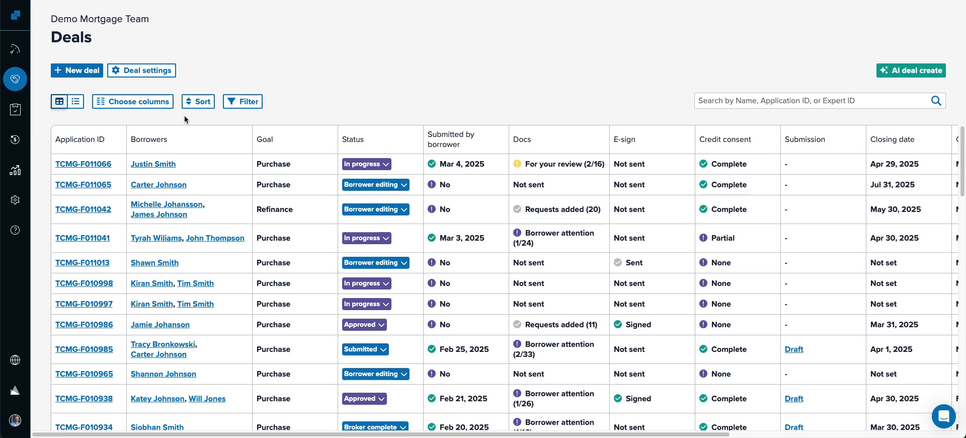
- Note the first deal's Docs column showing For your review (2/16)
{"action": "left_click_drag", "start_coordinate": [526, 164], "coordinate": [594, 167]}
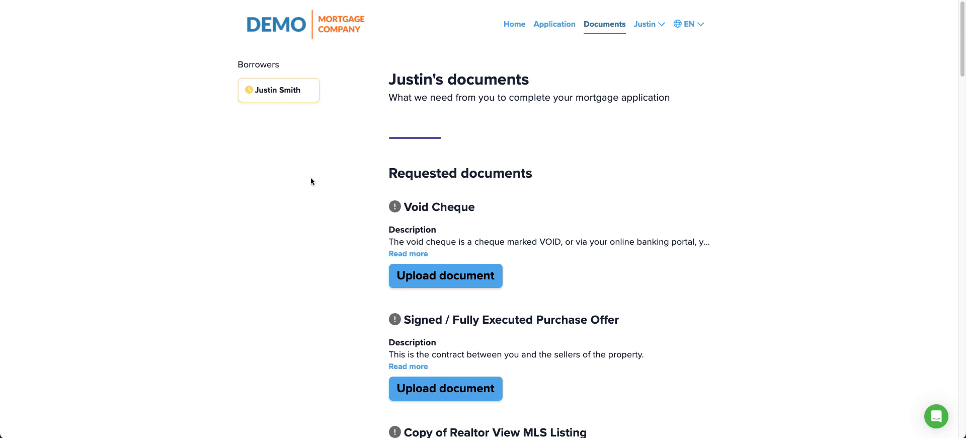
{"action": "scroll", "coordinate": [310, 181], "scroll_direction": "down", "scroll_amount": 20}
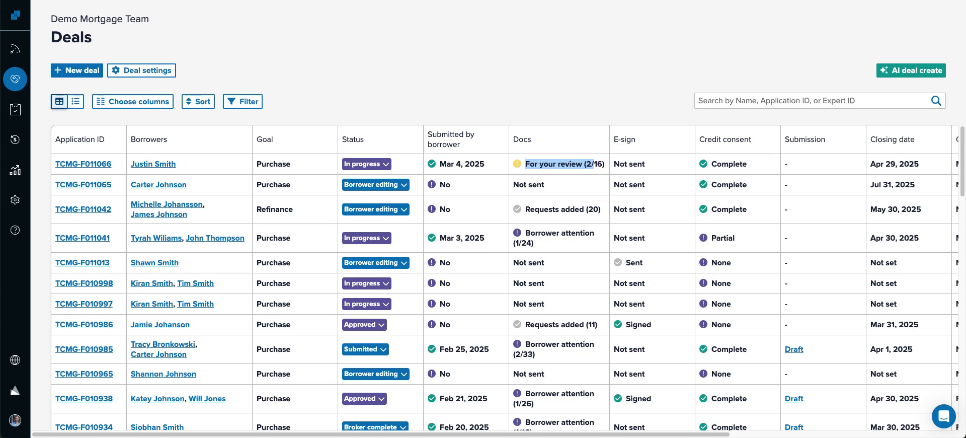
{"action": "left_click", "coordinate": [173, 0]}
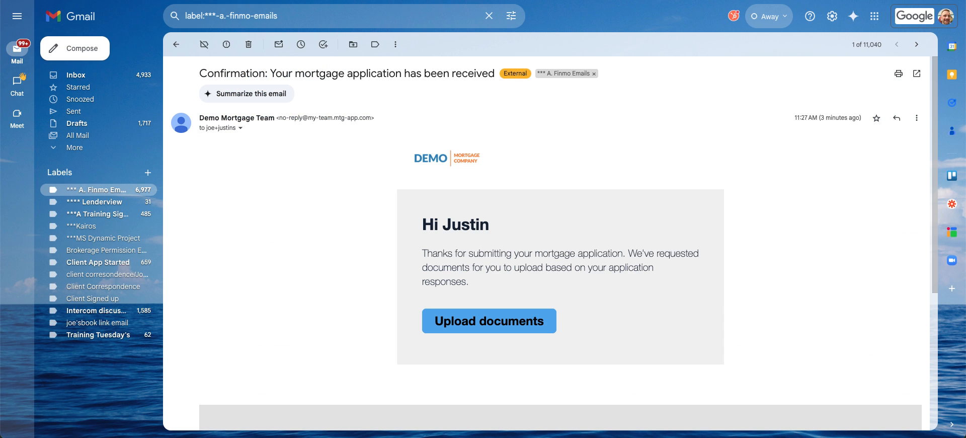
{"action": "left_click", "coordinate": [173, 47]}
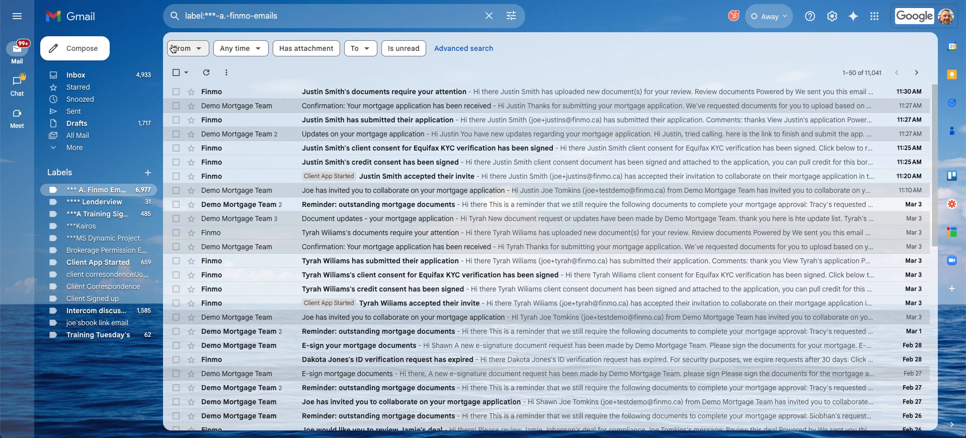
{"action": "left_click", "coordinate": [321, 121]}
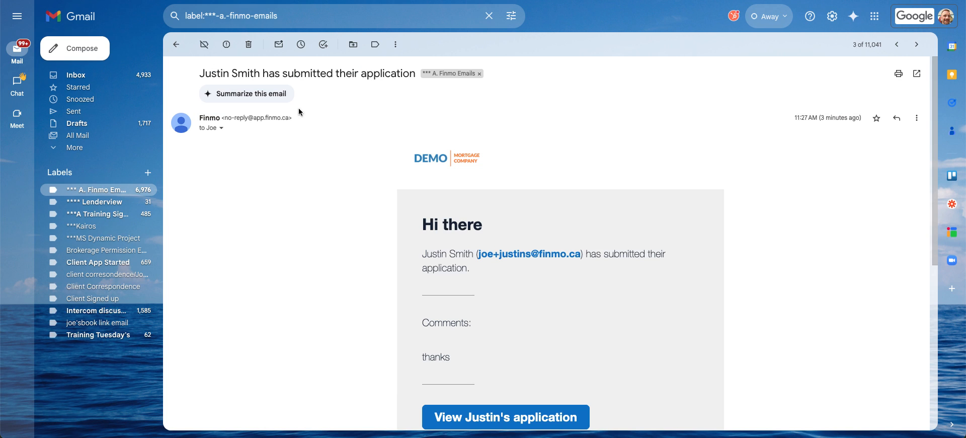
{"action": "left_click", "coordinate": [177, 44]}
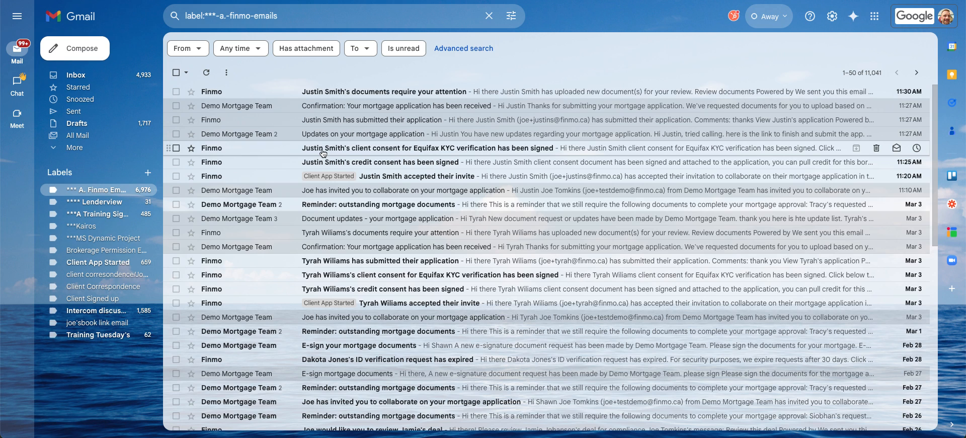
{"action": "left_click", "coordinate": [416, 182]}
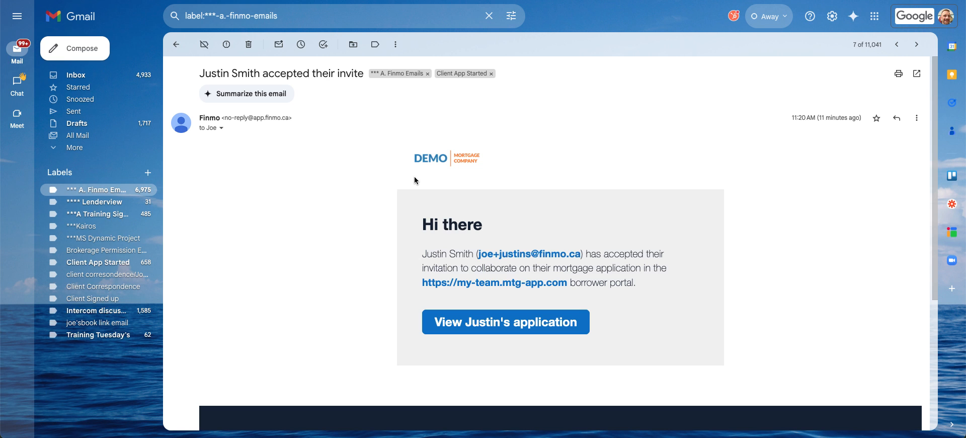
{"action": "left_click", "coordinate": [175, 46]}
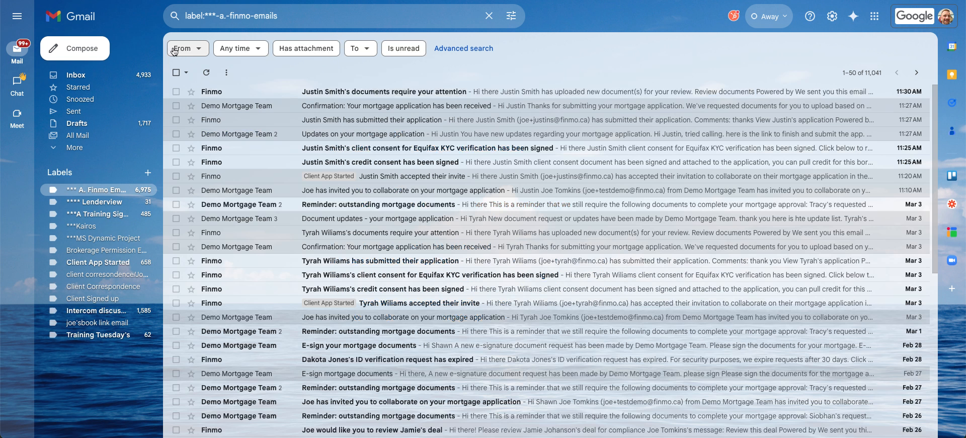
{"action": "left_click", "coordinate": [356, 96]}
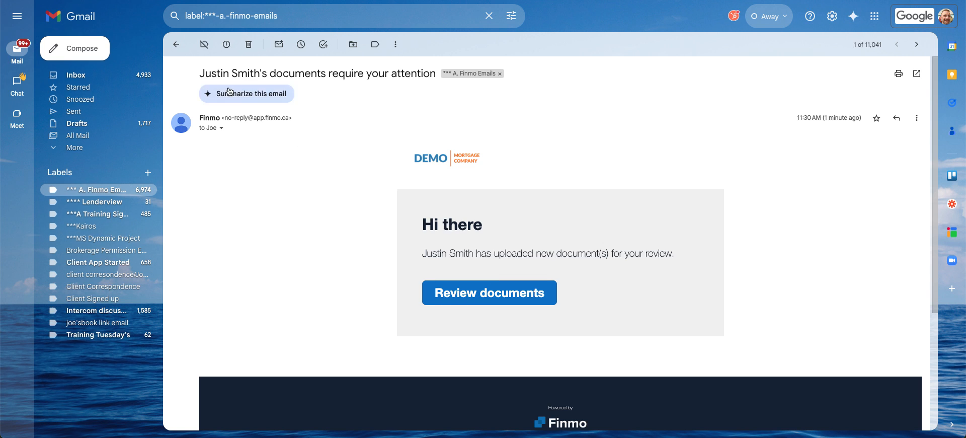
{"action": "left_click", "coordinate": [176, 44]}
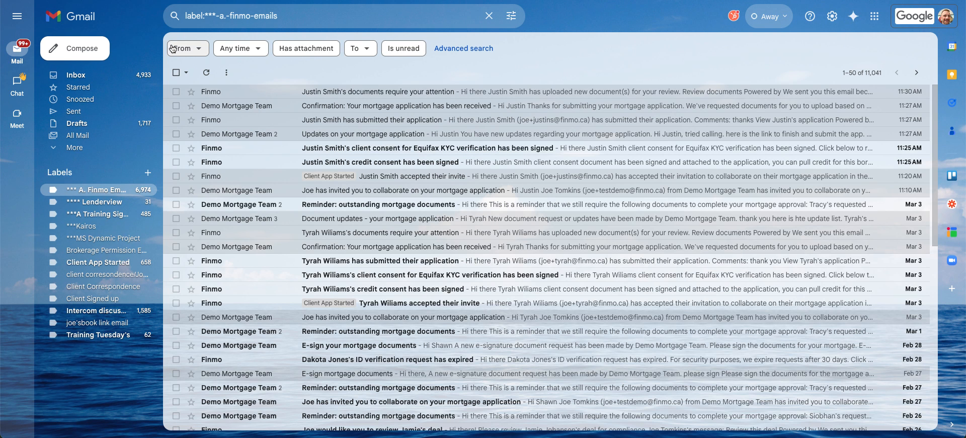
{"action": "key", "text": "ctrl+Tab"}
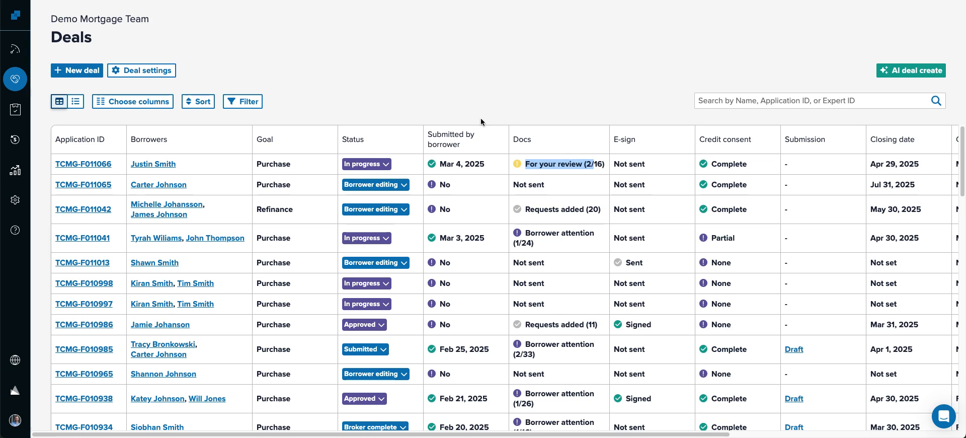
- Look over the first deal's application and another deal's co-borrower section, then return to Deals
{"action": "left_click", "coordinate": [411, 62]}
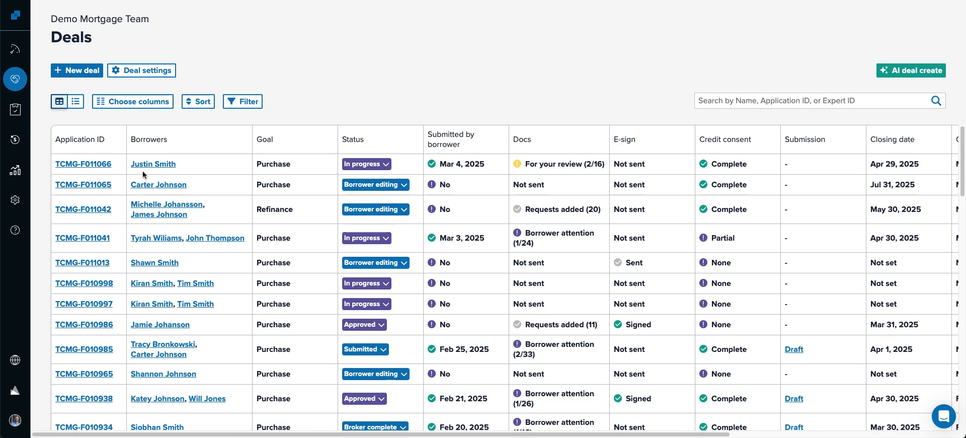
{"action": "left_click", "coordinate": [76, 167]}
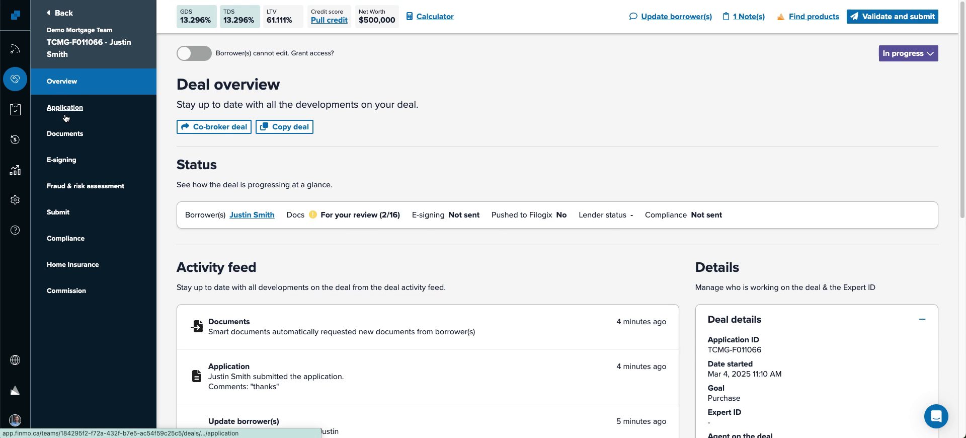
{"action": "left_click", "coordinate": [63, 111]}
{"action": "left_click", "coordinate": [20, 80]}
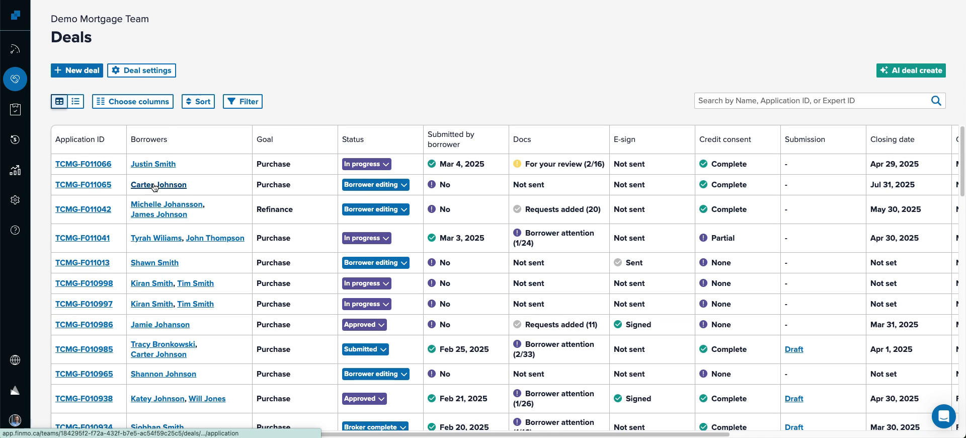
{"action": "left_click", "coordinate": [217, 237]}
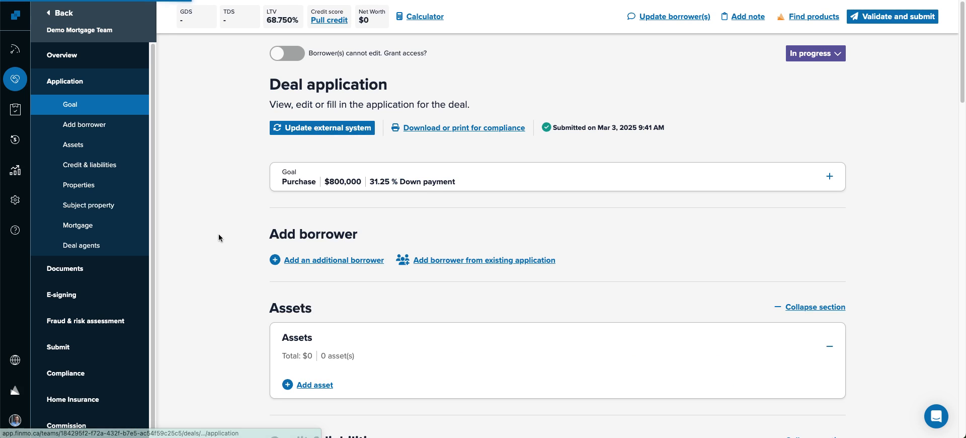
{"action": "left_click_drag", "start_coordinate": [255, 73], "coordinate": [441, 76]}
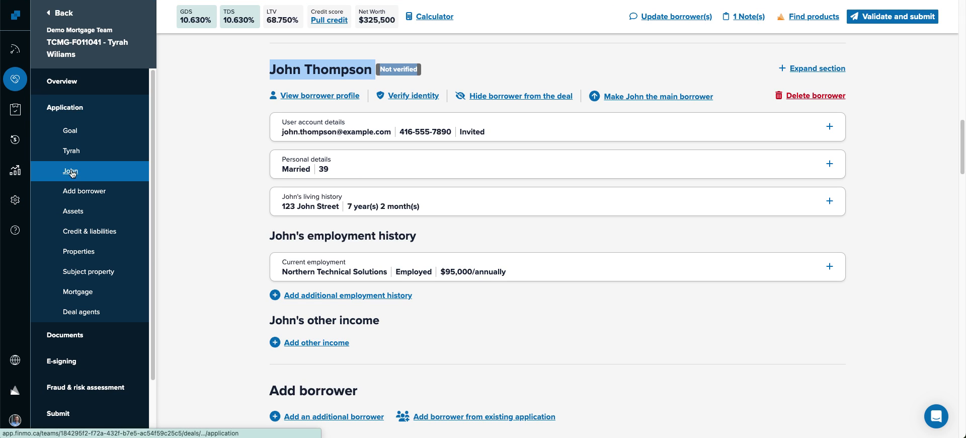
{"action": "left_click", "coordinate": [19, 88]}
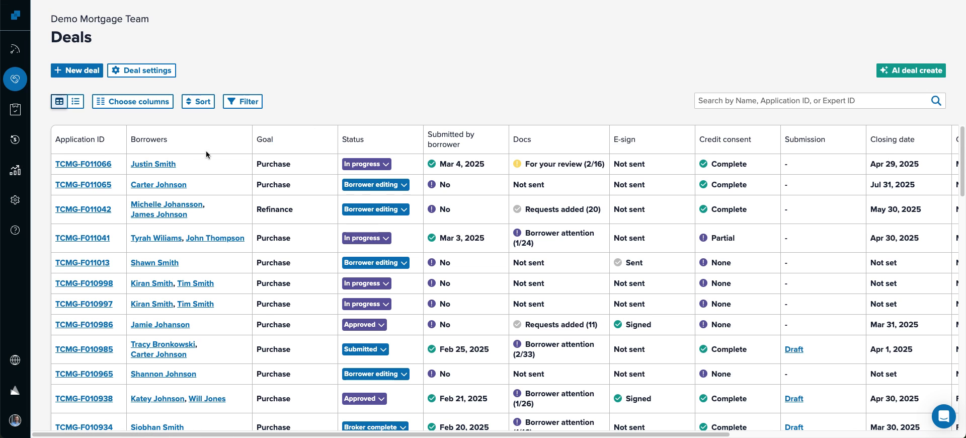
- Open the deal's mortgage calculator and check the purchase price and down payment values
{"action": "left_click", "coordinate": [152, 164]}
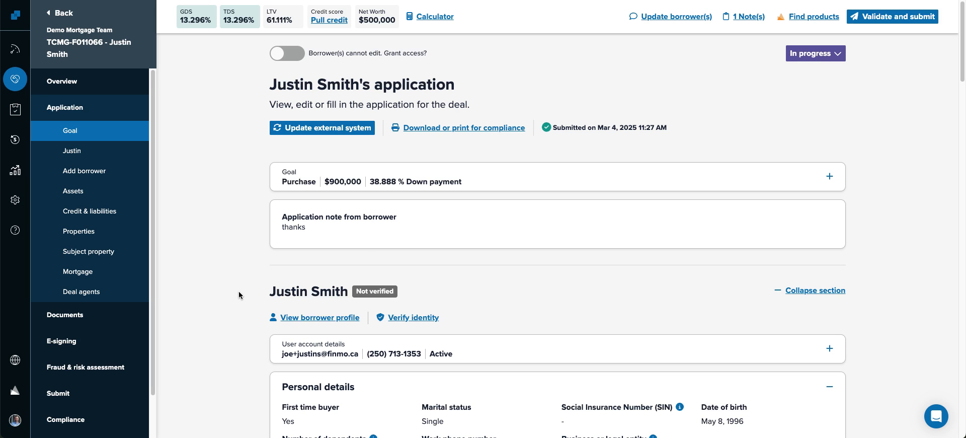
{"action": "left_click", "coordinate": [435, 17]}
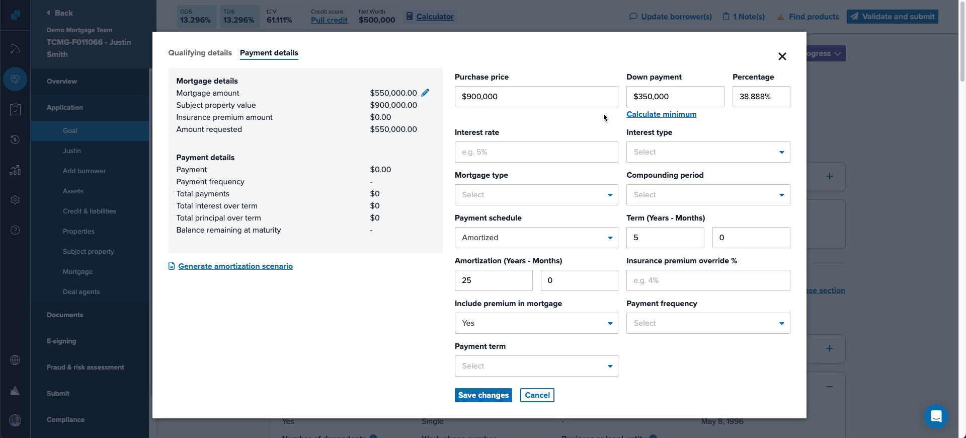
{"action": "left_click", "coordinate": [547, 99]}
{"action": "left_click", "coordinate": [707, 98]}
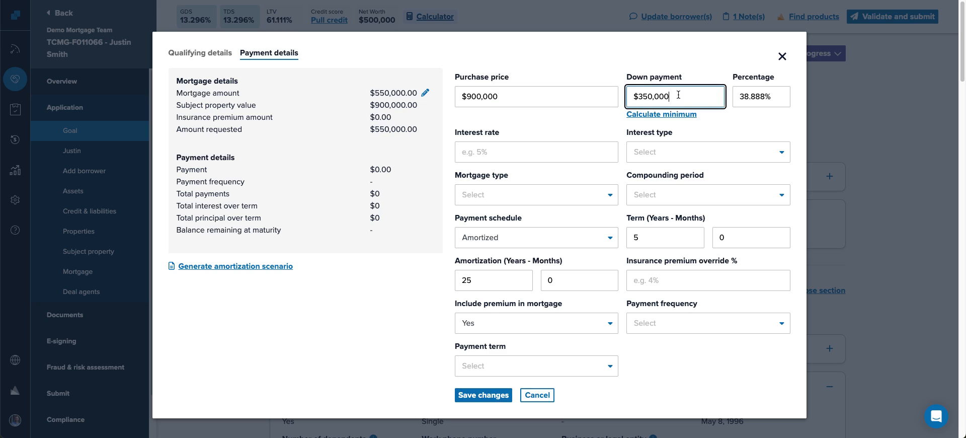
{"action": "left_click", "coordinate": [537, 99]}
- Enter a 4.59% fixed-rate first mortgage compounded semi-annually
{"action": "left_click", "coordinate": [508, 152]}
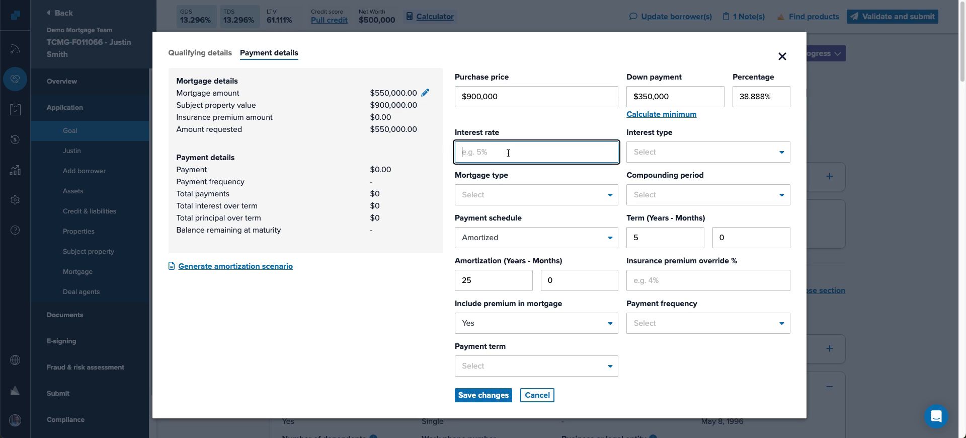
{"action": "type", "text": "4.59%"}
{"action": "key", "text": "Tab"}
{"action": "type", "text": "f"}
{"action": "key", "text": "Tab"}
{"action": "type", "text": "f"}
{"action": "key", "text": "Tab"}
{"action": "type", "text": "s"}
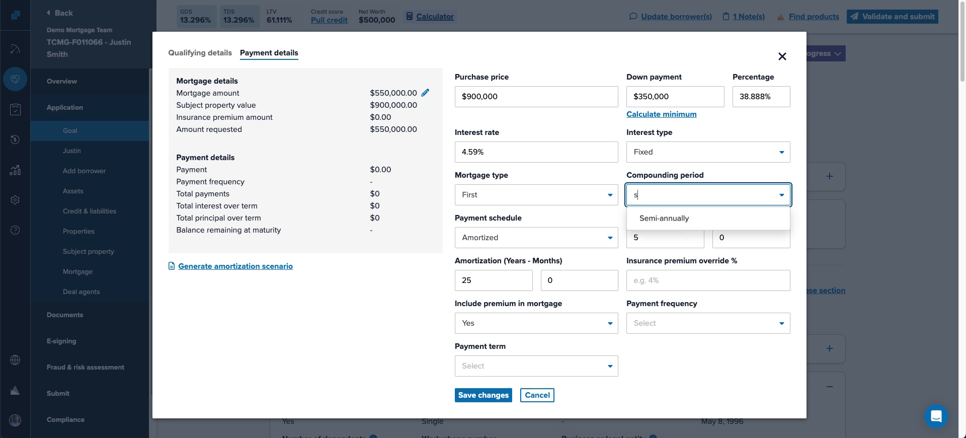
{"action": "key", "text": "Tab"}
{"action": "key", "text": "Tab"}
{"action": "key", "text": "Tab"}
{"action": "key", "text": "Tab"}
{"action": "key", "text": "Tab"}
{"action": "key", "text": "Tab"}
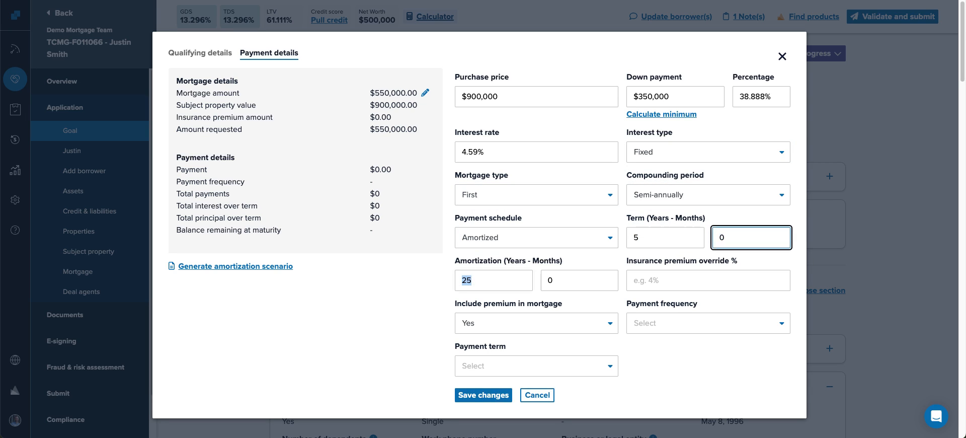
- Exclude the insurance premium, choose monthly payments and a closed term, and save the payment details
{"action": "type", "text": "n"}
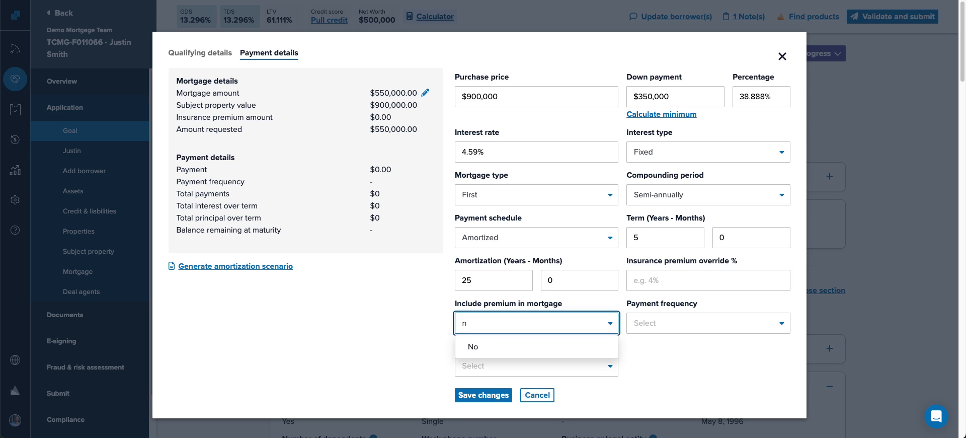
{"action": "key", "text": "Return"}
{"action": "key", "text": "Tab"}
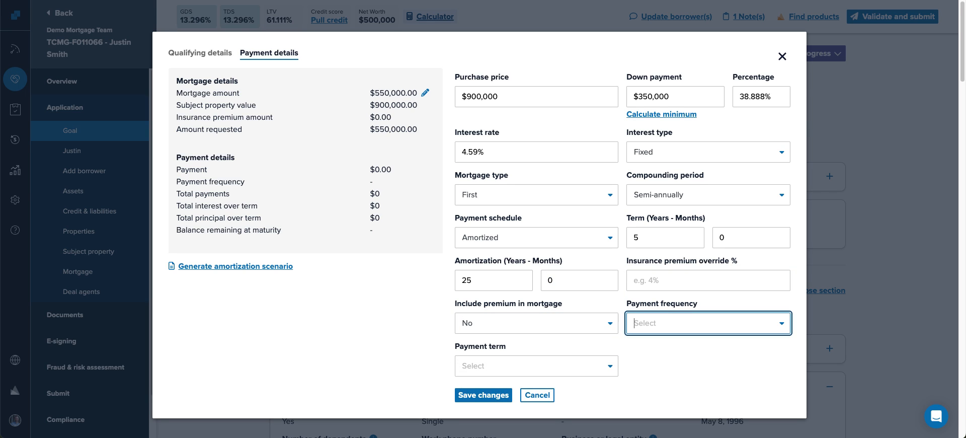
{"action": "type", "text": "m"}
{"action": "key", "text": "Return"}
{"action": "key", "text": "Tab"}
{"action": "type", "text": "c"}
{"action": "key", "text": "Return"}
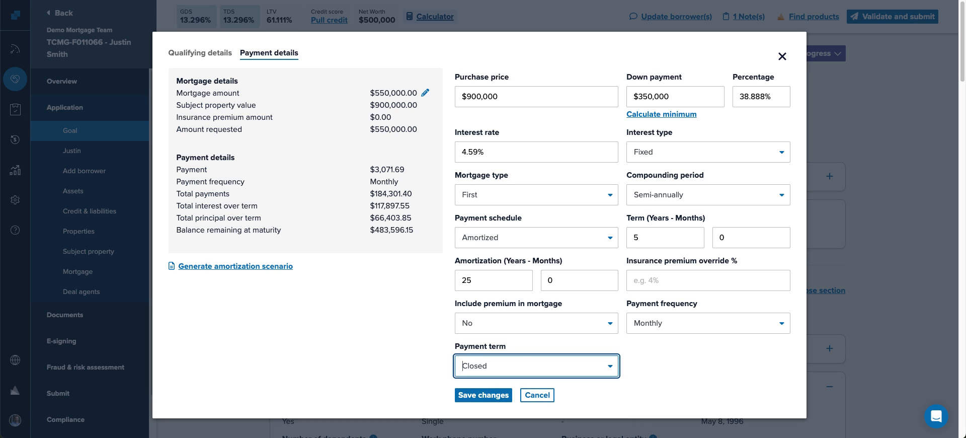
{"action": "left_click", "coordinate": [482, 396]}
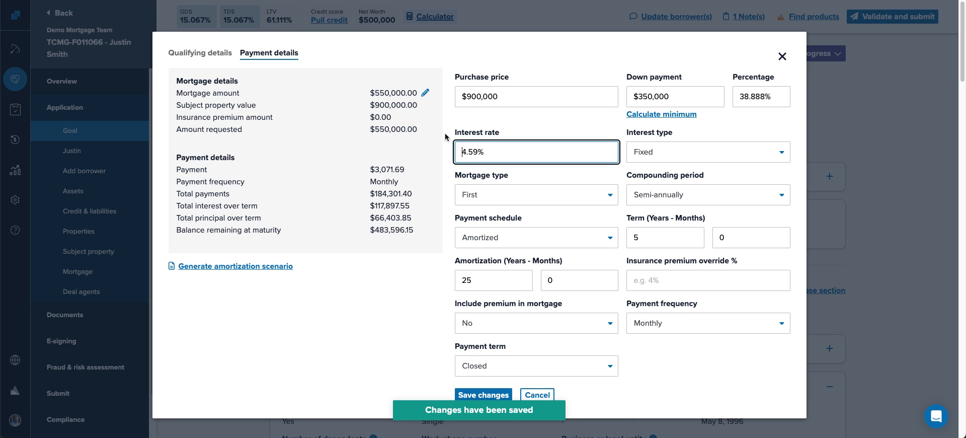
{"action": "left_click", "coordinate": [198, 50]}
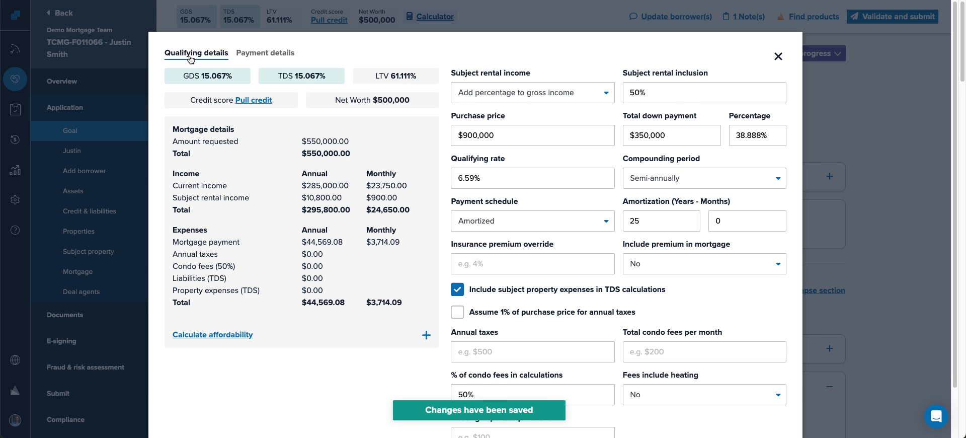
- Review the qualifying rate and keep rental income set to Add percentage to gross income
{"action": "left_click", "coordinate": [488, 179]}
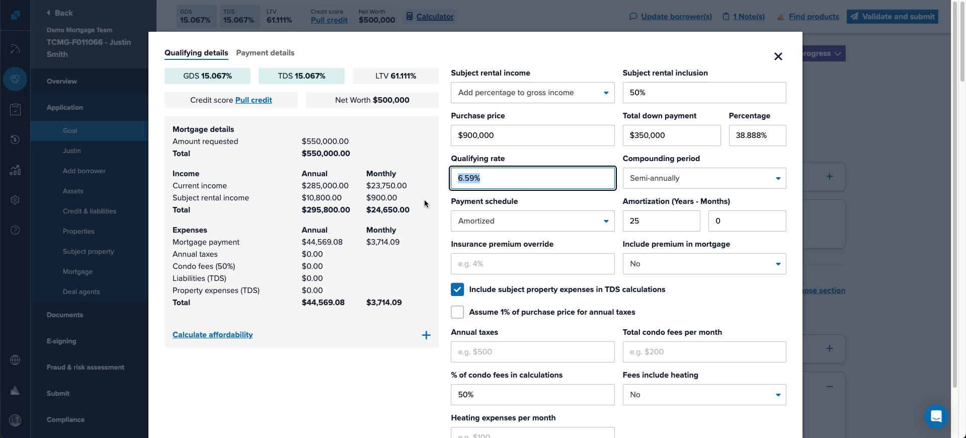
{"action": "left_click_drag", "start_coordinate": [448, 75], "coordinate": [521, 72]}
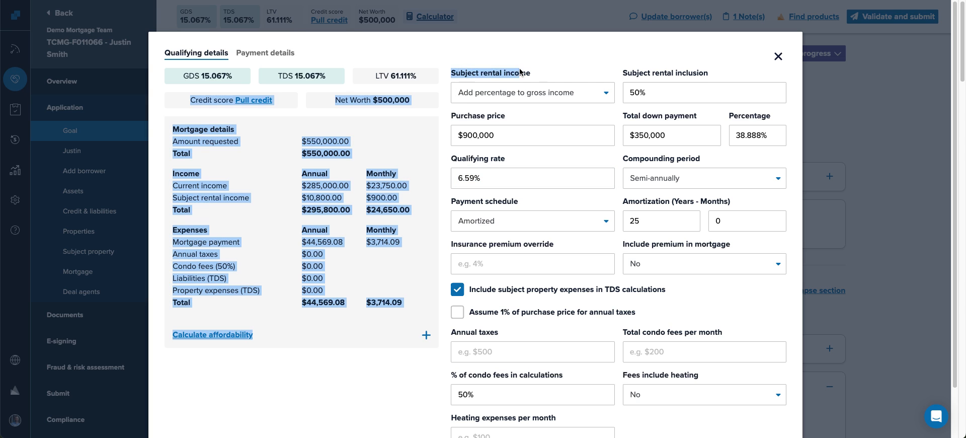
{"action": "left_click", "coordinate": [546, 73]}
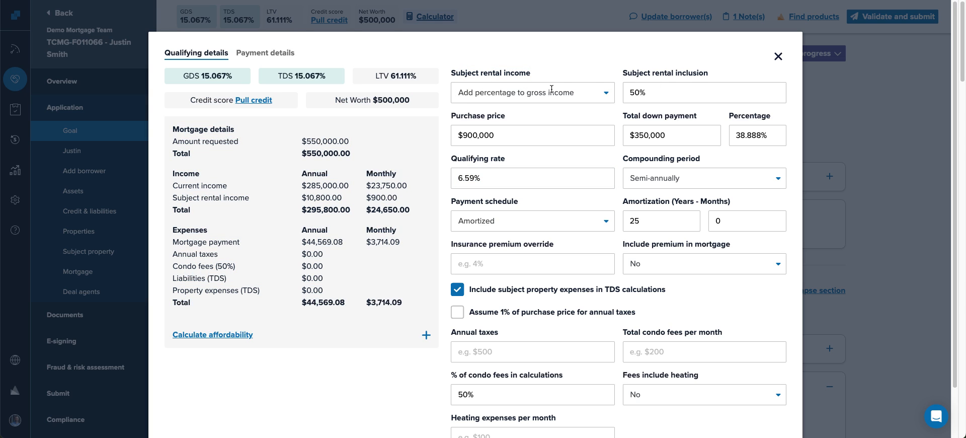
{"action": "left_click", "coordinate": [579, 91]}
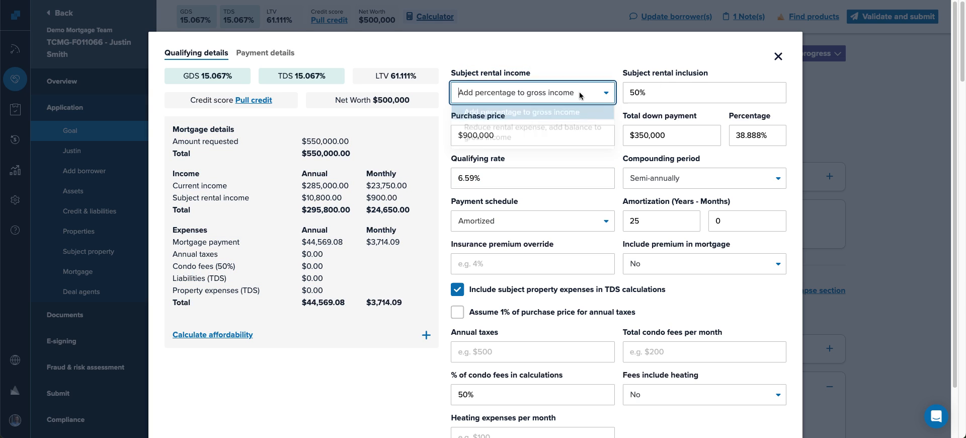
{"action": "left_click", "coordinate": [498, 117]}
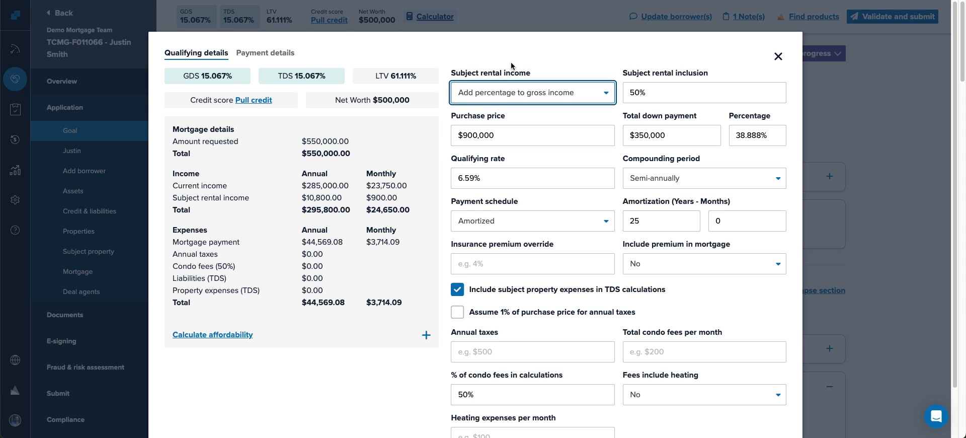
- Enter $5,000 annual taxes and $125 monthly heating, save, and close the calculator
{"action": "scroll", "coordinate": [518, 149], "scroll_direction": "down", "scroll_amount": 2}
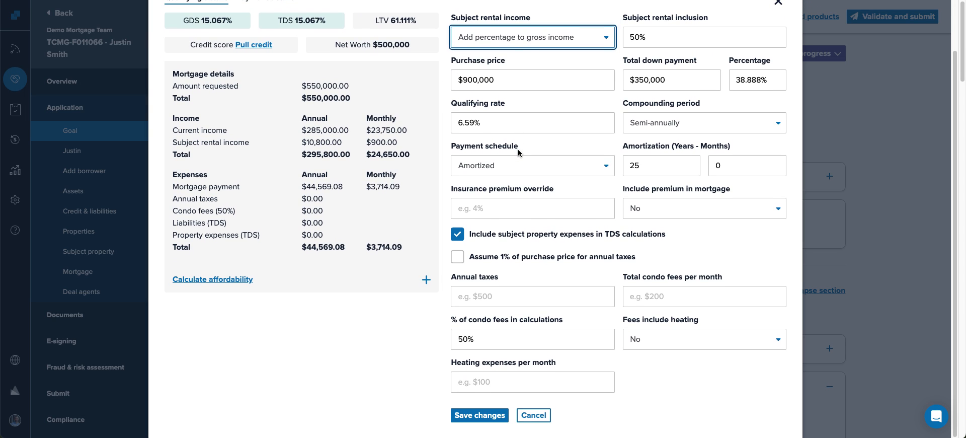
{"action": "left_click_drag", "start_coordinate": [453, 280], "coordinate": [507, 278]}
{"action": "left_click", "coordinate": [503, 296]}
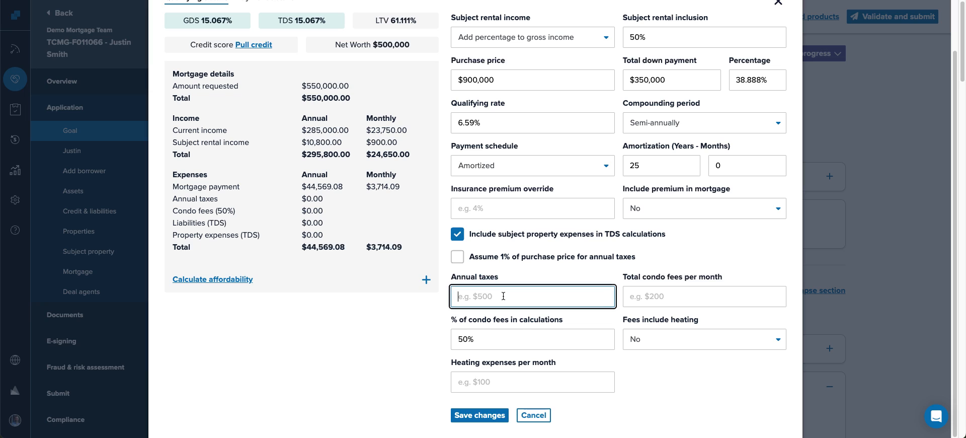
{"action": "type", "text": "5000"}
{"action": "key", "text": "Tab"}
{"action": "key", "text": "Tab"}
{"action": "key", "text": "Tab"}
{"action": "key", "text": "Tab"}
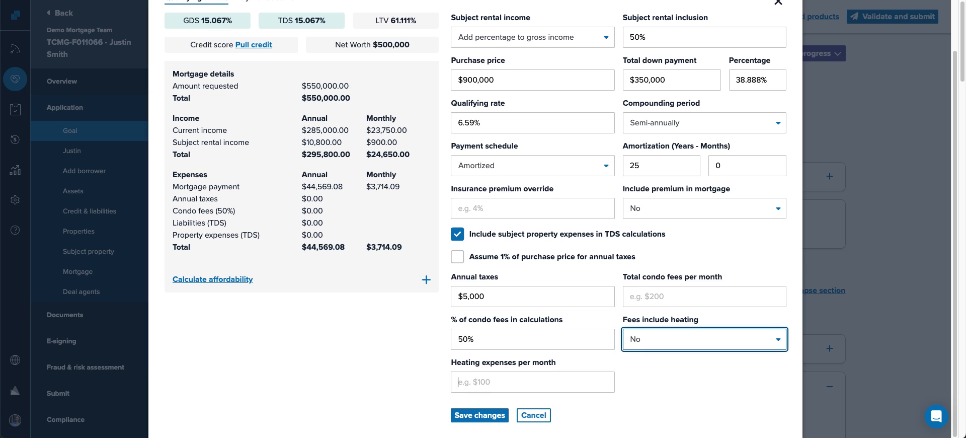
{"action": "type", "text": "125"}
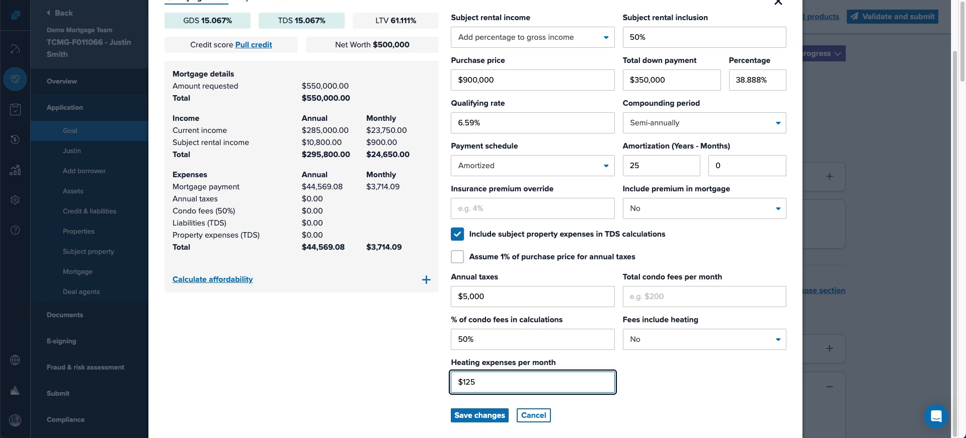
{"action": "left_click", "coordinate": [479, 415]}
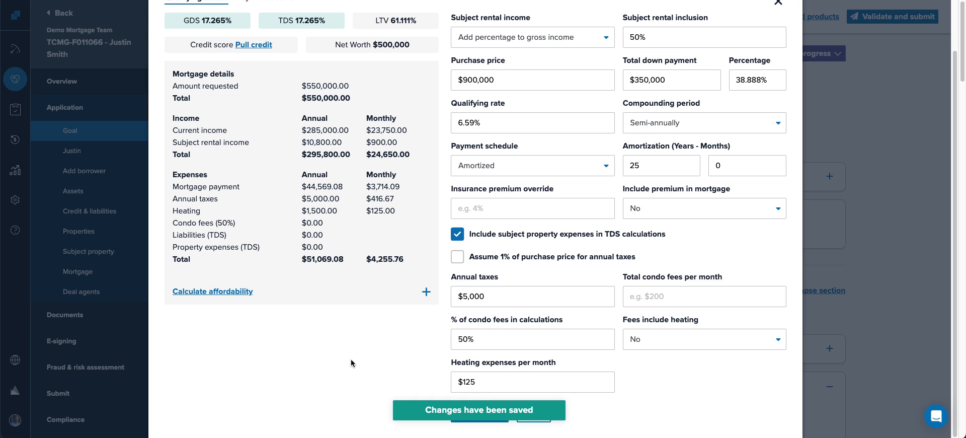
{"action": "scroll", "coordinate": [351, 360], "scroll_direction": "up", "scroll_amount": 2}
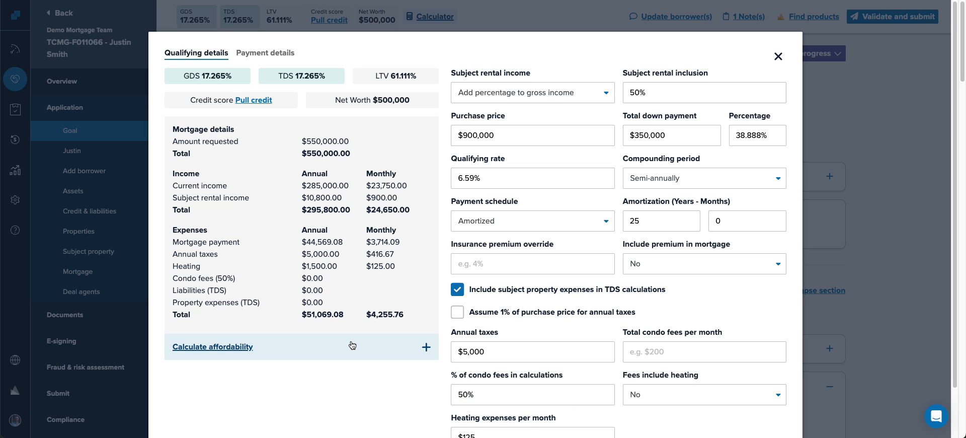
{"action": "double_click", "coordinate": [677, 136]}
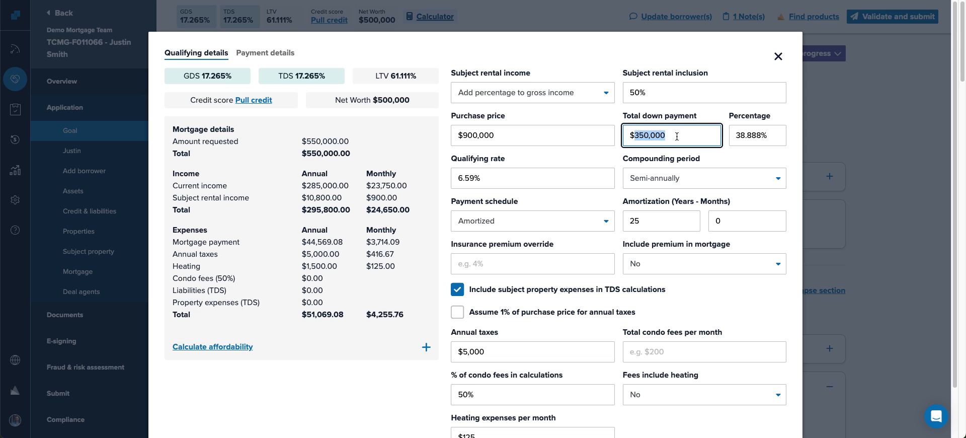
{"action": "left_click", "coordinate": [778, 56]}
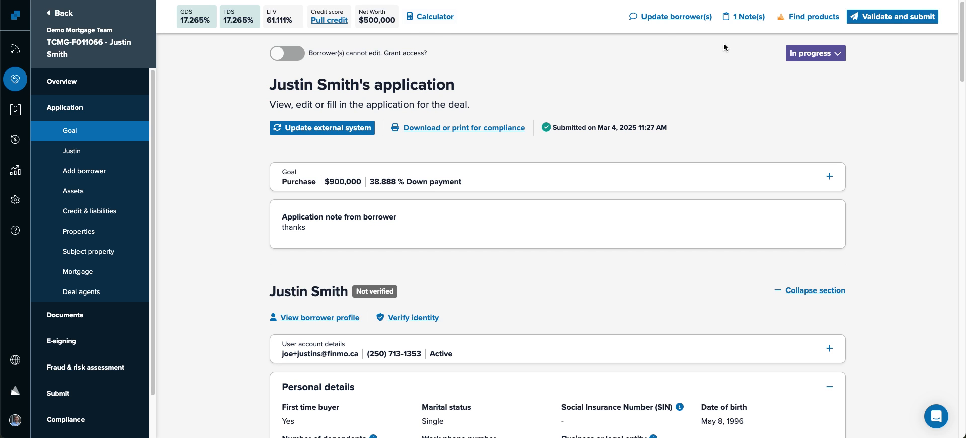
- Reopen the calculator and review the affordability results for maximum purchase price and mortgage
{"action": "left_click", "coordinate": [430, 17]}
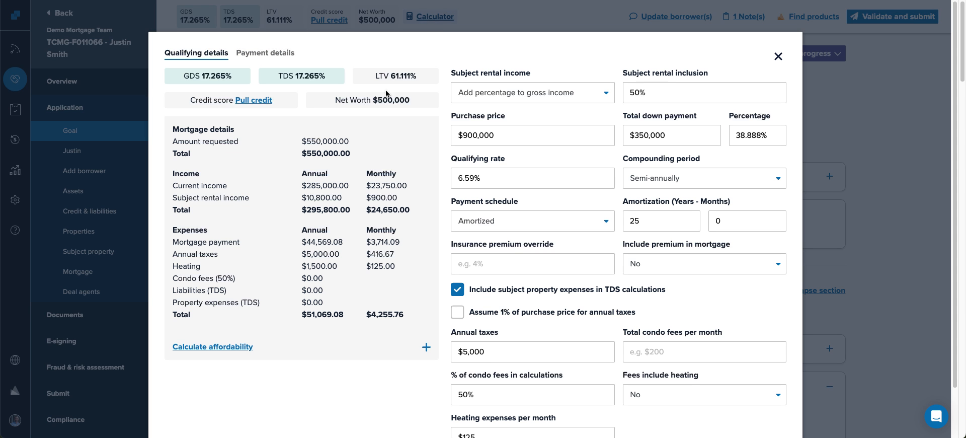
{"action": "left_click", "coordinate": [214, 347]}
{"action": "scroll", "coordinate": [255, 210], "scroll_direction": "down", "scroll_amount": 2}
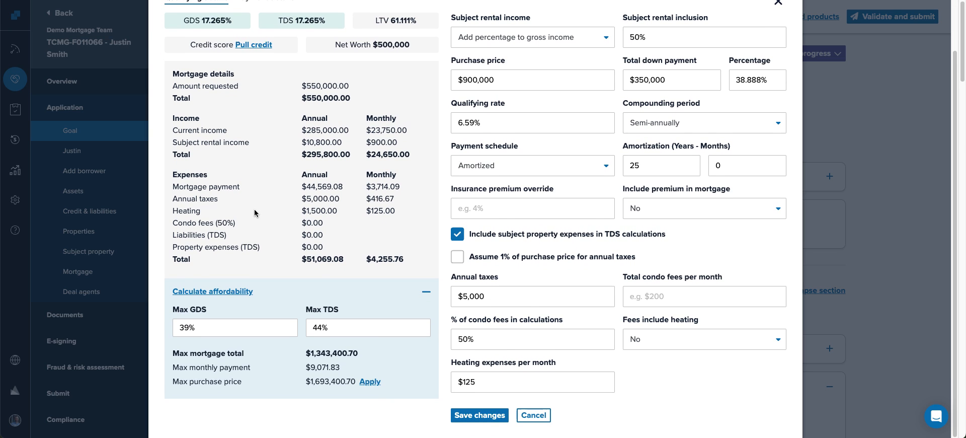
{"action": "left_click_drag", "start_coordinate": [306, 381], "coordinate": [354, 379]}
{"action": "left_click_drag", "start_coordinate": [306, 353], "coordinate": [354, 353]}
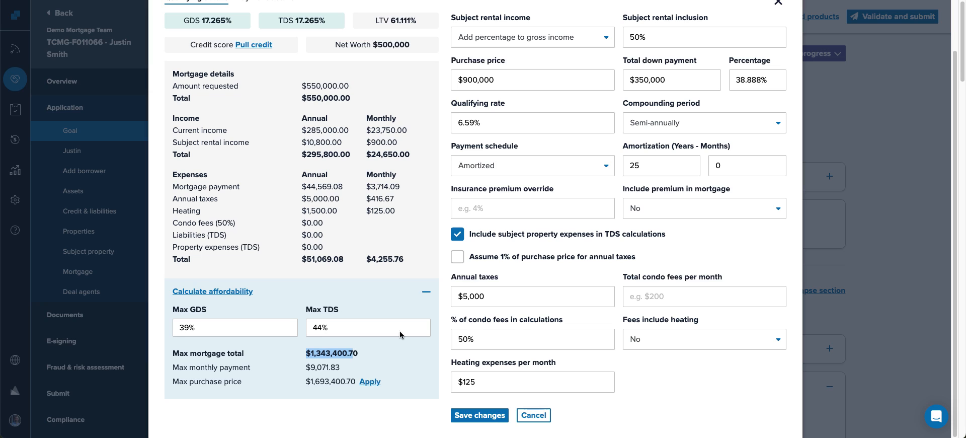
- Try a $400,000 total down payment, then restore it to $350,000
{"action": "left_click", "coordinate": [666, 83]}
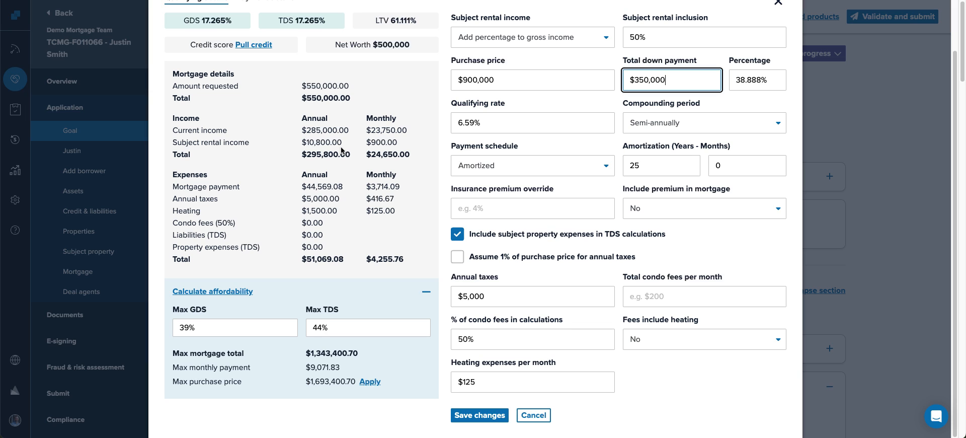
{"action": "triple_click", "coordinate": [655, 73]}
{"action": "type", "text": "400000"}
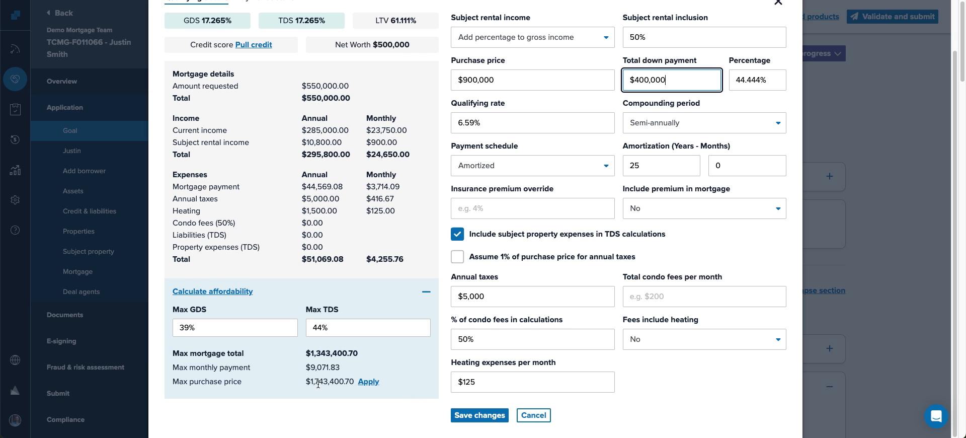
{"action": "key", "text": "BackSpace"}
{"action": "key", "text": "BackSpace"}
{"action": "key", "text": "BackSpace"}
{"action": "key", "text": "BackSpace"}
{"action": "key", "text": "BackSpace"}
{"action": "key", "text": "BackSpace"}
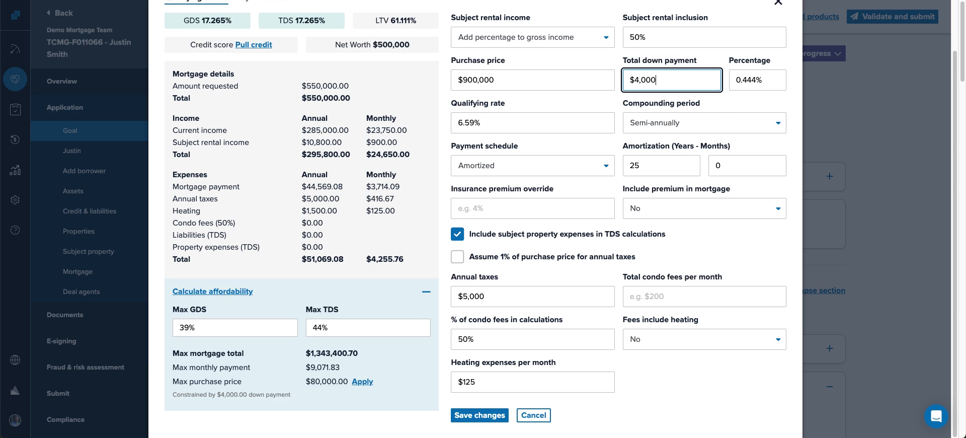
{"action": "type", "text": "350000"}
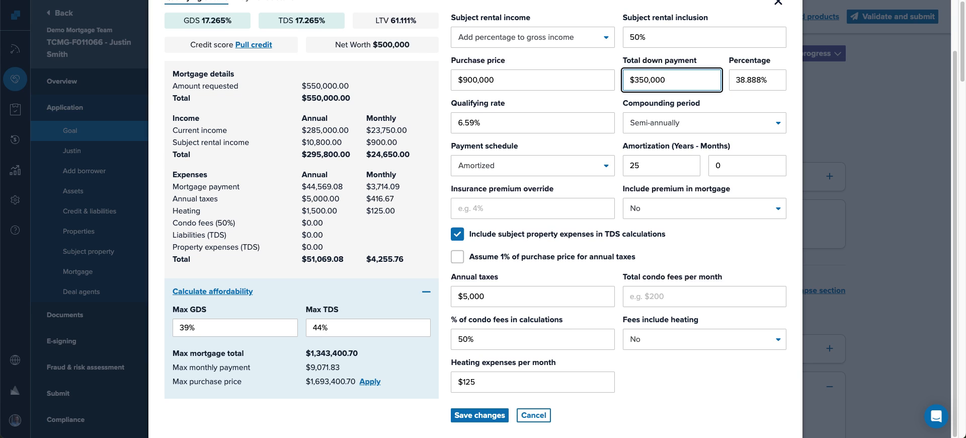
- Apply the $1,693,400.70 maximum purchase price to the deal and save it
{"action": "left_click", "coordinate": [389, 408]}
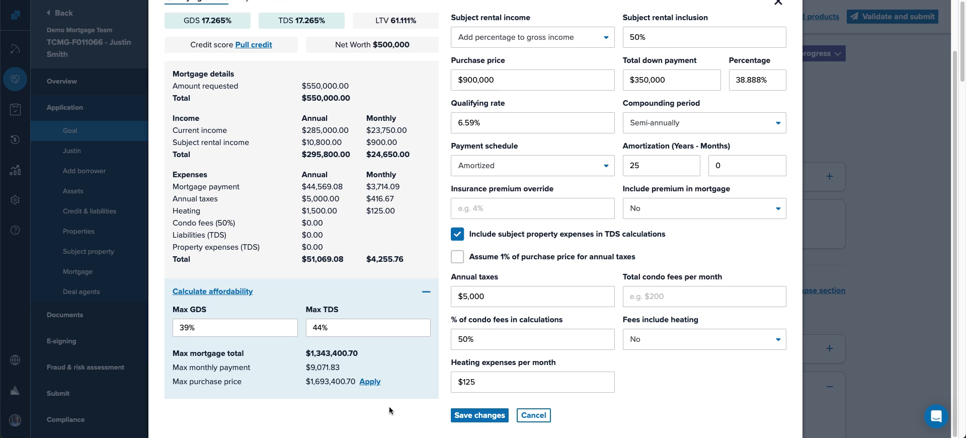
{"action": "left_click", "coordinate": [369, 382]}
{"action": "left_click_drag", "start_coordinate": [456, 79], "coordinate": [535, 83]}
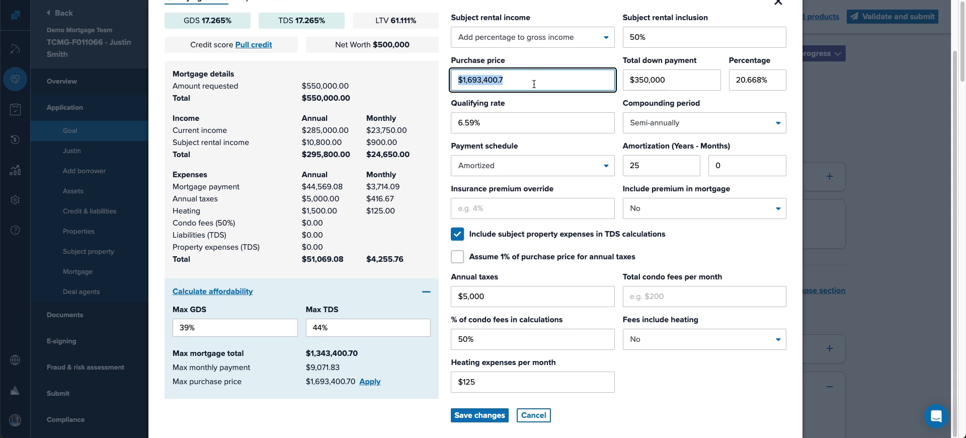
{"action": "left_click", "coordinate": [469, 416]}
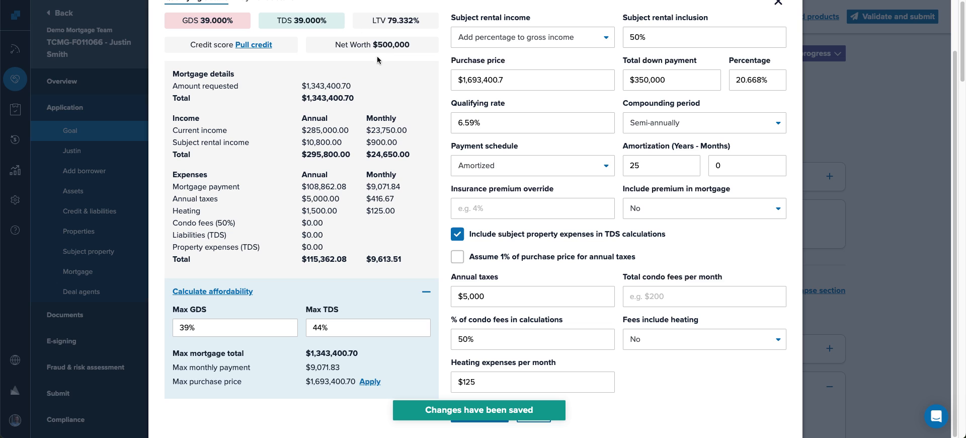
{"action": "scroll", "coordinate": [416, 161], "scroll_direction": "up", "scroll_amount": 1}
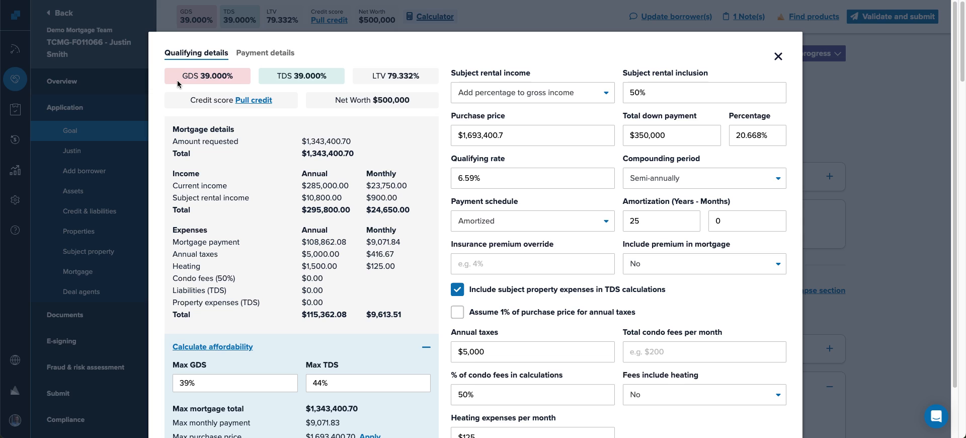
- Change the purchase price back to $900,000 and save
{"action": "double_click", "coordinate": [533, 132]}
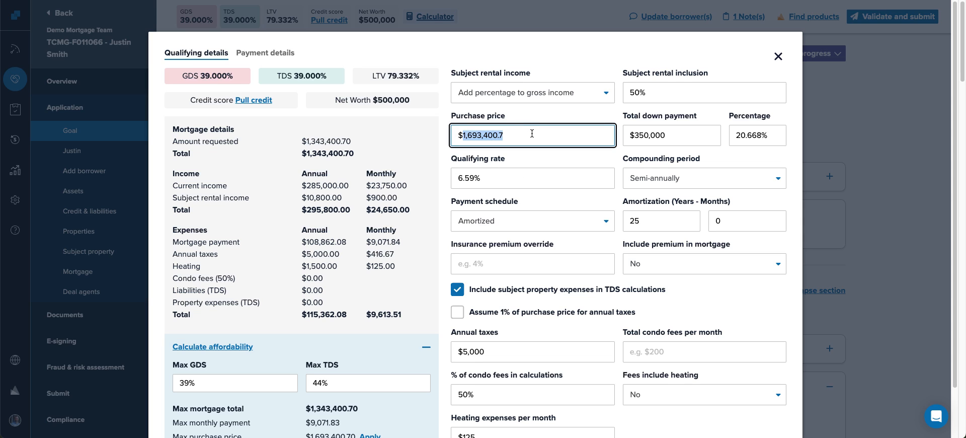
{"action": "type", "text": "900,000"}
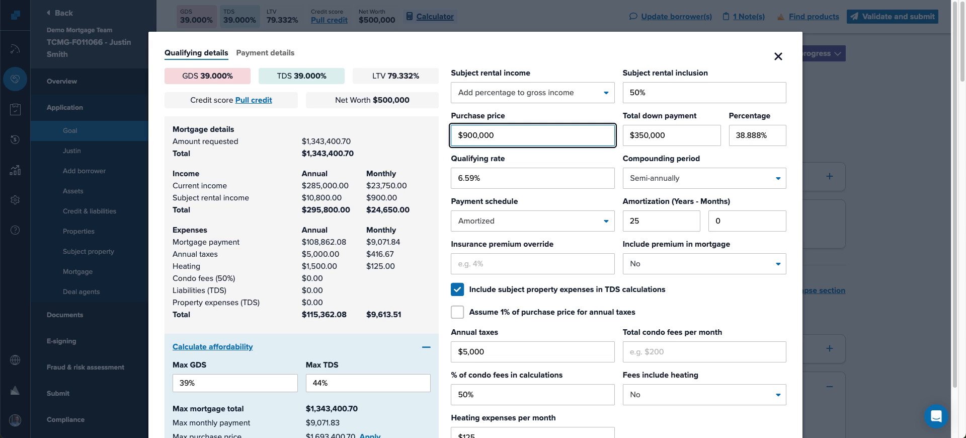
{"action": "key", "text": "Tab"}
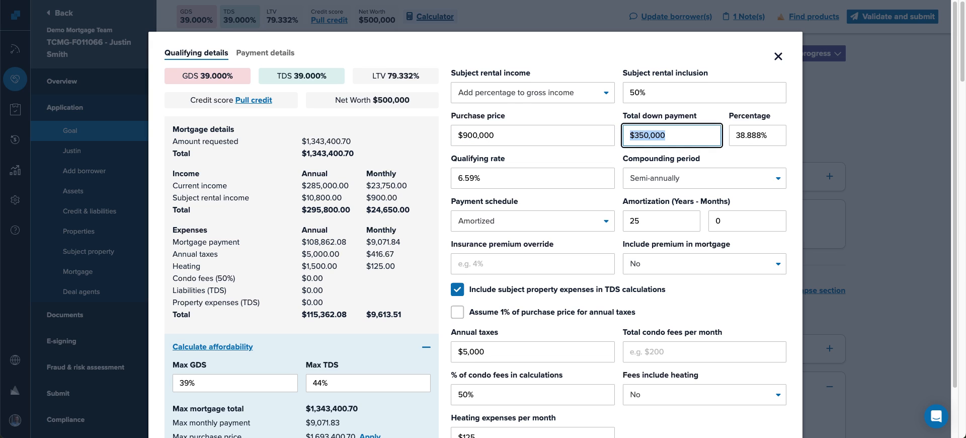
{"action": "scroll", "coordinate": [408, 375], "scroll_direction": "down", "scroll_amount": 1}
{"action": "left_click", "coordinate": [489, 422]}
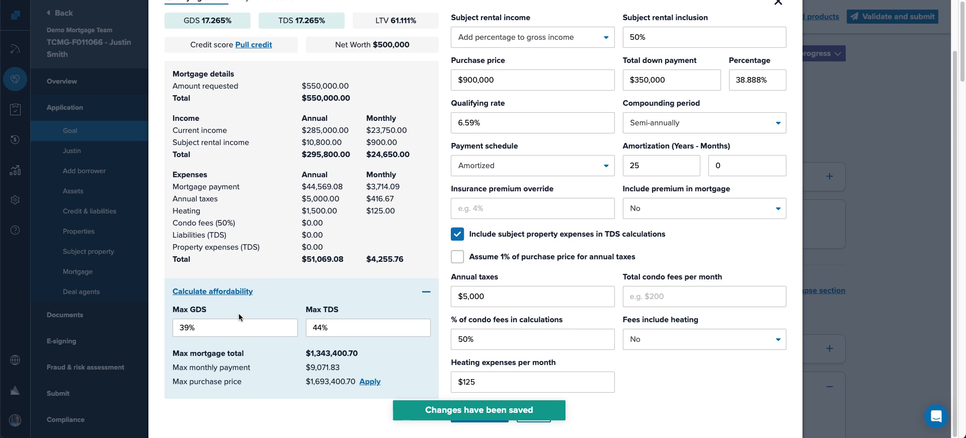
{"action": "triple_click", "coordinate": [196, 328]}
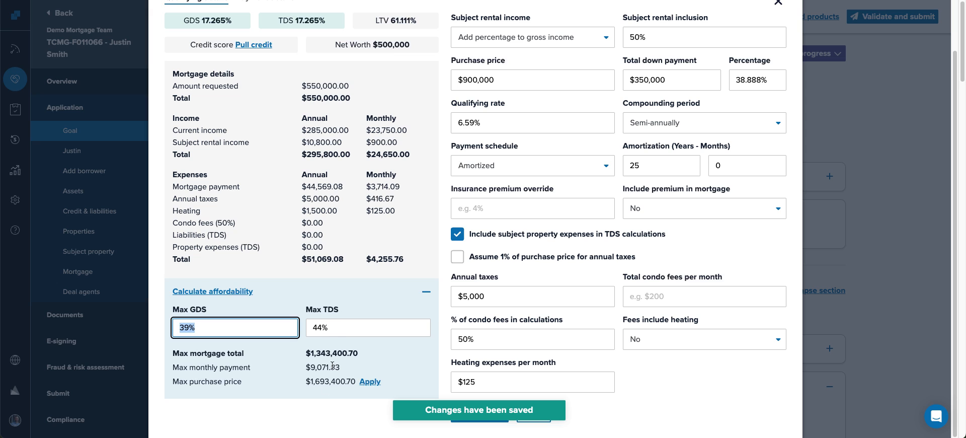
{"action": "scroll", "coordinate": [716, 361], "scroll_direction": "up", "scroll_amount": 2}
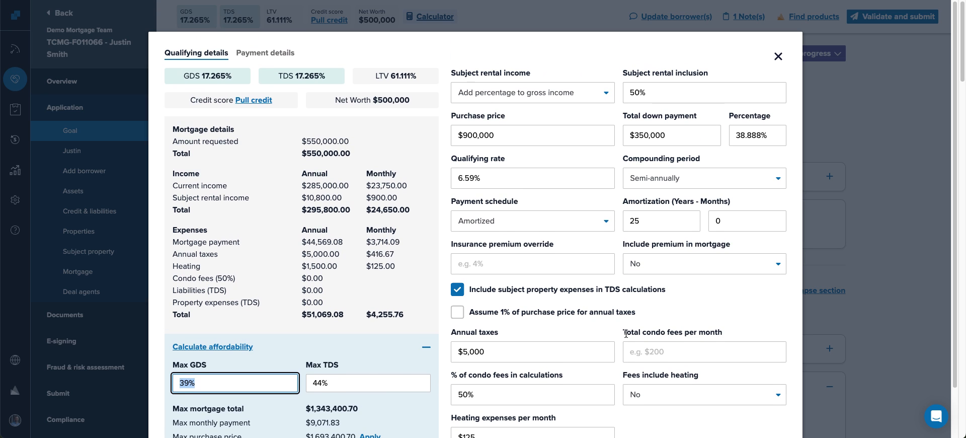
{"action": "left_click", "coordinate": [261, 56]}
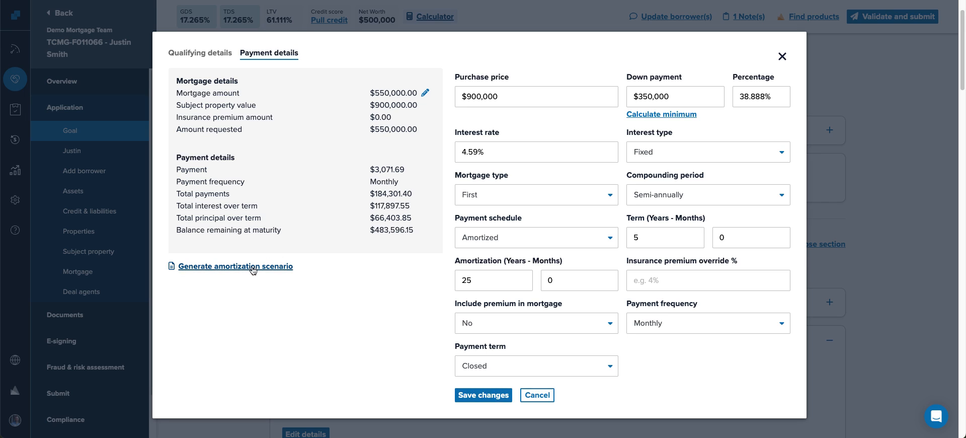
- Generate an amortization scenario, then save Accelerated bi-weekly payments and regenerate it
{"action": "left_click", "coordinate": [229, 268]}
{"action": "left_click", "coordinate": [674, 323]}
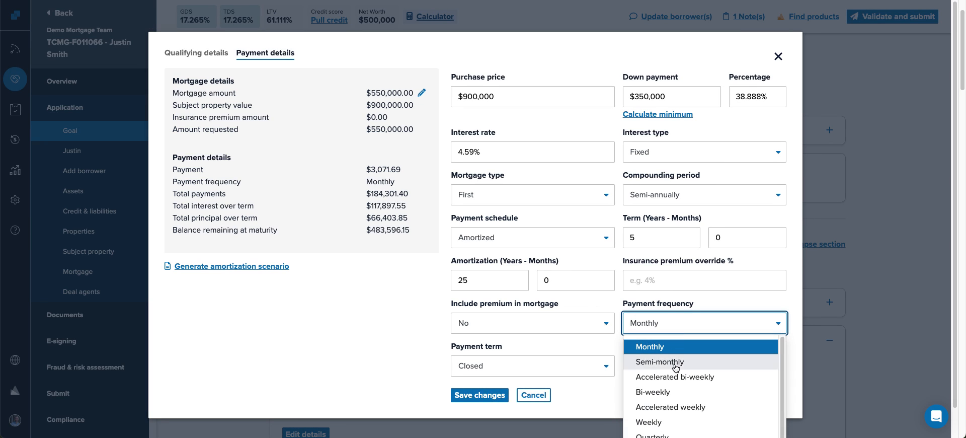
{"action": "left_click", "coordinate": [657, 376]}
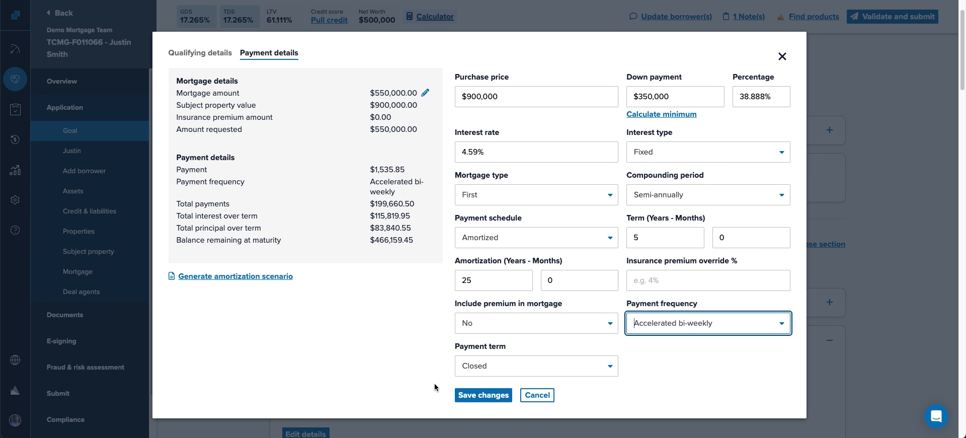
{"action": "left_click", "coordinate": [460, 395]}
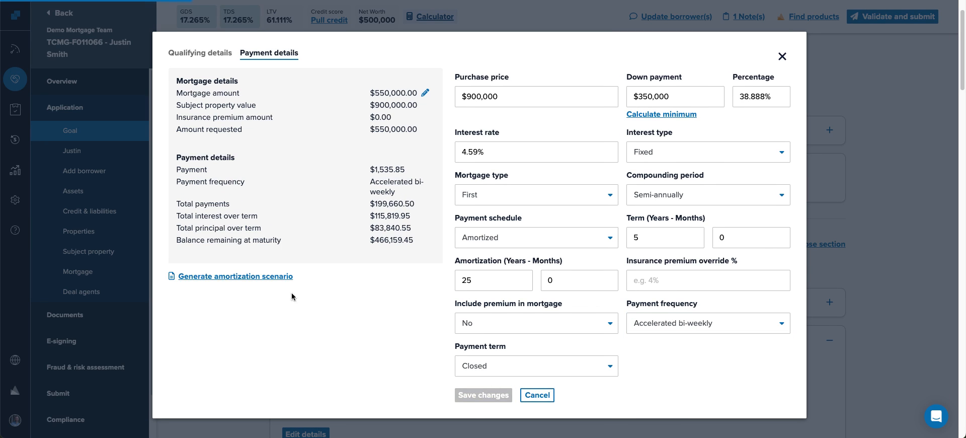
{"action": "left_click", "coordinate": [201, 277]}
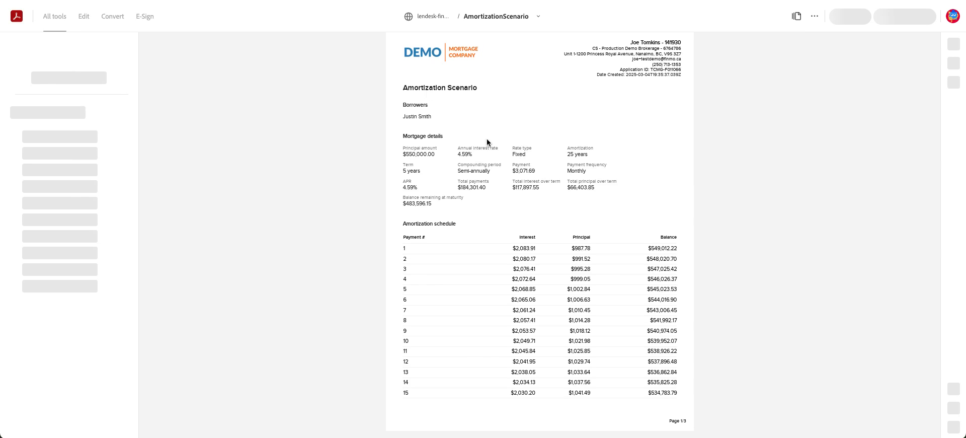
- Zoom into both amortization PDFs to compare end-of-term balances, $483,596.15 versus the bi-weekly one
{"action": "left_click", "coordinate": [953, 406]}
{"action": "scroll", "coordinate": [693, 322], "scroll_direction": "down", "scroll_amount": 5}
{"action": "scroll", "coordinate": [696, 328], "scroll_direction": "down", "scroll_amount": 10}
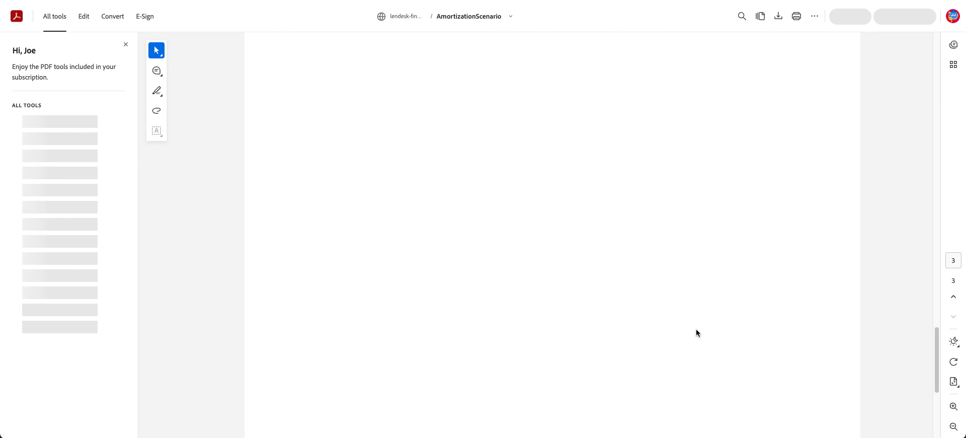
{"action": "left_click_drag", "start_coordinate": [771, 98], "coordinate": [829, 99]}
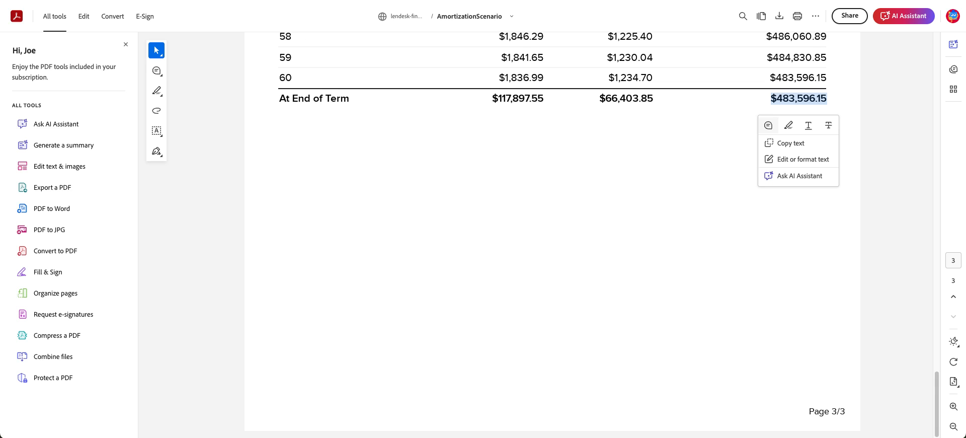
{"action": "key", "text": "ctrl+Tab"}
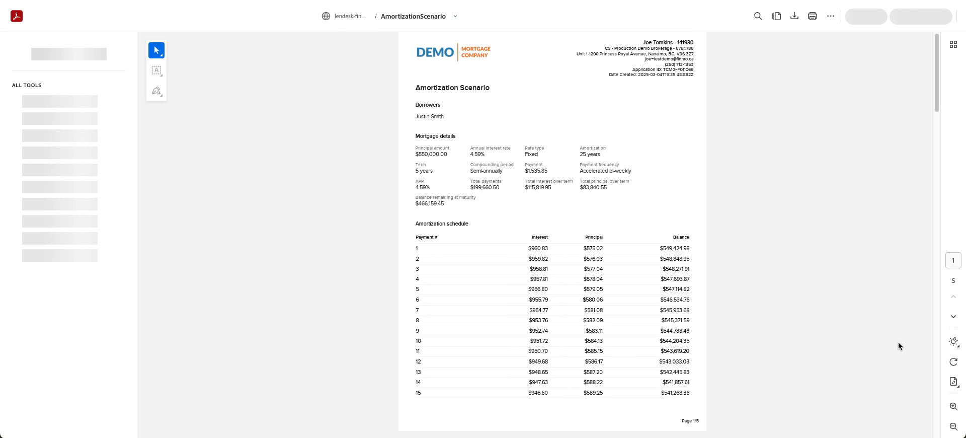
{"action": "left_click", "coordinate": [954, 406]}
{"action": "left_click", "coordinate": [953, 406]}
{"action": "scroll", "coordinate": [735, 341], "scroll_direction": "down", "scroll_amount": 20}
{"action": "scroll", "coordinate": [729, 341], "scroll_direction": "down", "scroll_amount": 15}
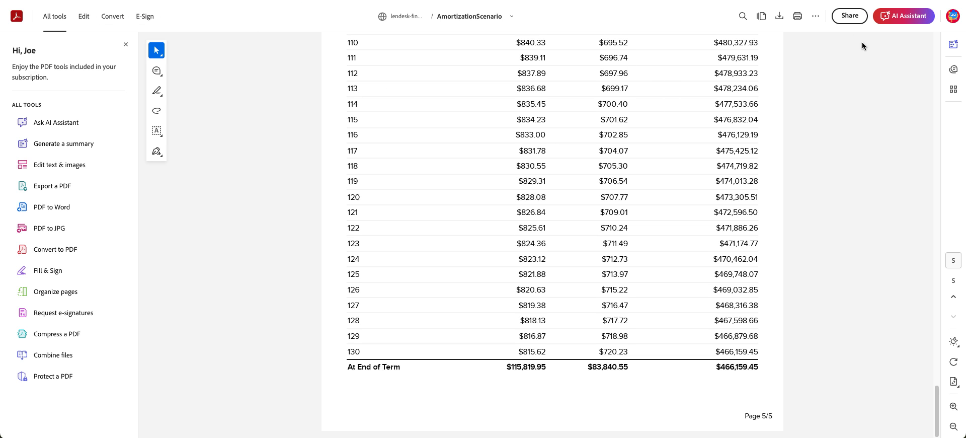
{"action": "key", "text": "ctrl+shift+Tab"}
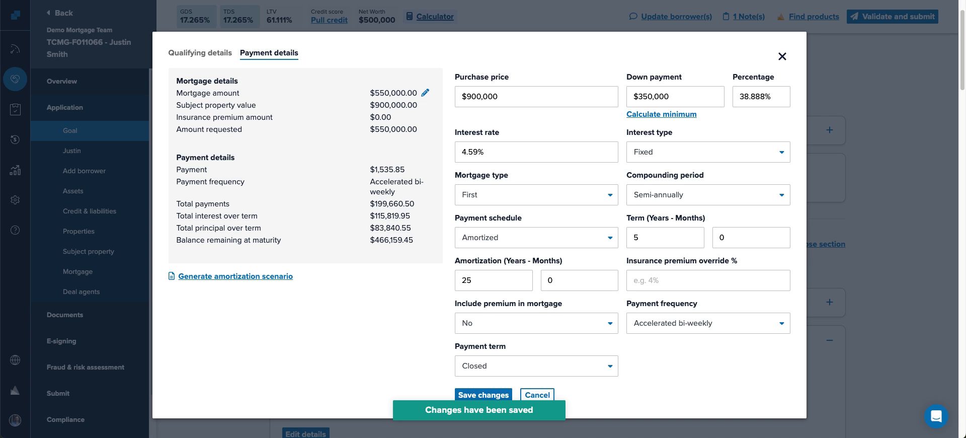
- Close the payment details and collapse the personal details and living history sections
{"action": "left_click", "coordinate": [782, 59]}
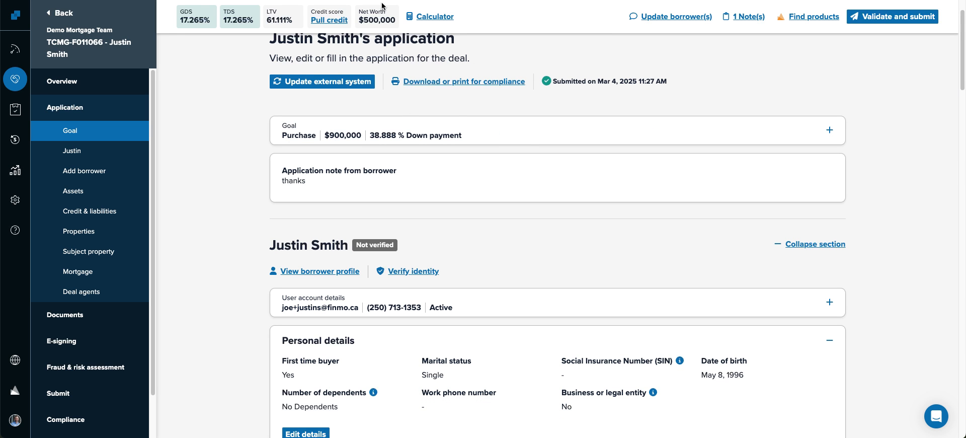
{"action": "scroll", "coordinate": [191, 150], "scroll_direction": "down", "scroll_amount": 4}
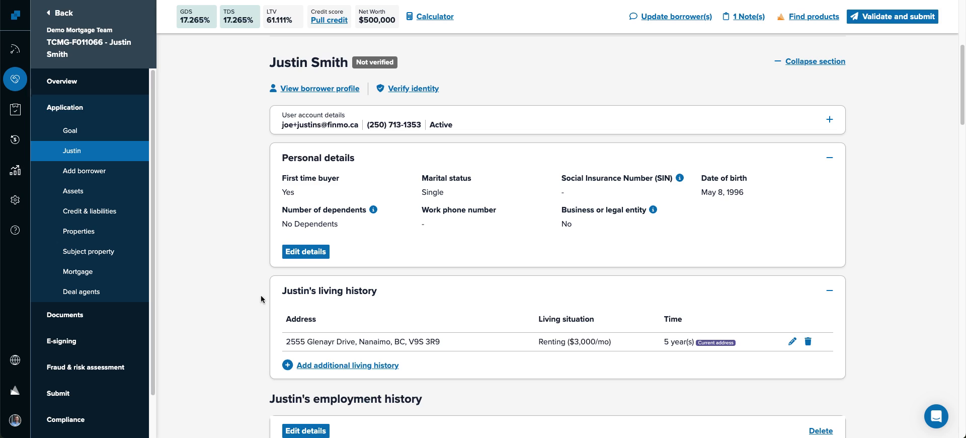
{"action": "left_click", "coordinate": [497, 156]}
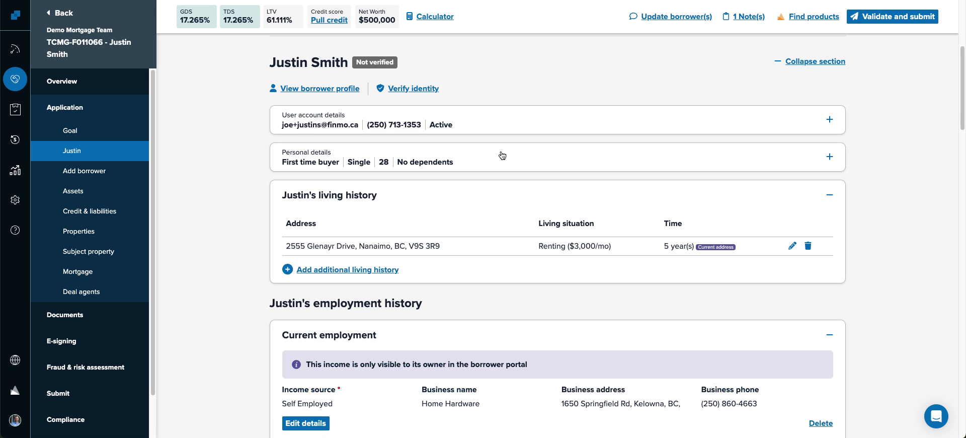
{"action": "left_click", "coordinate": [480, 196]}
{"action": "scroll", "coordinate": [241, 223], "scroll_direction": "down", "scroll_amount": 2}
{"action": "scroll", "coordinate": [241, 223], "scroll_direction": "down", "scroll_amount": 3}
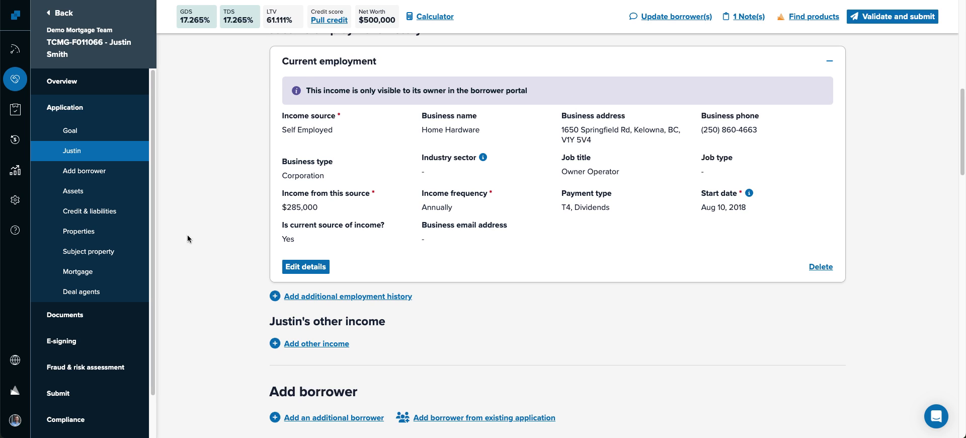
- Set current employment's industry sector to Retail Sales and job type to Full Time, then save
{"action": "left_click", "coordinate": [326, 267]}
{"action": "scroll", "coordinate": [411, 264], "scroll_direction": "down", "scroll_amount": 3}
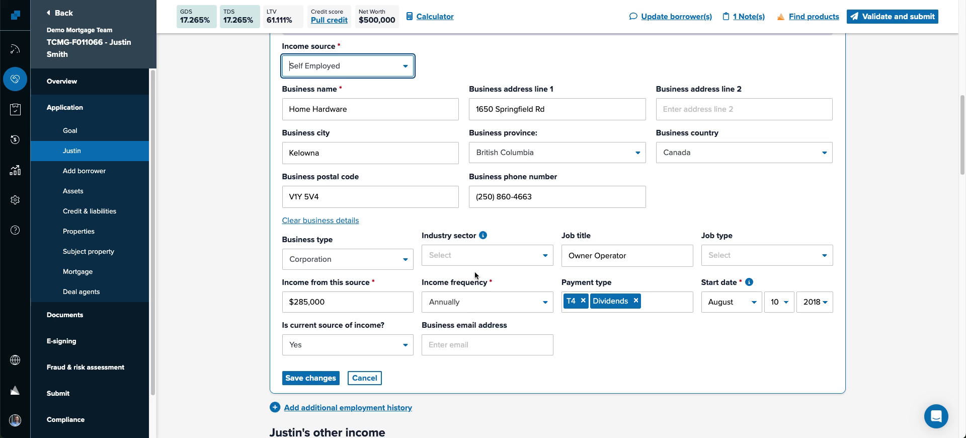
{"action": "left_click", "coordinate": [453, 255]}
{"action": "left_click", "coordinate": [452, 369]}
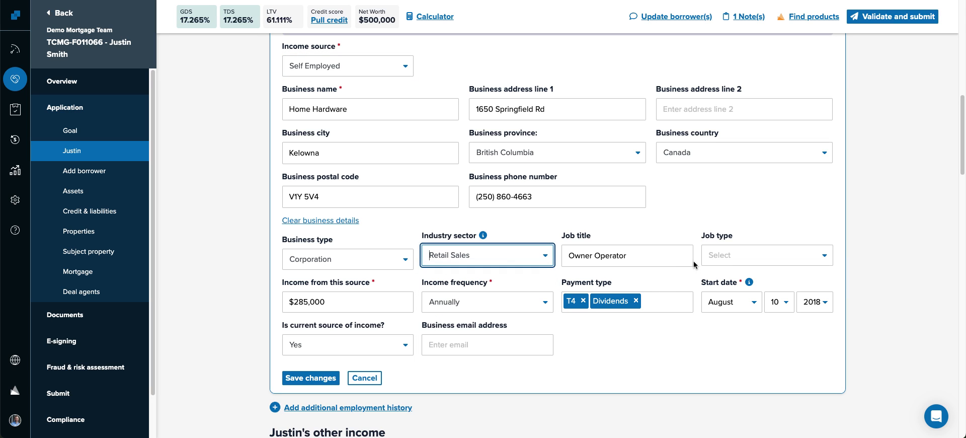
{"action": "left_click", "coordinate": [707, 257]}
{"action": "left_click", "coordinate": [726, 280]}
{"action": "left_click", "coordinate": [322, 379]}
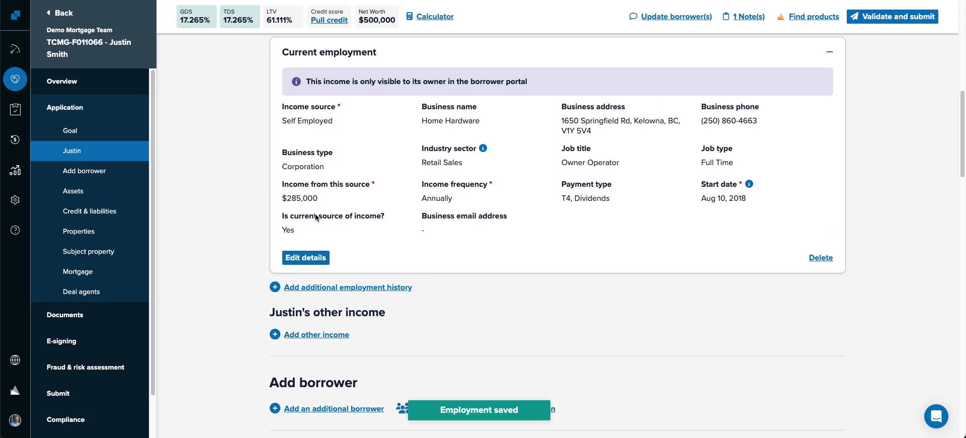
{"action": "left_click_drag", "start_coordinate": [318, 198], "coordinate": [285, 199]}
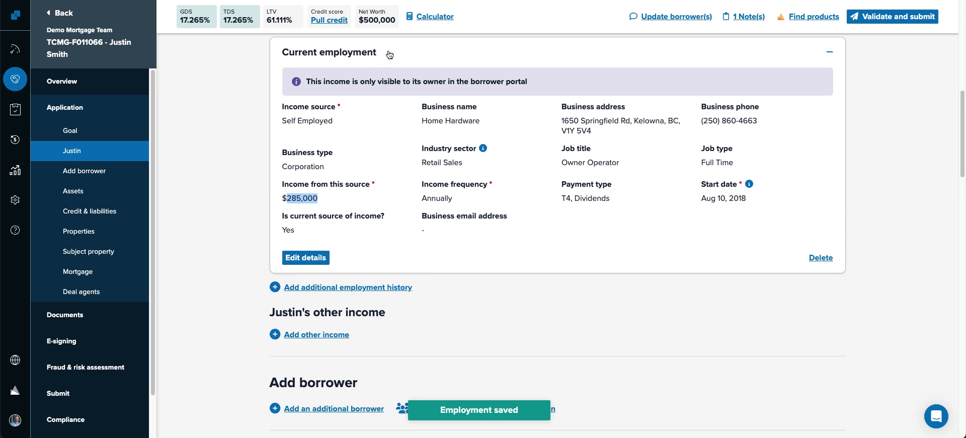
- Open the Documents section in a new browser tab and switch to it
{"action": "right_click", "coordinate": [71, 315]}
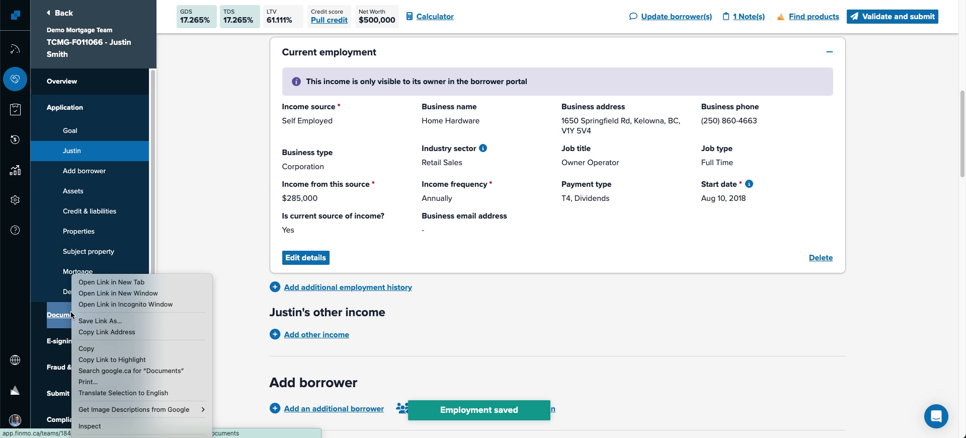
{"action": "left_click", "coordinate": [112, 283]}
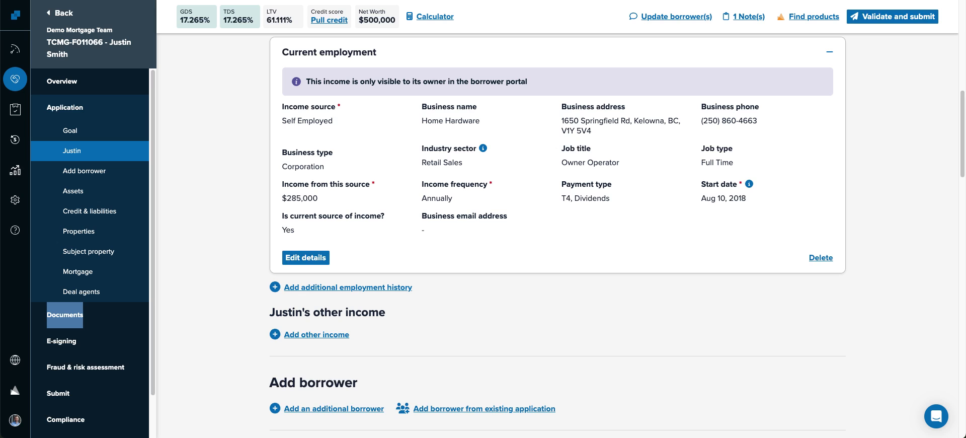
{"action": "key", "text": "ctrl+Tab"}
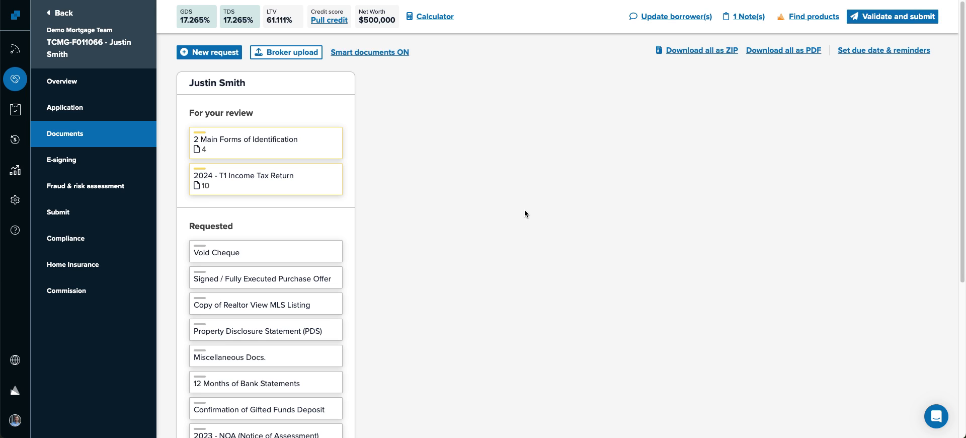
- View all four files in 2 Main Forms of Identification, then hide 1971 Toyota Hilux.png
{"action": "left_click", "coordinate": [242, 132]}
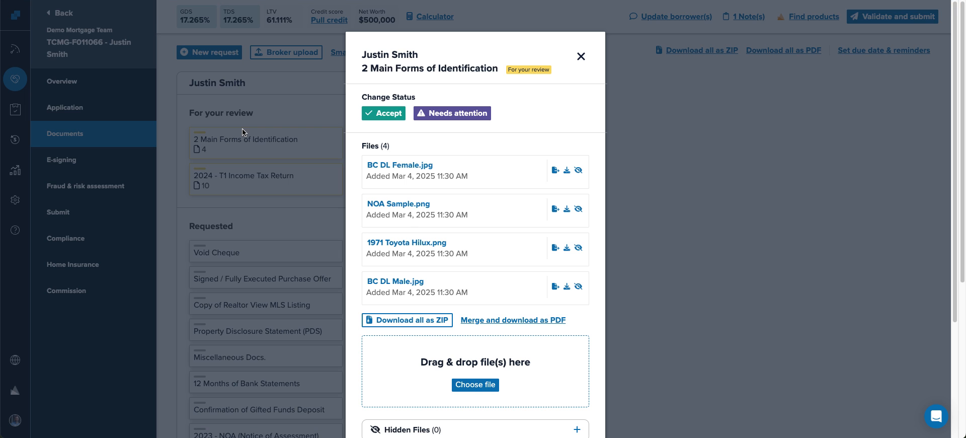
{"action": "left_click", "coordinate": [403, 165]}
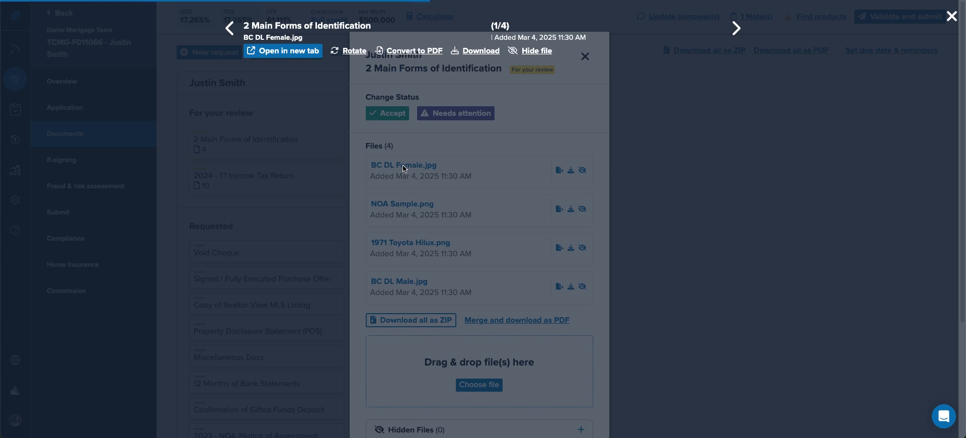
{"action": "left_click", "coordinate": [737, 28]}
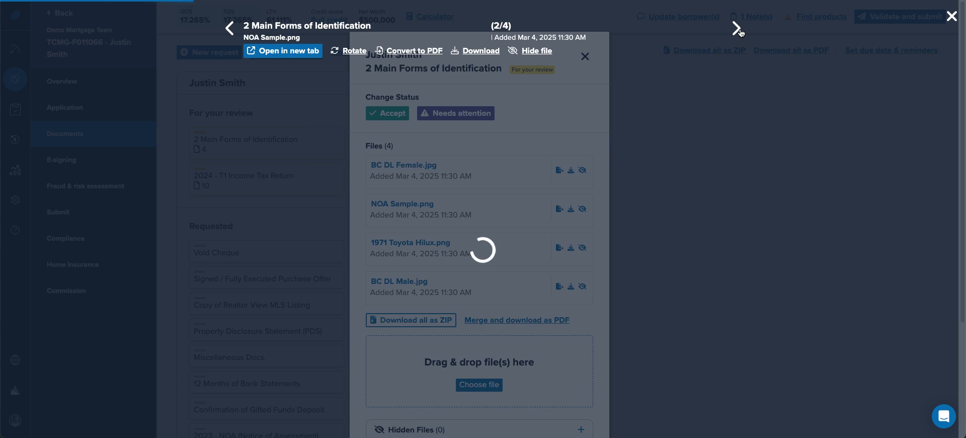
{"action": "left_click", "coordinate": [737, 29]}
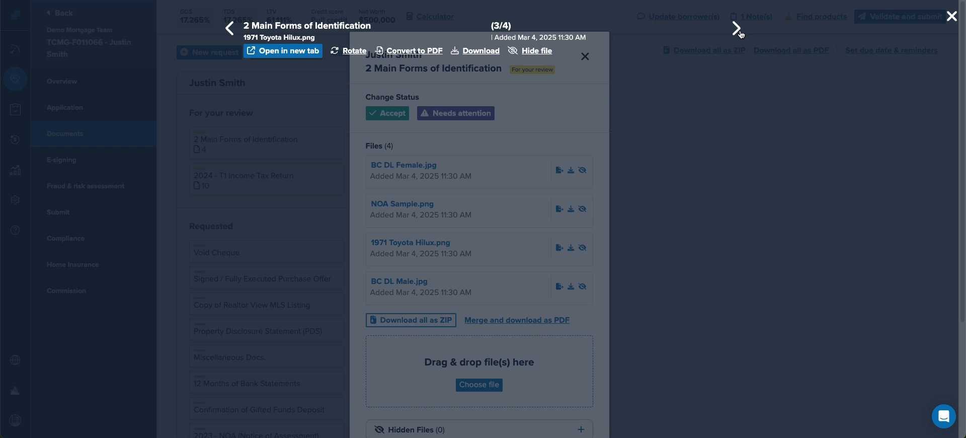
{"action": "left_click", "coordinate": [739, 32]}
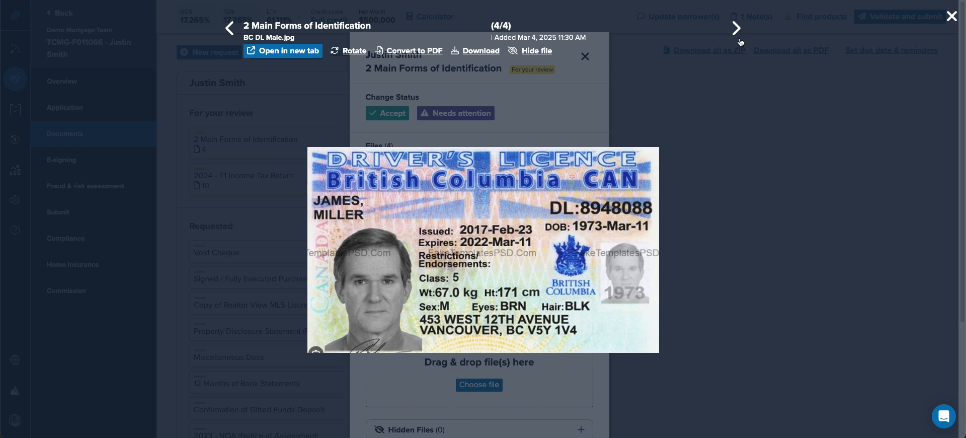
{"action": "left_click", "coordinate": [787, 182]}
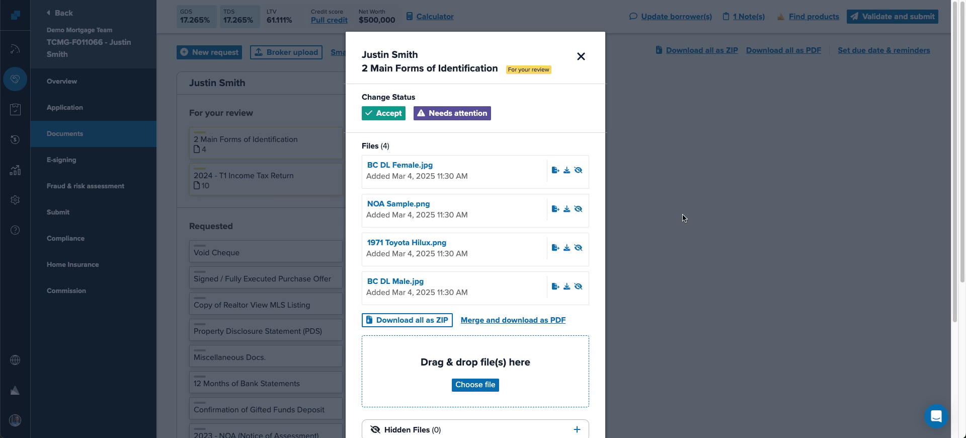
{"action": "left_click", "coordinate": [579, 248]}
- Check the hidden files, then move NOA Sample.png to the 2023 - NOA (Notice of Assessment) request
{"action": "scroll", "coordinate": [455, 211], "scroll_direction": "down", "scroll_amount": 3}
{"action": "left_click", "coordinate": [444, 275]}
{"action": "left_click", "coordinate": [444, 274]}
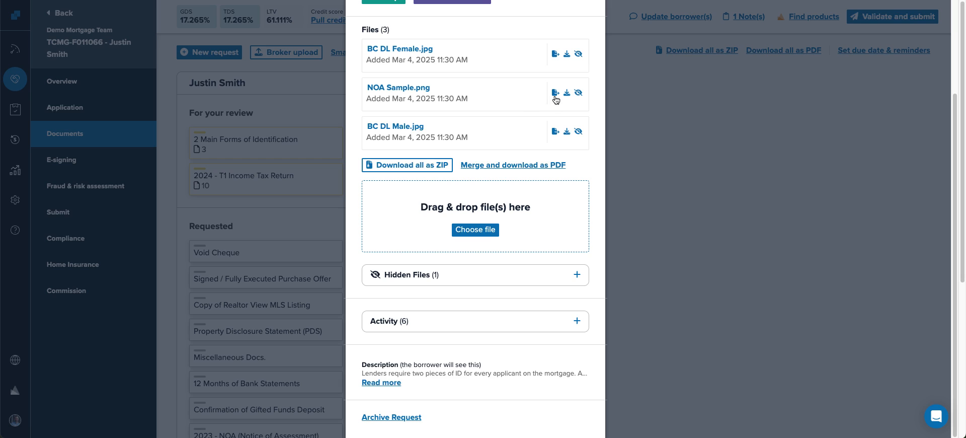
{"action": "left_click", "coordinate": [555, 94]}
{"action": "left_click", "coordinate": [442, 131]}
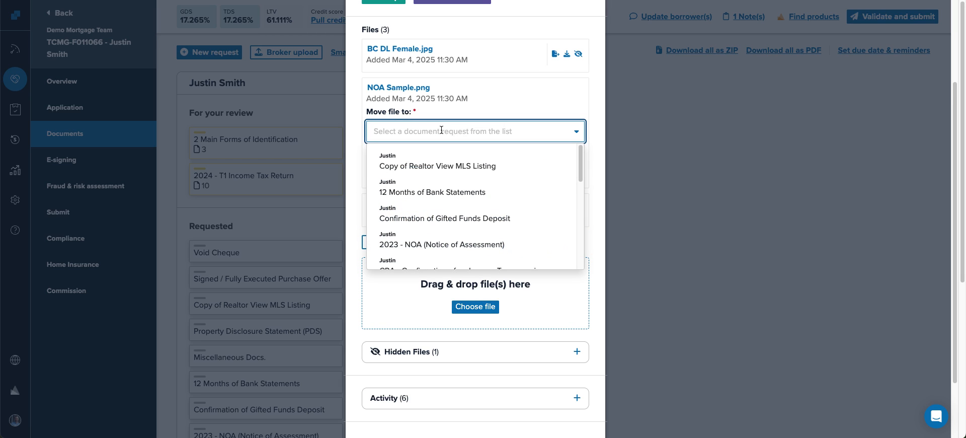
{"action": "type", "text": "2023"}
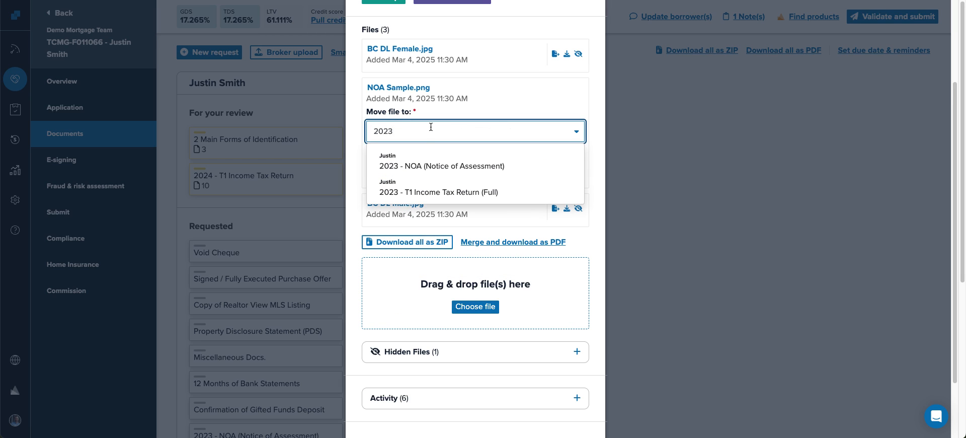
{"action": "left_click", "coordinate": [413, 163]}
{"action": "left_click", "coordinate": [384, 171]}
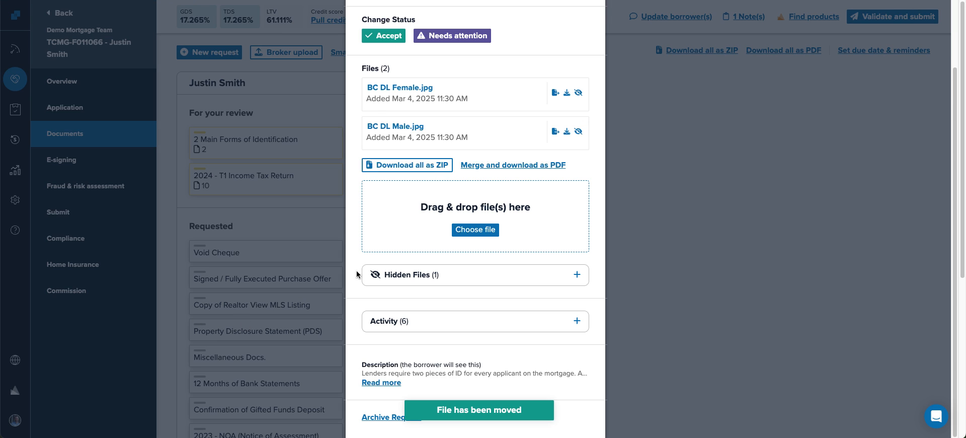
- Merge the remaining identification files into one PDF and open the download
{"action": "scroll", "coordinate": [431, 247], "scroll_direction": "up", "scroll_amount": 1}
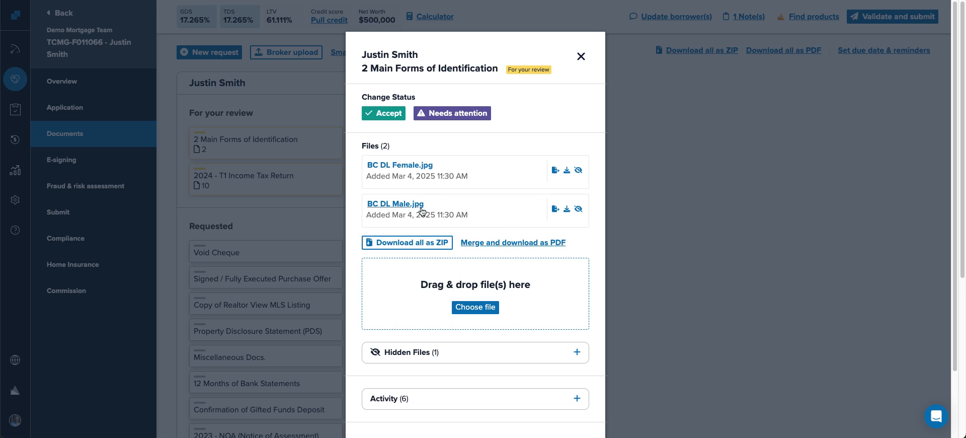
{"action": "left_click", "coordinate": [531, 244]}
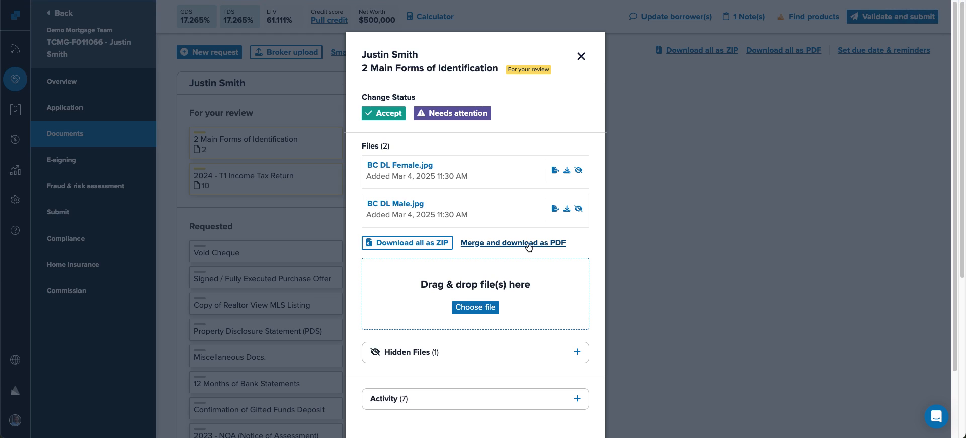
{"action": "left_click", "coordinate": [830, 24]}
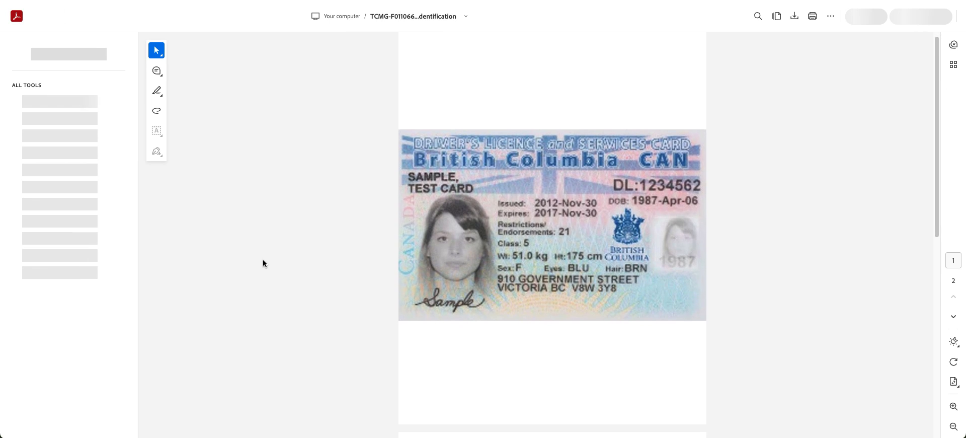
- Scroll through both driver's licence pages of the merged identification PDF, then close it
{"action": "scroll", "coordinate": [263, 259], "scroll_direction": "down", "scroll_amount": 10}
{"action": "scroll", "coordinate": [261, 270], "scroll_direction": "up", "scroll_amount": 10}
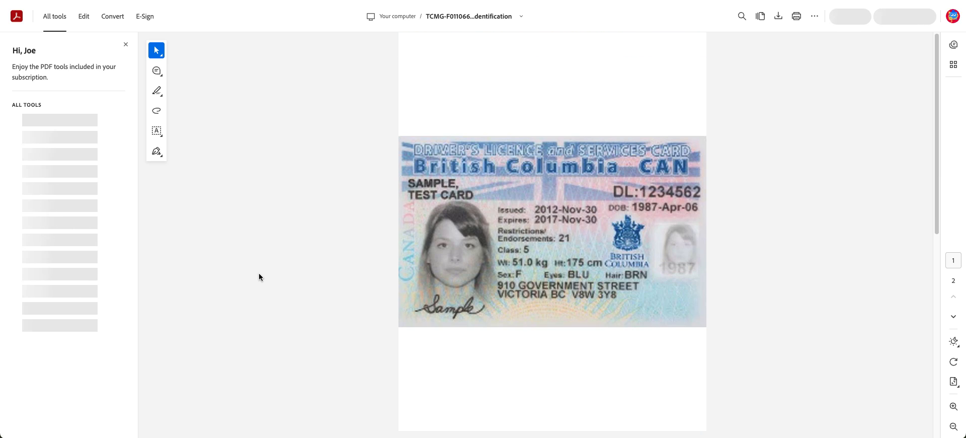
{"action": "left_click", "coordinate": [226, 0]}
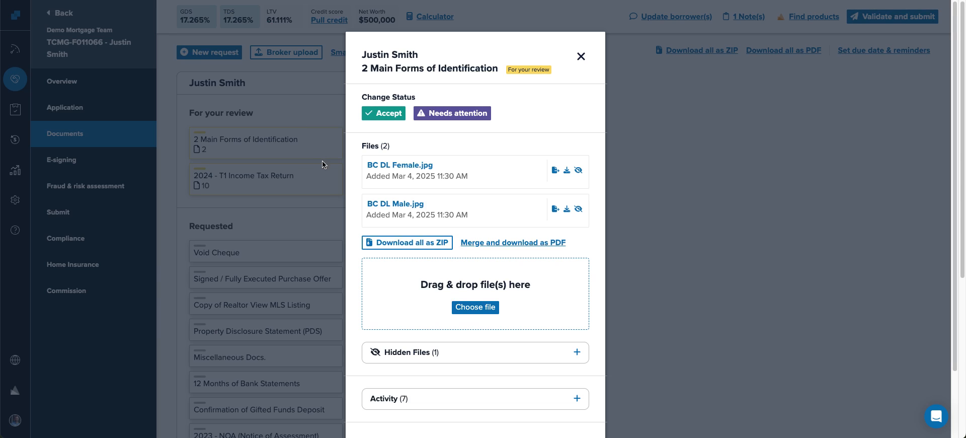
- Accept the 2 Main Forms of Identification request and open the 2024 - T1 Income Tax Return request
{"action": "left_click", "coordinate": [370, 112]}
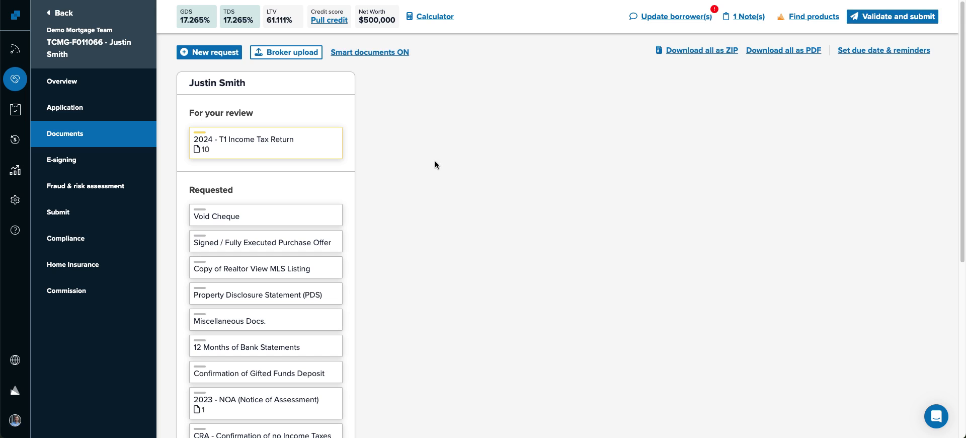
{"action": "scroll", "coordinate": [428, 204], "scroll_direction": "down", "scroll_amount": 3}
{"action": "scroll", "coordinate": [420, 219], "scroll_direction": "up", "scroll_amount": 3}
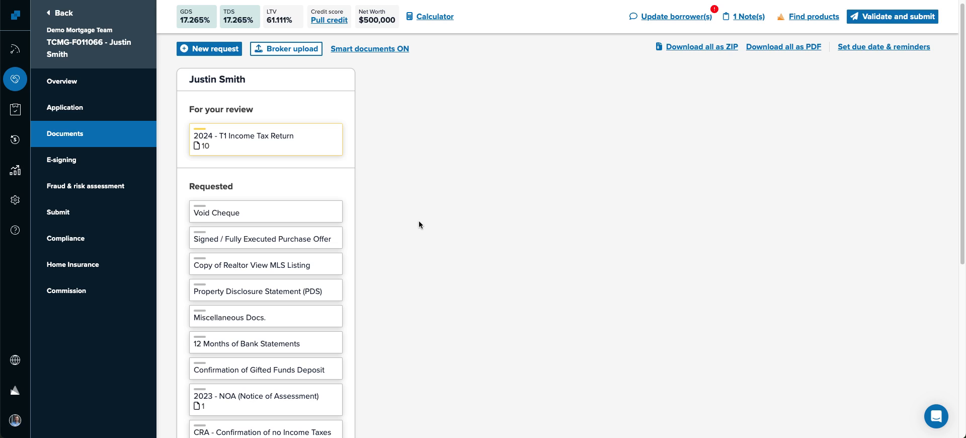
{"action": "left_click", "coordinate": [288, 140]}
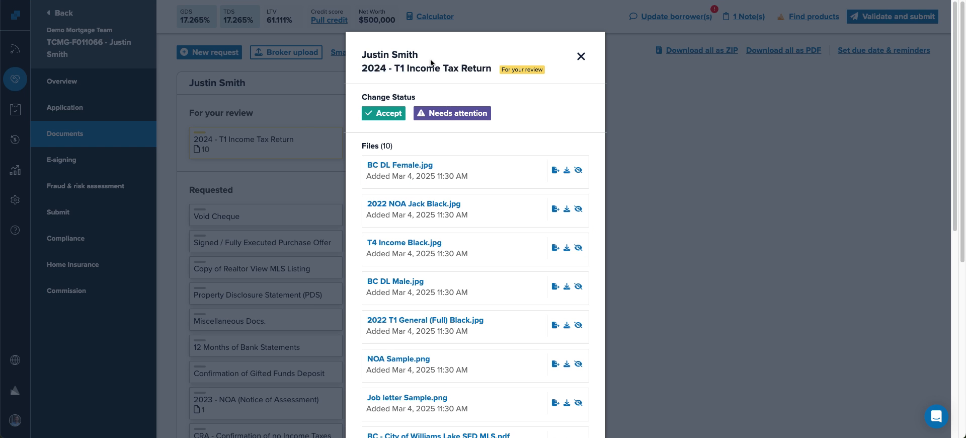
- Preview the tax return files from BC DL Female.jpg through BC DL Male.jpg, then close the viewer
{"action": "scroll", "coordinate": [481, 137], "scroll_direction": "down", "scroll_amount": 1}
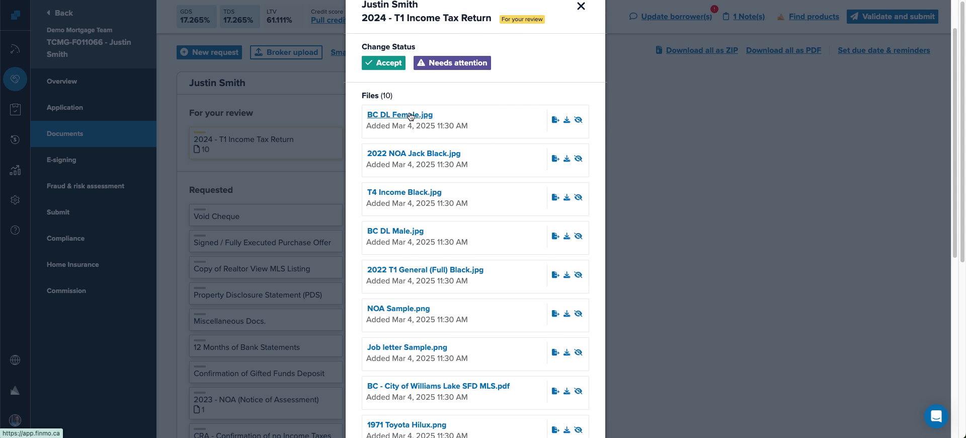
{"action": "left_click", "coordinate": [386, 115]}
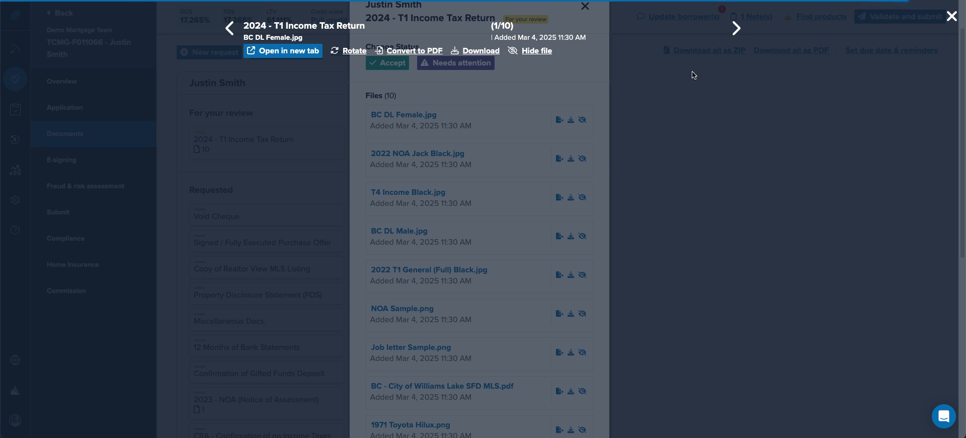
{"action": "left_click", "coordinate": [738, 33]}
{"action": "left_click", "coordinate": [737, 33]}
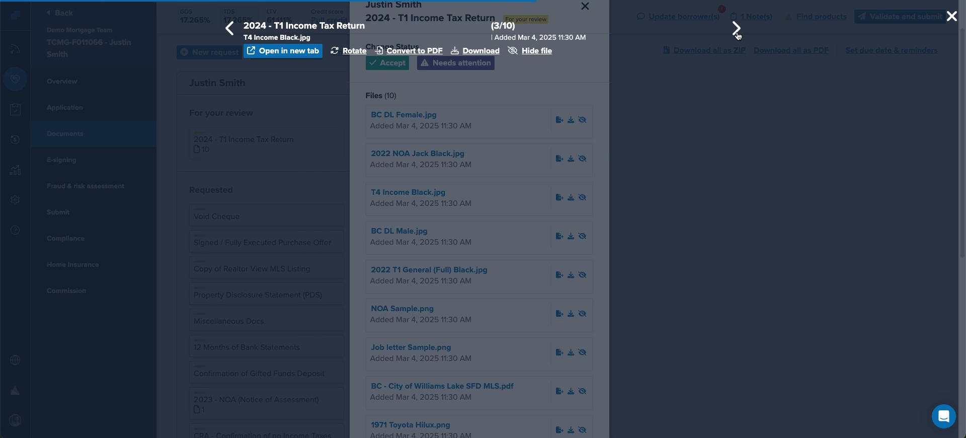
{"action": "left_click", "coordinate": [737, 34]}
{"action": "left_click", "coordinate": [828, 183]}
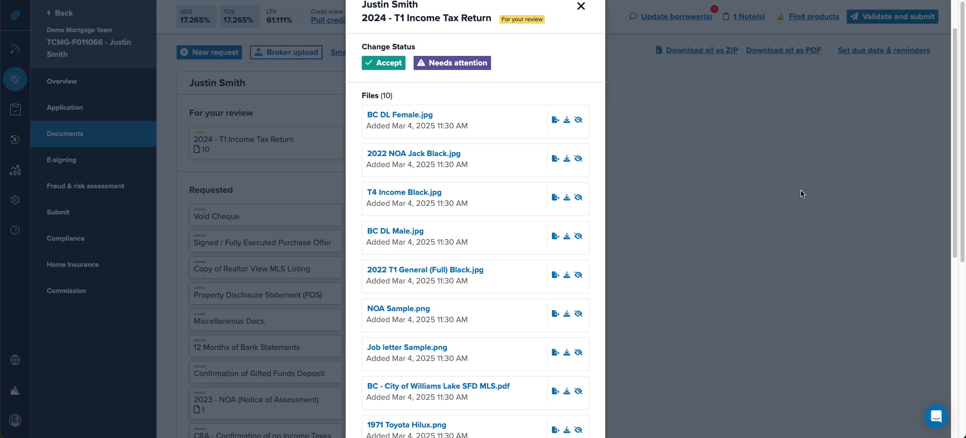
- Hide Peggy's 2009.png, 1971 Toyota Hilux.png, the Williams Lake MLS pdf and Job letter Sample.png
{"action": "scroll", "coordinate": [482, 273], "scroll_direction": "down", "scroll_amount": 3}
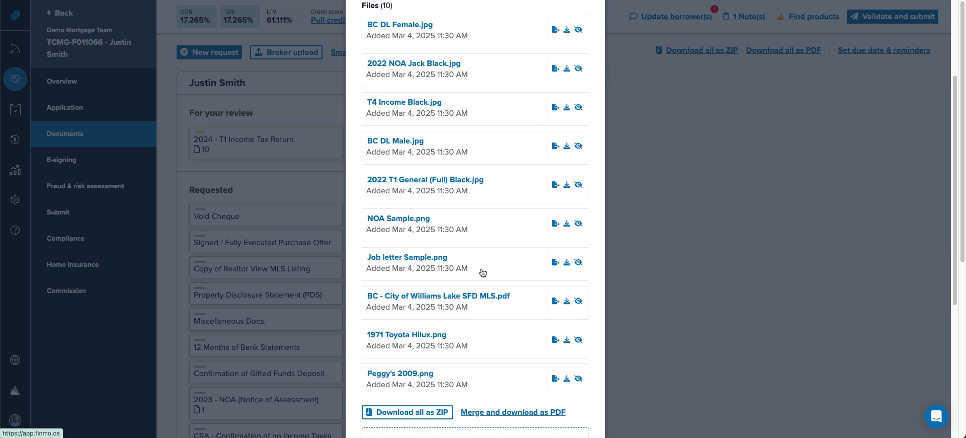
{"action": "left_click", "coordinate": [578, 378]}
{"action": "left_click", "coordinate": [578, 339]}
{"action": "left_click", "coordinate": [578, 301]}
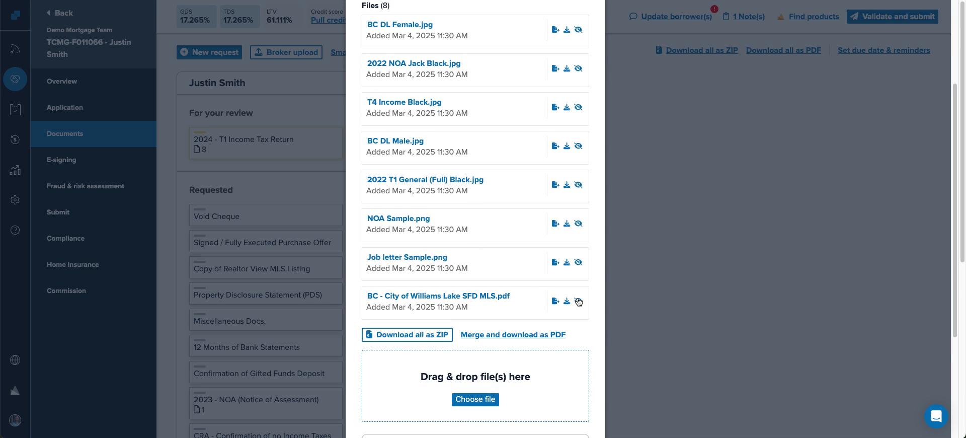
{"action": "left_click", "coordinate": [578, 262]}
- Also hide NOA Sample.png, BC DL Male.jpg, T4 Income Black.jpg and BC DL Female.jpg
{"action": "left_click", "coordinate": [434, 372]}
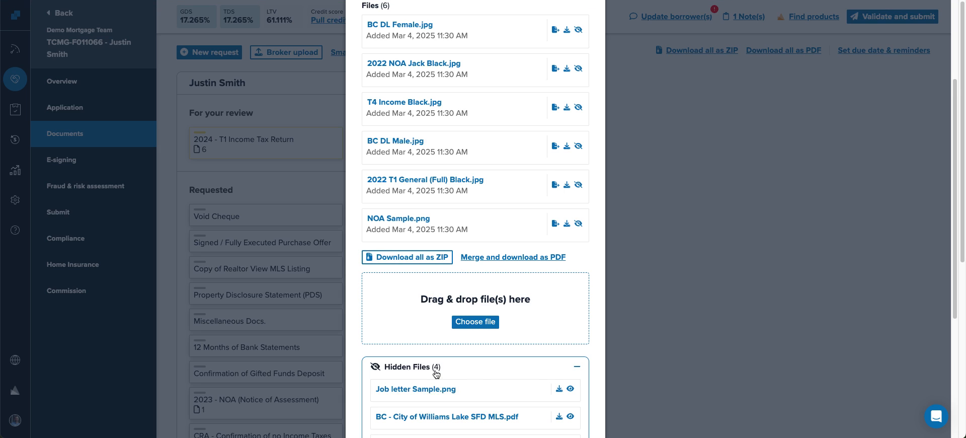
{"action": "scroll", "coordinate": [535, 375], "scroll_direction": "down", "scroll_amount": 4}
{"action": "scroll", "coordinate": [518, 282], "scroll_direction": "up", "scroll_amount": 9}
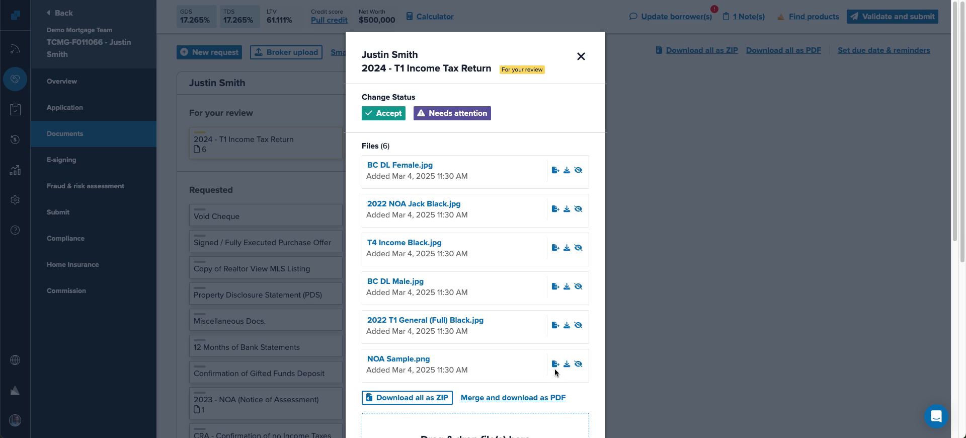
{"action": "left_click", "coordinate": [578, 365]}
{"action": "left_click", "coordinate": [578, 286]}
{"action": "left_click", "coordinate": [578, 248]}
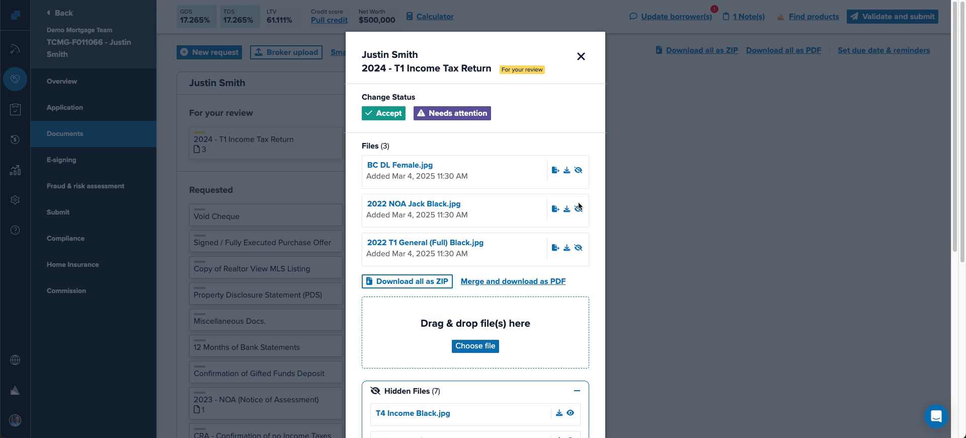
{"action": "left_click", "coordinate": [578, 170]}
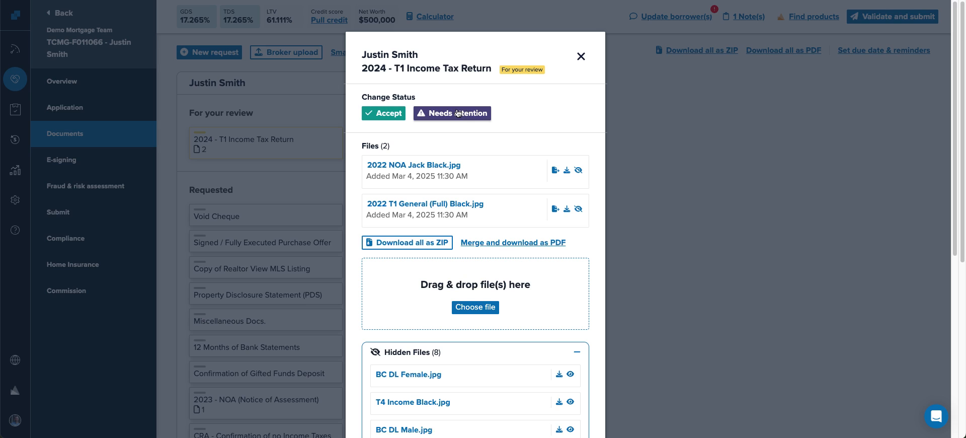
- Hide 2022 NOA Jack Black.jpg and flag the return Needs attention, requesting the full T1 package
{"action": "left_click", "coordinate": [578, 170]}
{"action": "left_click", "coordinate": [439, 115]}
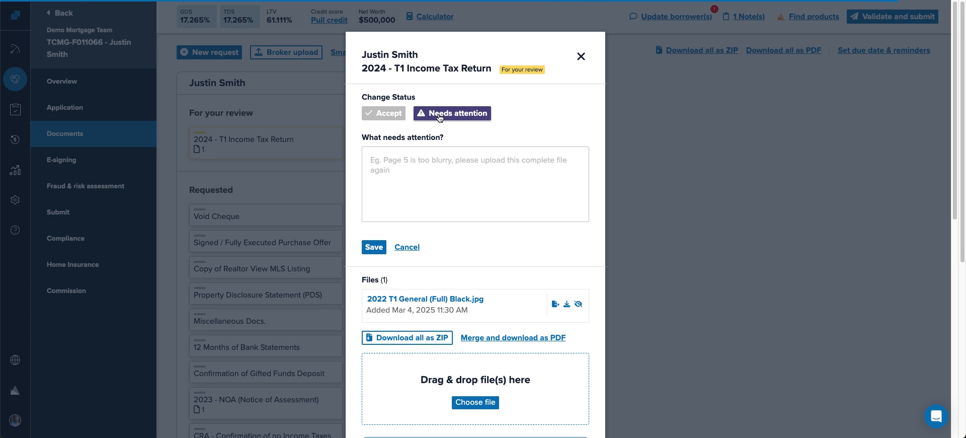
{"action": "left_click", "coordinate": [388, 166]}
{"action": "type", "text": "Please upload the full"}
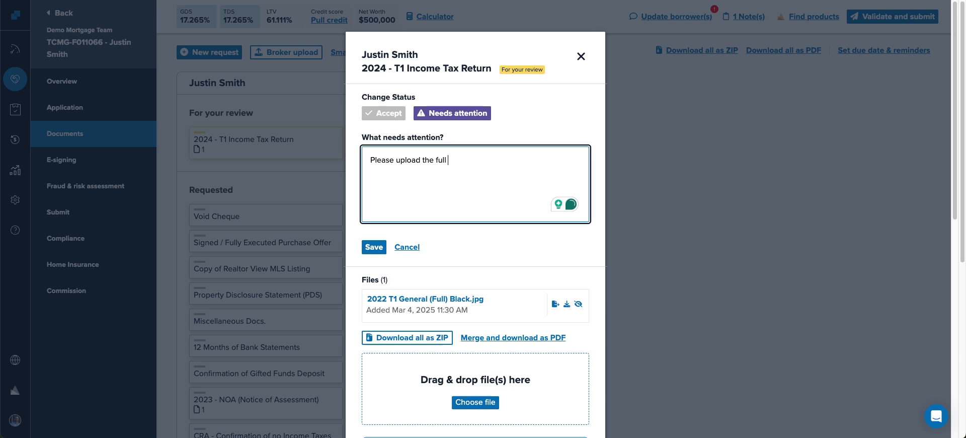
{"action": "type", "text": "1 package he"}
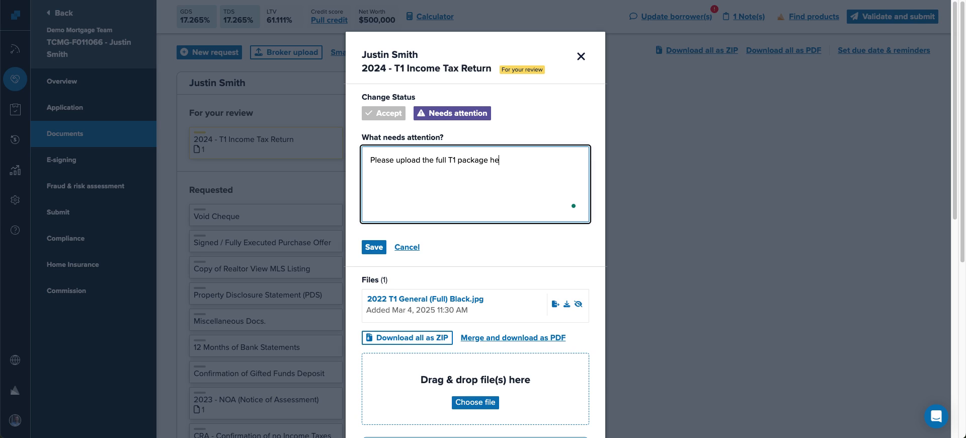
{"action": "left_click", "coordinate": [374, 246]}
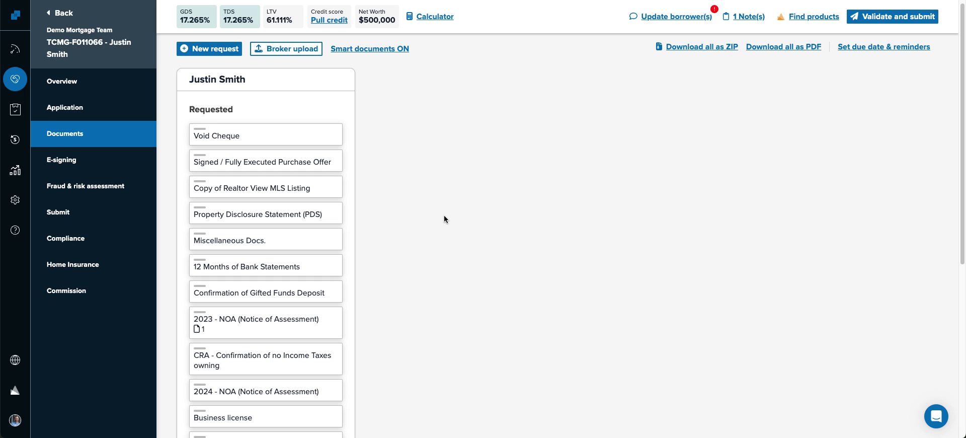
- Accept the Purchase Offer, Realtor View MLS Listing and 2023 NOA requests, then review the sections
{"action": "left_click", "coordinate": [247, 161]}
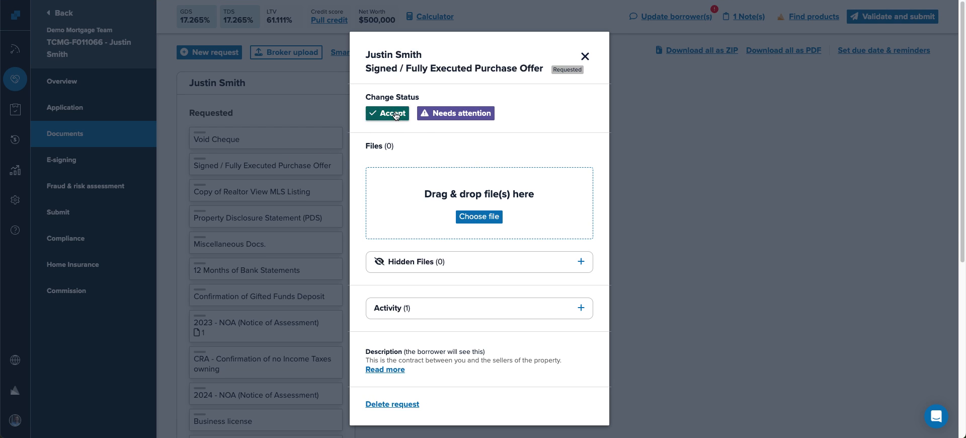
{"action": "left_click", "coordinate": [395, 113]}
{"action": "left_click", "coordinate": [264, 160]}
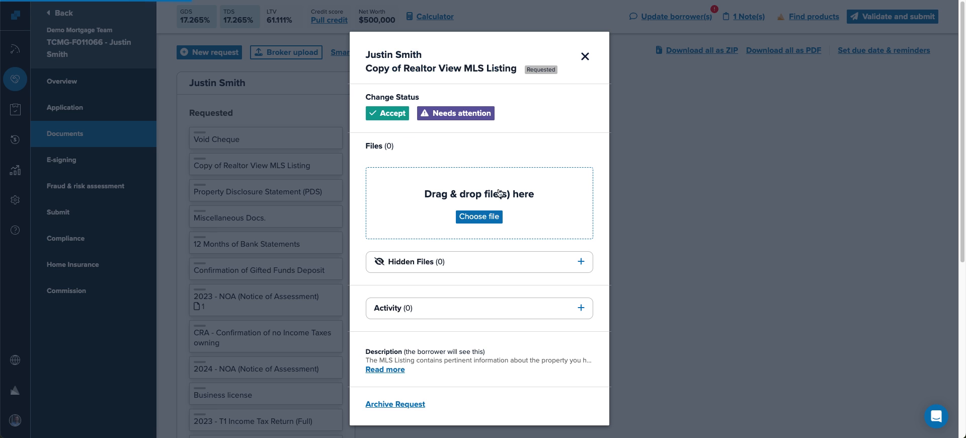
{"action": "left_click", "coordinate": [382, 114]}
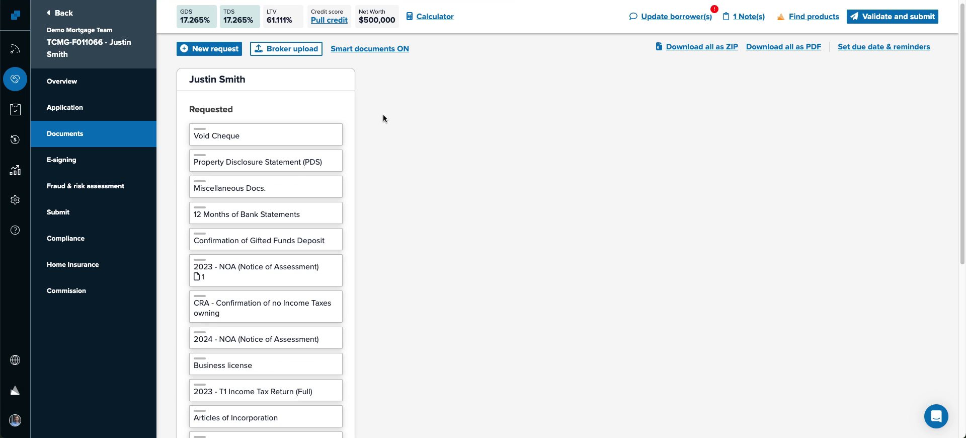
{"action": "scroll", "coordinate": [328, 175], "scroll_direction": "down", "scroll_amount": 2}
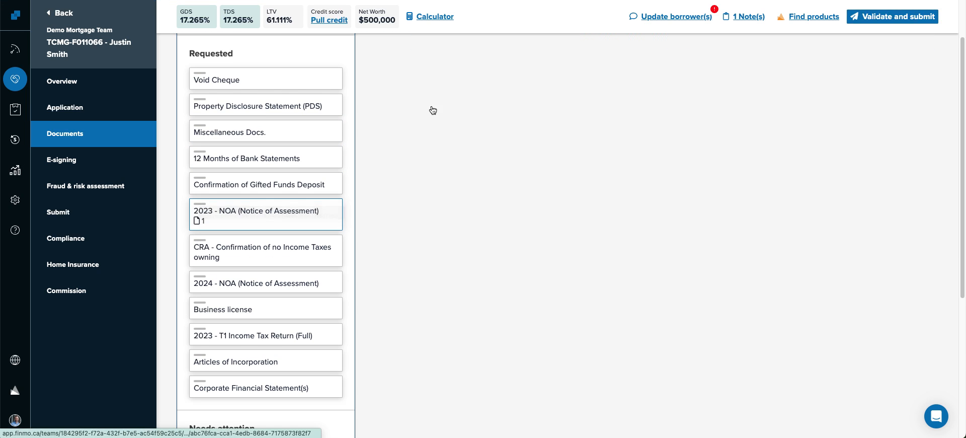
{"action": "left_click", "coordinate": [236, 217]}
{"action": "left_click", "coordinate": [388, 134]}
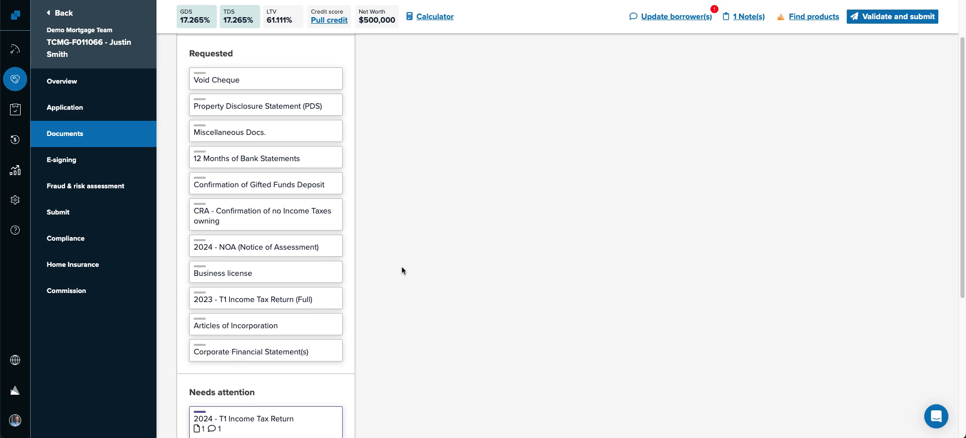
{"action": "scroll", "coordinate": [403, 262], "scroll_direction": "down", "scroll_amount": 5}
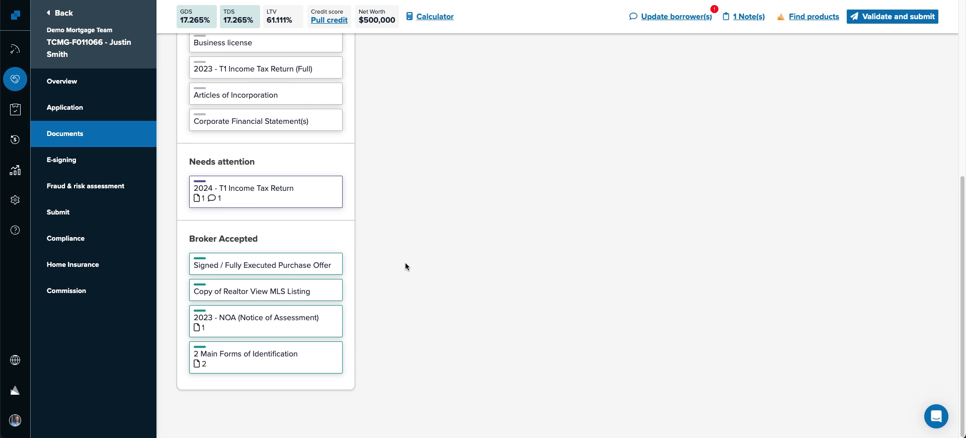
{"action": "left_click_drag", "start_coordinate": [181, 238], "coordinate": [278, 240]}
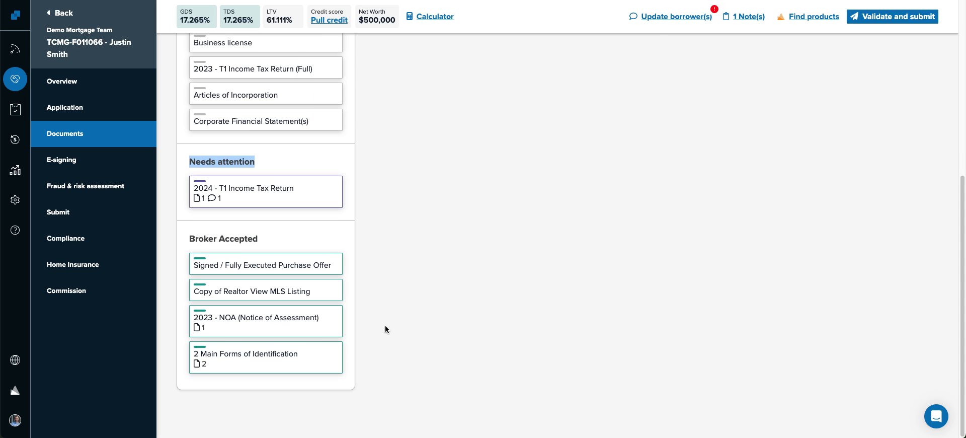
{"action": "scroll", "coordinate": [386, 327], "scroll_direction": "up", "scroll_amount": 5}
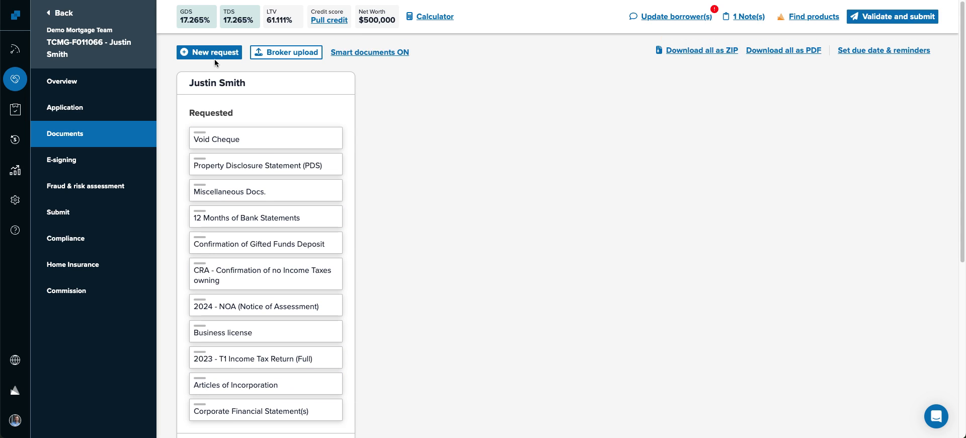
{"action": "left_click", "coordinate": [232, 50]}
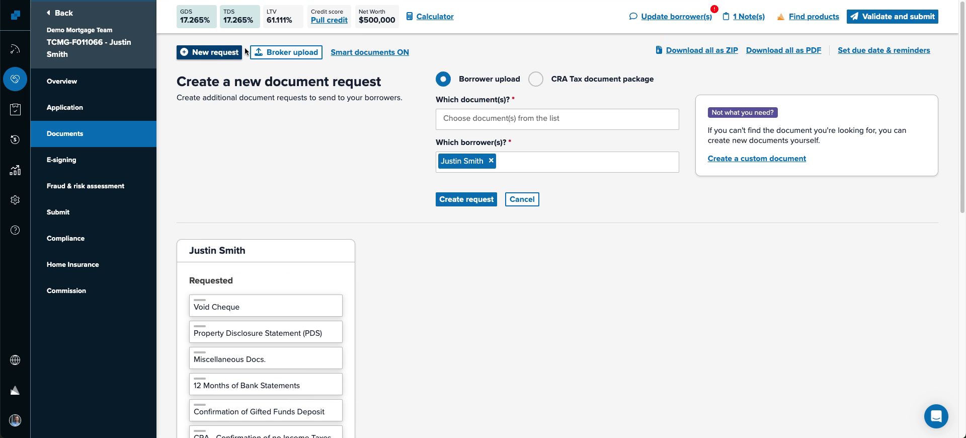
{"action": "left_click", "coordinate": [504, 119]}
{"action": "scroll", "coordinate": [596, 196], "scroll_direction": "down", "scroll_amount": 10}
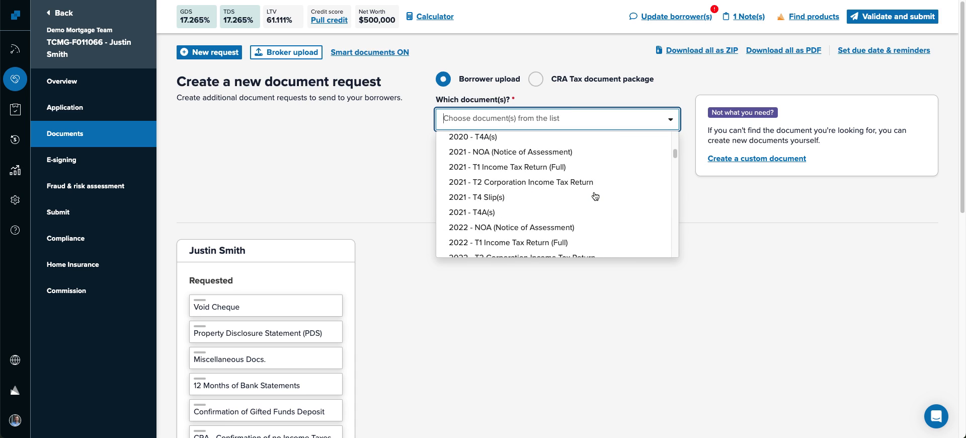
{"action": "left_click", "coordinate": [307, 142]}
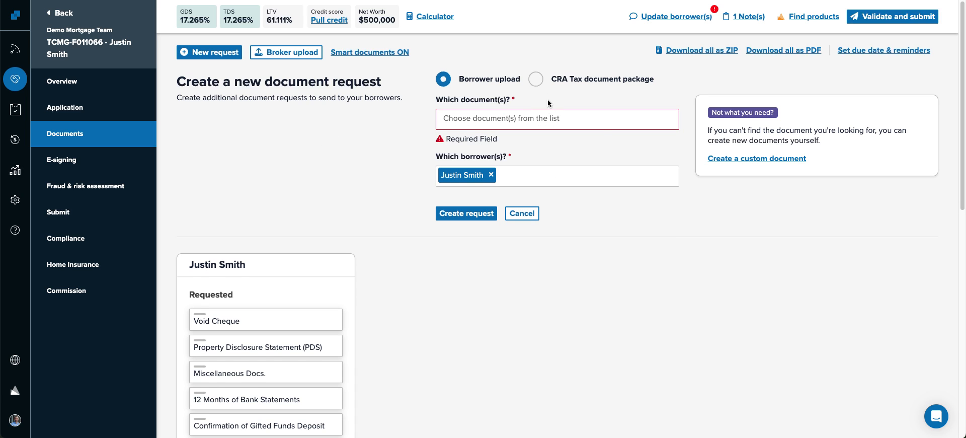
{"action": "left_click", "coordinate": [536, 79]}
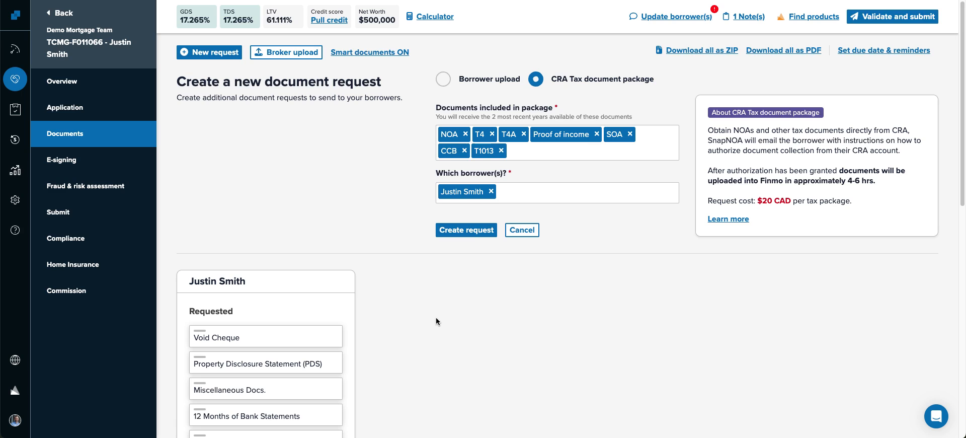
{"action": "left_click", "coordinate": [515, 232]}
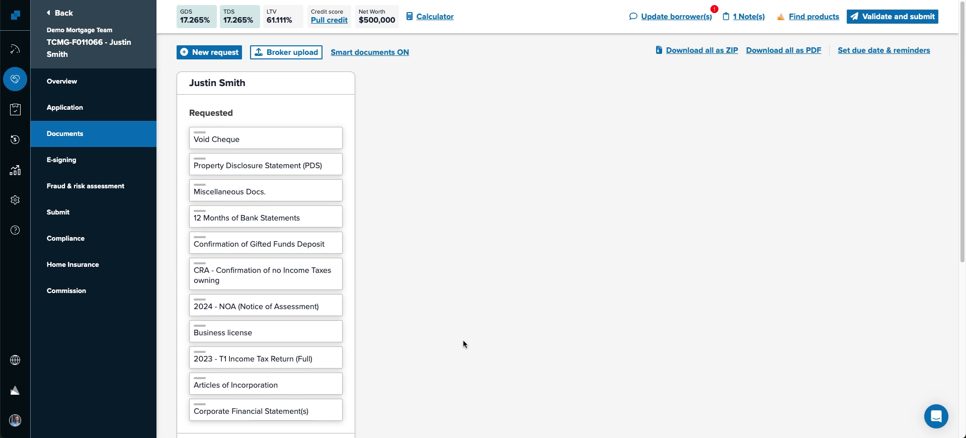
- Set the documents due date to 12 March
{"action": "scroll", "coordinate": [461, 340], "scroll_direction": "down", "scroll_amount": 4}
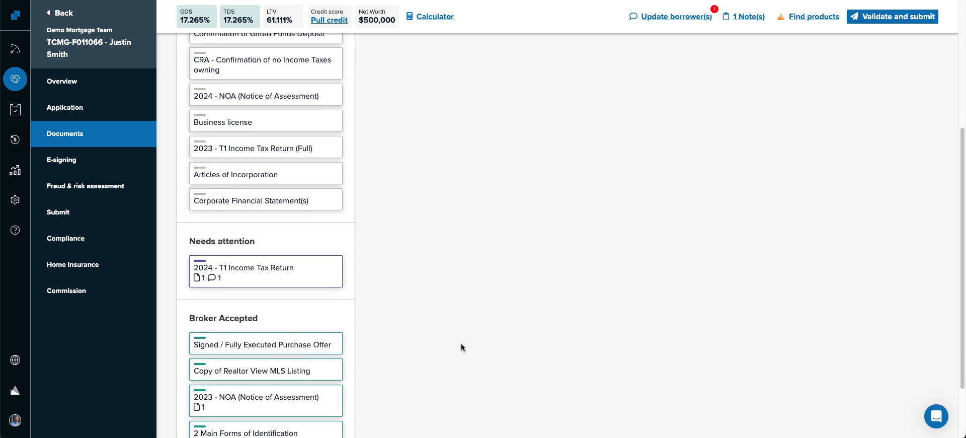
{"action": "scroll", "coordinate": [463, 347], "scroll_direction": "up", "scroll_amount": 4}
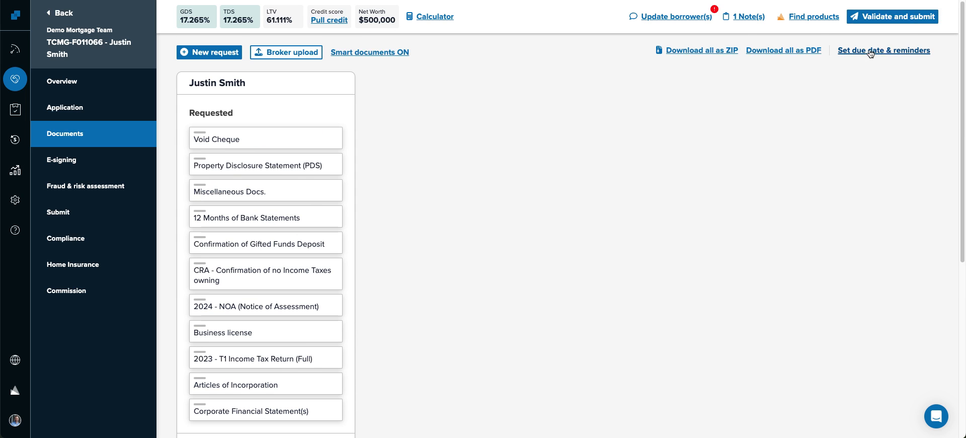
{"action": "left_click", "coordinate": [871, 53]}
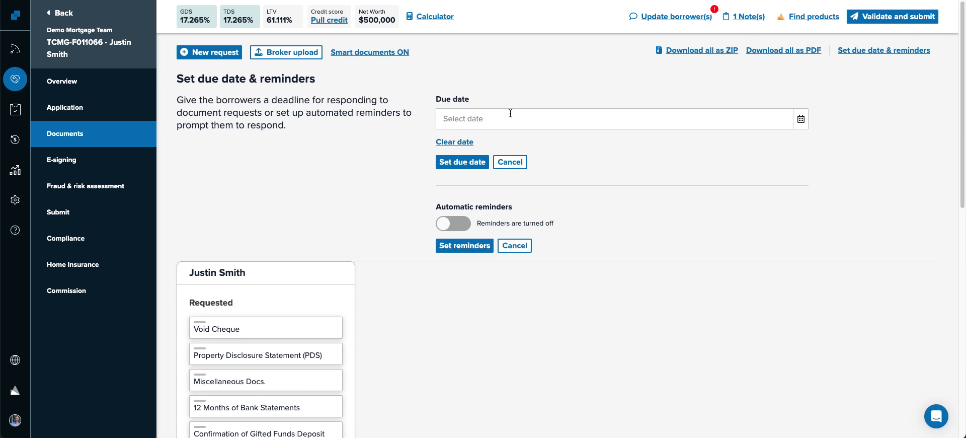
{"action": "left_click", "coordinate": [801, 118]}
{"action": "left_click", "coordinate": [505, 226]}
{"action": "left_click", "coordinate": [460, 163]}
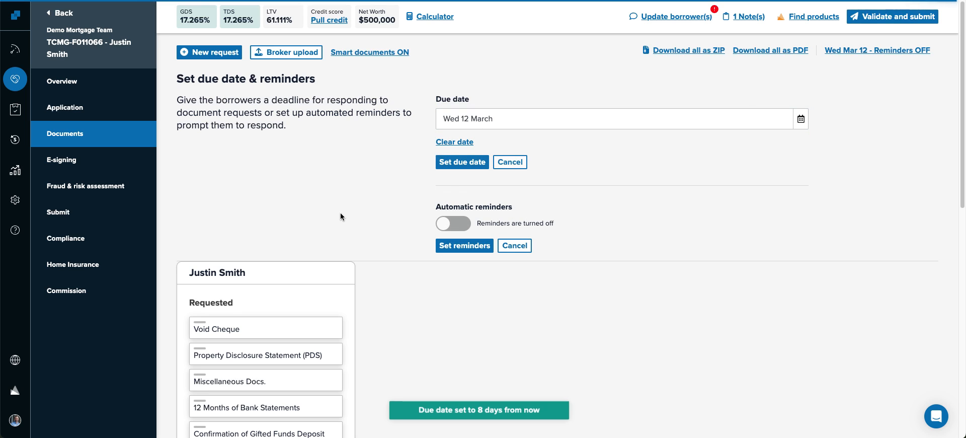
- Enable automatic reminders every 2 days (Mar 6, 8, 10), then open the earlier reminder email in Gmail
{"action": "left_click_drag", "start_coordinate": [442, 205], "coordinate": [546, 205]}
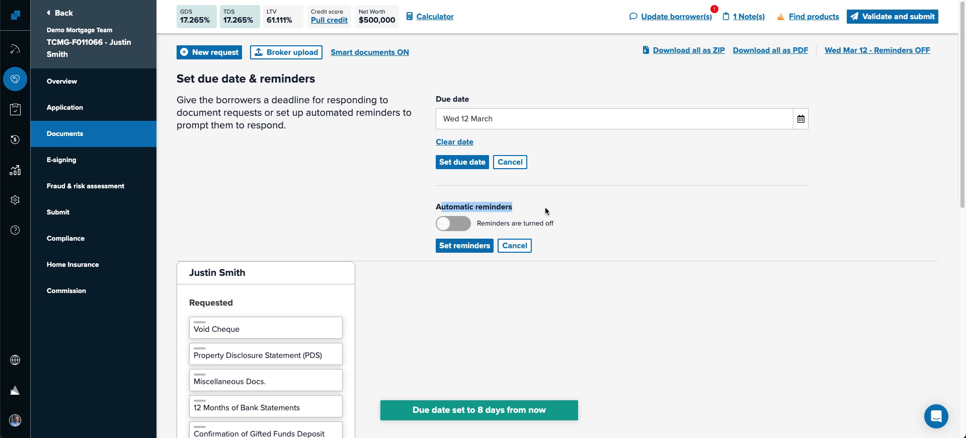
{"action": "left_click", "coordinate": [461, 228]}
{"action": "scroll", "coordinate": [363, 247], "scroll_direction": "down", "scroll_amount": 3}
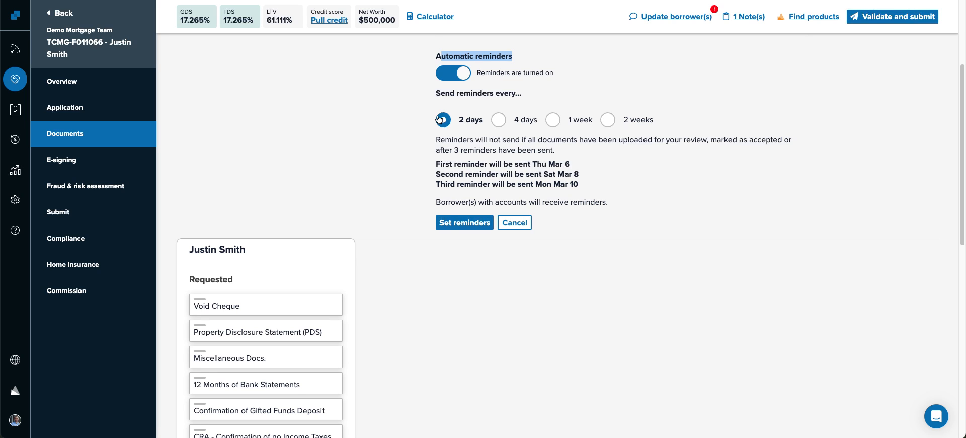
{"action": "left_click", "coordinate": [464, 222]}
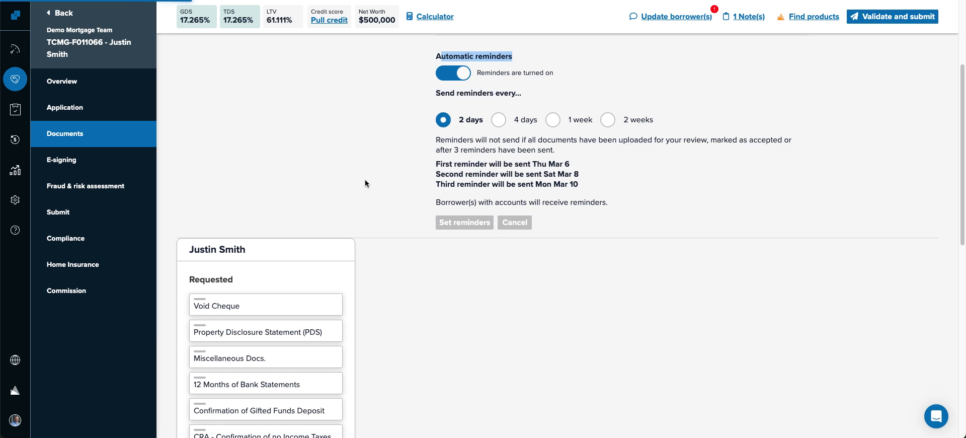
{"action": "scroll", "coordinate": [418, 185], "scroll_direction": "up", "scroll_amount": 3}
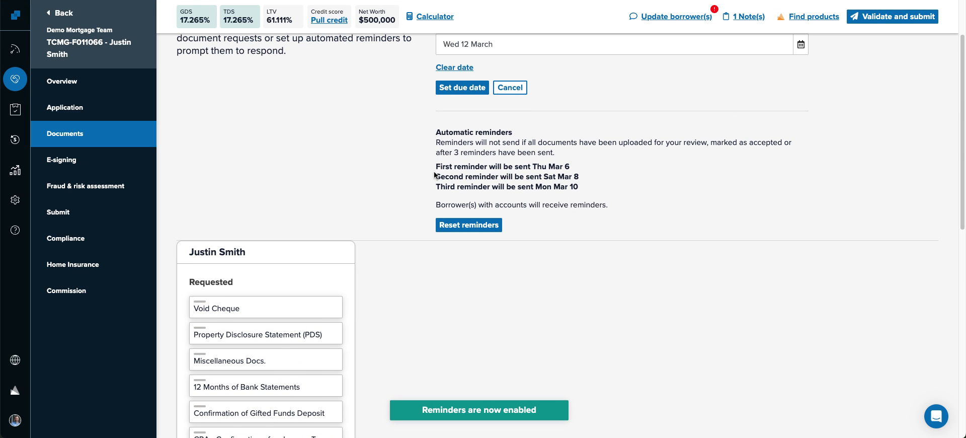
{"action": "left_click_drag", "start_coordinate": [435, 166], "coordinate": [613, 185]}
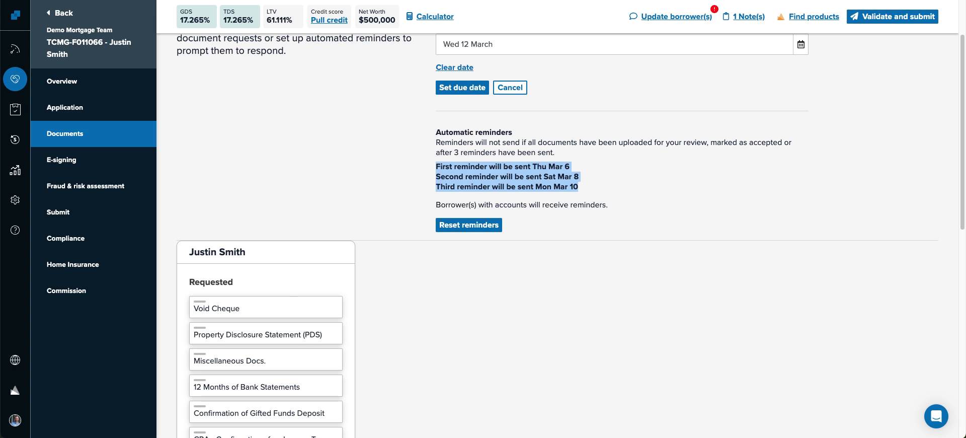
{"action": "key", "text": "ctrl+Tab"}
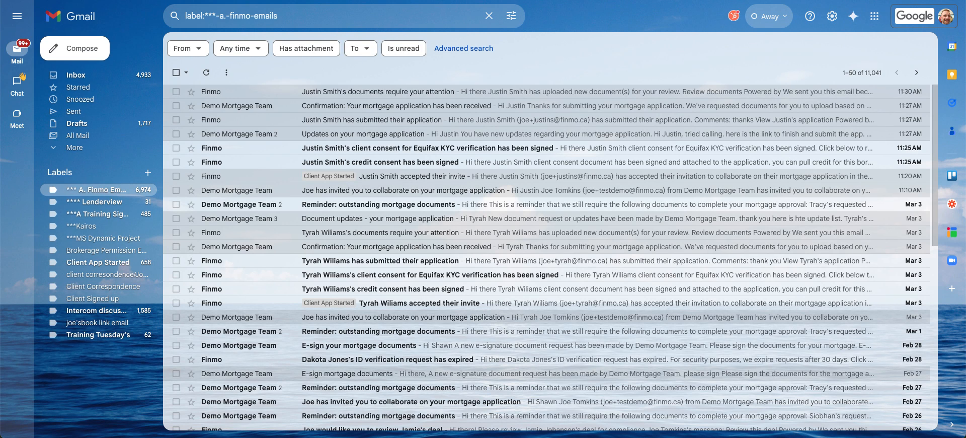
{"action": "left_click", "coordinate": [340, 205]}
- Read through the Mar 3 'Reminder: outstanding mortgage documents' email and return to the email list
{"action": "scroll", "coordinate": [340, 208], "scroll_direction": "down", "scroll_amount": 3}
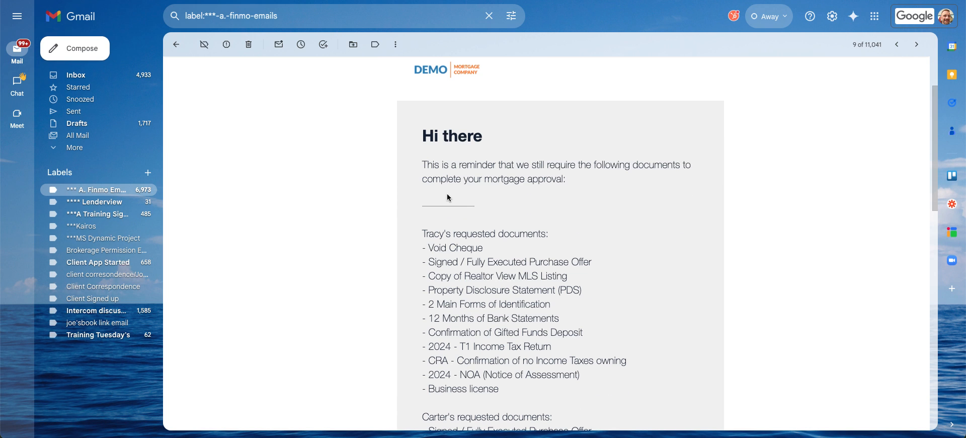
{"action": "left_click_drag", "start_coordinate": [421, 180], "coordinate": [566, 182]}
{"action": "scroll", "coordinate": [556, 202], "scroll_direction": "down", "scroll_amount": 3}
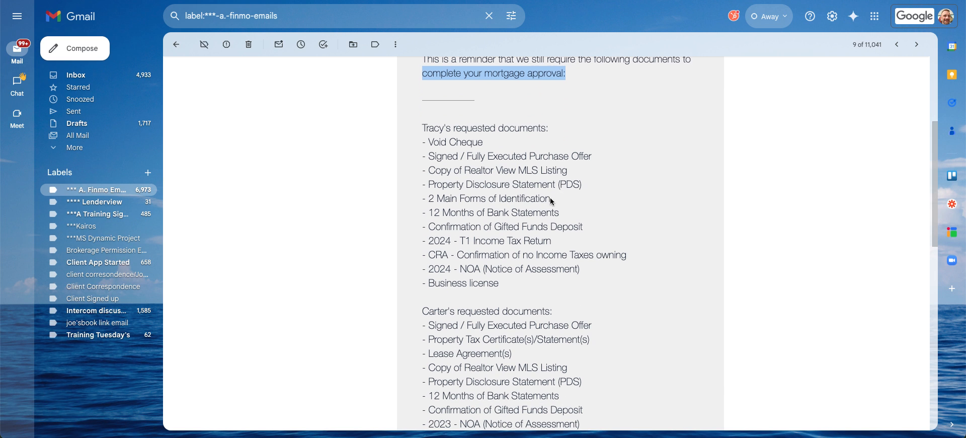
{"action": "left_click_drag", "start_coordinate": [422, 142], "coordinate": [624, 281]}
{"action": "scroll", "coordinate": [514, 180], "scroll_direction": "down", "scroll_amount": 1}
{"action": "scroll", "coordinate": [514, 180], "scroll_direction": "down", "scroll_amount": 2}
{"action": "left_click_drag", "start_coordinate": [432, 199], "coordinate": [609, 412]}
{"action": "scroll", "coordinate": [611, 280], "scroll_direction": "down", "scroll_amount": 3}
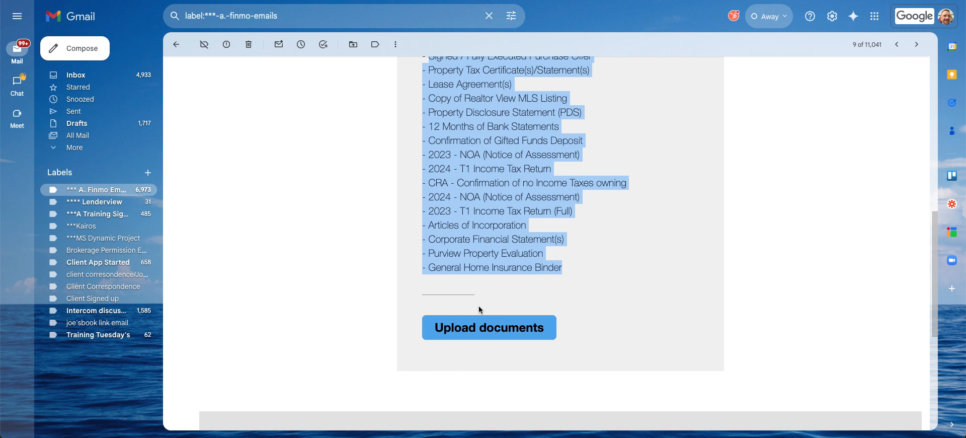
{"action": "left_click", "coordinate": [176, 45]}
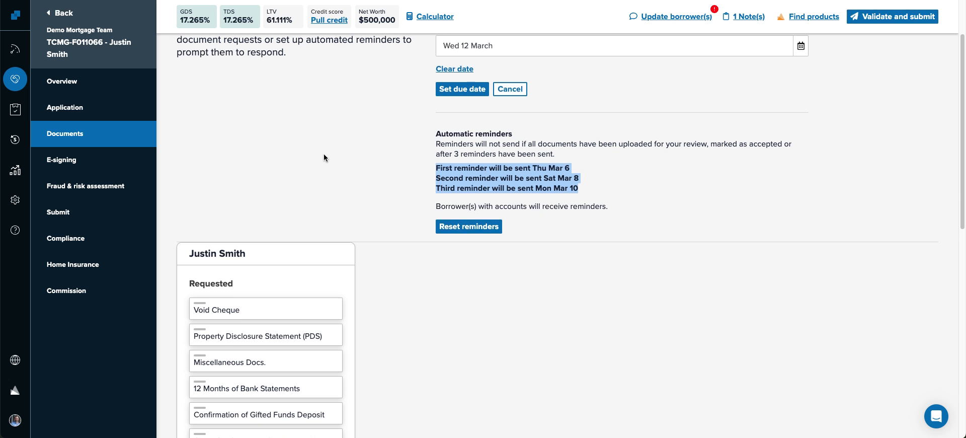
- Start a borrower update and add a 'Hello' greeting above the document list
{"action": "scroll", "coordinate": [324, 157], "scroll_direction": "down", "scroll_amount": 5}
{"action": "scroll", "coordinate": [462, 173], "scroll_direction": "up", "scroll_amount": 5}
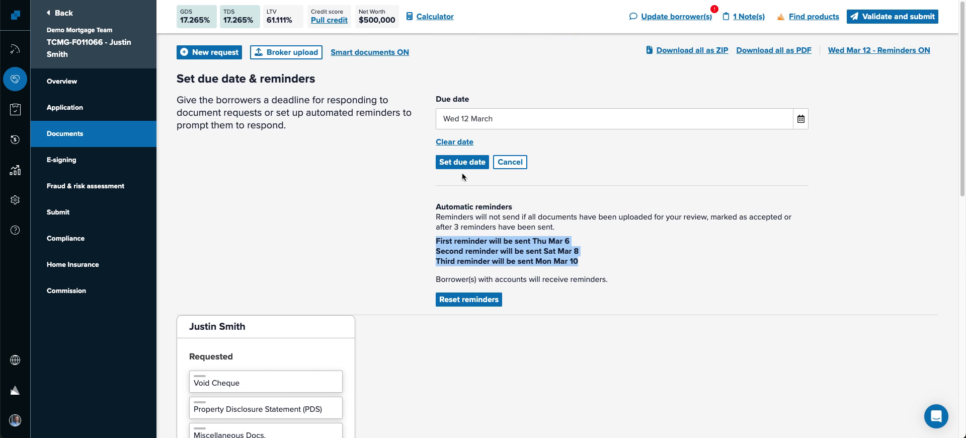
{"action": "left_click", "coordinate": [663, 19]}
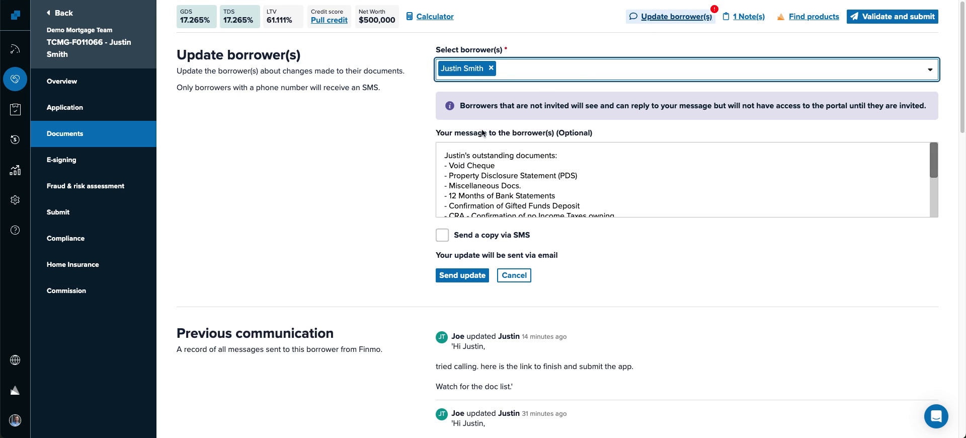
{"action": "left_click", "coordinate": [506, 146]}
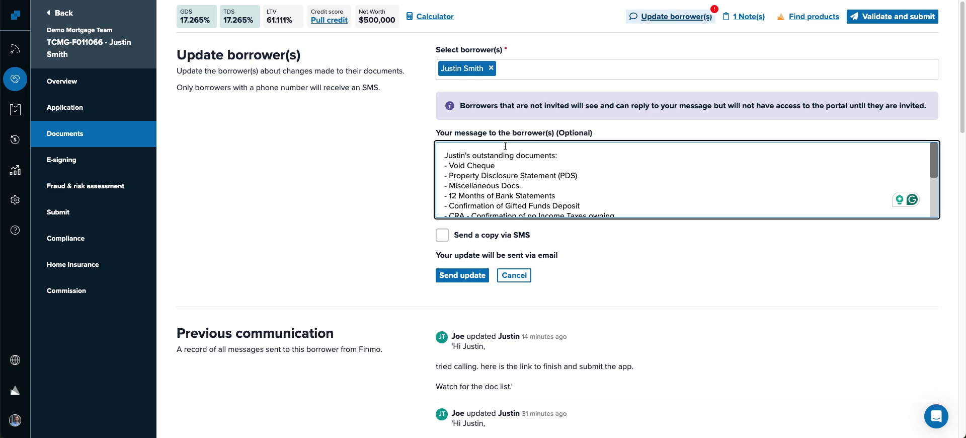
{"action": "key", "text": "Return"}
{"action": "key", "text": "Return"}
{"action": "type", "text": "Hello"}
{"action": "key", "text": "Return"}
{"action": "key", "text": "Return"}
- Add 'Updated list for you.' and the broker's sign-off, include an SMS copy, and send
{"action": "type", "text": "Updated list fo ryou."}
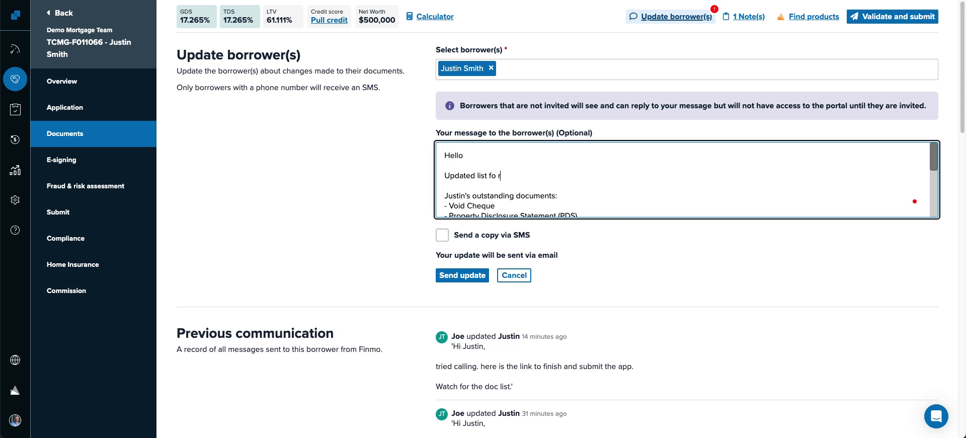
{"action": "key", "text": "BackSpace"}
{"action": "key", "text": "BackSpace"}
{"action": "key", "text": "BackSpace"}
{"action": "type", "text": "you."}
{"action": "key", "text": "Return"}
{"action": "key", "text": "Return"}
{"action": "type", "text": "Joe"}
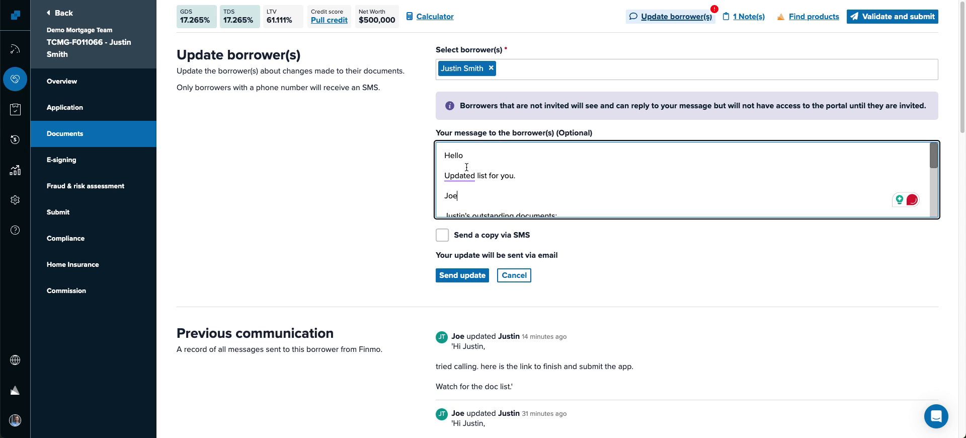
{"action": "left_click", "coordinate": [442, 234]}
{"action": "left_click", "coordinate": [480, 276]}
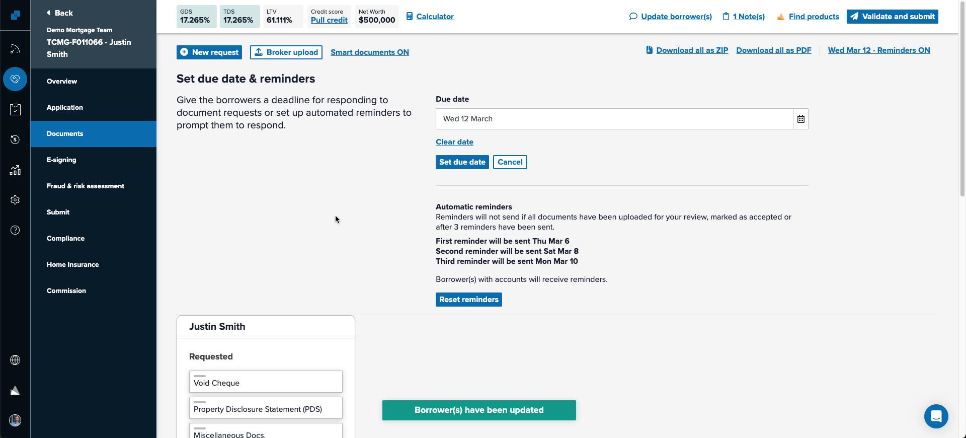
- Refresh Gmail, open the new 'Document updates - your mortgage application' email and follow its Login link
{"action": "left_click", "coordinate": [241, 1]}
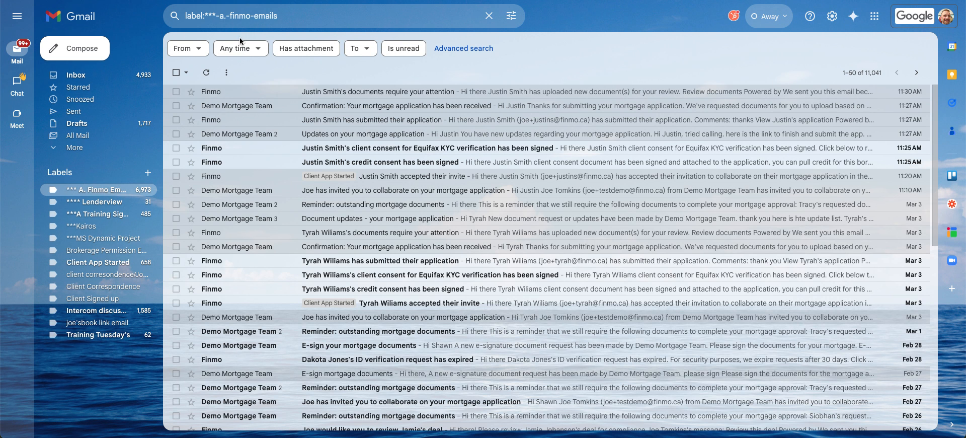
{"action": "left_click", "coordinate": [206, 72]}
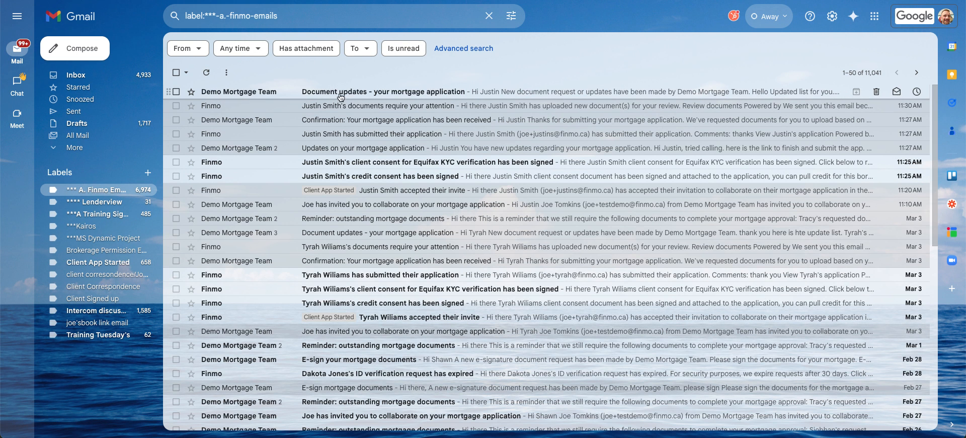
{"action": "left_click", "coordinate": [445, 95]}
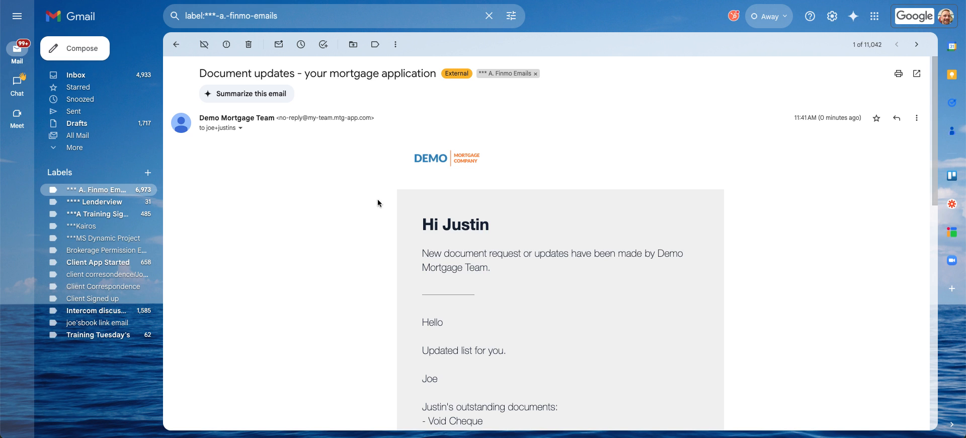
{"action": "scroll", "coordinate": [377, 204], "scroll_direction": "down", "scroll_amount": 3}
{"action": "scroll", "coordinate": [344, 255], "scroll_direction": "down", "scroll_amount": 5}
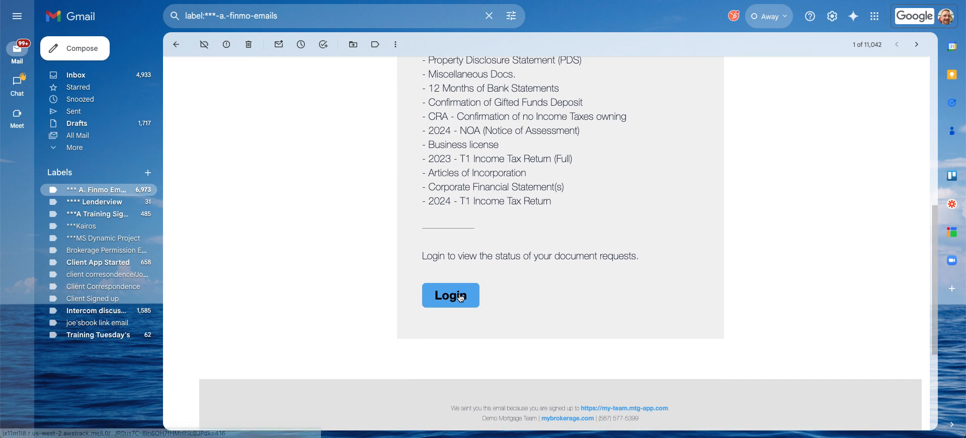
{"action": "left_click", "coordinate": [460, 295]}
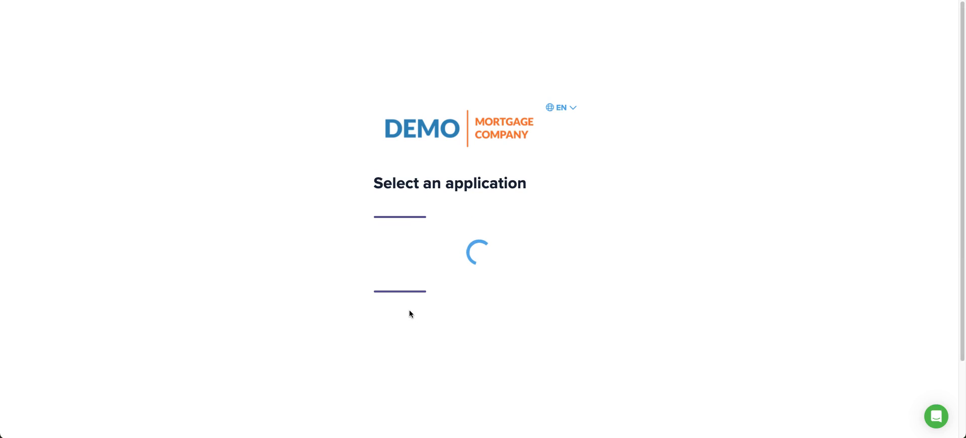
- On the borrower's documents page, check the Wed 12 March due date and the T1 package note
{"action": "left_click", "coordinate": [295, 294]}
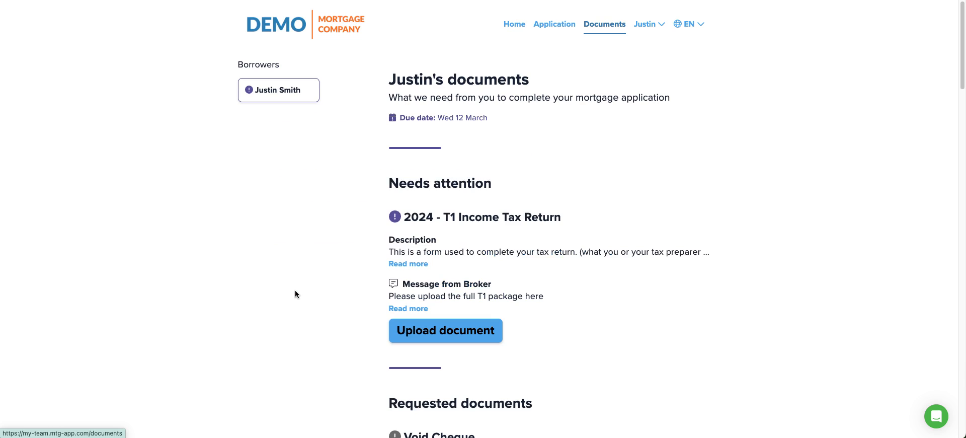
{"action": "left_click_drag", "start_coordinate": [494, 120], "coordinate": [426, 121]}
{"action": "left_click", "coordinate": [394, 124]}
{"action": "left_click_drag", "start_coordinate": [390, 183], "coordinate": [486, 178]}
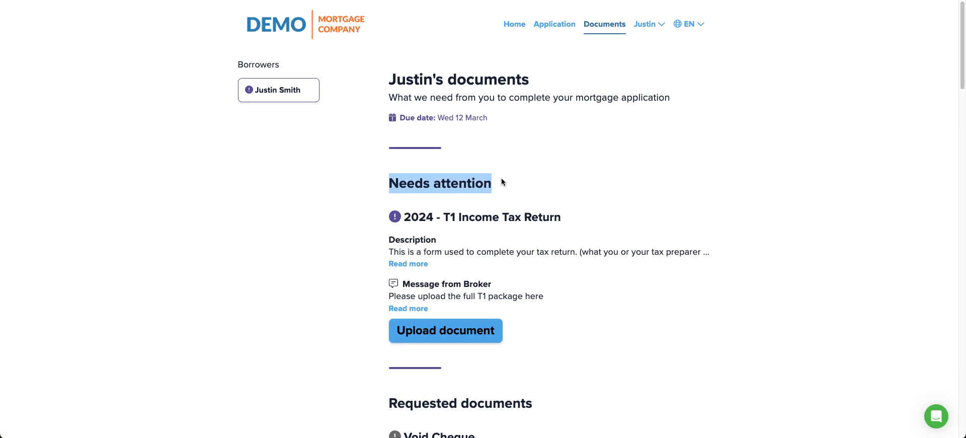
{"action": "scroll", "coordinate": [515, 196], "scroll_direction": "down", "scroll_amount": 2}
{"action": "left_click_drag", "start_coordinate": [382, 196], "coordinate": [565, 193]}
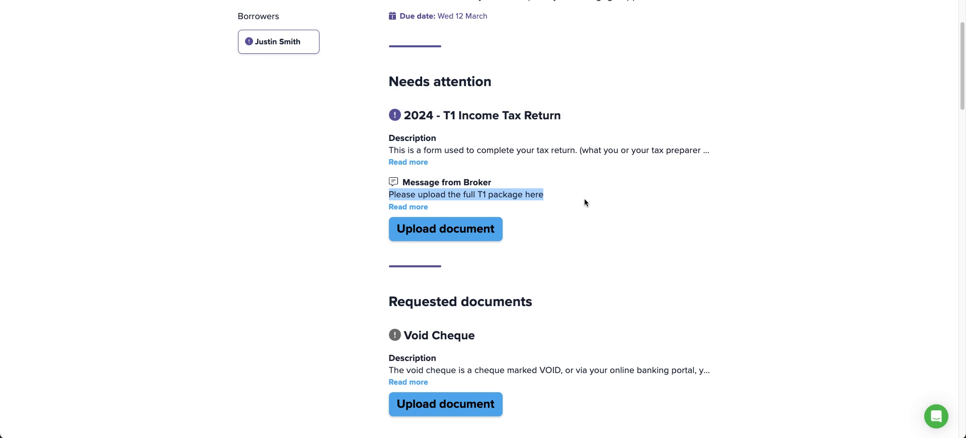
- Review the borrower portal's Broker accepted section, then return to the broker-side Documents page
{"action": "scroll", "coordinate": [587, 199], "scroll_direction": "down", "scroll_amount": 8}
{"action": "scroll", "coordinate": [238, 240], "scroll_direction": "down", "scroll_amount": 20}
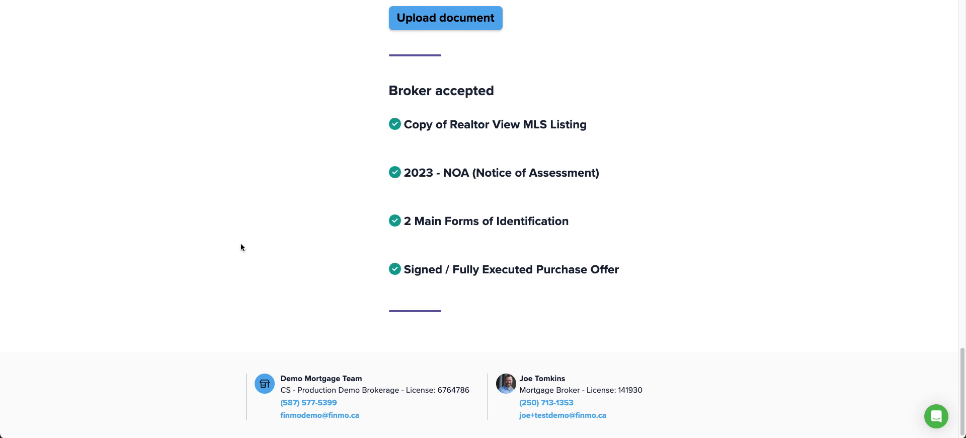
{"action": "left_click_drag", "start_coordinate": [383, 98], "coordinate": [522, 90]}
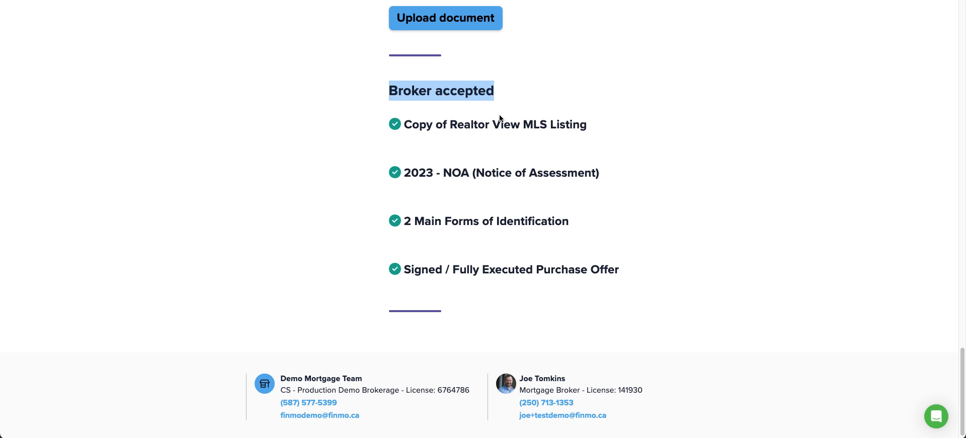
{"action": "scroll", "coordinate": [186, 175], "scroll_direction": "up", "scroll_amount": 20}
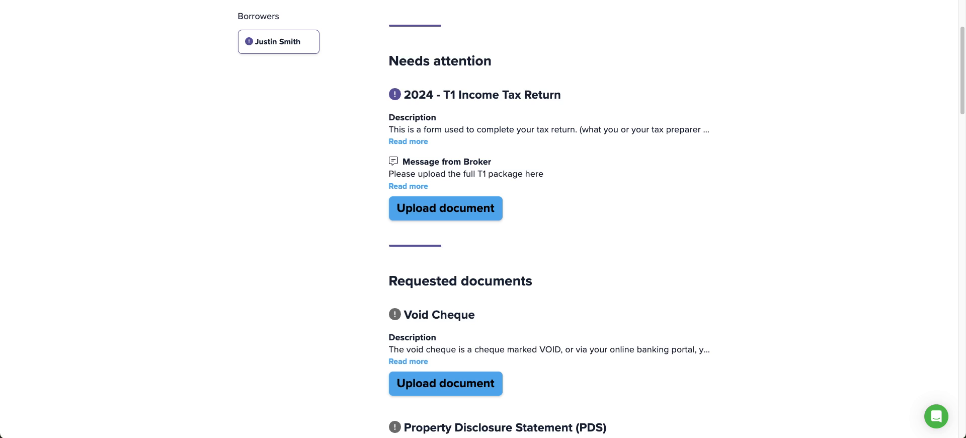
{"action": "left_click", "coordinate": [242, 1]}
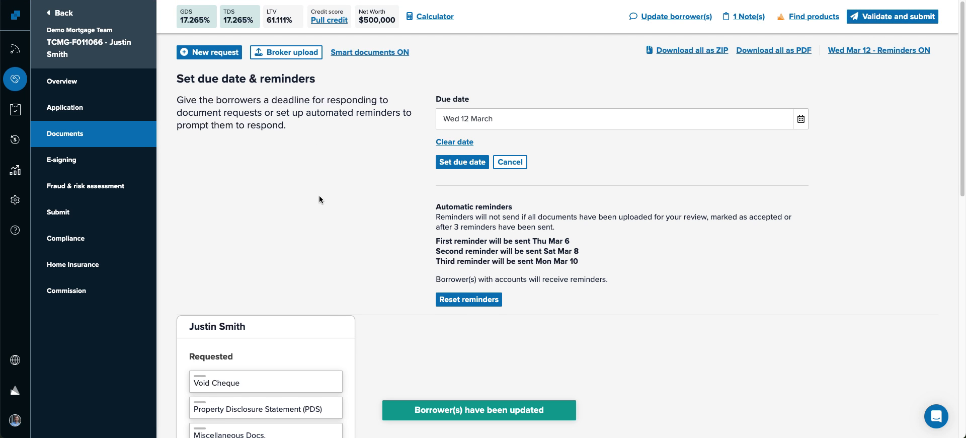
- Re-save the main borrower's current employment unchanged at $285,000 annually
{"action": "scroll", "coordinate": [322, 199], "scroll_direction": "down", "scroll_amount": 3}
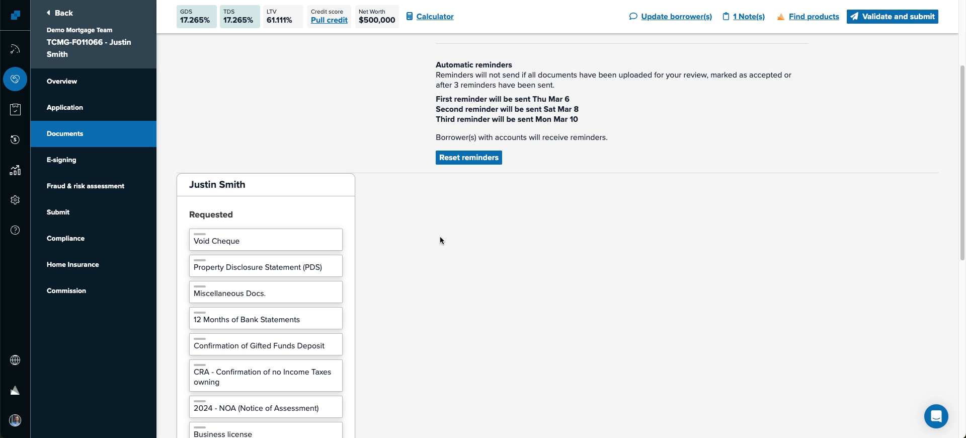
{"action": "left_click", "coordinate": [211, 0]}
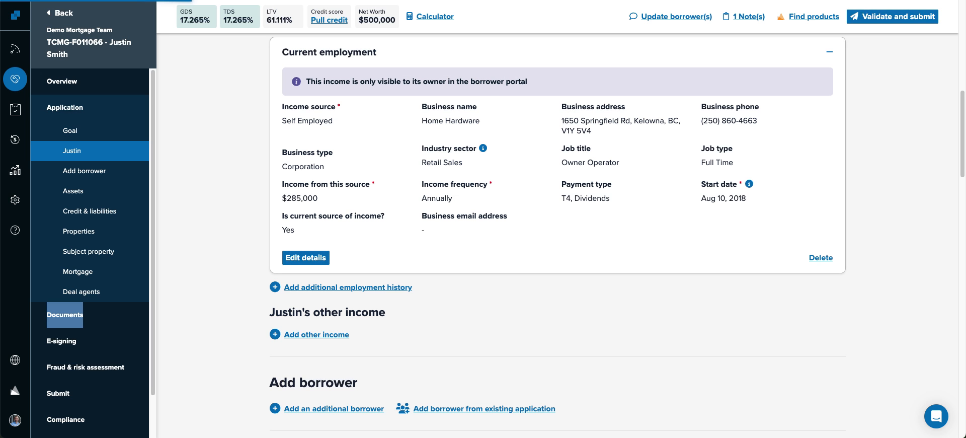
{"action": "scroll", "coordinate": [228, 114], "scroll_direction": "up", "scroll_amount": 3}
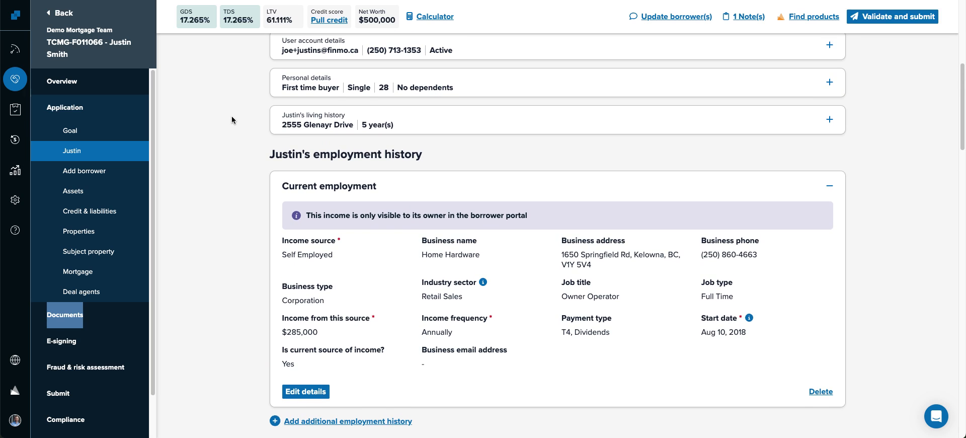
{"action": "left_click", "coordinate": [306, 392]}
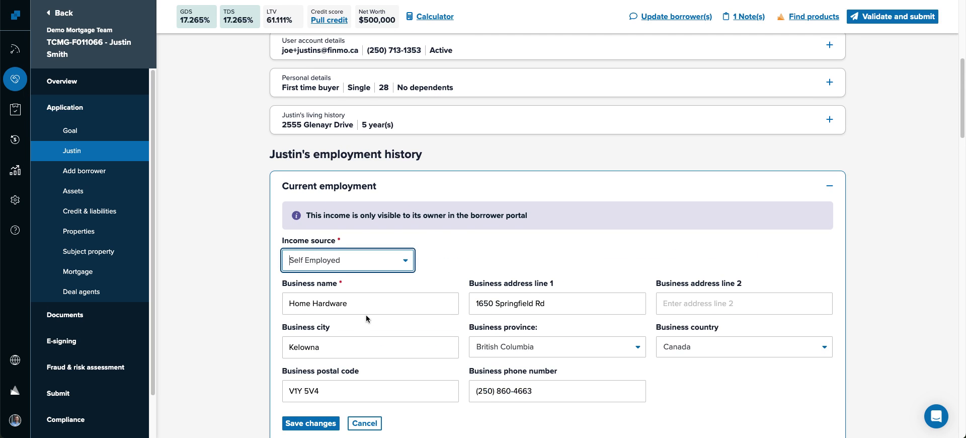
{"action": "scroll", "coordinate": [367, 319], "scroll_direction": "down", "scroll_amount": 5}
{"action": "left_click", "coordinate": [331, 254]}
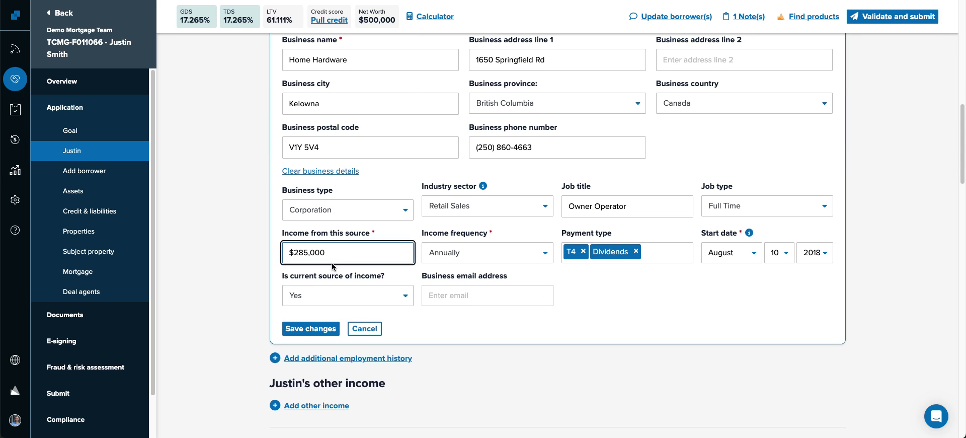
{"action": "left_click", "coordinate": [316, 330]}
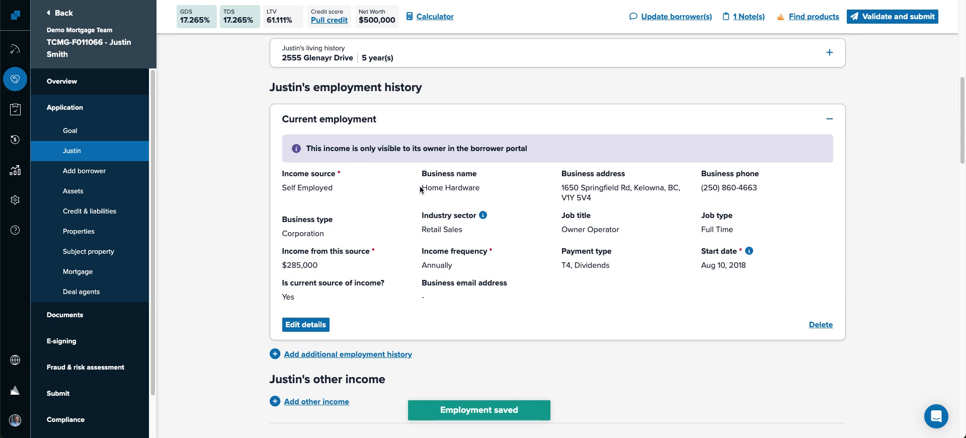
{"action": "left_click", "coordinate": [442, 114]}
- Start an other-income entry, browse the income types, then cancel without adding it
{"action": "scroll", "coordinate": [200, 175], "scroll_direction": "down", "scroll_amount": 1}
{"action": "scroll", "coordinate": [212, 174], "scroll_direction": "down", "scroll_amount": 2}
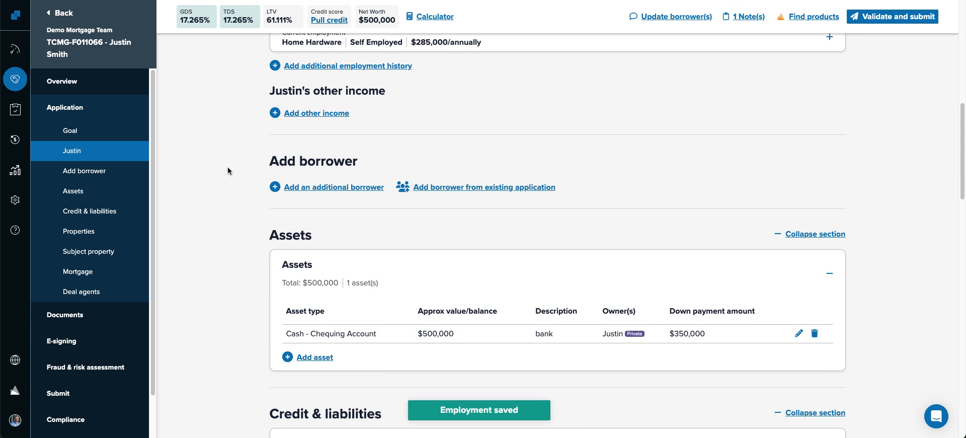
{"action": "left_click", "coordinate": [332, 113]}
{"action": "left_click", "coordinate": [326, 162]}
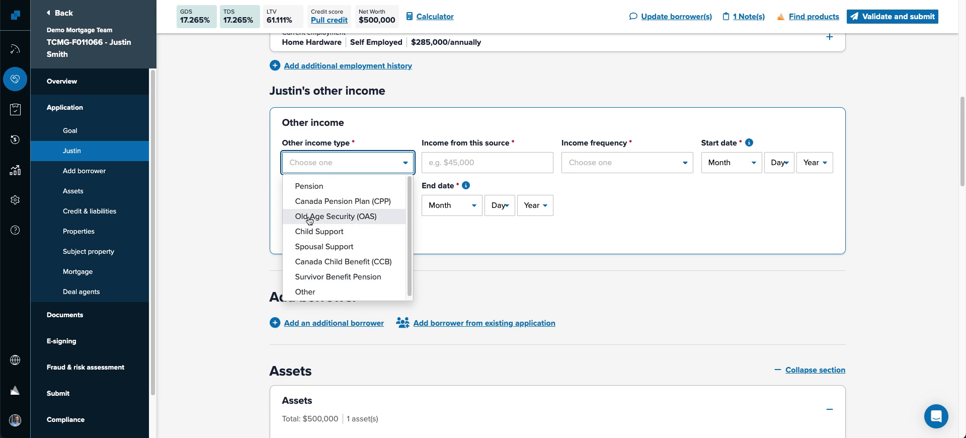
{"action": "left_click", "coordinate": [216, 198]}
{"action": "left_click", "coordinate": [363, 253]}
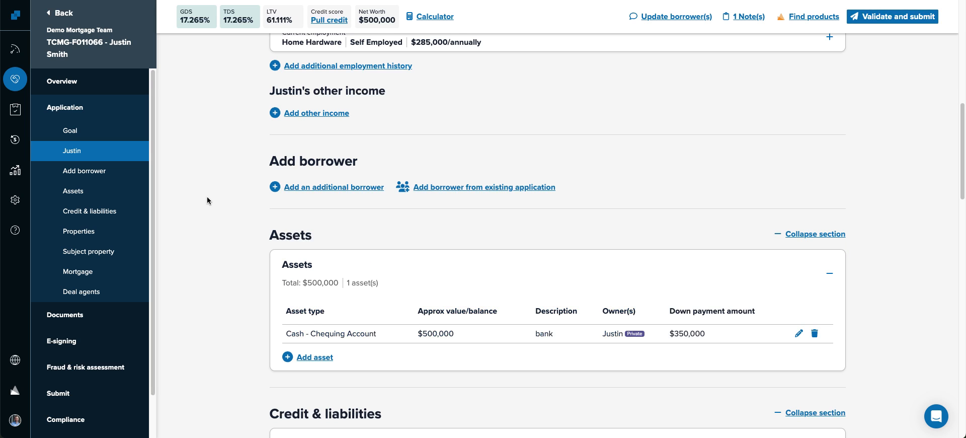
{"action": "scroll", "coordinate": [207, 197], "scroll_direction": "down", "scroll_amount": 3}
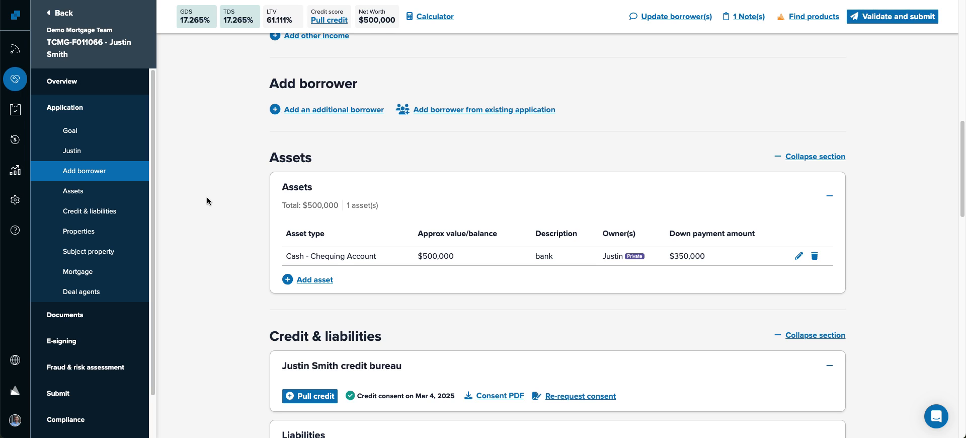
- Try the additional-borrower form with Invite ticked and application access toggled, then cancel it
{"action": "left_click", "coordinate": [308, 110]}
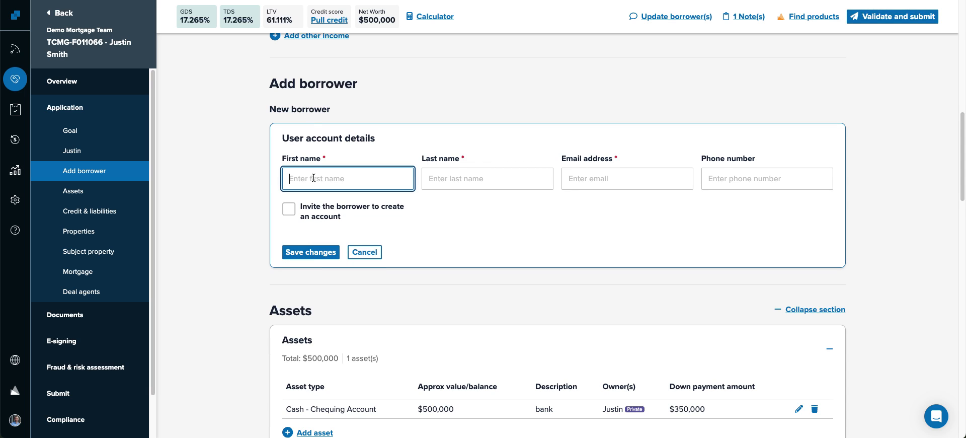
{"action": "left_click", "coordinate": [291, 220]}
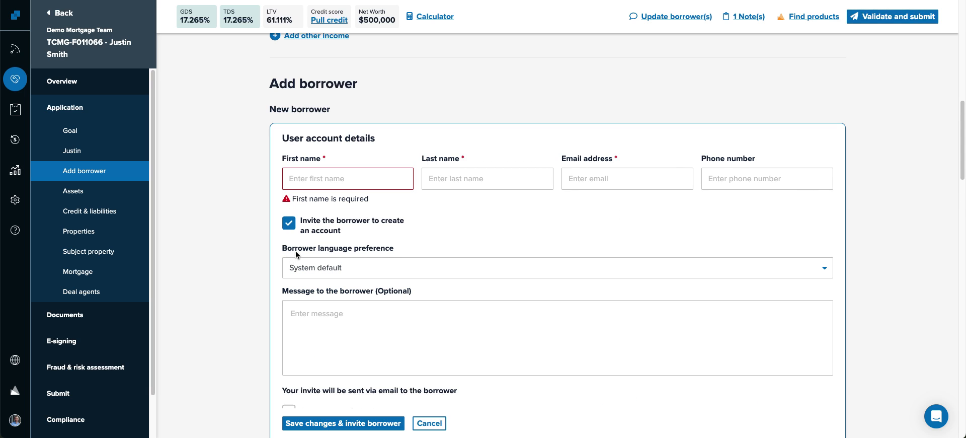
{"action": "scroll", "coordinate": [297, 256], "scroll_direction": "down", "scroll_amount": 1}
{"action": "scroll", "coordinate": [272, 259], "scroll_direction": "down", "scroll_amount": 2}
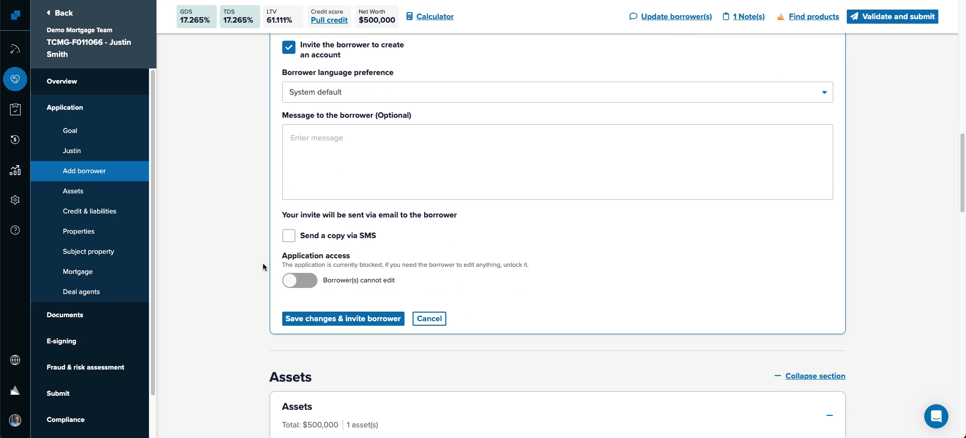
{"action": "left_click", "coordinate": [311, 285]}
{"action": "left_click", "coordinate": [311, 285]}
{"action": "left_click", "coordinate": [429, 318]}
- Go to the Deals list from the sidebar
{"action": "scroll", "coordinate": [204, 238], "scroll_direction": "up", "scroll_amount": 4}
{"action": "scroll", "coordinate": [205, 238], "scroll_direction": "down", "scroll_amount": 2}
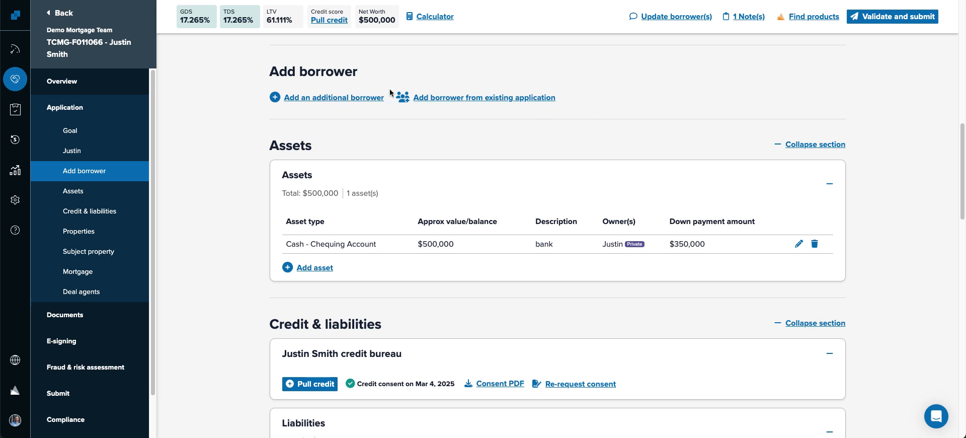
{"action": "left_click", "coordinate": [15, 79]}
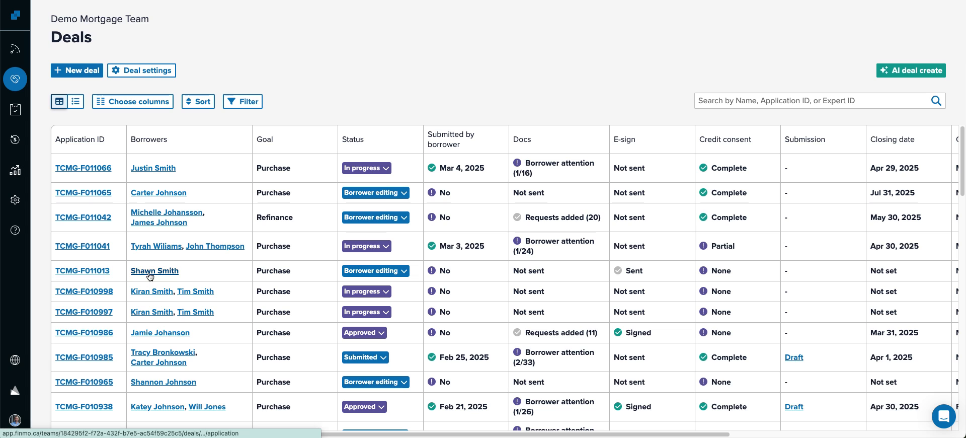
- On the top deal, add a searched existing-application borrower as co-borrower, archiving their current deal
{"action": "left_click", "coordinate": [158, 168]}
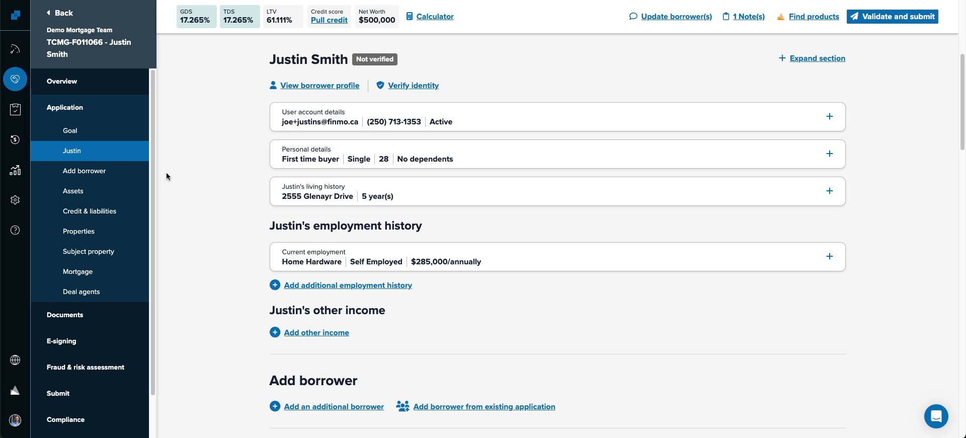
{"action": "left_click", "coordinate": [81, 171]}
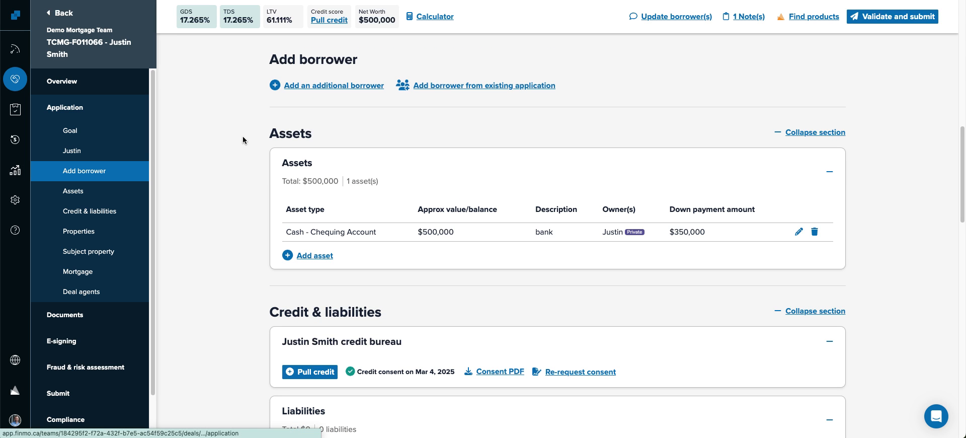
{"action": "left_click", "coordinate": [451, 87]}
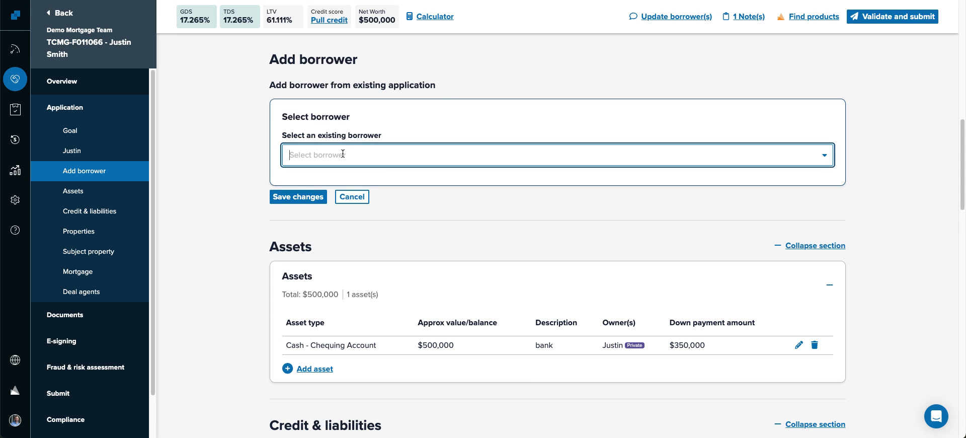
{"action": "type", "text": "shawn "}
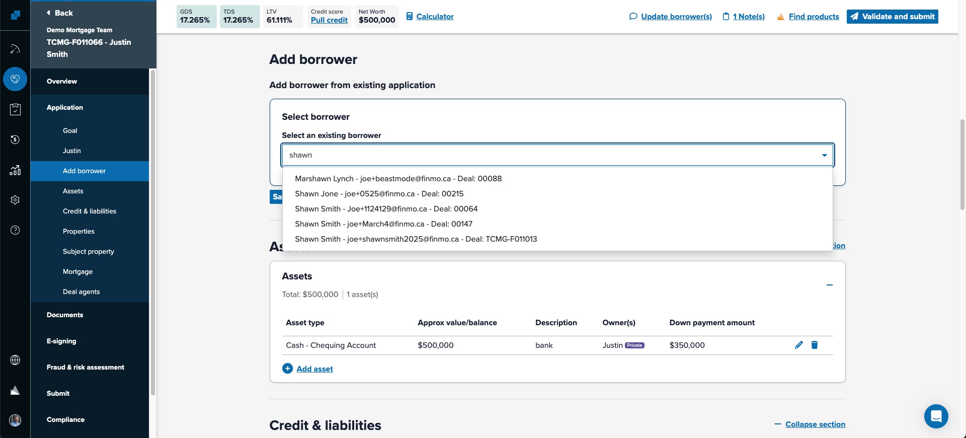
{"action": "type", "text": "smi"}
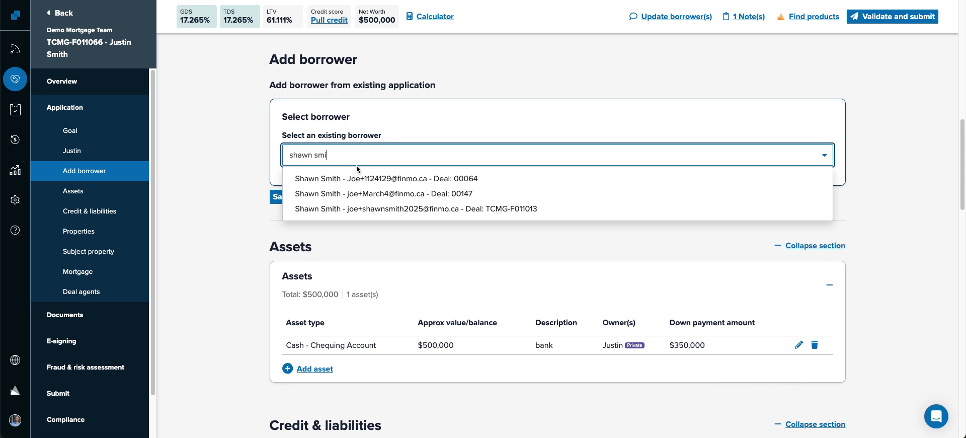
{"action": "left_click", "coordinate": [451, 209]}
{"action": "scroll", "coordinate": [451, 207], "scroll_direction": "down", "scroll_amount": 3}
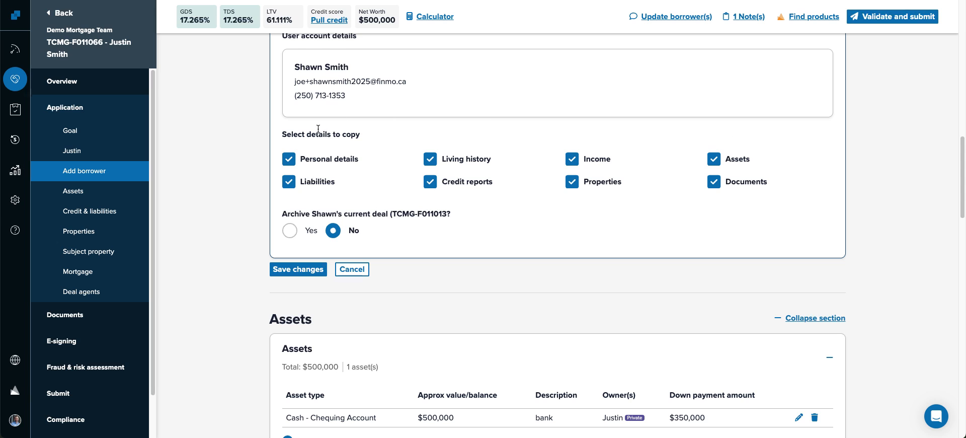
{"action": "left_click", "coordinate": [290, 230]}
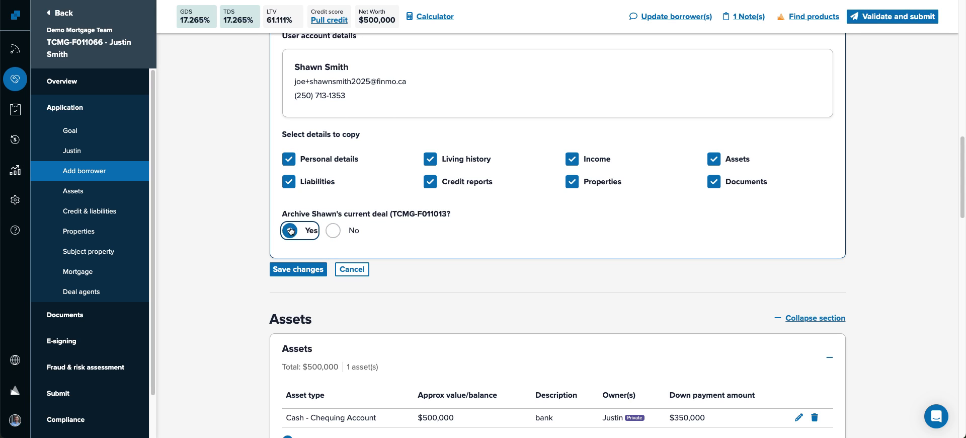
{"action": "left_click", "coordinate": [278, 269]}
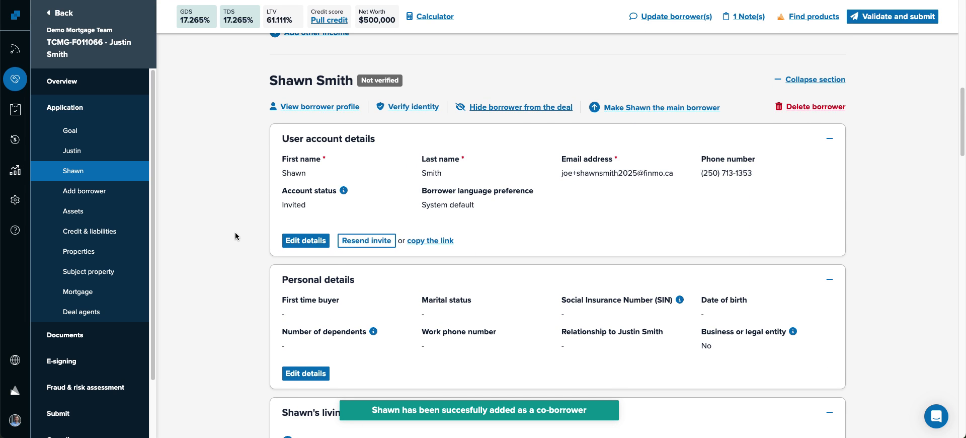
- Collapse the co-borrower's user account, Personal details and Living history cards
{"action": "scroll", "coordinate": [255, 273], "scroll_direction": "up", "scroll_amount": 2}
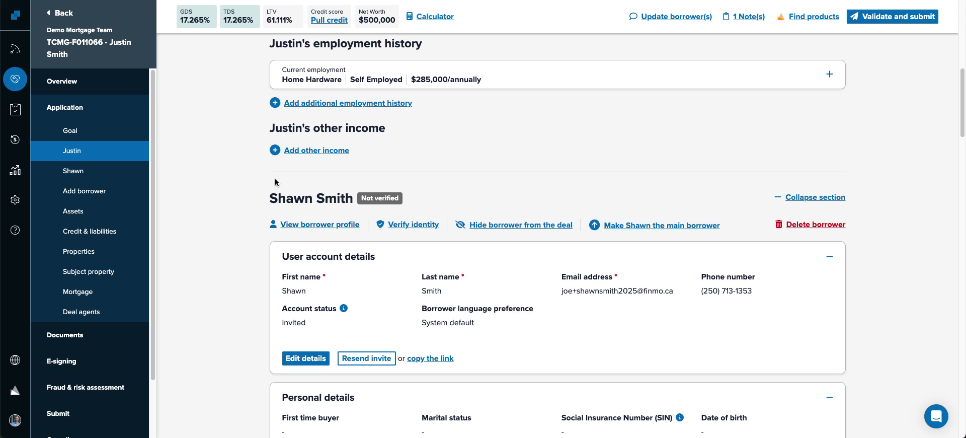
{"action": "left_click", "coordinate": [72, 154]}
{"action": "left_click", "coordinate": [76, 171]}
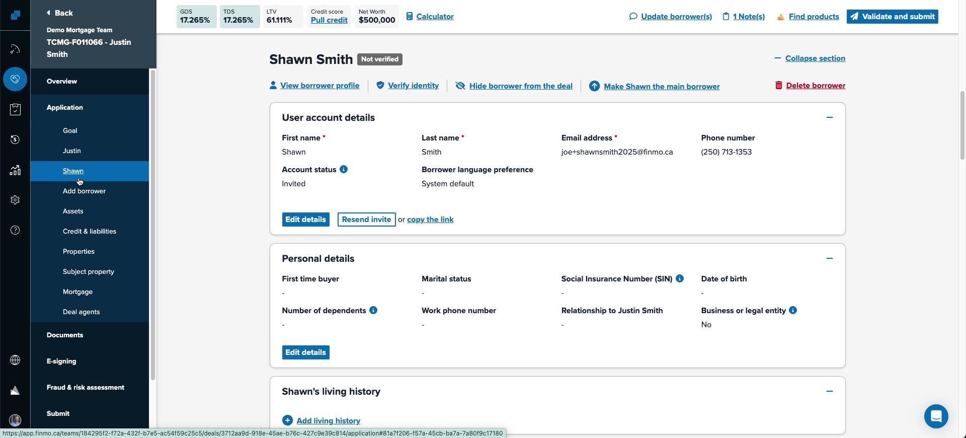
{"action": "left_click", "coordinate": [463, 113]}
{"action": "left_click", "coordinate": [443, 152]}
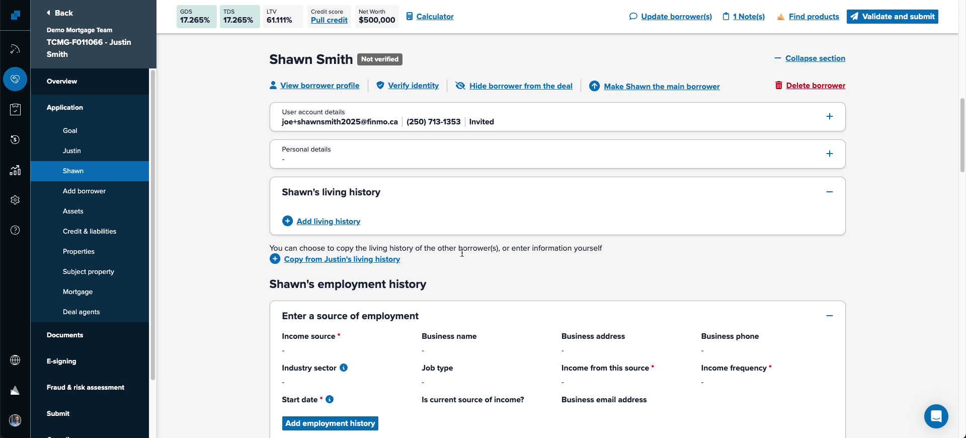
{"action": "left_click", "coordinate": [481, 190]}
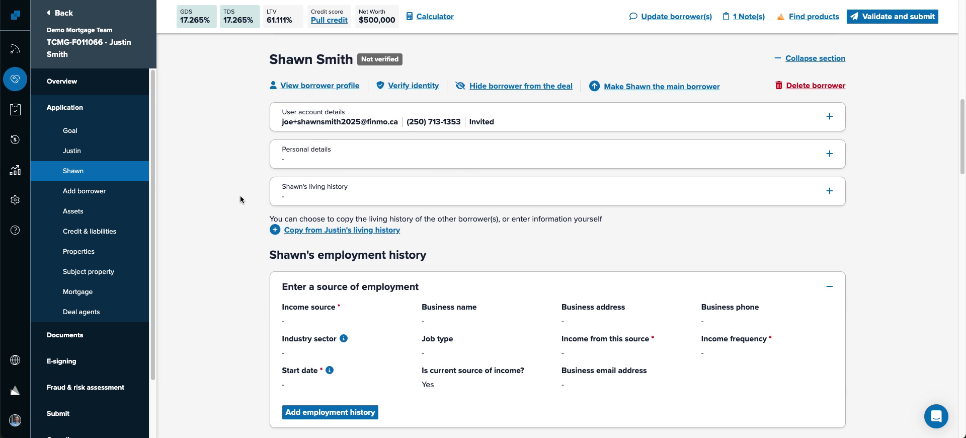
- Glance at the deal's Documents page, then return to the Application page
{"action": "scroll", "coordinate": [240, 197], "scroll_direction": "up", "scroll_amount": 1}
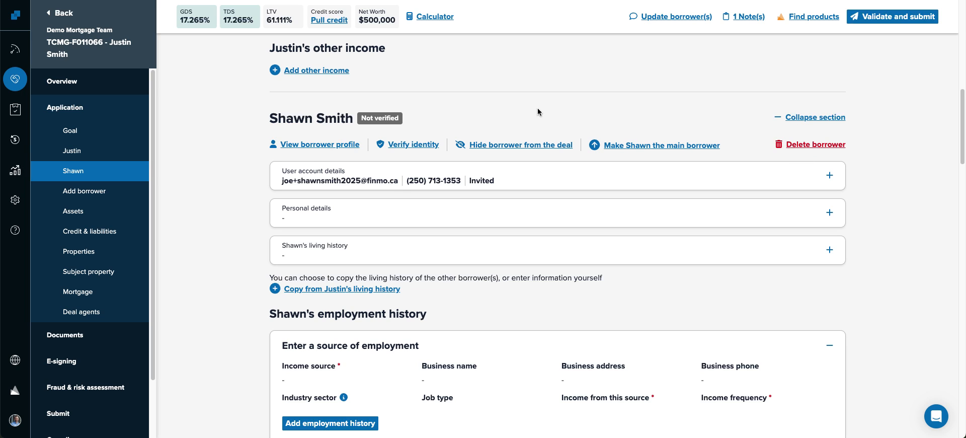
{"action": "left_click", "coordinate": [64, 333]}
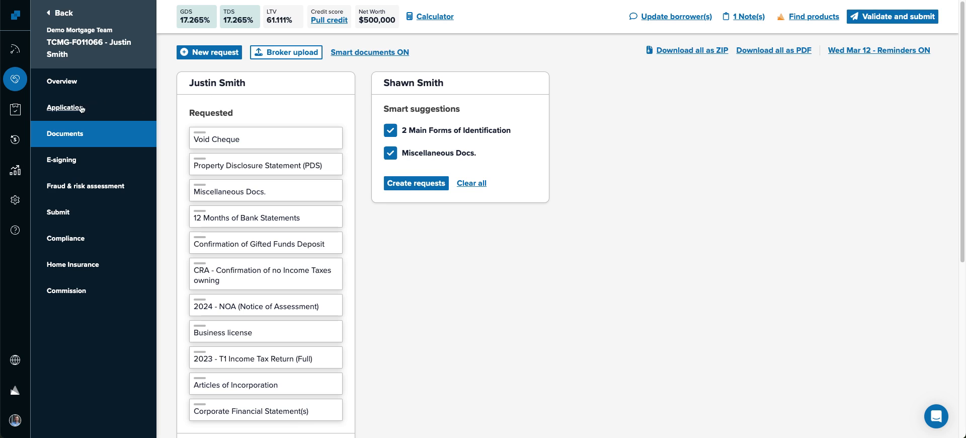
{"action": "left_click", "coordinate": [65, 107]}
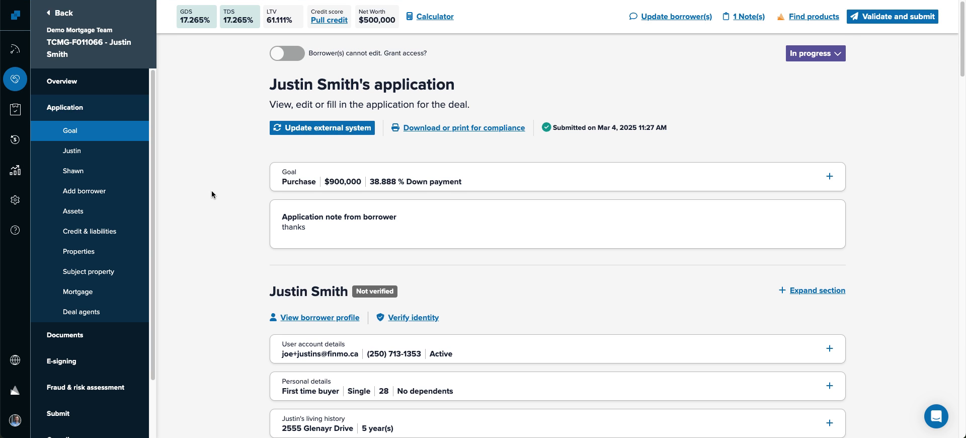
{"action": "scroll", "coordinate": [216, 193], "scroll_direction": "down", "scroll_amount": 9}
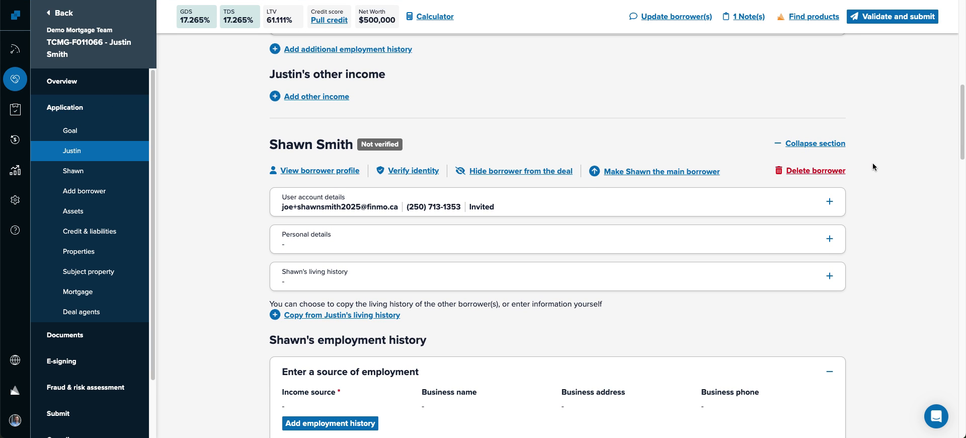
- Hide the co-borrower from the deal, unhide him, then hide him again
{"action": "left_click", "coordinate": [497, 172]}
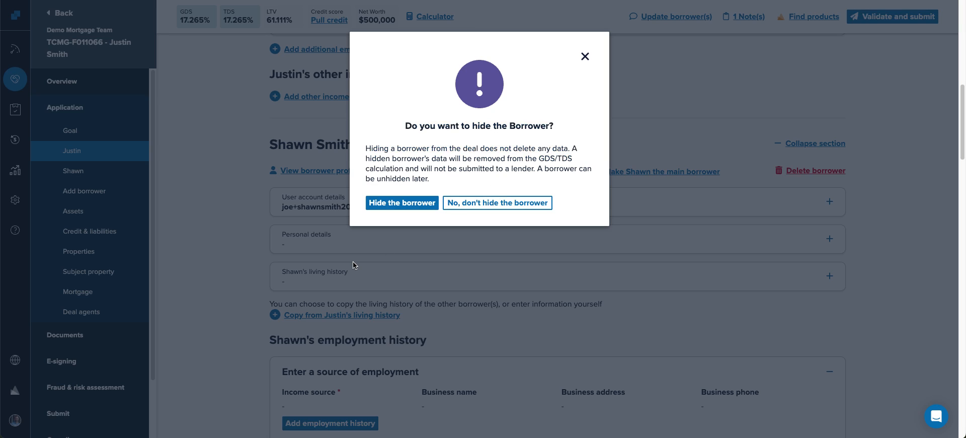
{"action": "left_click", "coordinate": [402, 202]}
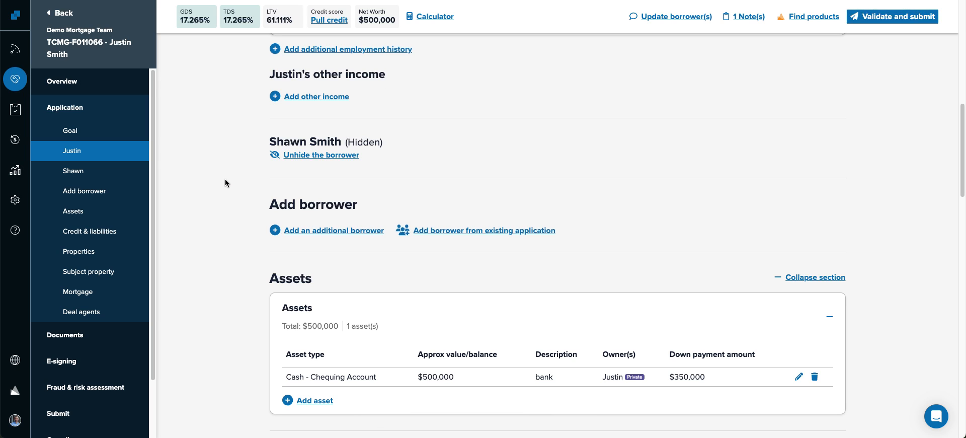
{"action": "left_click", "coordinate": [304, 155]}
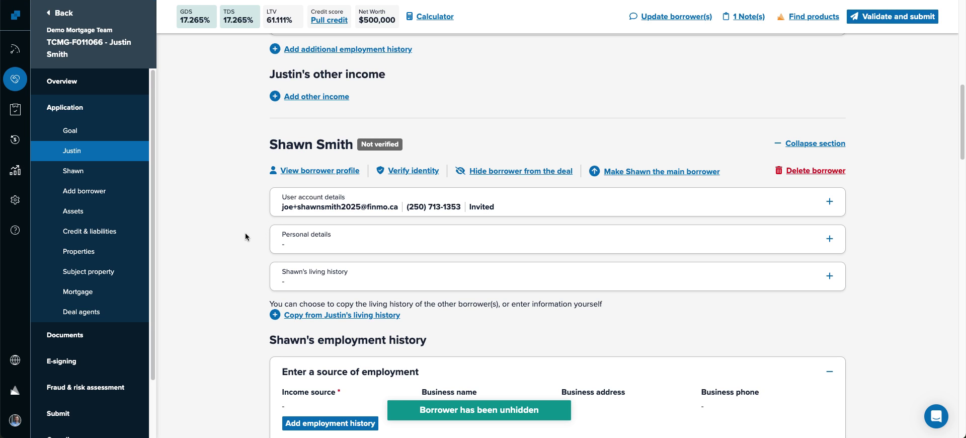
{"action": "left_click", "coordinate": [496, 170]}
{"action": "left_click", "coordinate": [395, 204]}
- Collapse the Assets section and highlight the credit consent date
{"action": "scroll", "coordinate": [177, 247], "scroll_direction": "down", "scroll_amount": 3}
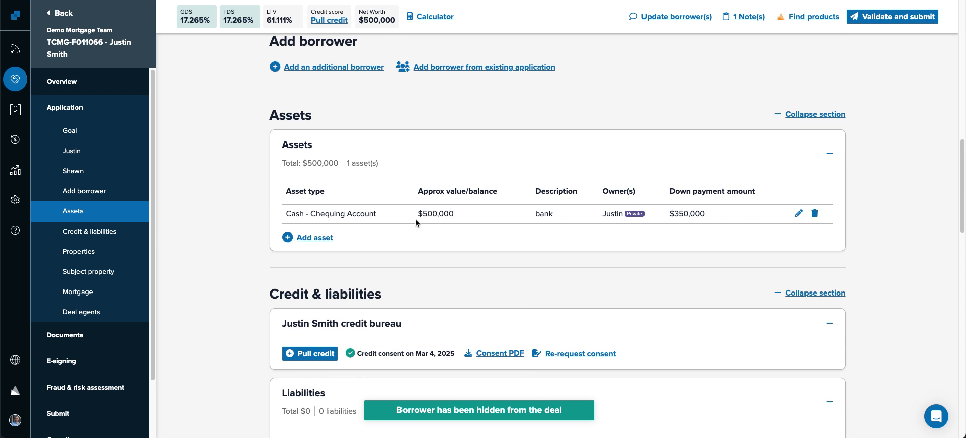
{"action": "left_click", "coordinate": [408, 140]}
{"action": "scroll", "coordinate": [220, 211], "scroll_direction": "down", "scroll_amount": 2}
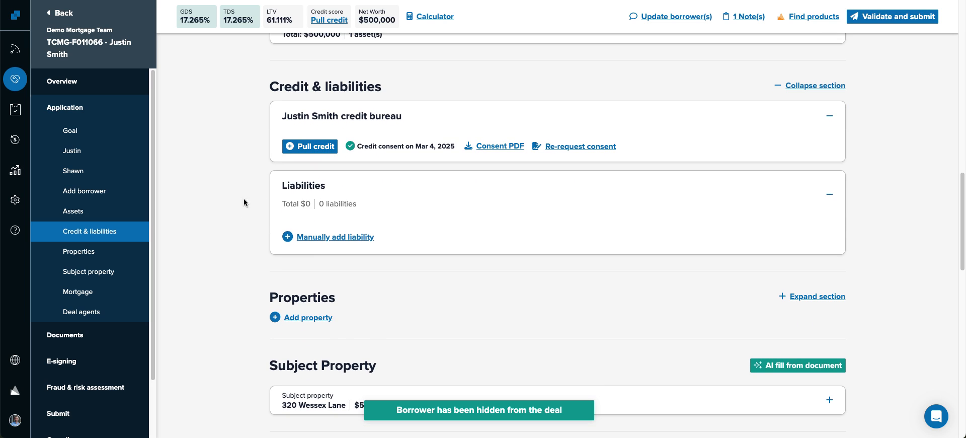
{"action": "left_click_drag", "start_coordinate": [355, 145], "coordinate": [452, 146]}
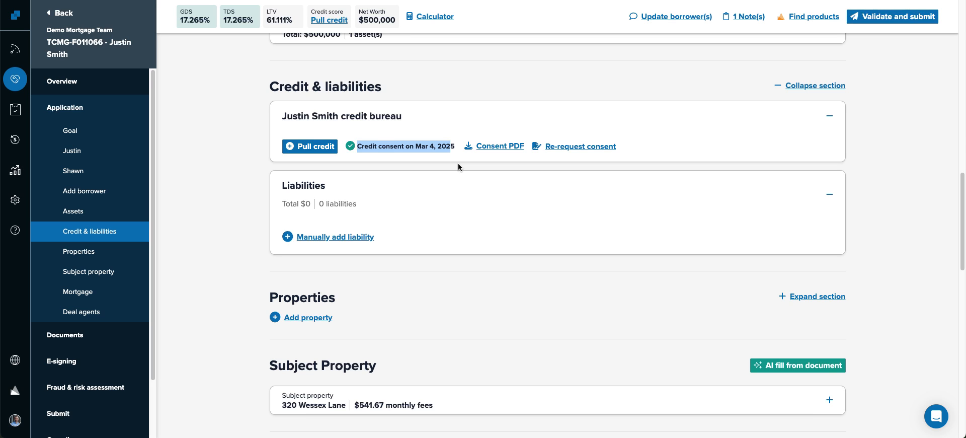
- Re-send the credit consent request to the main borrower, then go to Gmail
{"action": "left_click", "coordinate": [586, 147]}
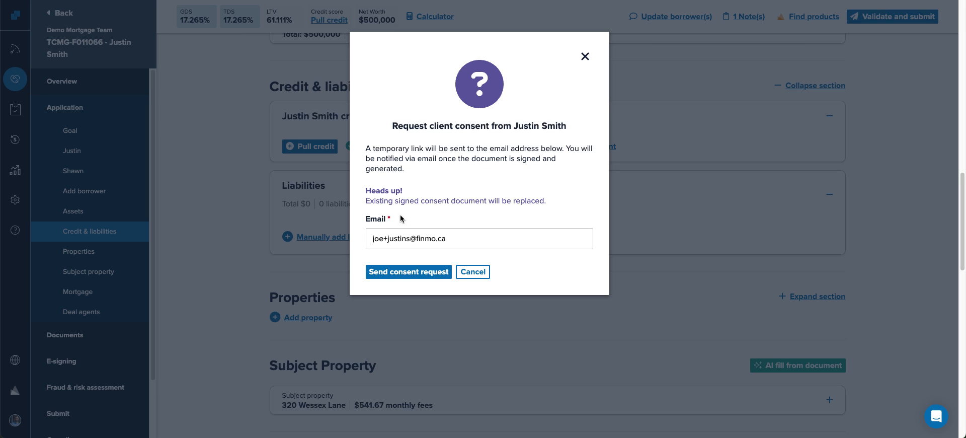
{"action": "left_click", "coordinate": [408, 272]}
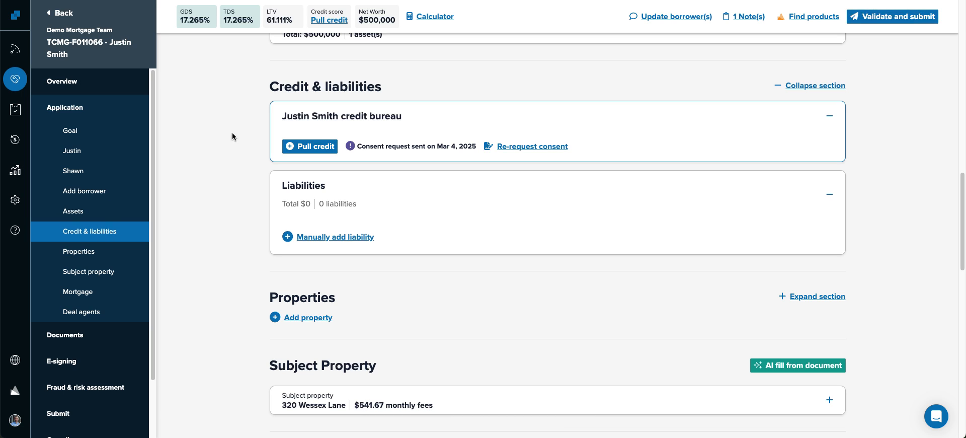
{"action": "left_click", "coordinate": [211, 0]}
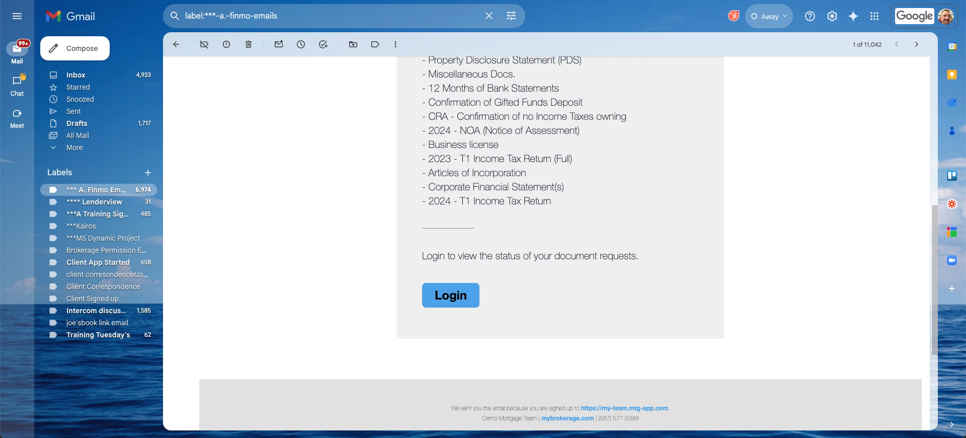
- Open the Sign the client consent email and follow its Read and sign consent link
{"action": "left_click", "coordinate": [179, 44]}
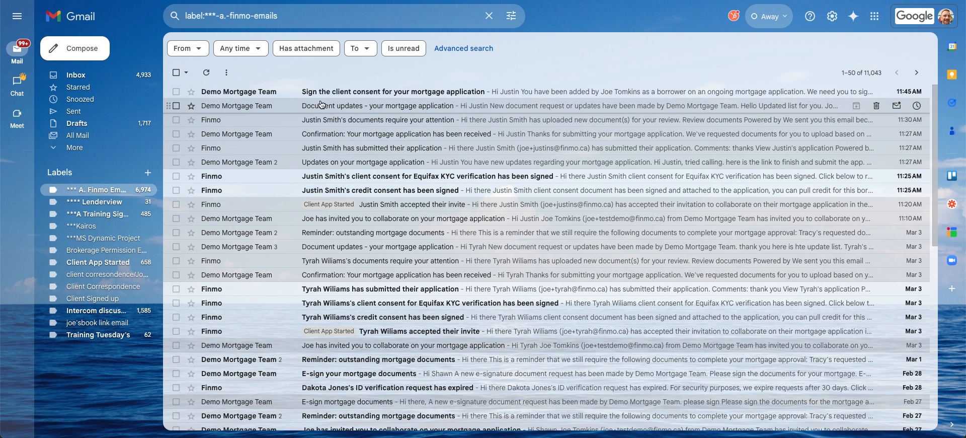
{"action": "left_click", "coordinate": [417, 96]}
{"action": "scroll", "coordinate": [377, 217], "scroll_direction": "down", "scroll_amount": 3}
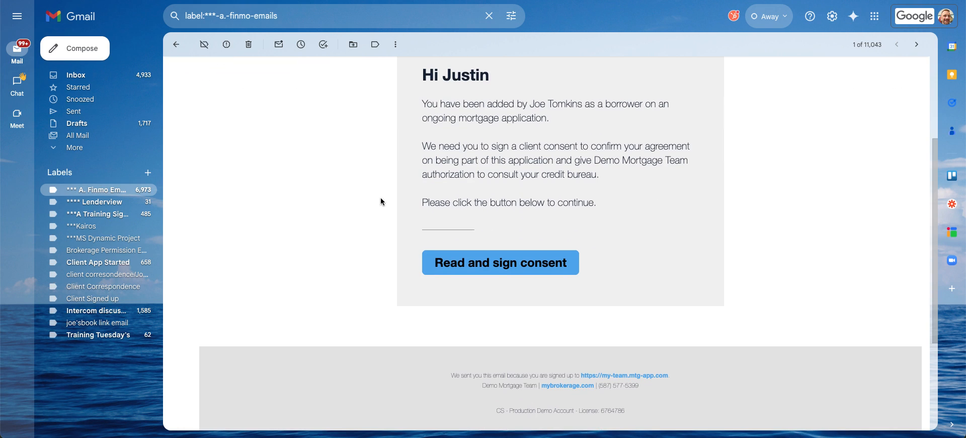
{"action": "left_click", "coordinate": [477, 260]}
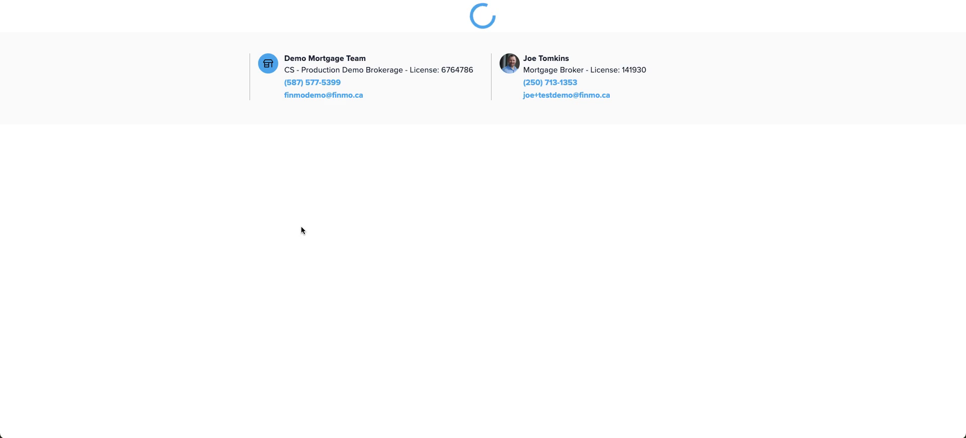
{"action": "scroll", "coordinate": [266, 283], "scroll_direction": "down", "scroll_amount": 3}
- Agree to and submit the credit consent, close that tab, and return to Finmo
{"action": "left_click", "coordinate": [244, 256]}
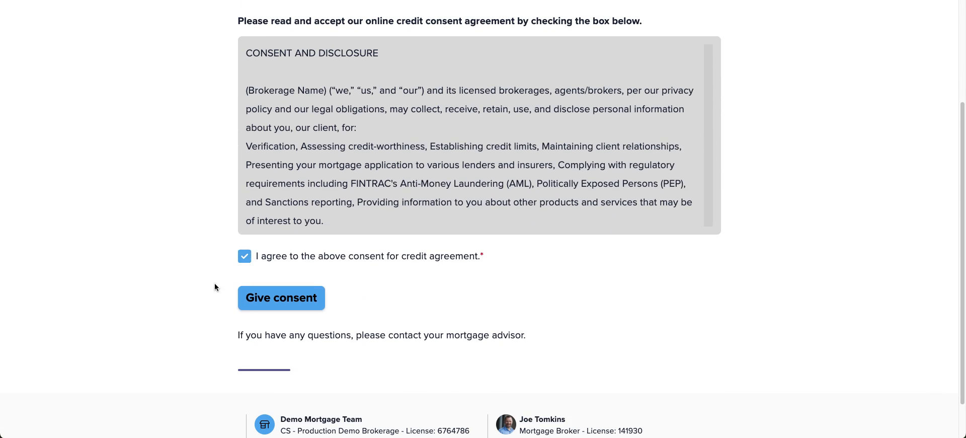
{"action": "left_click", "coordinate": [262, 299]}
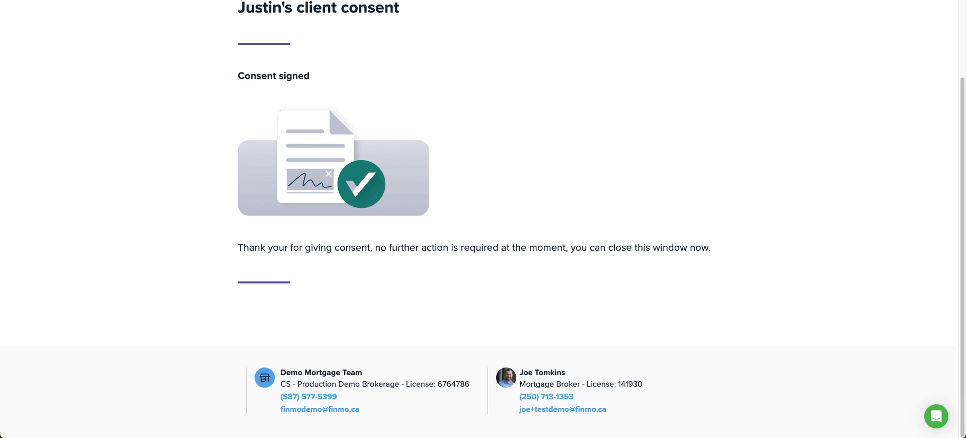
{"action": "key", "text": "super+w"}
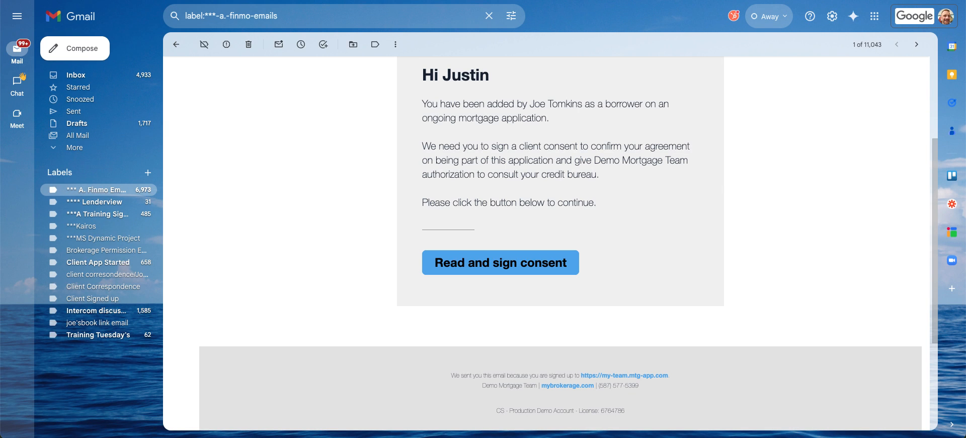
{"action": "left_click", "coordinate": [178, 45]}
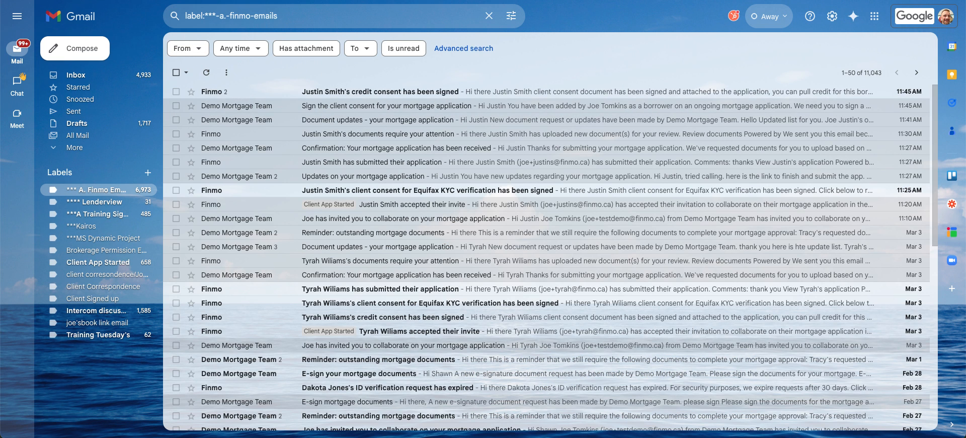
{"action": "key", "text": "ctrl+Tab"}
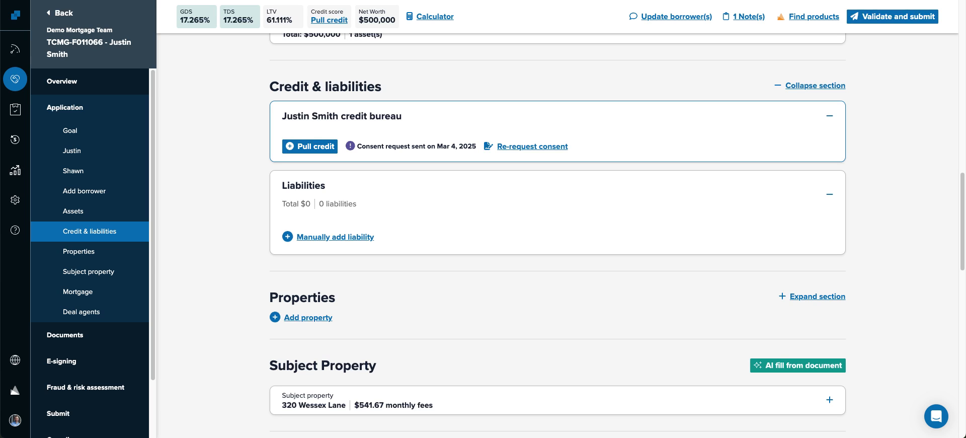
- Reload and pull credit, reviewing the Equifax EF026 Member Security Code Invalid error report
{"action": "key", "text": "super+r"}
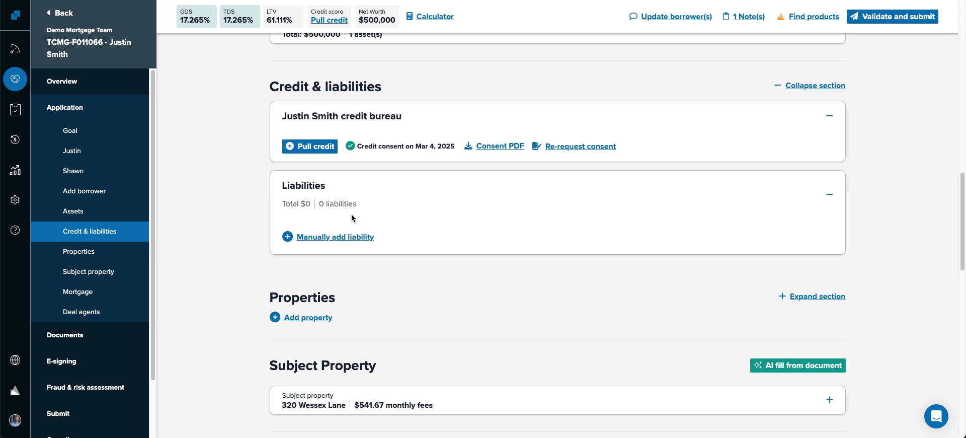
{"action": "left_click", "coordinate": [311, 145]}
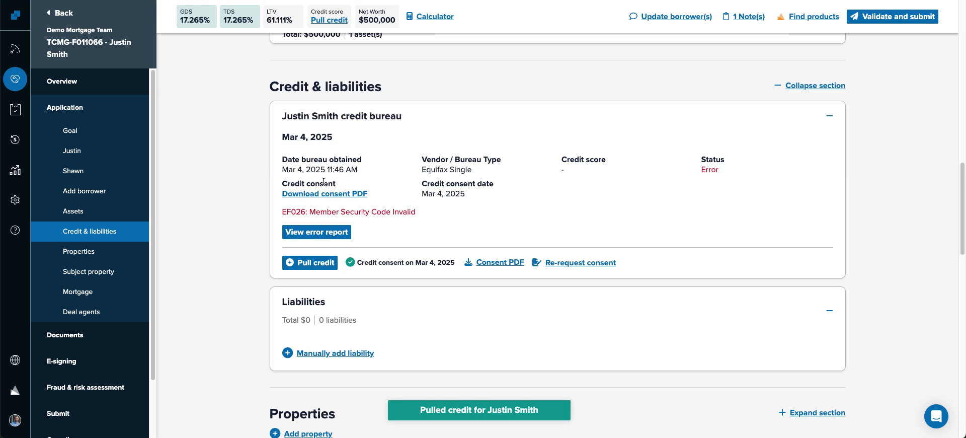
{"action": "left_click", "coordinate": [318, 231]}
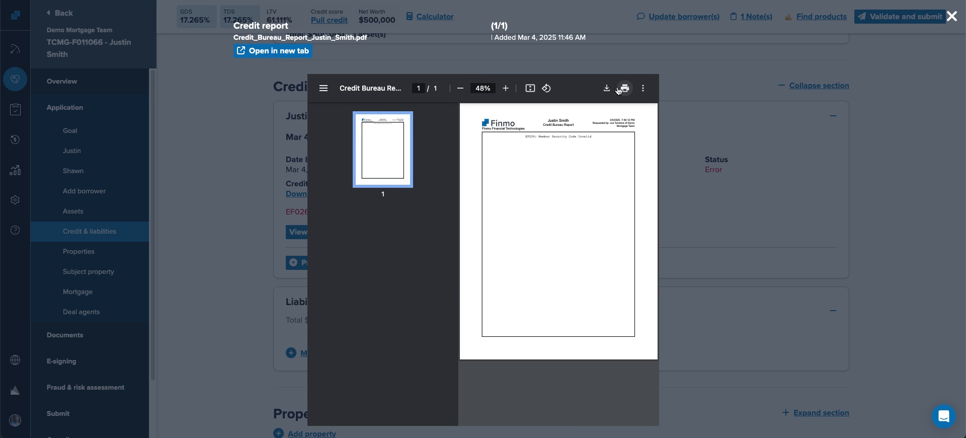
{"action": "left_click", "coordinate": [951, 16]}
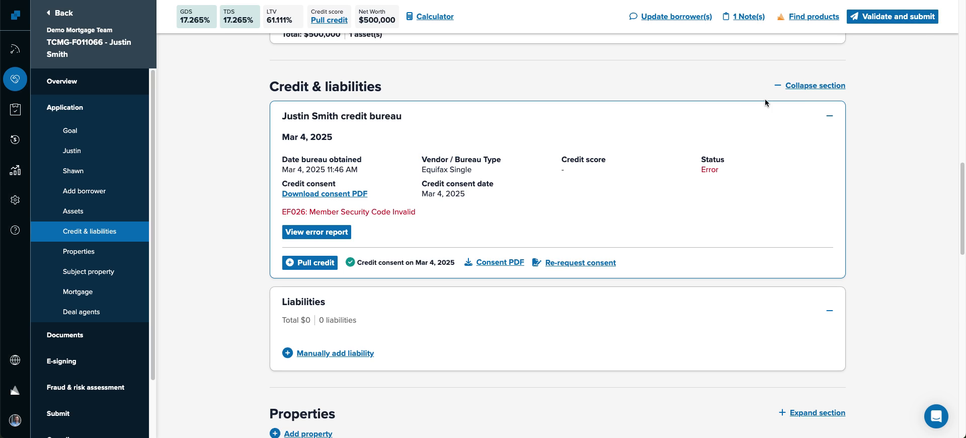
{"action": "left_click", "coordinate": [433, 118]}
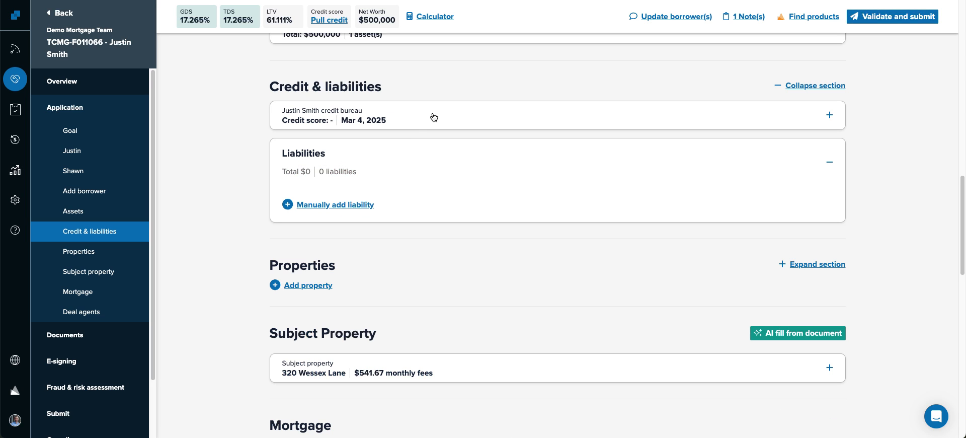
- Add a credit card liability manually with a $10,000 limit and $3,000 balance
{"action": "left_click", "coordinate": [338, 206]}
{"action": "left_click", "coordinate": [330, 221]}
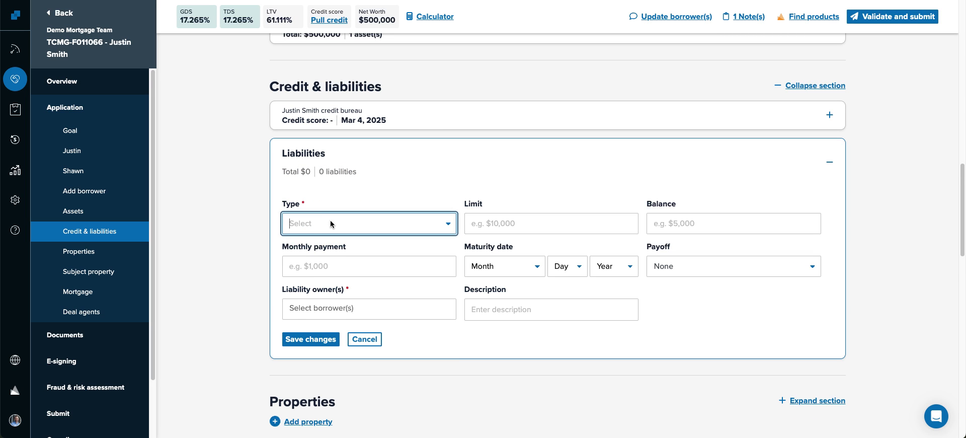
{"action": "left_click", "coordinate": [326, 246]}
{"action": "left_click", "coordinate": [567, 218]}
{"action": "type", "text": "10000"}
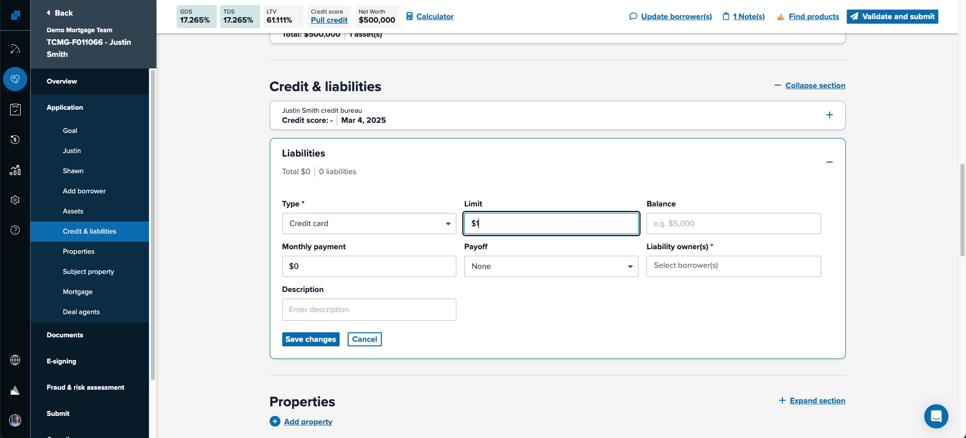
{"action": "key", "text": "Tab"}
{"action": "type", "text": "3000"}
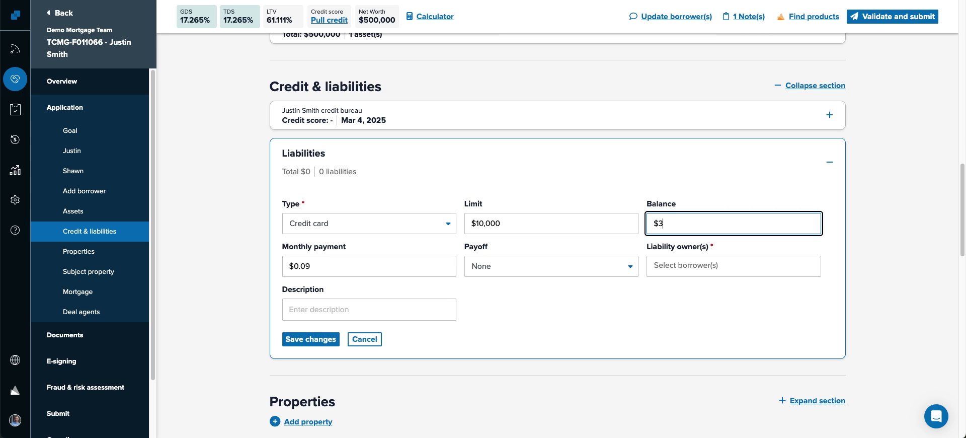
- Make the borrower the liability owner, describe it as 'VISA', and save it
{"action": "key", "text": "Tab"}
{"action": "key", "text": "Tab"}
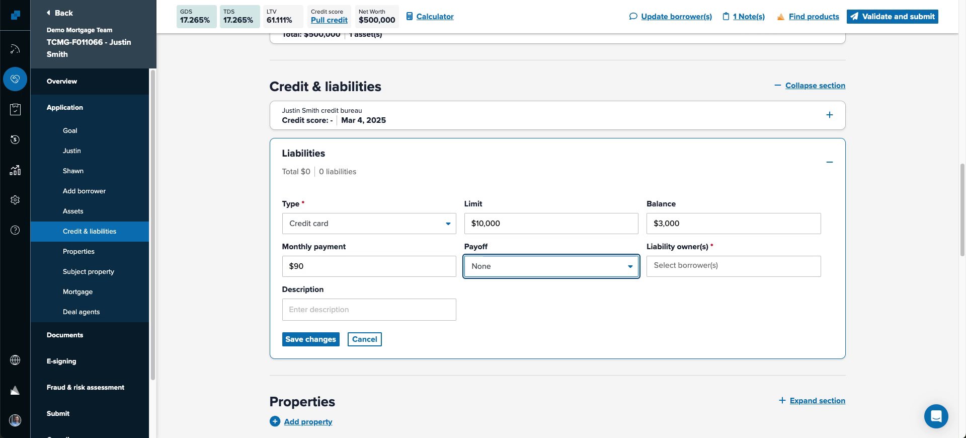
{"action": "key", "text": "Tab"}
{"action": "key", "text": "Down"}
{"action": "key", "text": "Down"}
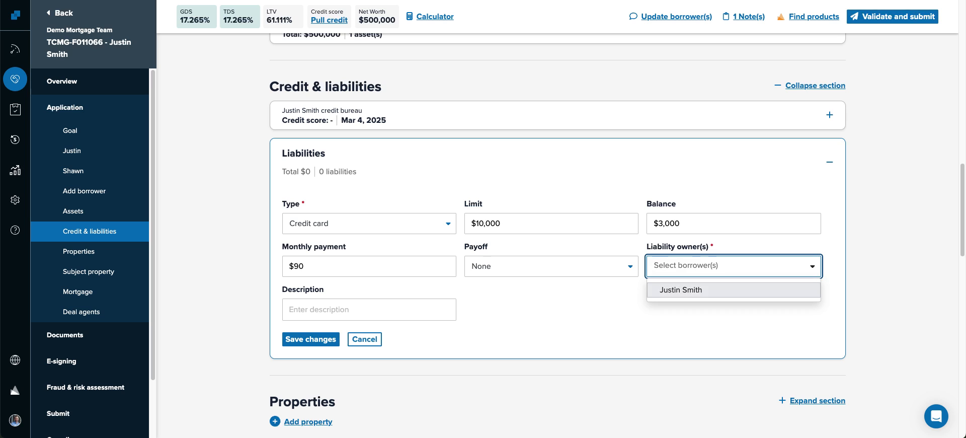
{"action": "key", "text": "Return"}
{"action": "key", "text": "Tab"}
{"action": "type", "text": "V"}
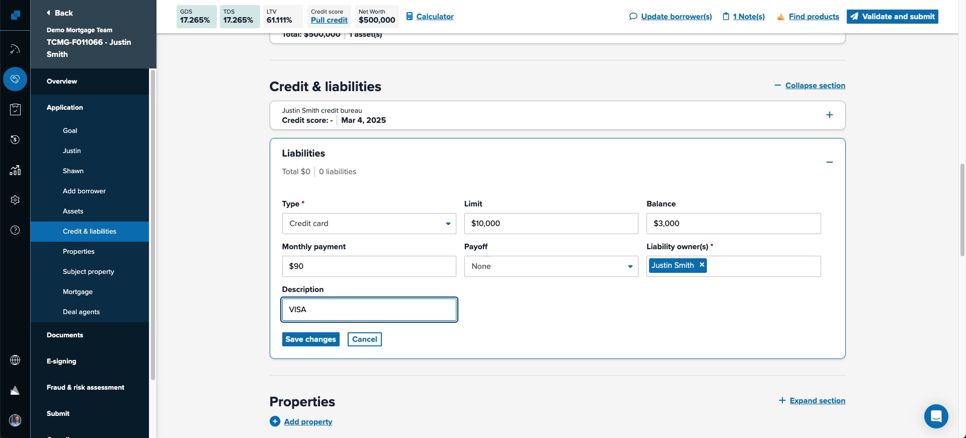
{"action": "type", "text": "ISA"}
{"action": "left_click", "coordinate": [308, 341]}
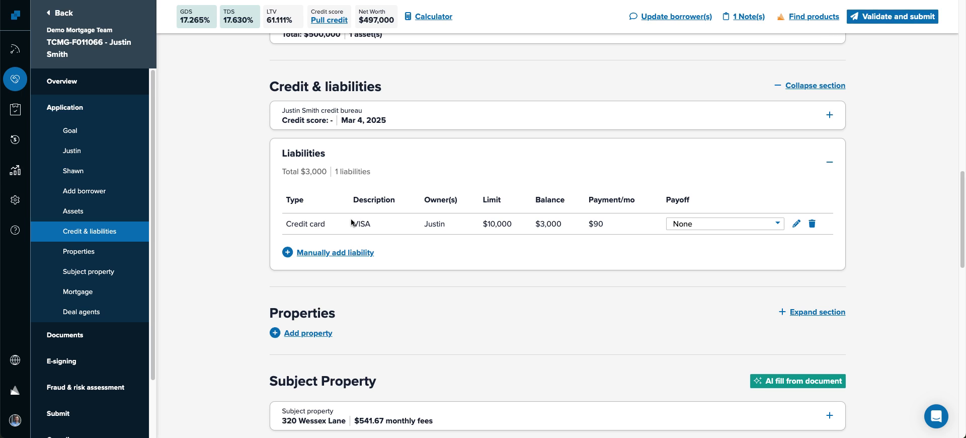
- Set the VISA card's payoff to Prior to advance and collapse the liabilities card
{"action": "left_click", "coordinate": [723, 225]}
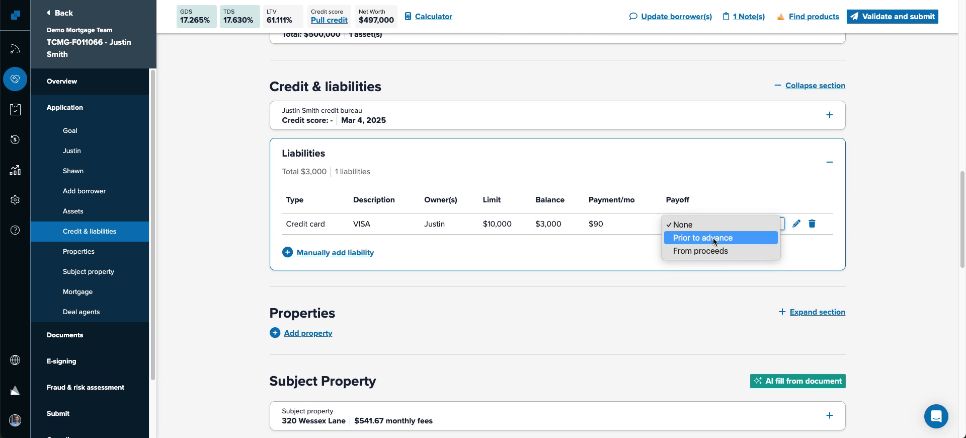
{"action": "left_click", "coordinate": [713, 238]}
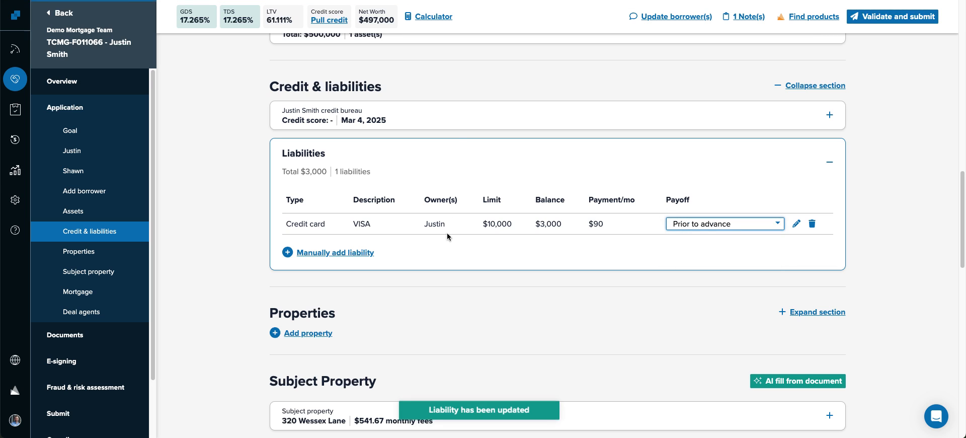
{"action": "left_click", "coordinate": [458, 147]}
{"action": "scroll", "coordinate": [416, 191], "scroll_direction": "down", "scroll_amount": 2}
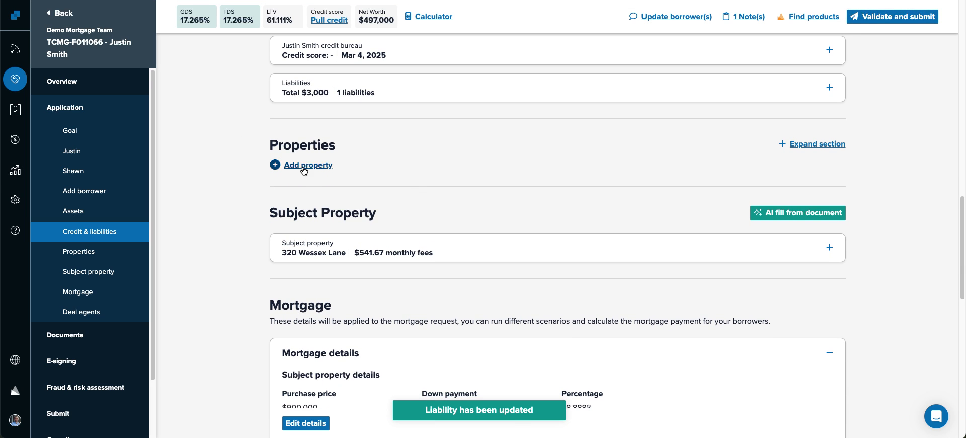
- Set the subject property's tax year to 2025, paid by Borrower, and save the changes
{"action": "scroll", "coordinate": [240, 229], "scroll_direction": "down", "scroll_amount": 4}
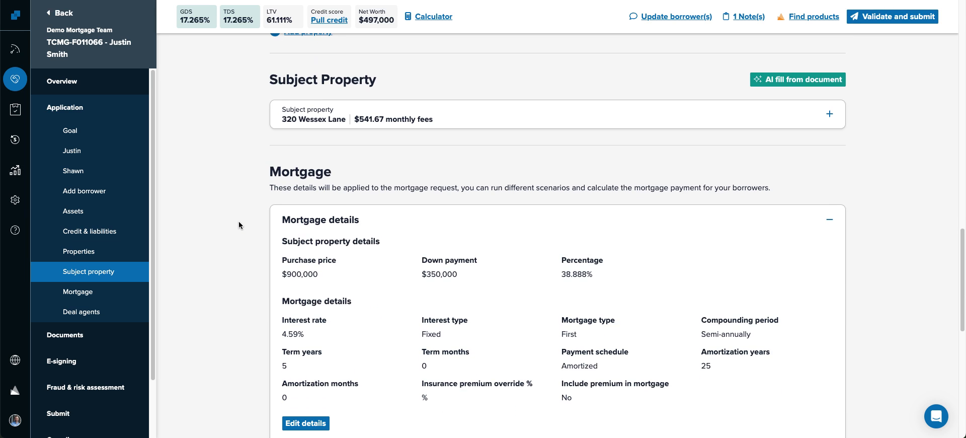
{"action": "left_click", "coordinate": [480, 119]}
{"action": "scroll", "coordinate": [496, 156], "scroll_direction": "down", "scroll_amount": 5}
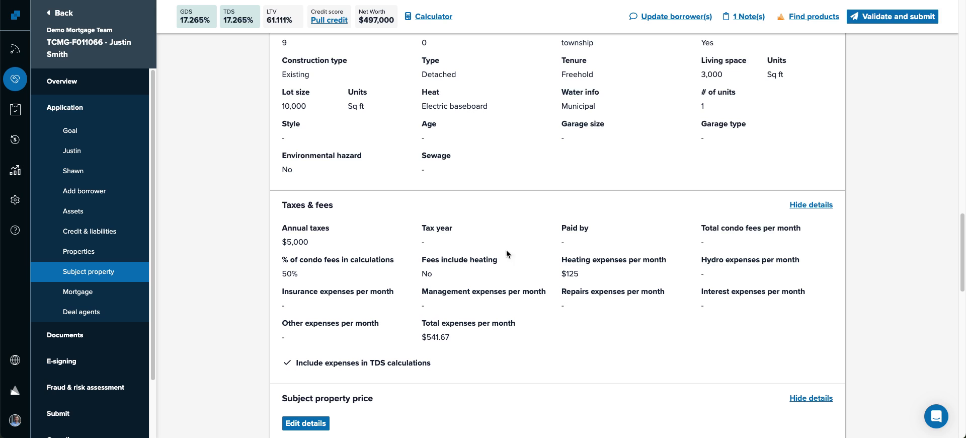
{"action": "left_click", "coordinate": [323, 422]}
{"action": "scroll", "coordinate": [376, 356], "scroll_direction": "down", "scroll_amount": 8}
{"action": "left_click", "coordinate": [476, 154]}
{"action": "left_click", "coordinate": [469, 176]}
{"action": "left_click", "coordinate": [624, 154]}
{"action": "left_click", "coordinate": [604, 172]}
{"action": "left_click", "coordinate": [330, 422]}
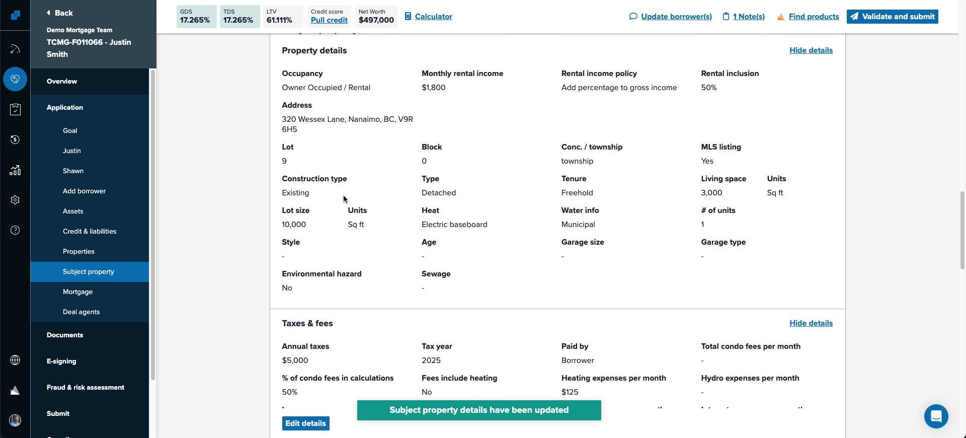
{"action": "left_click", "coordinate": [408, 85]}
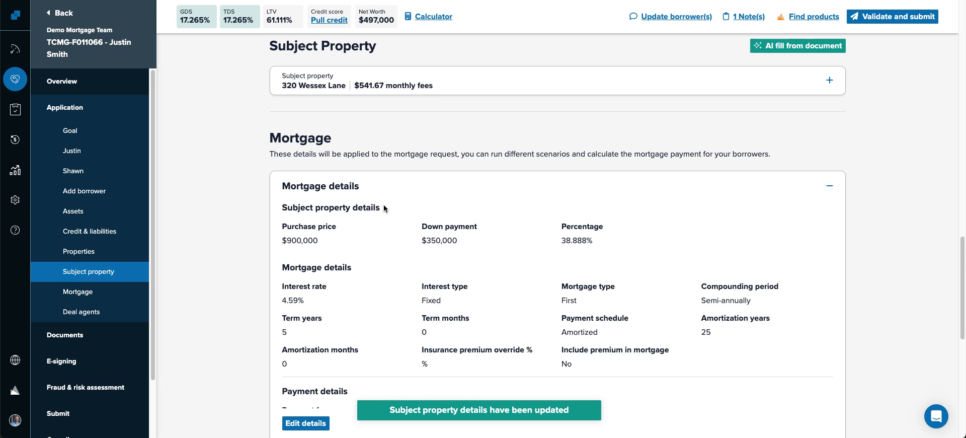
- Review the mortgage's 4.59% rate and qualifying details, then close the editor unchanged
{"action": "scroll", "coordinate": [382, 208], "scroll_direction": "down", "scroll_amount": 2}
{"action": "left_click_drag", "start_coordinate": [311, 215], "coordinate": [269, 213]}
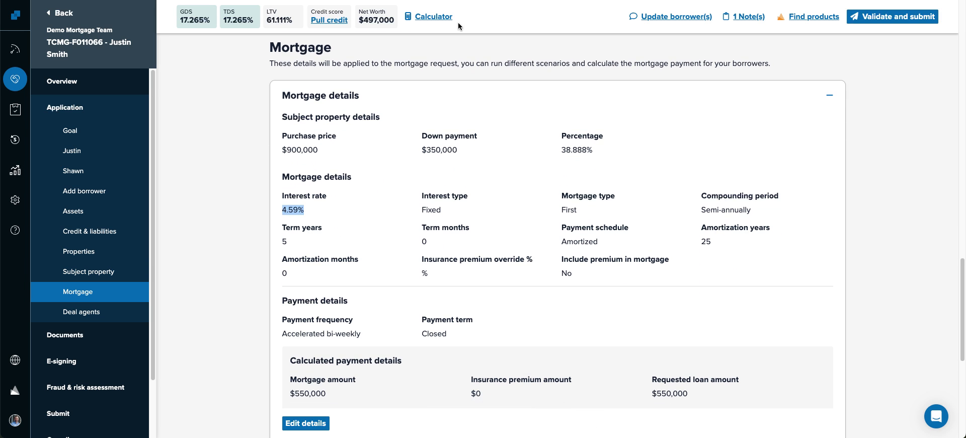
{"action": "left_click", "coordinate": [311, 425]}
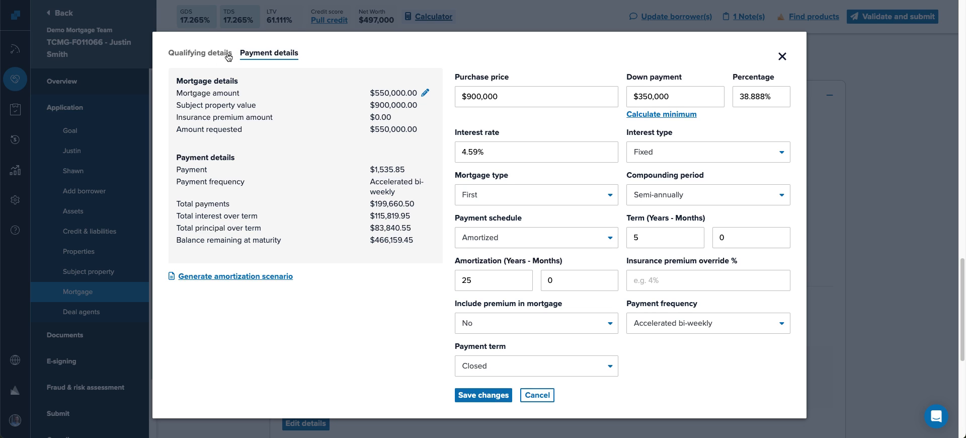
{"action": "left_click", "coordinate": [200, 55]}
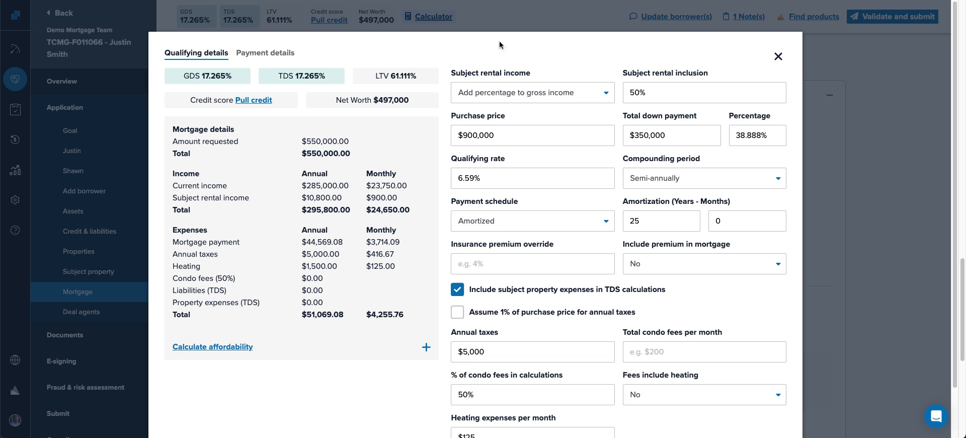
{"action": "left_click", "coordinate": [778, 56]}
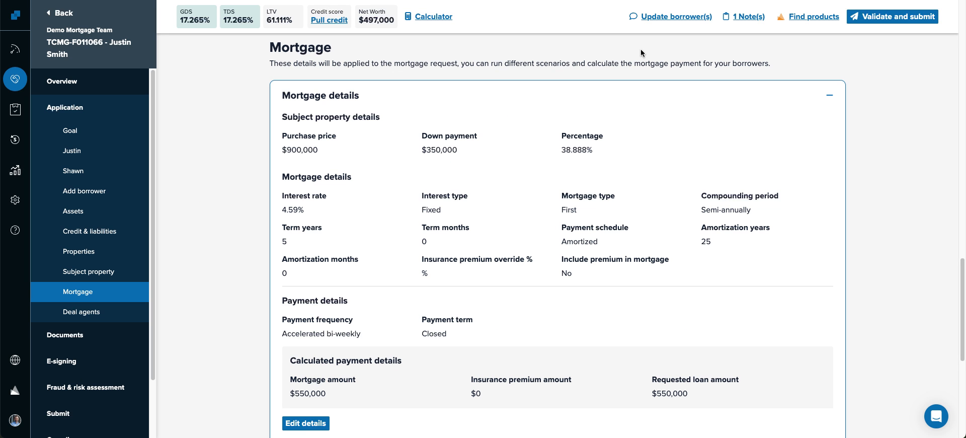
{"action": "left_click", "coordinate": [610, 102]}
{"action": "scroll", "coordinate": [182, 269], "scroll_direction": "up", "scroll_amount": 15}
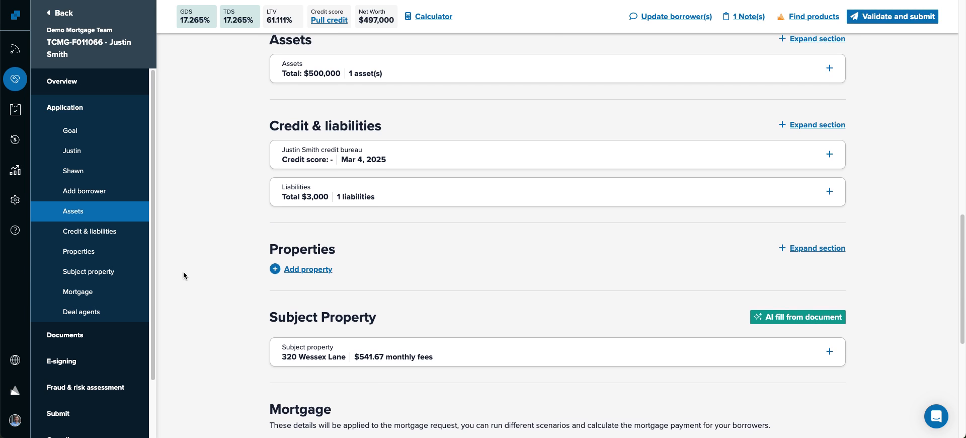
{"action": "scroll", "coordinate": [184, 274], "scroll_direction": "up", "scroll_amount": 5}
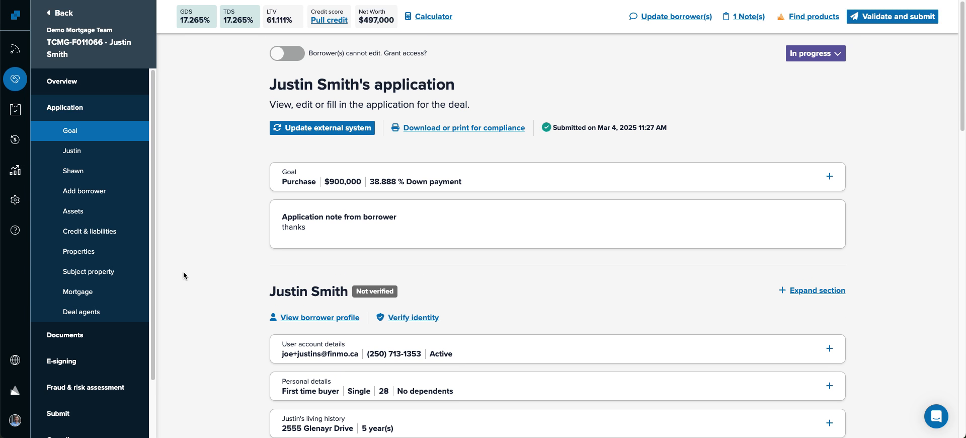
{"action": "scroll", "coordinate": [262, 243], "scroll_direction": "down", "scroll_amount": 7}
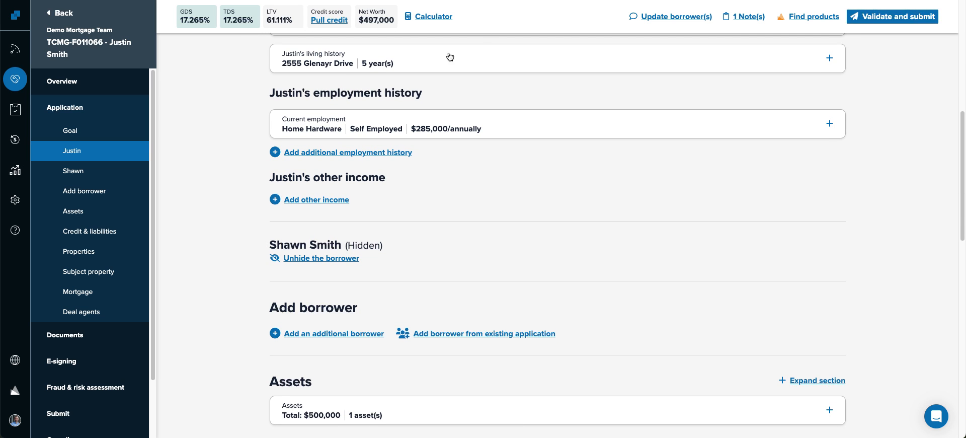
{"action": "left_click", "coordinate": [549, 126]}
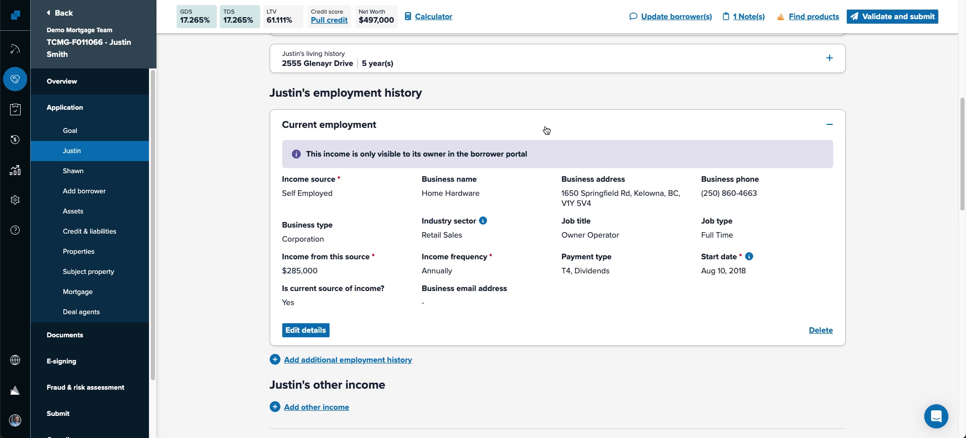
{"action": "left_click", "coordinate": [545, 130]}
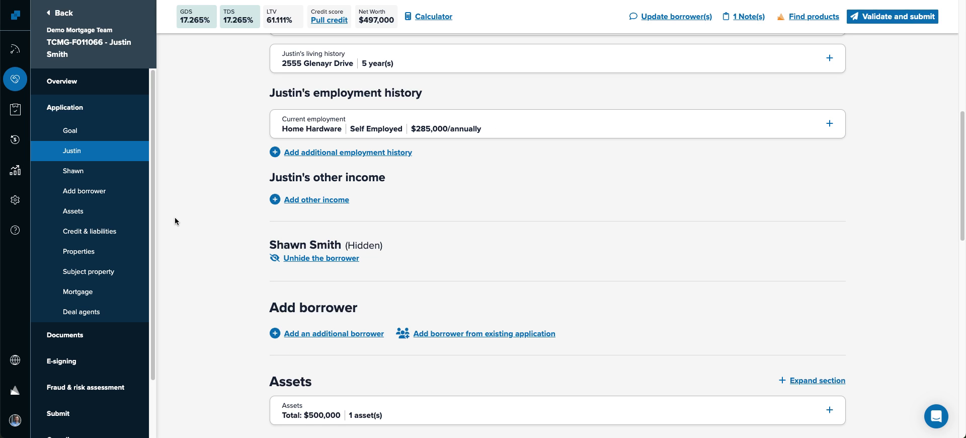
{"action": "scroll", "coordinate": [173, 217], "scroll_direction": "up", "scroll_amount": 6}
{"action": "scroll", "coordinate": [169, 223], "scroll_direction": "down", "scroll_amount": 6}
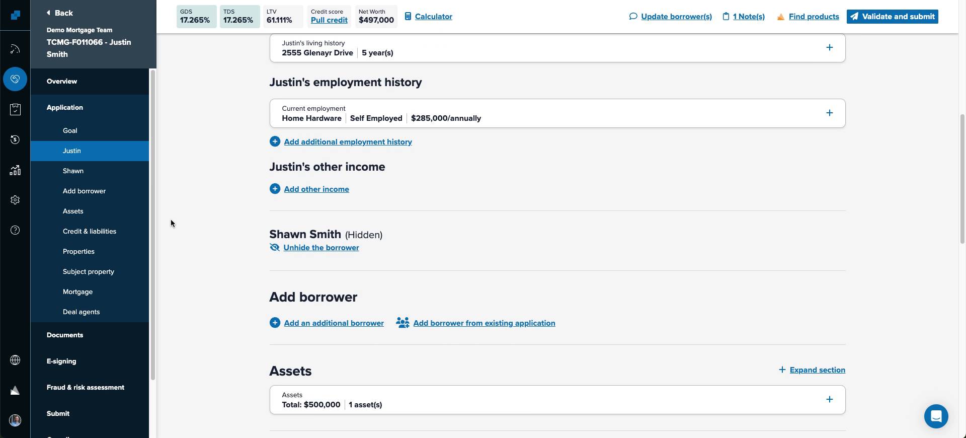
{"action": "scroll", "coordinate": [171, 219], "scroll_direction": "up", "scroll_amount": 6}
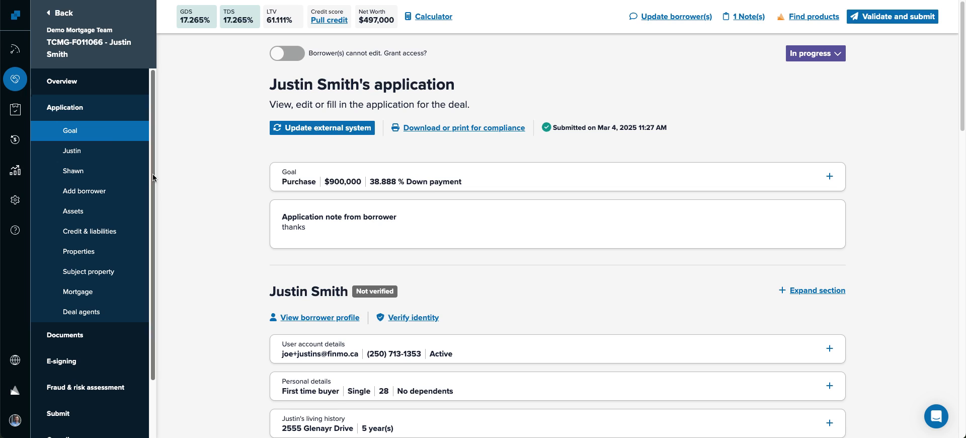
{"action": "left_click", "coordinate": [15, 390]}
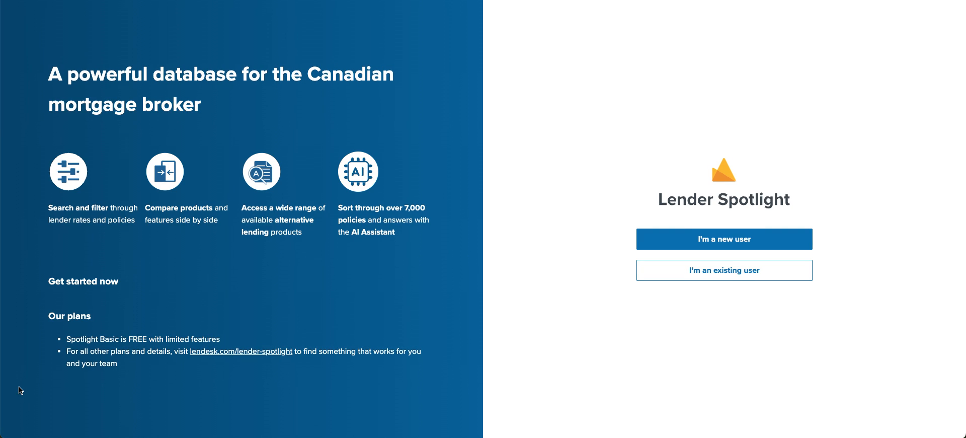
- Sign in to Lender Spotlight as an existing user with Google, then return to Finmo
{"action": "left_click", "coordinate": [724, 271]}
{"action": "left_click", "coordinate": [671, 203]}
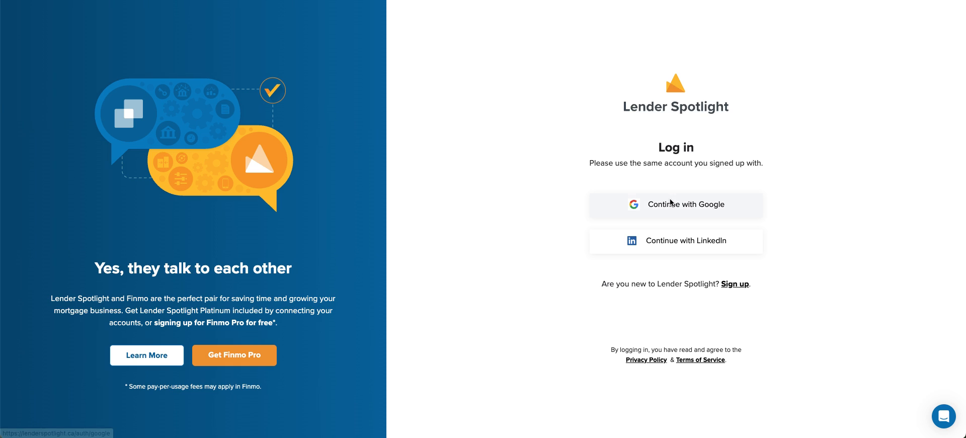
{"action": "left_click", "coordinate": [597, 171]}
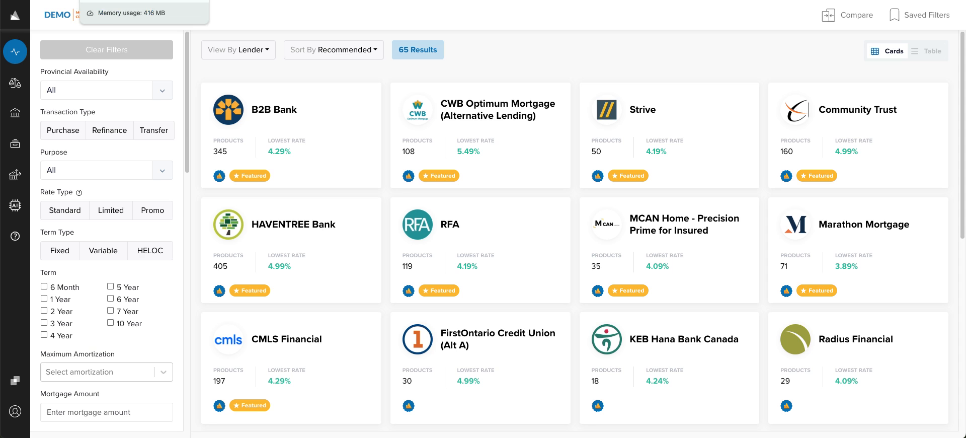
{"action": "left_click", "coordinate": [111, 0]}
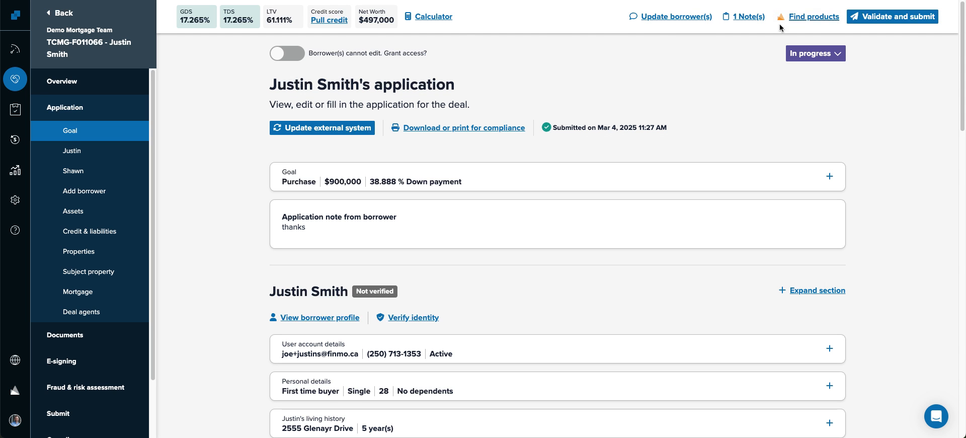
- Search Lender Spotlight for products using the deal's $550,000 loan and 25-year amortization
{"action": "left_click", "coordinate": [801, 20]}
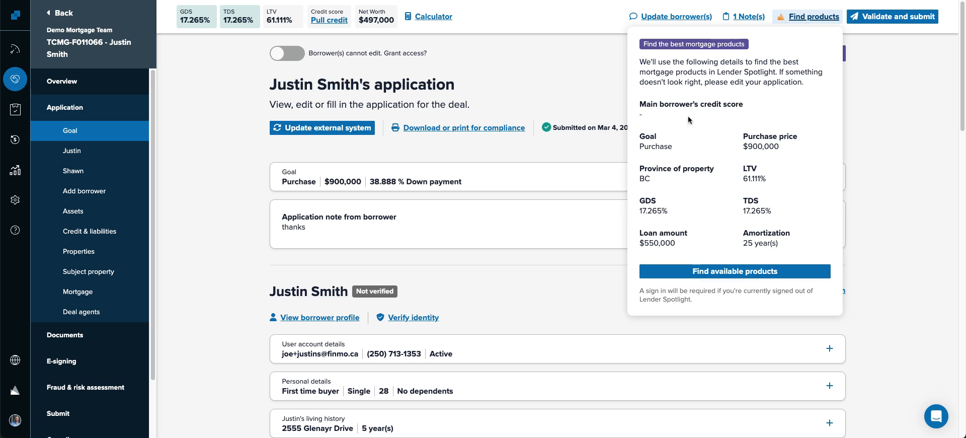
{"action": "scroll", "coordinate": [716, 204], "scroll_direction": "down", "scroll_amount": 2}
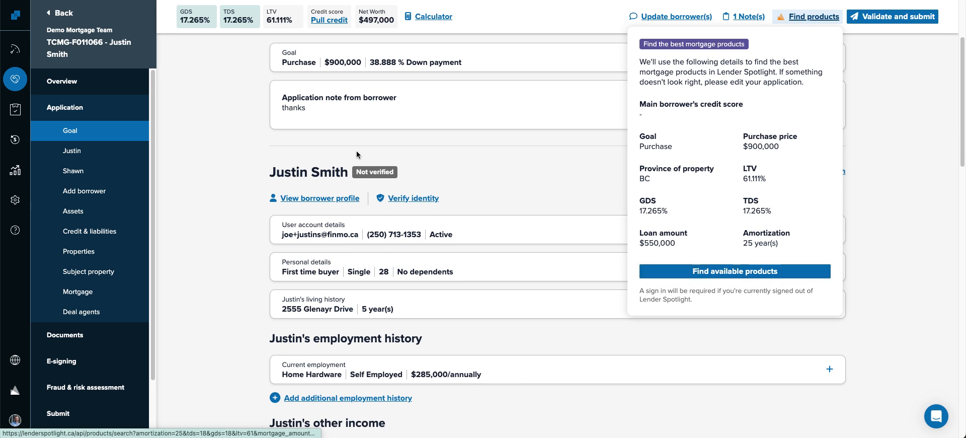
{"action": "left_click", "coordinate": [702, 271]}
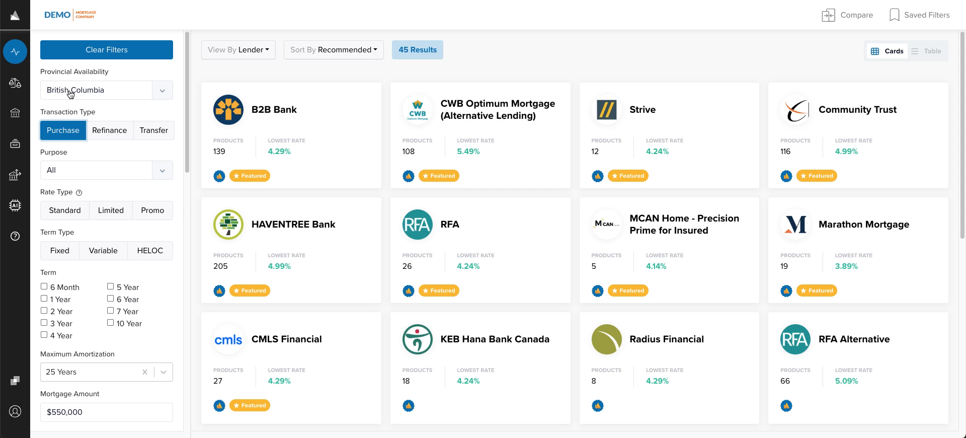
- Filter lenders to Owner Occupied purpose, 5-year terms and fixed-rate products
{"action": "left_click", "coordinate": [83, 175]}
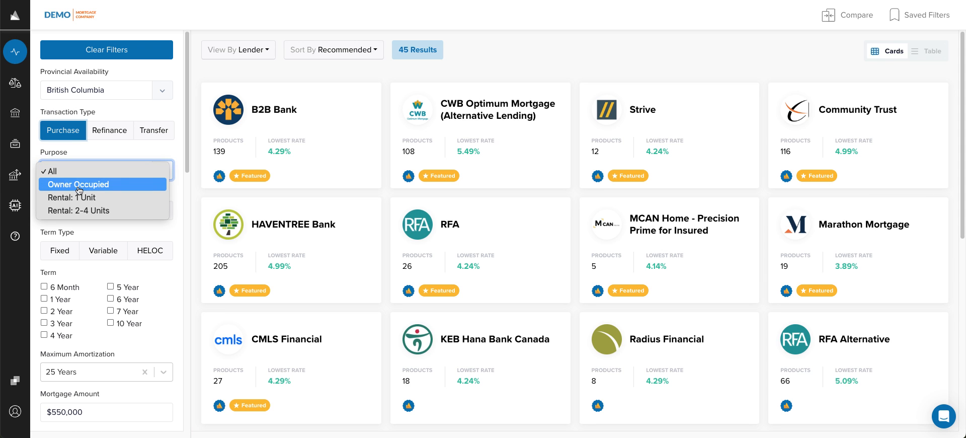
{"action": "left_click", "coordinate": [78, 186]}
{"action": "scroll", "coordinate": [79, 191], "scroll_direction": "down", "scroll_amount": 3}
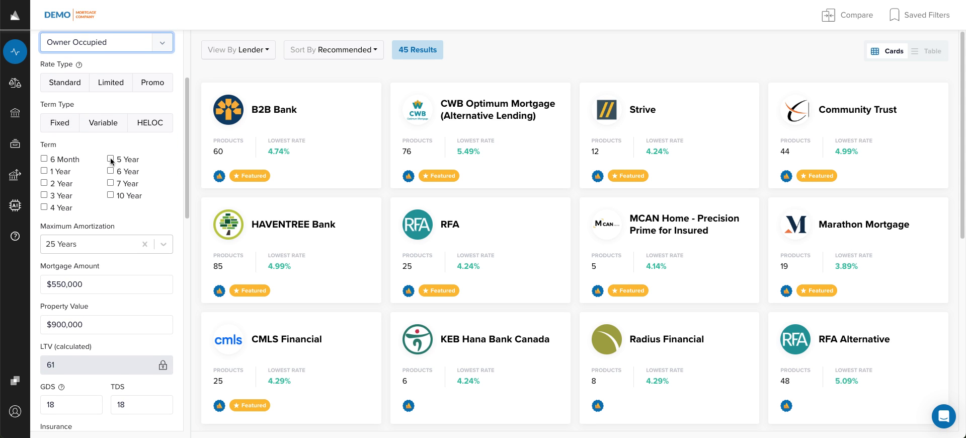
{"action": "left_click", "coordinate": [110, 158]}
{"action": "left_click", "coordinate": [65, 129]}
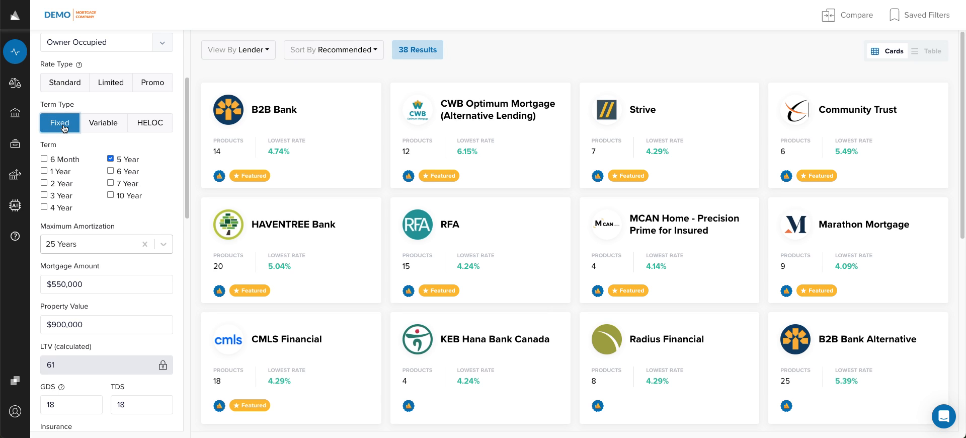
- Enter a beacon score of 800 in the lender filters
{"action": "scroll", "coordinate": [102, 165], "scroll_direction": "down", "scroll_amount": 1}
{"action": "scroll", "coordinate": [102, 164], "scroll_direction": "down", "scroll_amount": 2}
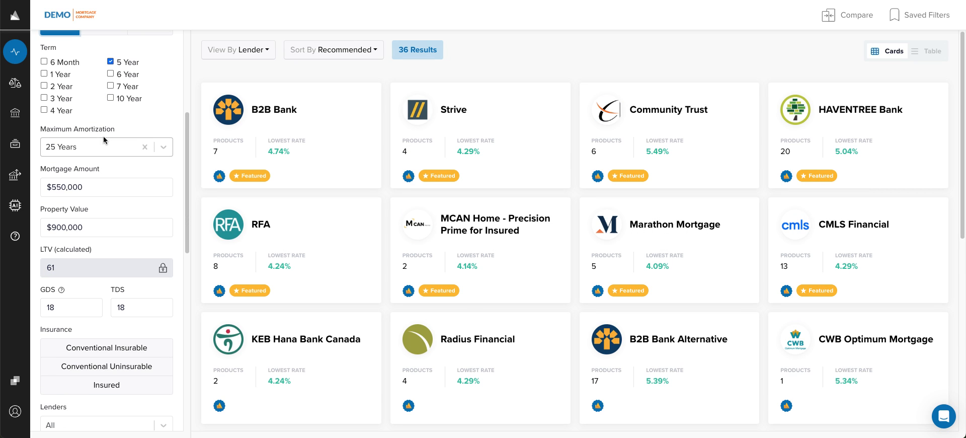
{"action": "scroll", "coordinate": [87, 172], "scroll_direction": "down", "scroll_amount": 1}
{"action": "scroll", "coordinate": [87, 174], "scroll_direction": "down", "scroll_amount": 1}
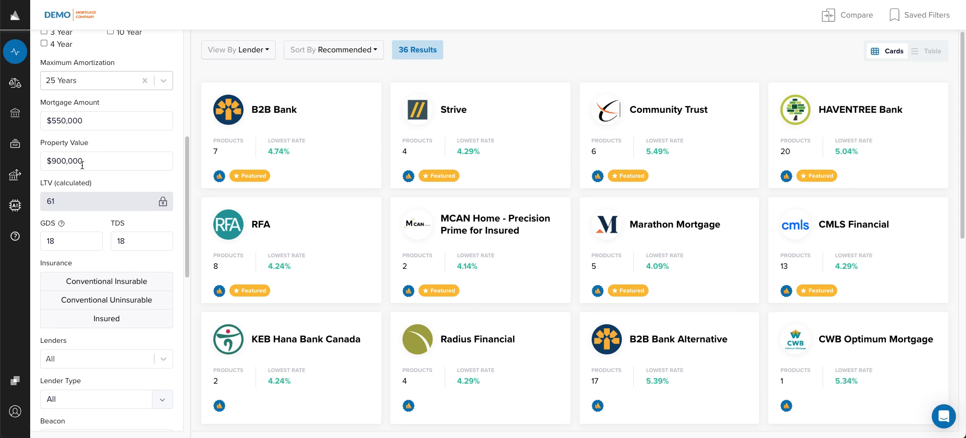
{"action": "scroll", "coordinate": [82, 164], "scroll_direction": "down", "scroll_amount": 2}
{"action": "left_click", "coordinate": [58, 188]}
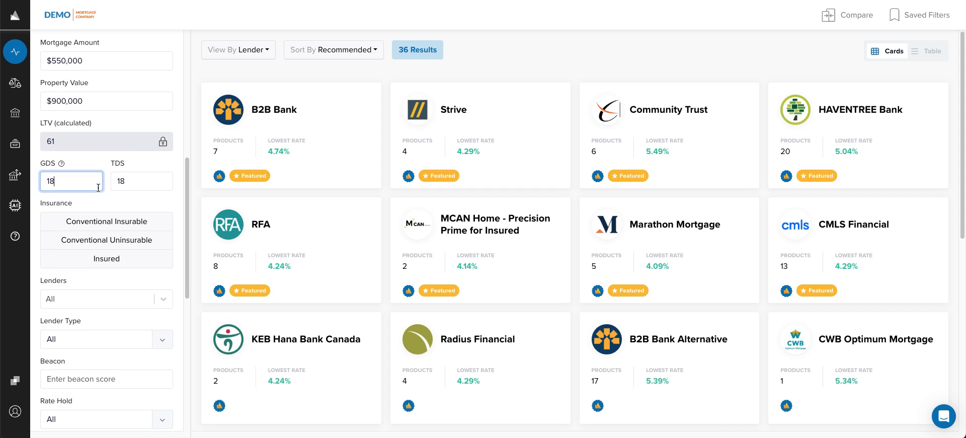
{"action": "left_click", "coordinate": [130, 183]}
{"action": "scroll", "coordinate": [133, 201], "scroll_direction": "down", "scroll_amount": 2}
{"action": "left_click", "coordinate": [71, 298]}
{"action": "type", "text": "400"}
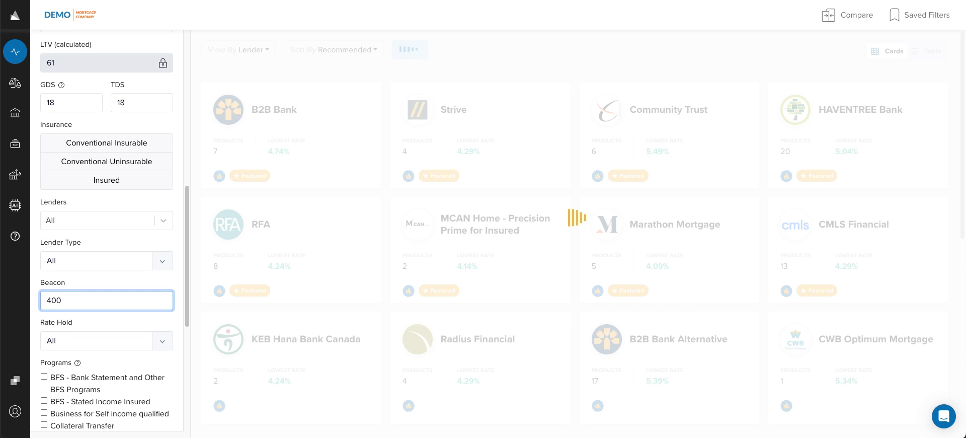
{"action": "key", "text": "BackSpace"}
{"action": "key", "text": "BackSpace"}
{"action": "type", "text": "8000"}
{"action": "key", "text": "BackSpace"}
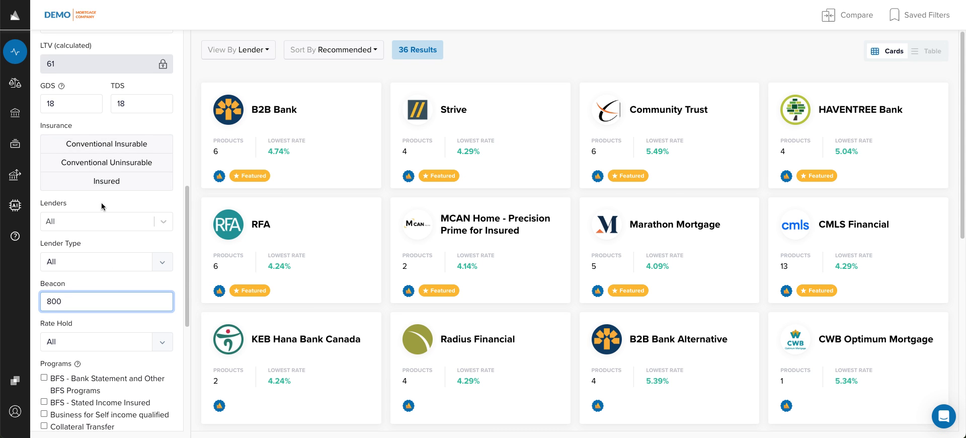
- Sort the lender results by lowest rate
{"action": "scroll", "coordinate": [108, 206], "scroll_direction": "up", "scroll_amount": 3}
{"action": "scroll", "coordinate": [113, 201], "scroll_direction": "up", "scroll_amount": 5}
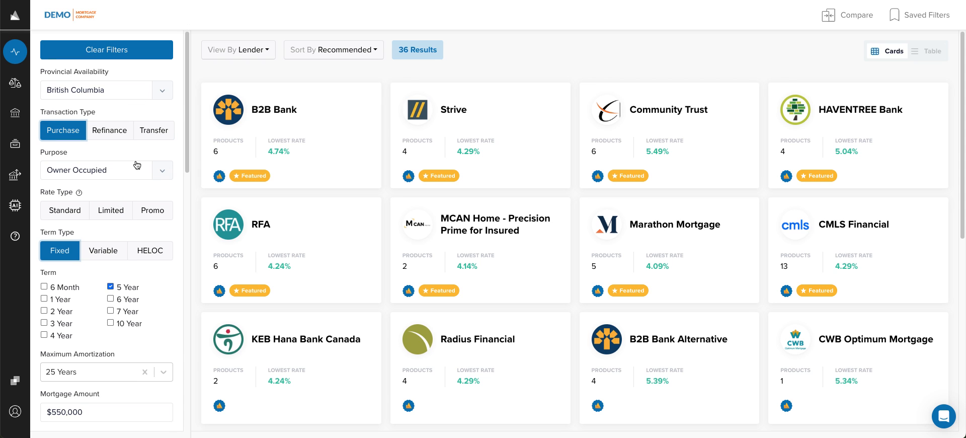
{"action": "left_click", "coordinate": [354, 52]}
{"action": "left_click", "coordinate": [314, 104]}
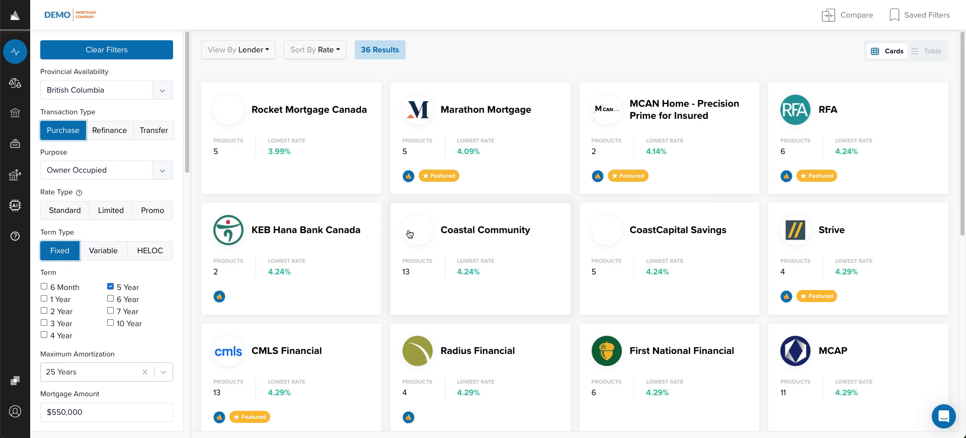
- Add Rocket Mortgage First Pick 5 Yr Fixed (3.99%), Strive Insurable/Purchase Transfer and RFA BFS Stated (4.29%) to comparison
{"action": "left_click", "coordinate": [337, 115]}
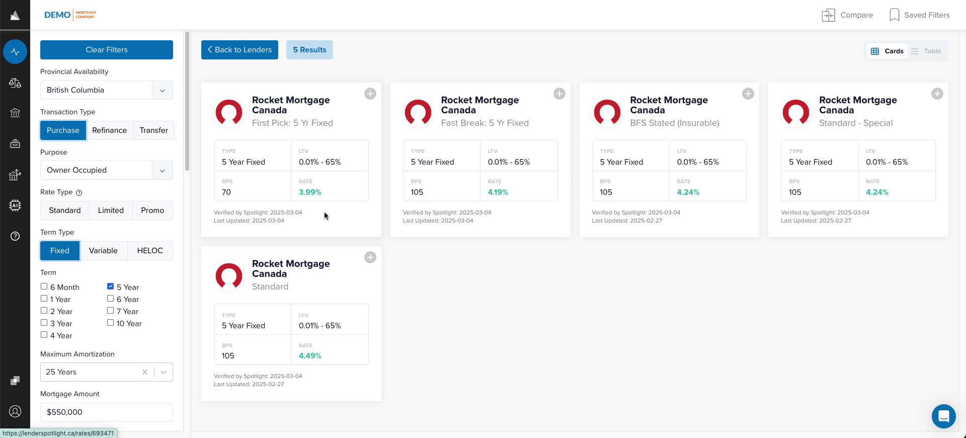
{"action": "left_click", "coordinate": [370, 93]}
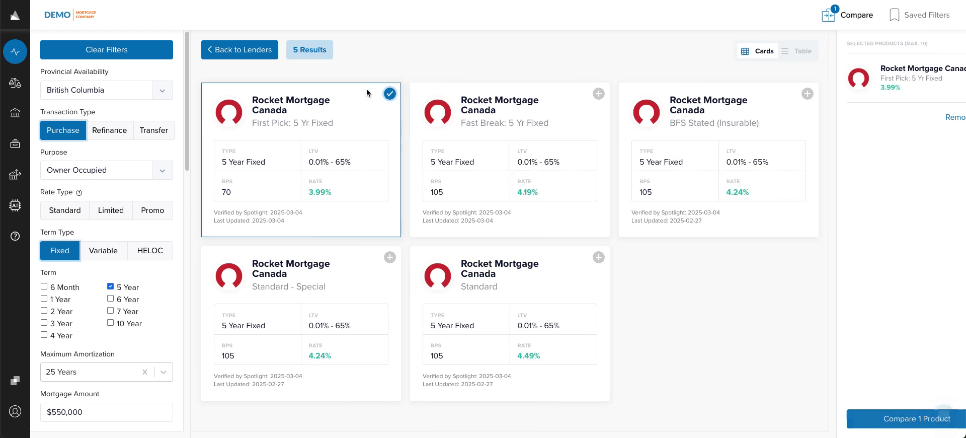
{"action": "left_click", "coordinate": [242, 55]}
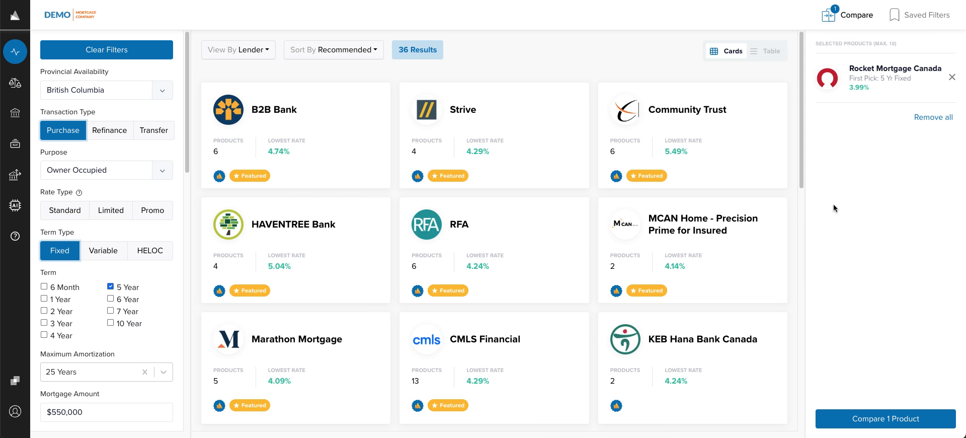
{"action": "left_click", "coordinate": [527, 127]}
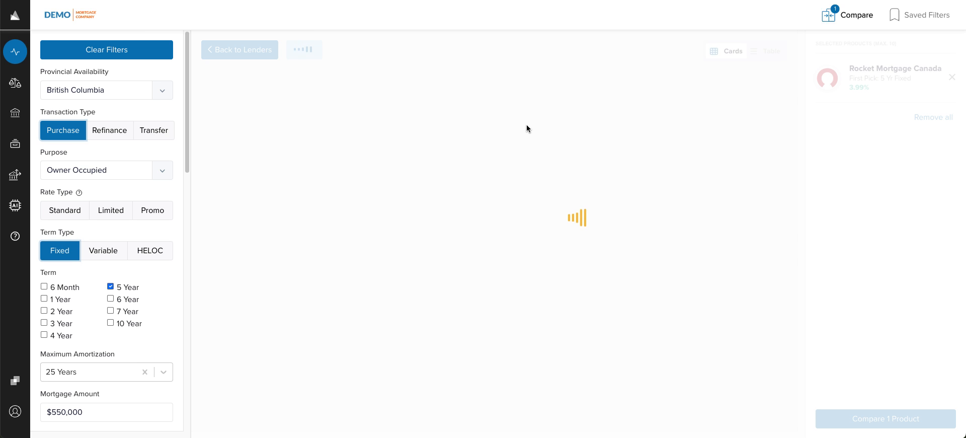
{"action": "left_click", "coordinate": [378, 93]}
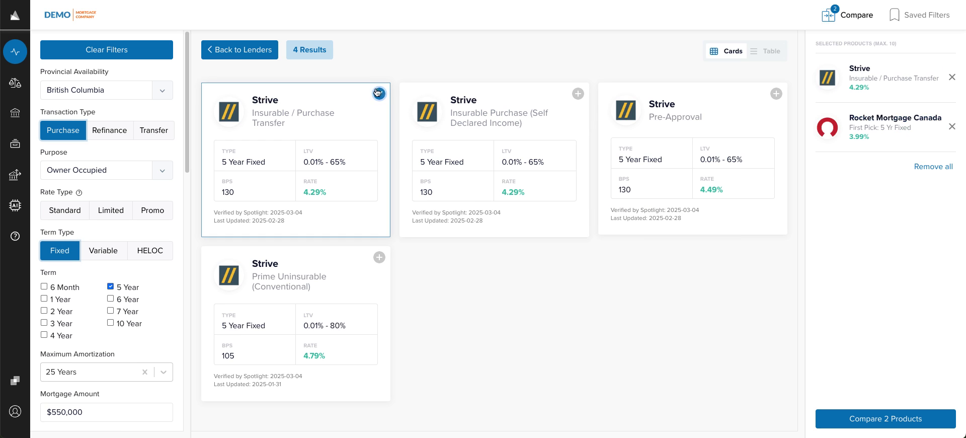
{"action": "left_click", "coordinate": [239, 49]}
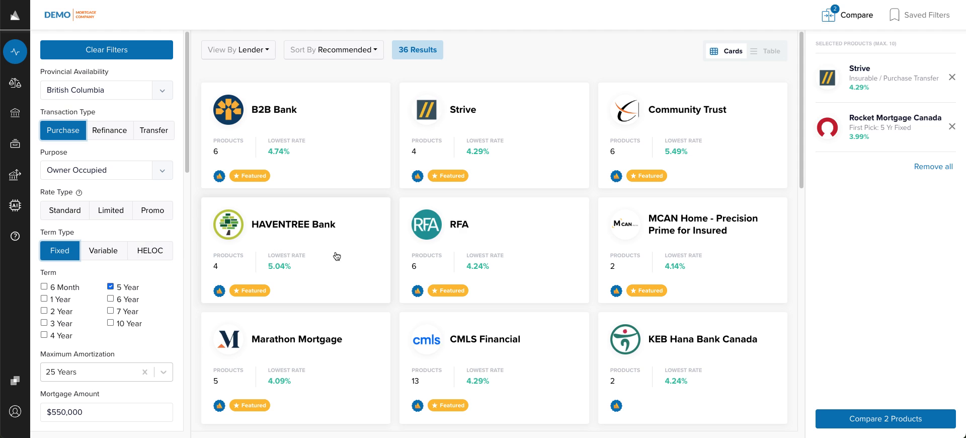
{"action": "left_click", "coordinate": [462, 223]}
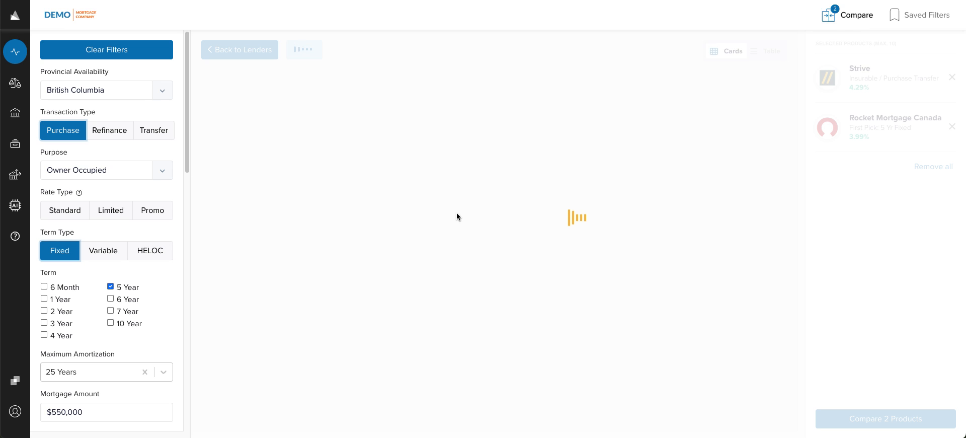
{"action": "left_click", "coordinate": [577, 95]}
{"action": "left_click", "coordinate": [214, 53]}
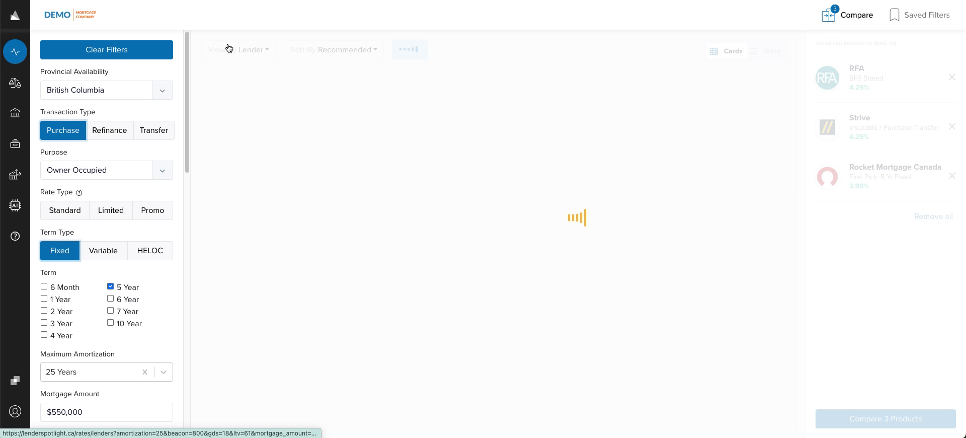
- Switch results to variable-rate products sorted by lowest rate
{"action": "left_click", "coordinate": [115, 253]}
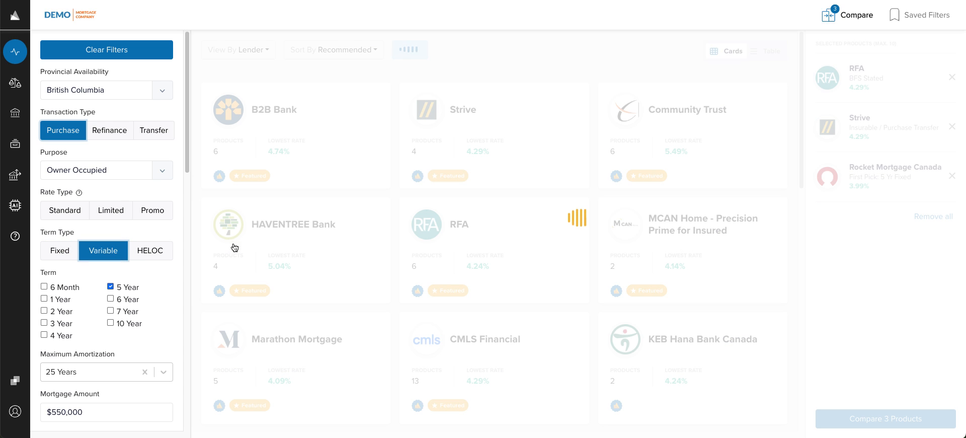
{"action": "left_click", "coordinate": [342, 50]}
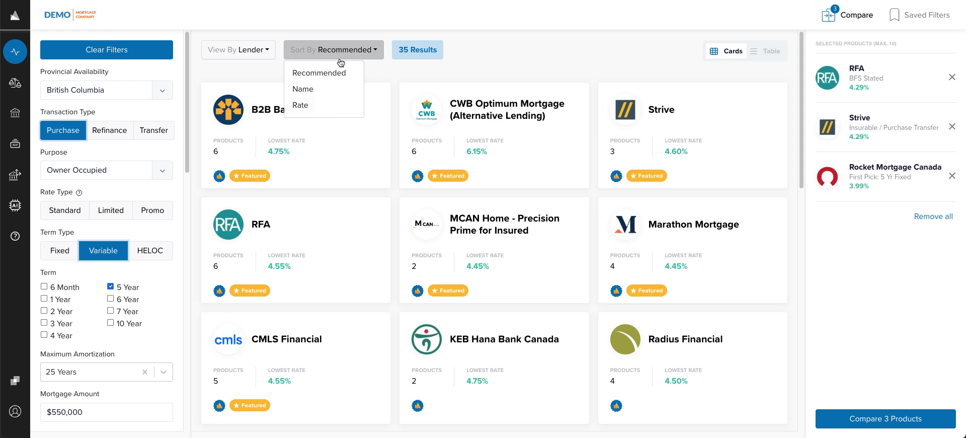
{"action": "left_click", "coordinate": [327, 104]}
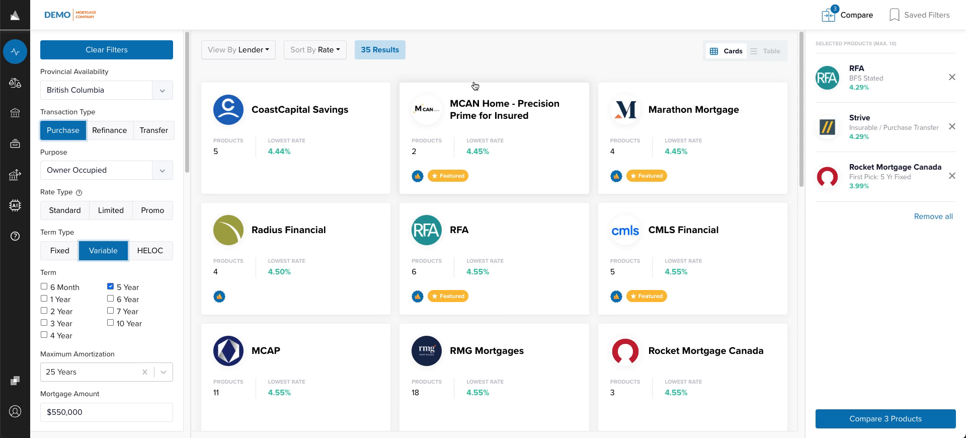
- Add Marathon Mortgage's Standard Rates (90 day) and compare all four products
{"action": "left_click", "coordinate": [654, 110]}
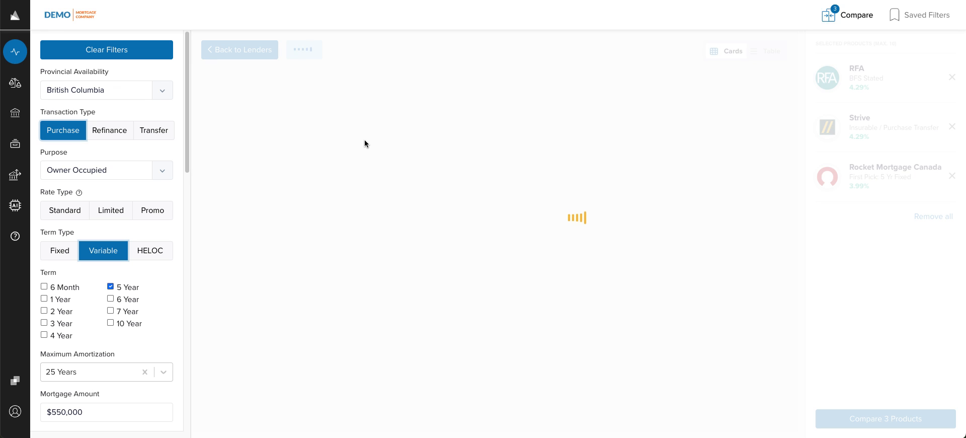
{"action": "left_click", "coordinate": [379, 93]}
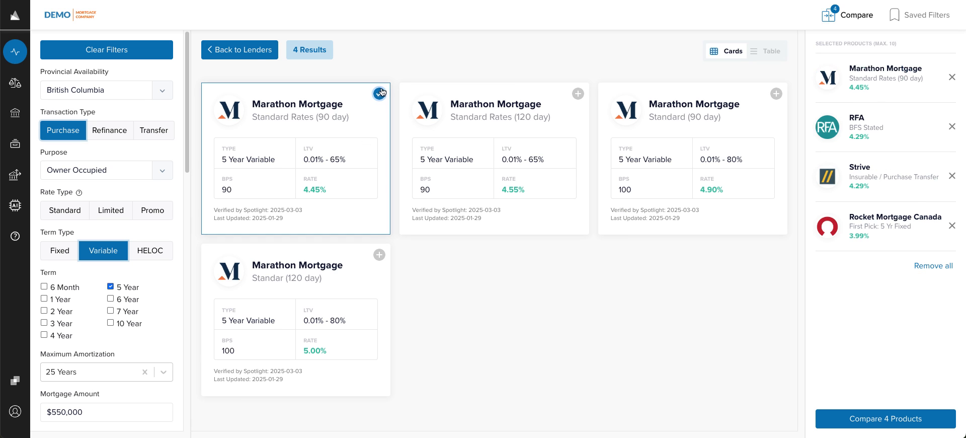
{"action": "left_click", "coordinate": [241, 54]}
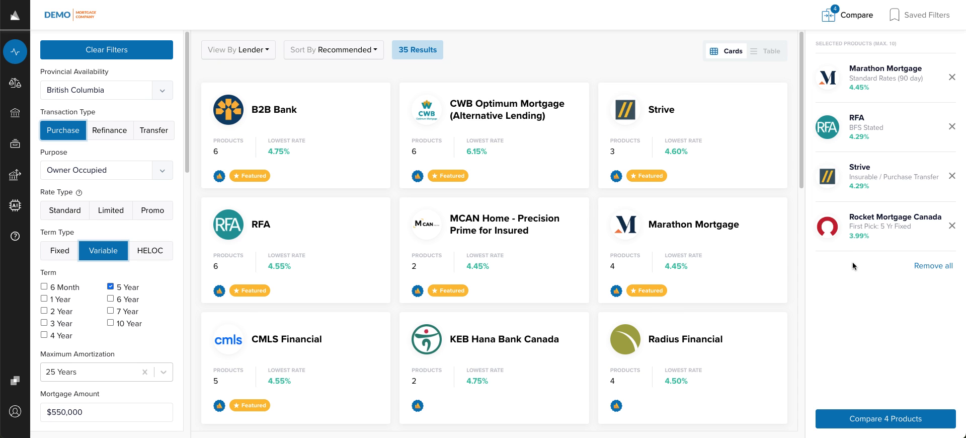
{"action": "left_click", "coordinate": [831, 420]}
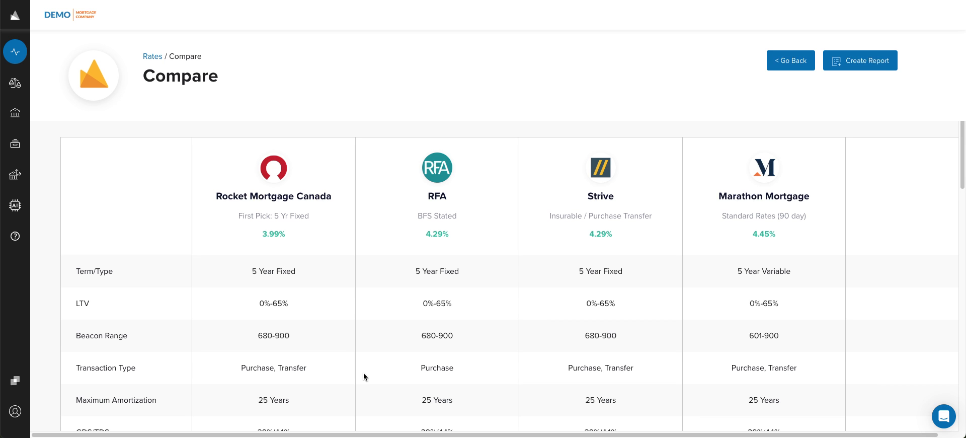
- Review the four-product comparison table and start a report from it
{"action": "scroll", "coordinate": [362, 375], "scroll_direction": "down", "scroll_amount": 10}
{"action": "scroll", "coordinate": [394, 397], "scroll_direction": "up", "scroll_amount": 10}
{"action": "left_click", "coordinate": [864, 64]}
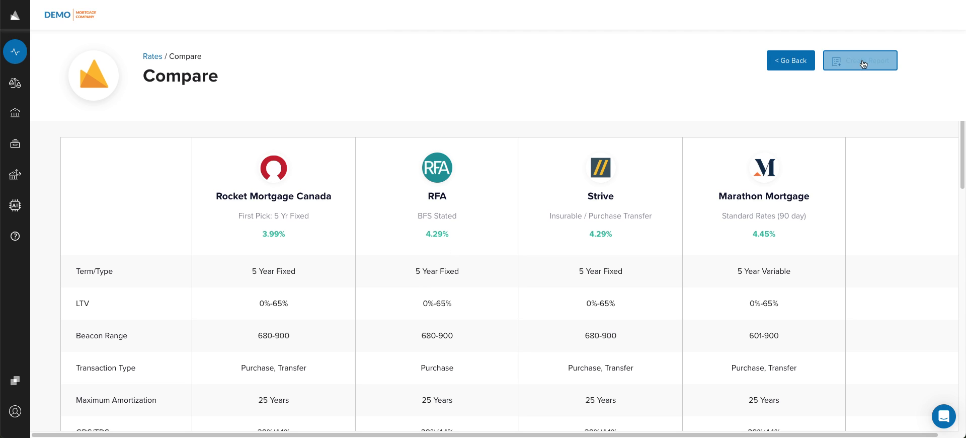
{"action": "scroll", "coordinate": [509, 117], "scroll_direction": "down", "scroll_amount": 2}
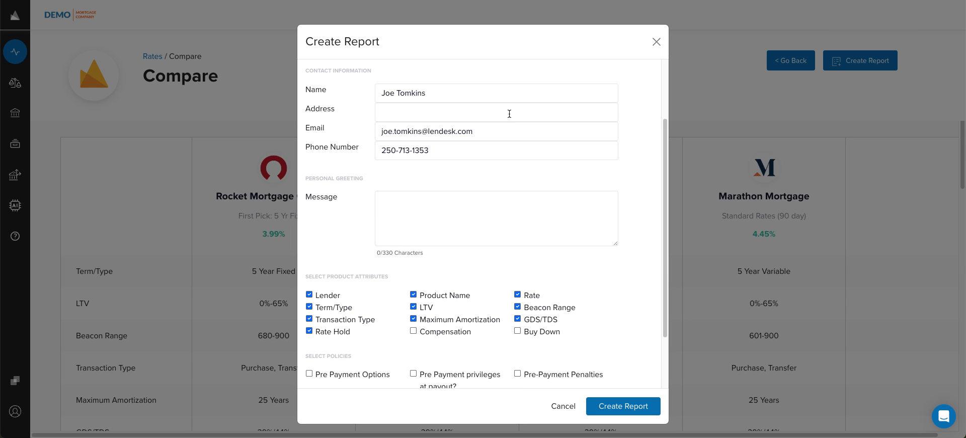
- Write 'NOTES' as the report message and exclude GDS/TDS, Beacon Range and Maximum Amortization
{"action": "left_click", "coordinate": [465, 205]}
{"action": "type", "text": "NOTES"}
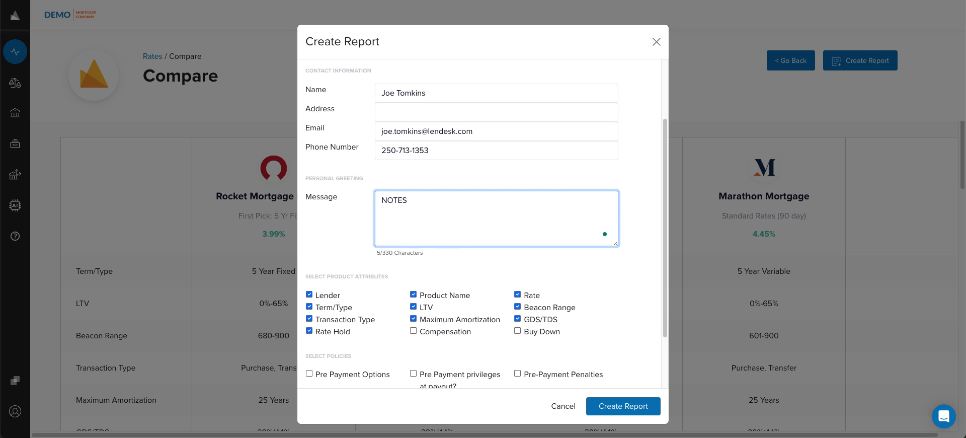
{"action": "scroll", "coordinate": [486, 198], "scroll_direction": "down", "scroll_amount": 2}
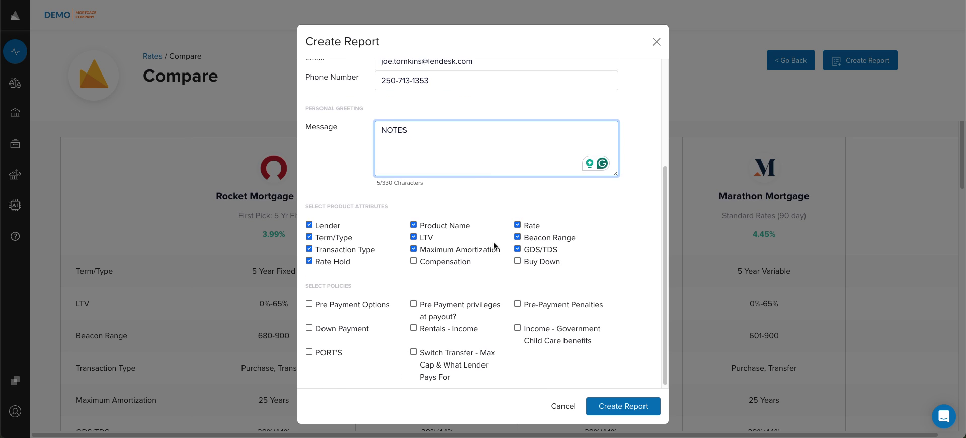
{"action": "left_click", "coordinate": [518, 250]}
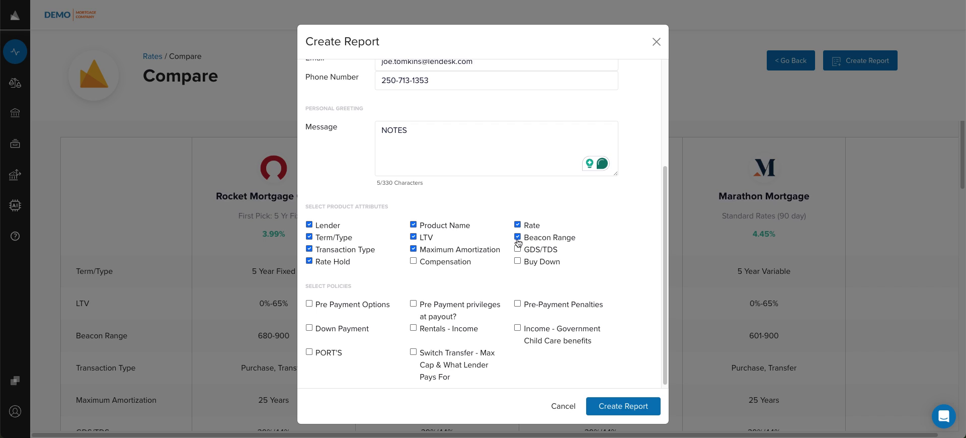
{"action": "left_click", "coordinate": [518, 237]}
{"action": "left_click", "coordinate": [444, 252]}
- Include Pre Payment Options, payout privileges and Pre-Payment Penalties policies, then generate the report
{"action": "left_click", "coordinate": [358, 305]}
{"action": "left_click", "coordinate": [447, 302]}
{"action": "left_click", "coordinate": [544, 302]}
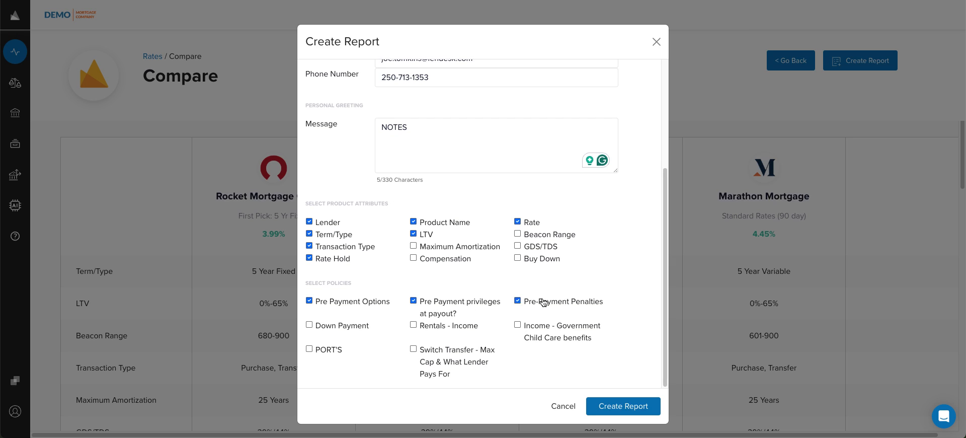
{"action": "left_click", "coordinate": [621, 408]}
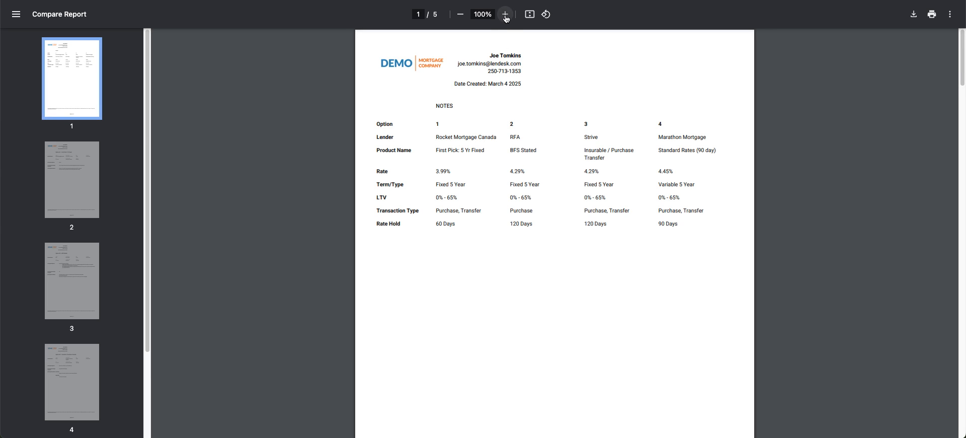
- Zoom the report to 175% and view page 2's Rocket Mortgage Canada option
{"action": "left_click", "coordinate": [505, 14]}
{"action": "left_click", "coordinate": [506, 14]}
{"action": "left_click", "coordinate": [505, 14]}
{"action": "left_click", "coordinate": [506, 14]}
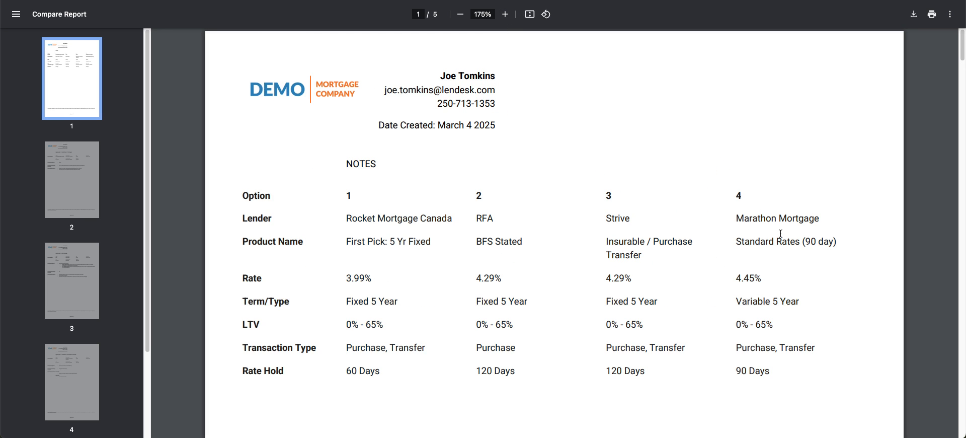
{"action": "left_click", "coordinate": [59, 166]}
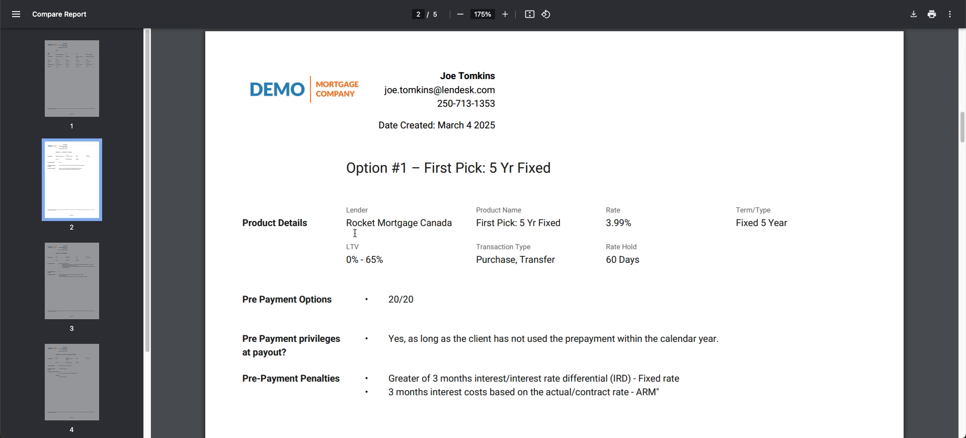
{"action": "left_click_drag", "start_coordinate": [347, 223], "coordinate": [455, 224]}
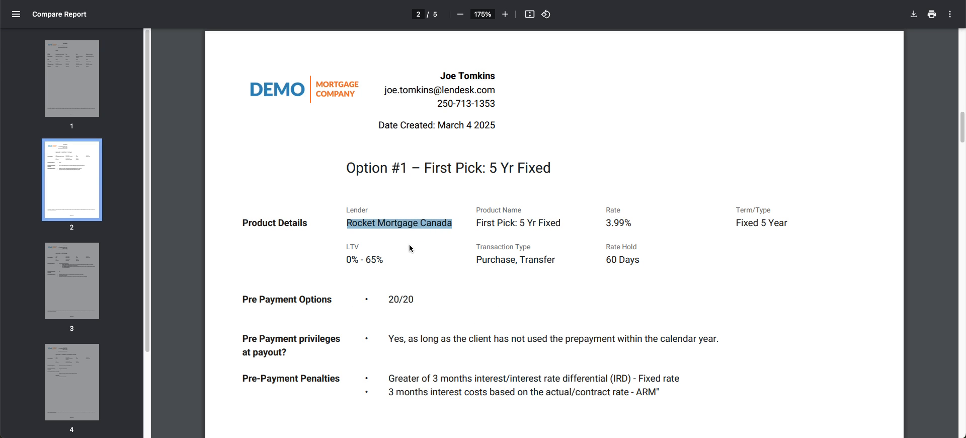
- Review pages 3 to 5 through Option #4 Marathon Mortgage, then return to page 1
{"action": "left_click", "coordinate": [82, 279]}
{"action": "left_click", "coordinate": [91, 364]}
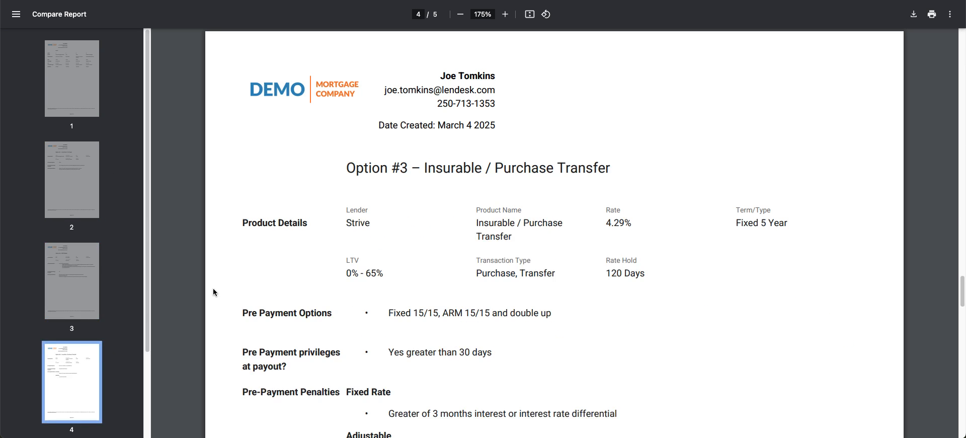
{"action": "scroll", "coordinate": [44, 331], "scroll_direction": "down", "scroll_amount": 2}
{"action": "left_click", "coordinate": [50, 362]}
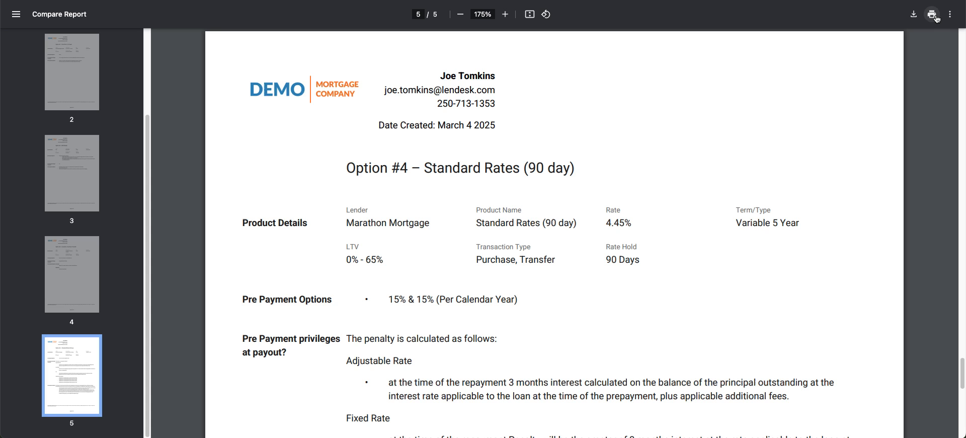
{"action": "scroll", "coordinate": [83, 99], "scroll_direction": "up", "scroll_amount": 1}
{"action": "scroll", "coordinate": [83, 99], "scroll_direction": "up", "scroll_amount": 2}
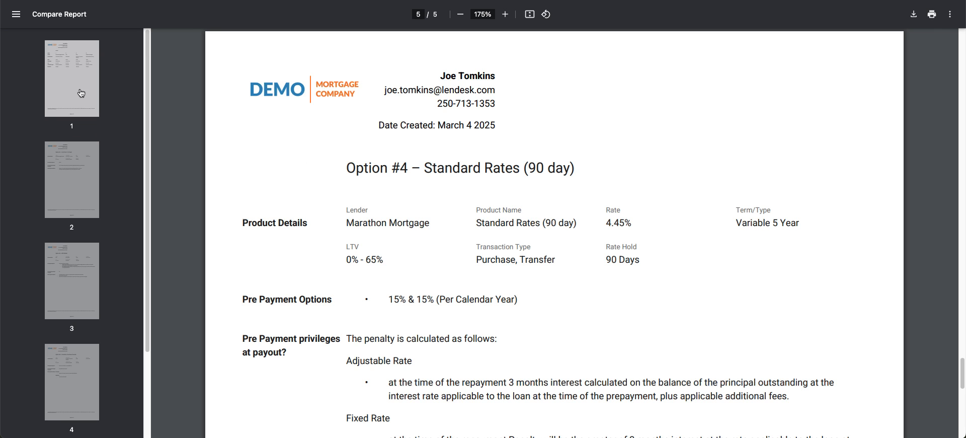
{"action": "left_click", "coordinate": [79, 93]}
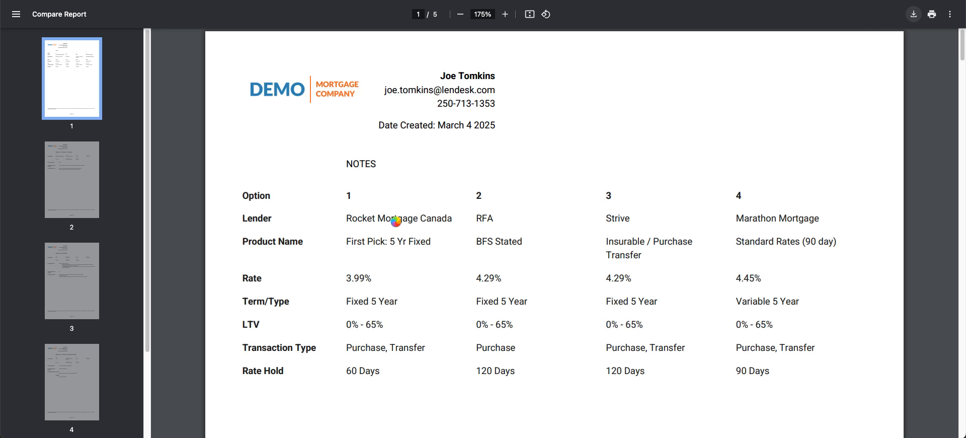
- Save the Compare Report PDF to Downloads, named with the borrower's name plus 'Compare'
{"action": "type", "text": "Justin Compare"}
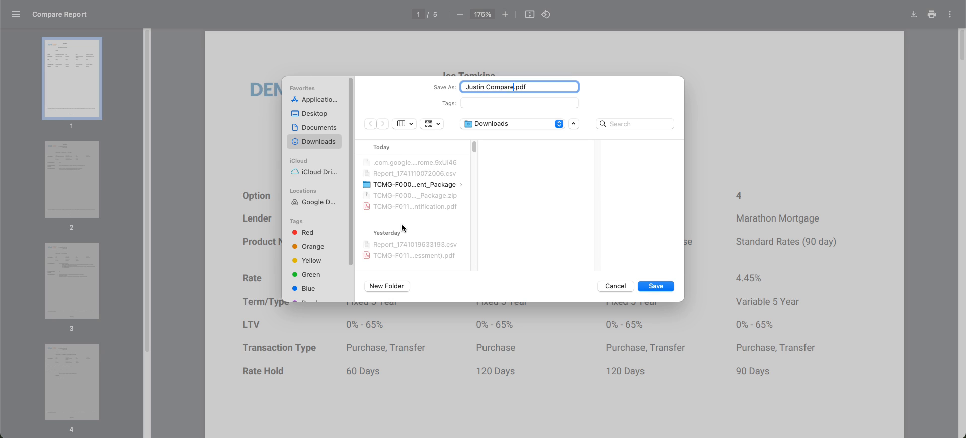
{"action": "left_click", "coordinate": [657, 286]}
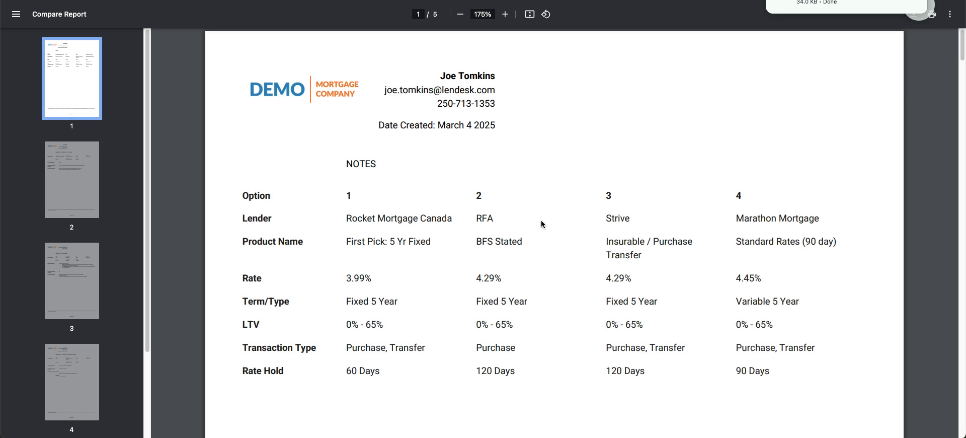
{"action": "left_click", "coordinate": [81, 1]}
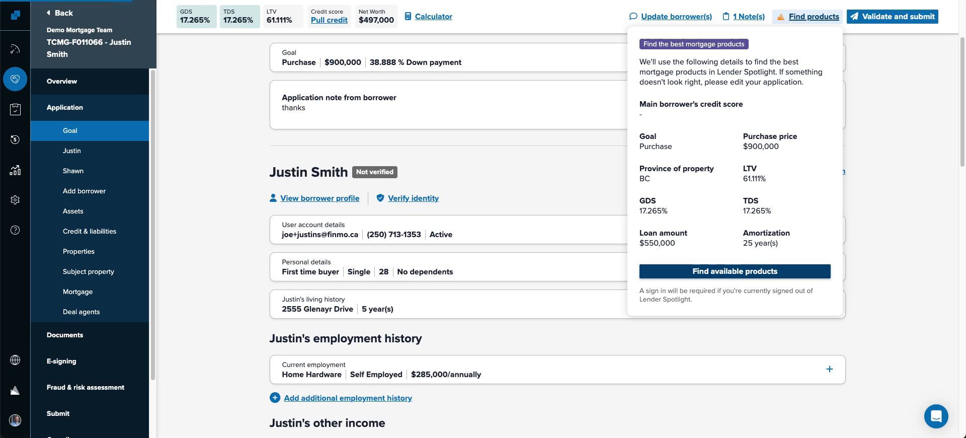
- Dismiss the Find products summary and go to the deal's E-signing page
{"action": "left_click", "coordinate": [209, 96]}
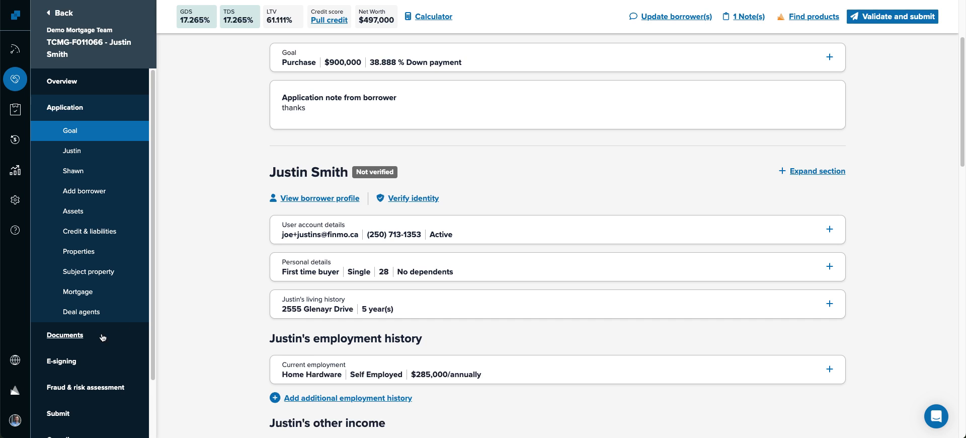
{"action": "left_click", "coordinate": [67, 363]}
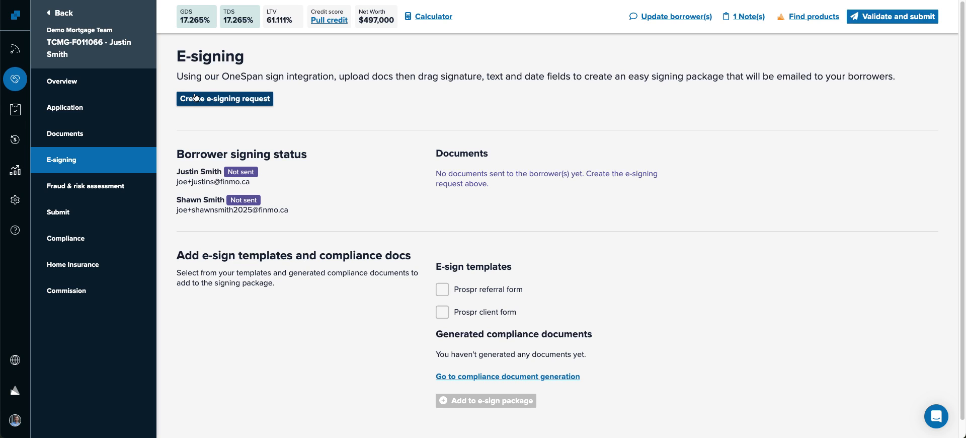
- Start a new e-signing request and upload the saved comparison report PDF from Downloads
{"action": "left_click", "coordinate": [217, 103]}
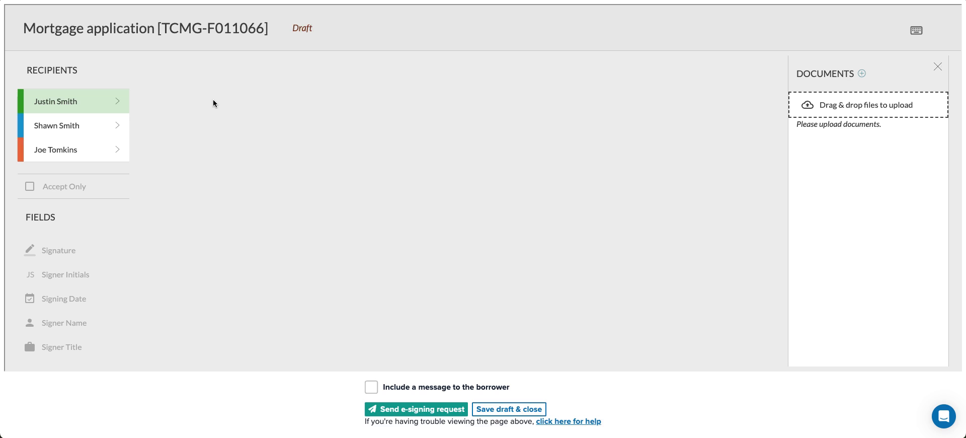
{"action": "left_click", "coordinate": [862, 73]}
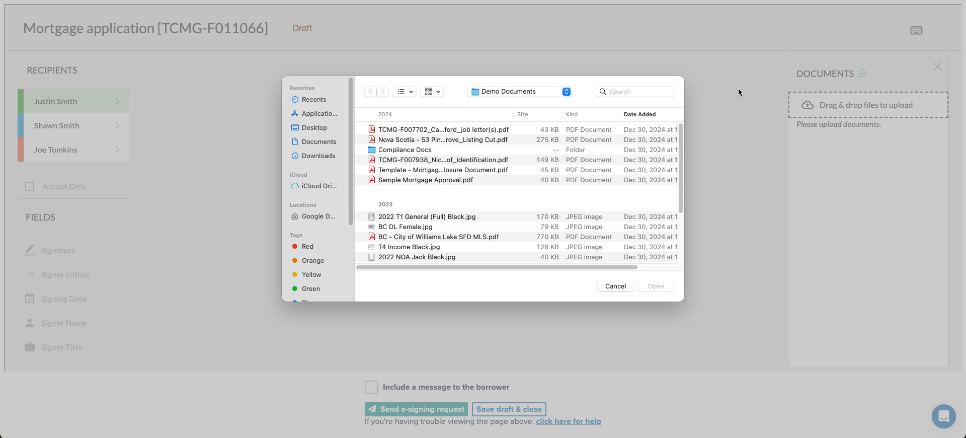
{"action": "left_click", "coordinate": [319, 157]}
{"action": "left_click", "coordinate": [401, 132]}
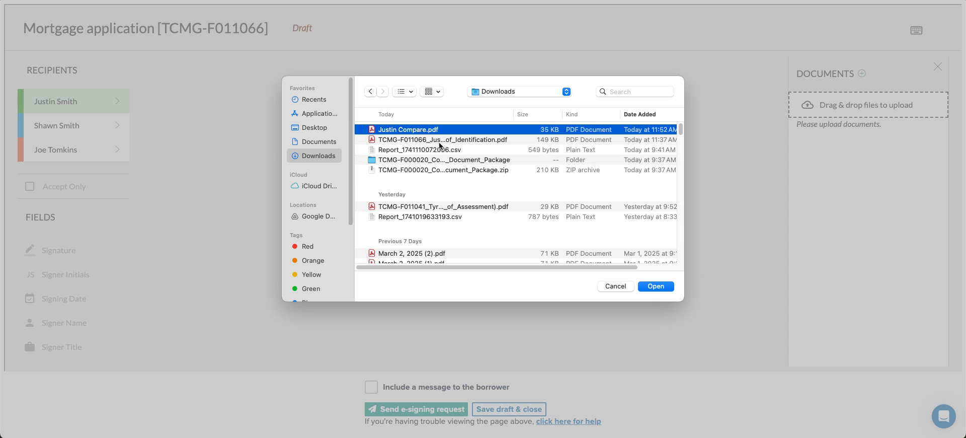
{"action": "left_click", "coordinate": [663, 287]}
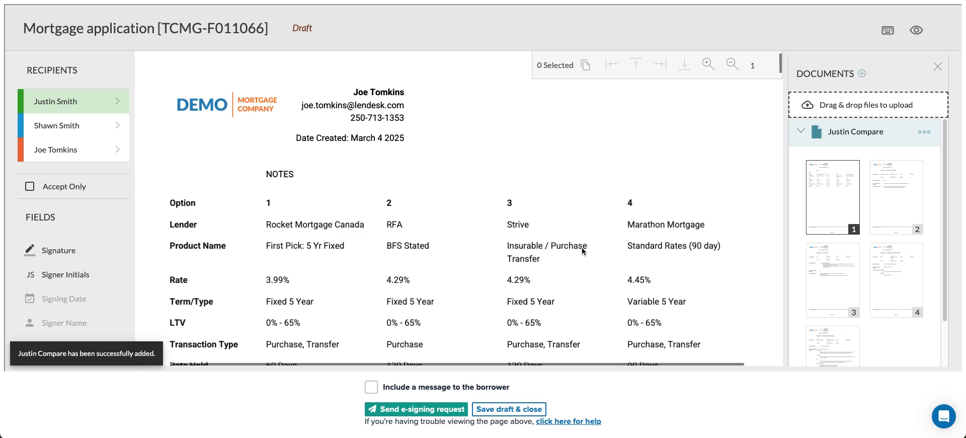
- Place two small Signer Initials fields for the first borrower on the option pages
{"action": "left_click", "coordinate": [56, 102]}
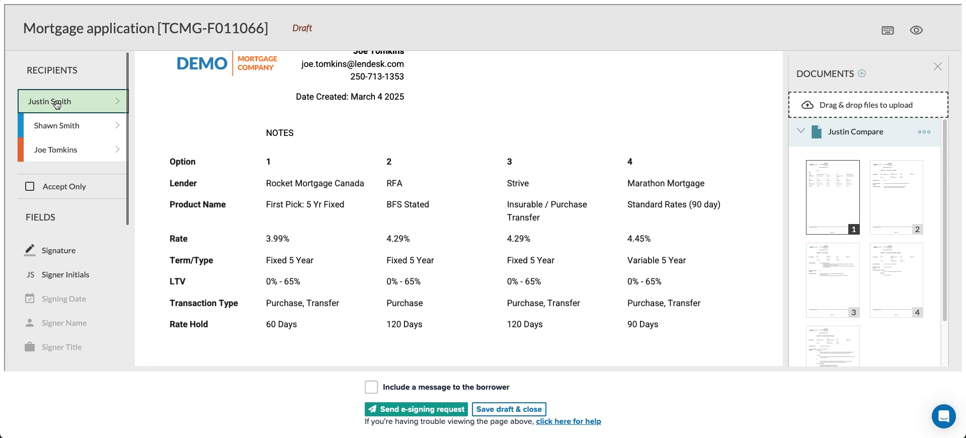
{"action": "left_click_drag", "start_coordinate": [55, 276], "coordinate": [431, 159]}
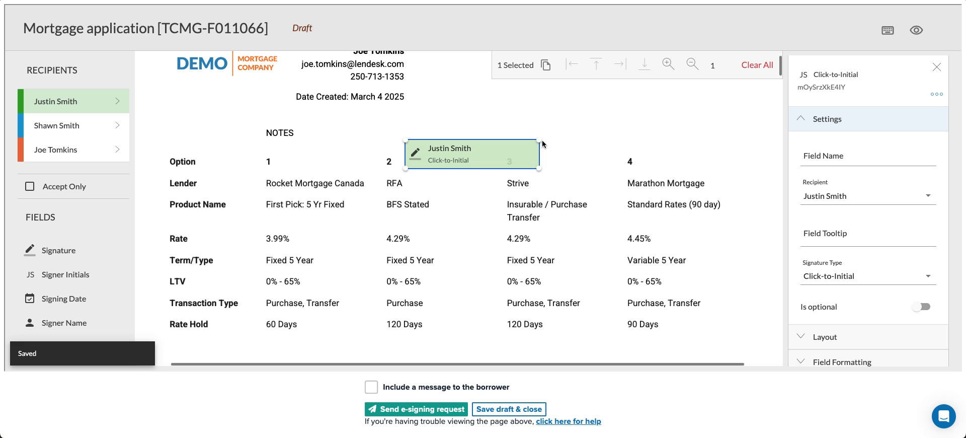
{"action": "left_click_drag", "start_coordinate": [534, 140], "coordinate": [428, 150]}
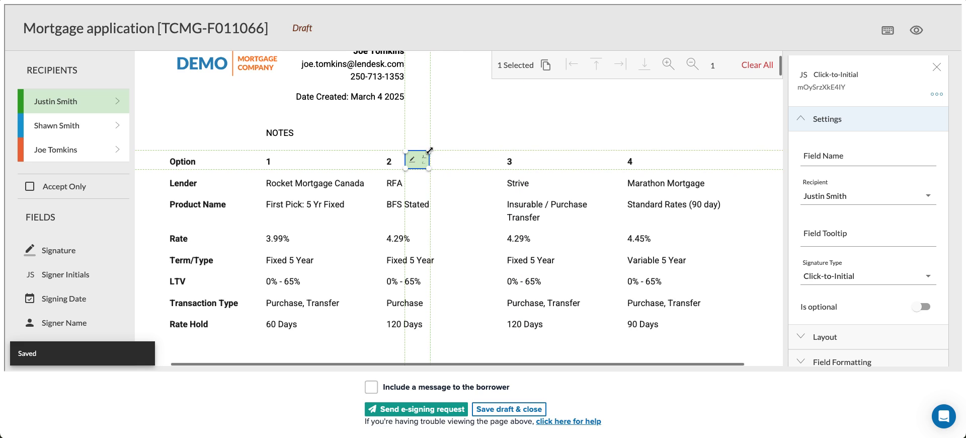
{"action": "left_click", "coordinate": [937, 94]}
{"action": "left_click", "coordinate": [928, 101]}
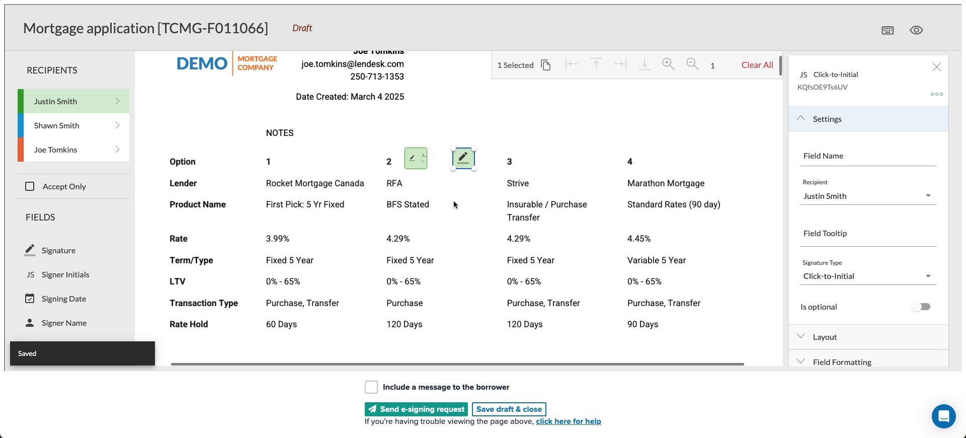
{"action": "left_click_drag", "start_coordinate": [462, 162], "coordinate": [272, 96]}
{"action": "scroll", "coordinate": [365, 216], "scroll_direction": "up", "scroll_amount": 3}
{"action": "left_click_drag", "start_coordinate": [274, 260], "coordinate": [316, 340]}
{"action": "scroll", "coordinate": [482, 282], "scroll_direction": "down", "scroll_amount": 3}
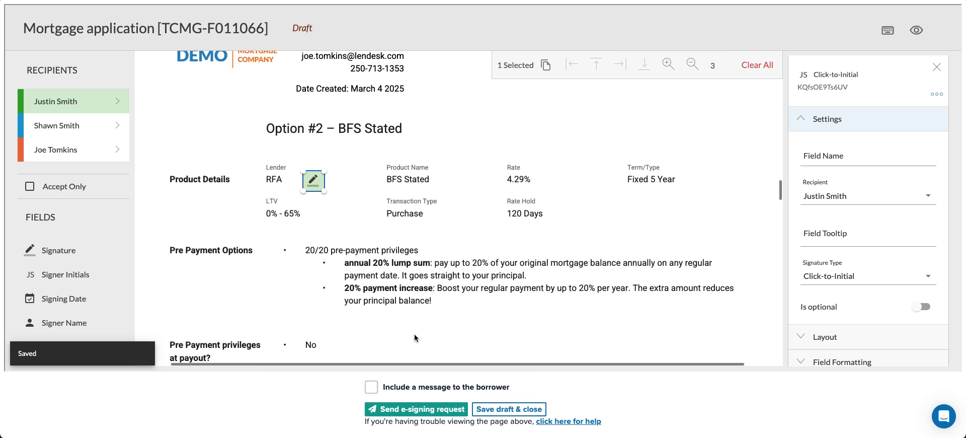
- Add a review-confirmation message, send the e-signing request, and return to Deals
{"action": "left_click", "coordinate": [373, 391]}
{"action": "left_click", "coordinate": [441, 348]}
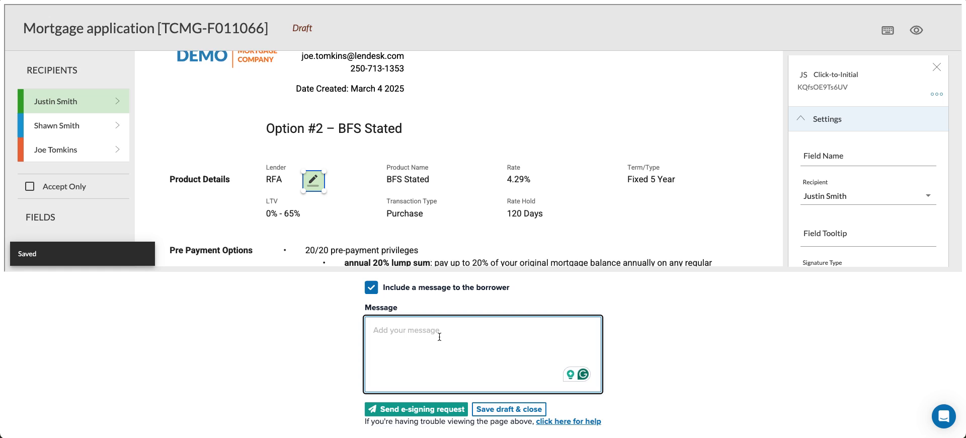
{"action": "type", "text": "Ple"}
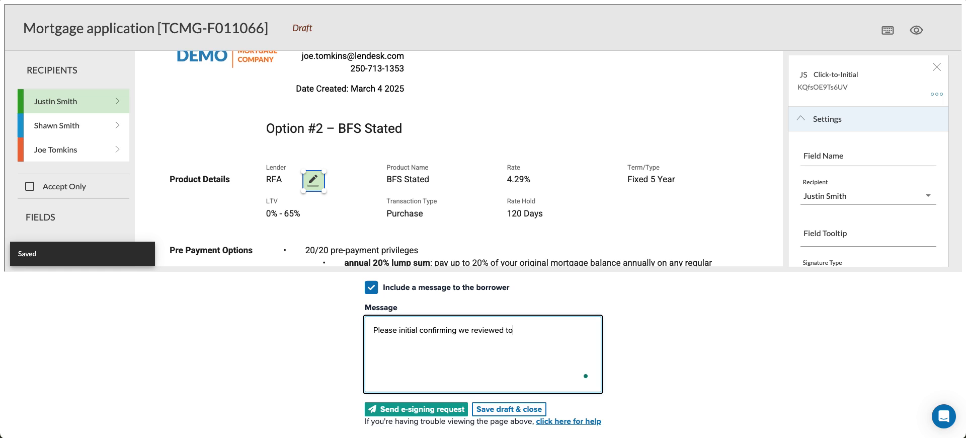
{"action": "left_click", "coordinate": [436, 408]}
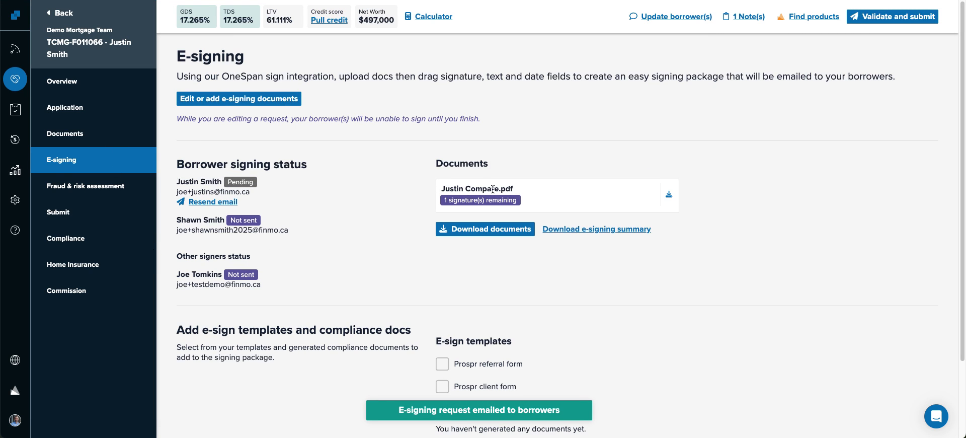
{"action": "left_click", "coordinate": [15, 79]}
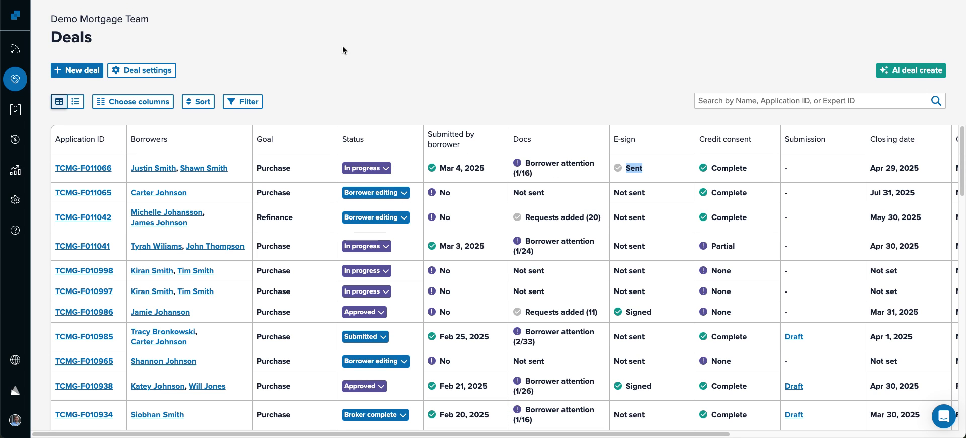
{"action": "key", "text": "ctrl+Tab"}
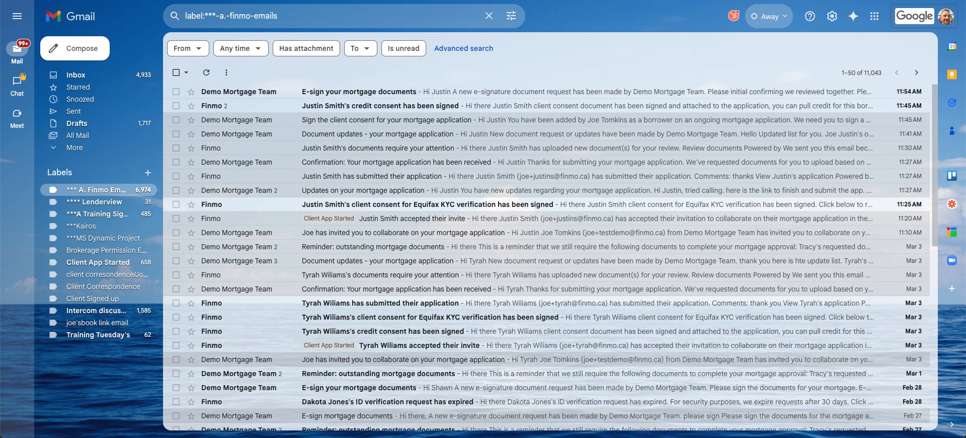
- Open the 'E-sign your mortgage documents' email and follow its E-sign documents now link
{"action": "left_click", "coordinate": [397, 93]}
{"action": "scroll", "coordinate": [411, 219], "scroll_direction": "down", "scroll_amount": 3}
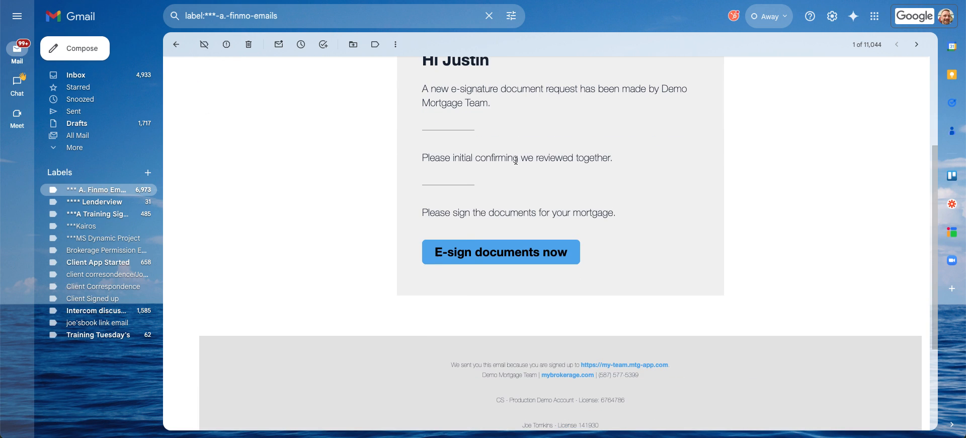
{"action": "left_click", "coordinate": [438, 252]}
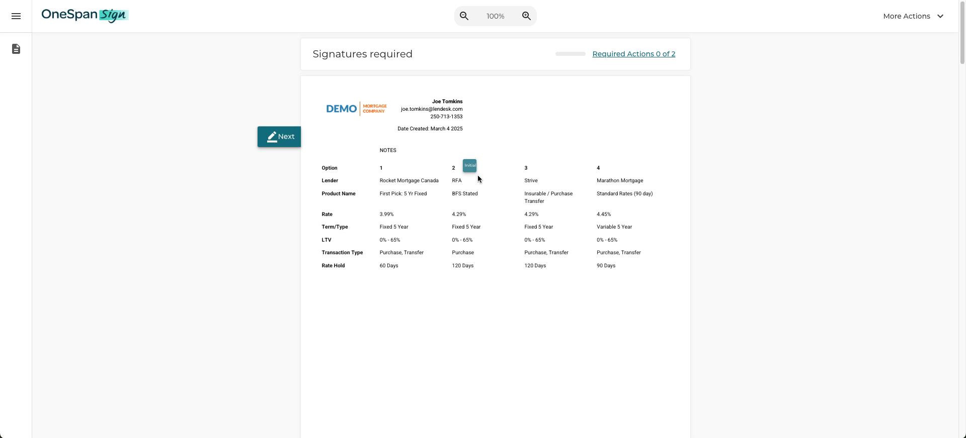
- Initial both required fields on the option pages and confirm to finish signing
{"action": "left_click", "coordinate": [470, 166]}
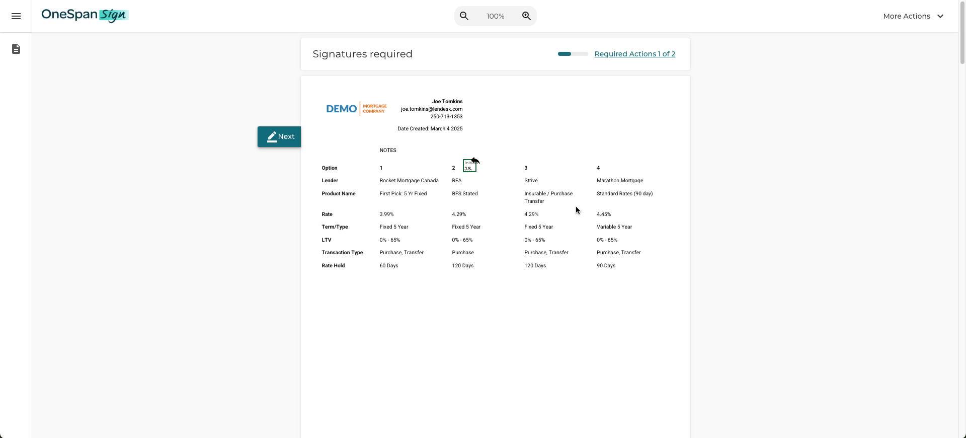
{"action": "left_click", "coordinate": [286, 136]}
{"action": "left_click", "coordinate": [408, 132]}
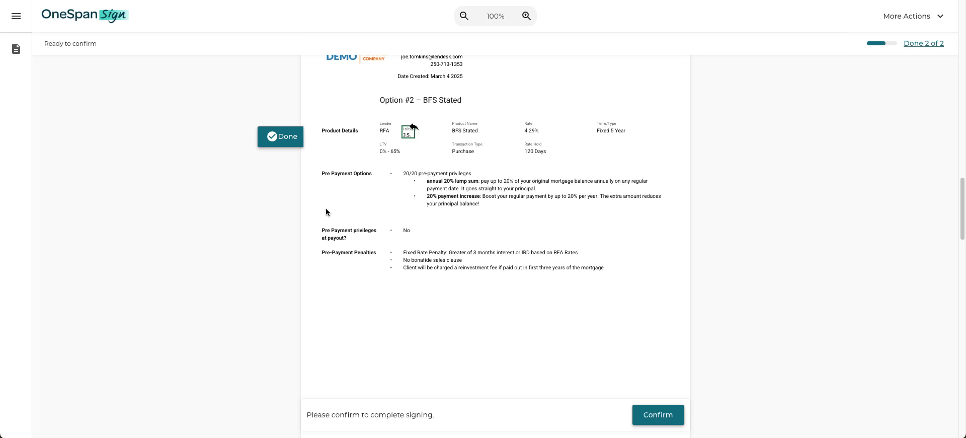
{"action": "left_click", "coordinate": [654, 415]}
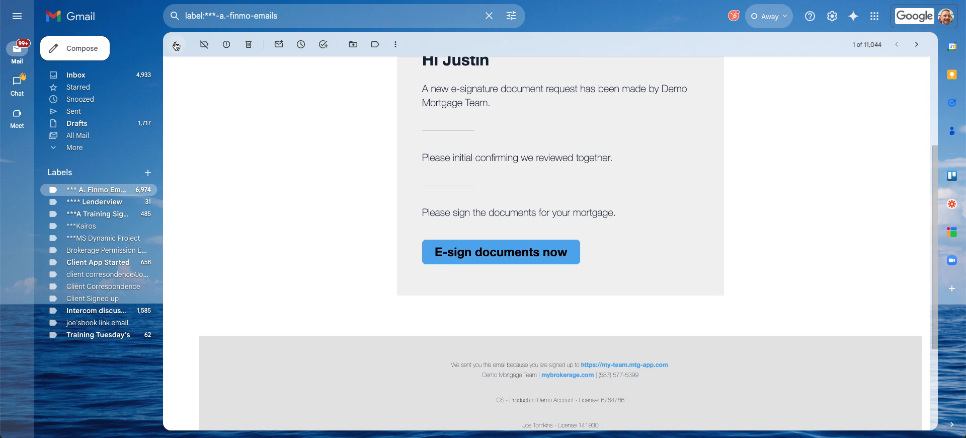
{"action": "left_click", "coordinate": [176, 46]}
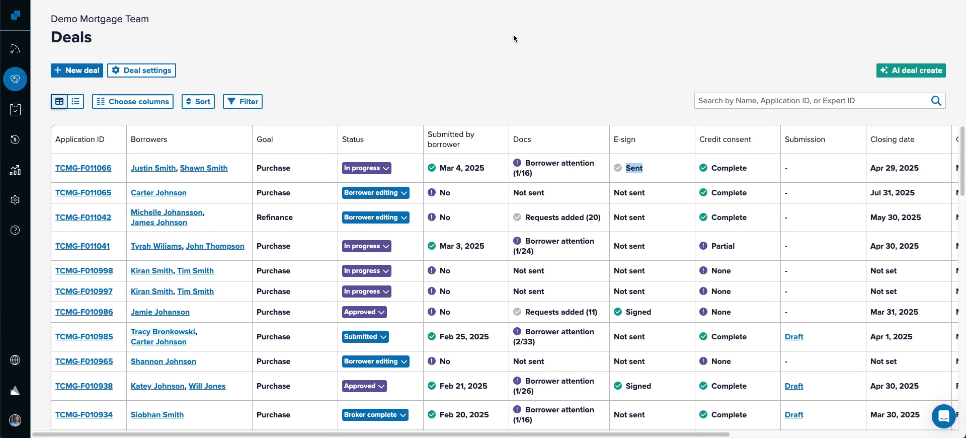
{"action": "key", "text": "super+r"}
{"action": "left_click", "coordinate": [154, 167]}
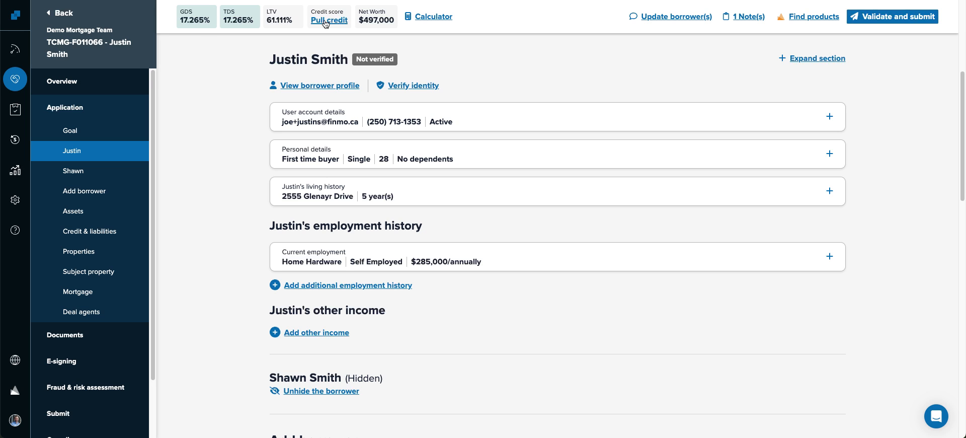
{"action": "left_click", "coordinate": [432, 18]}
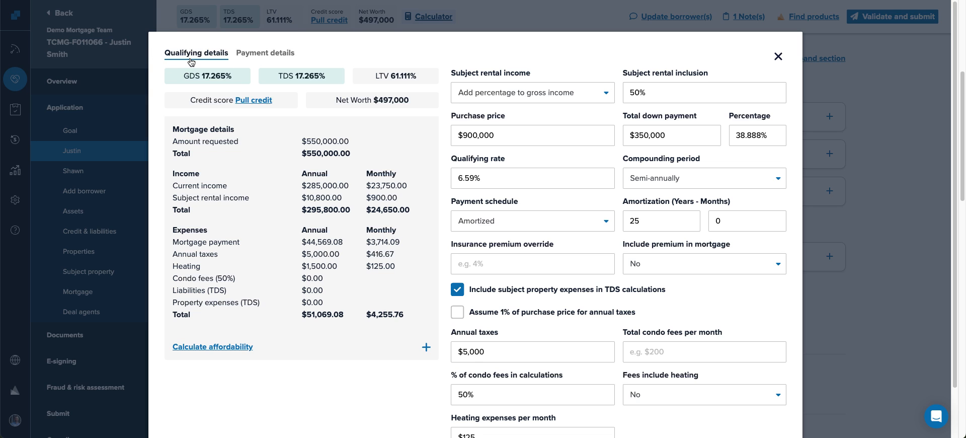
{"action": "left_click", "coordinate": [266, 53]}
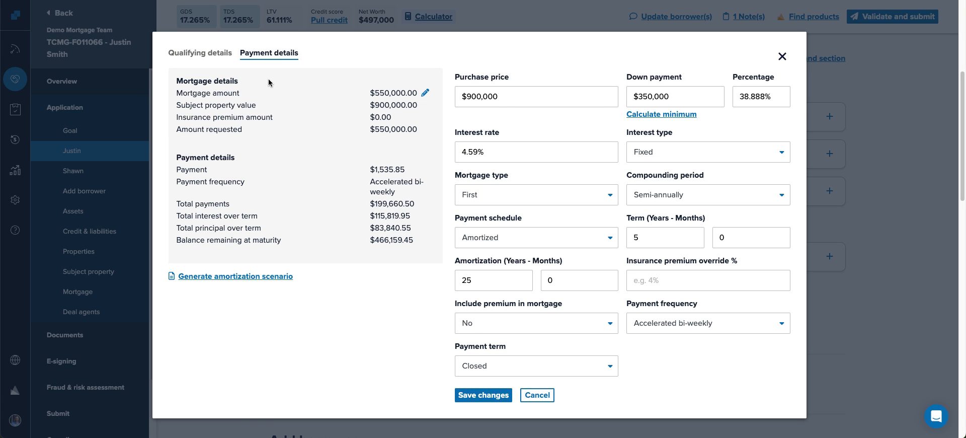
{"action": "left_click", "coordinate": [783, 56]}
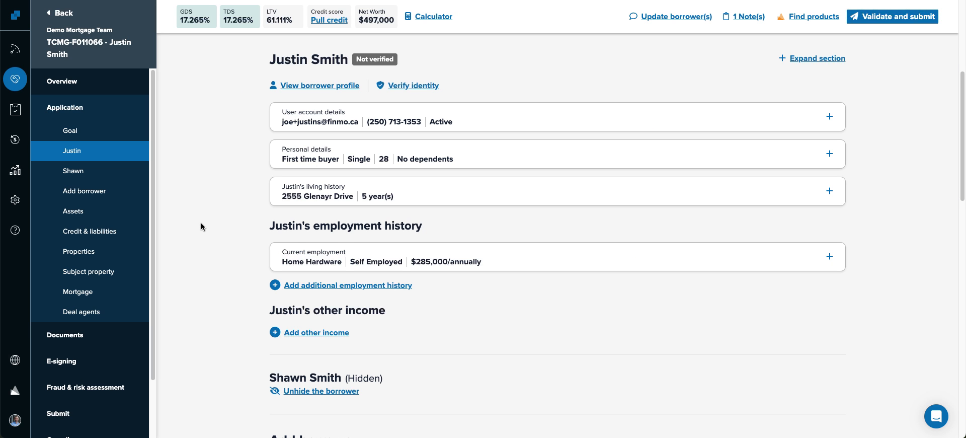
{"action": "scroll", "coordinate": [101, 317], "scroll_direction": "down", "scroll_amount": 3}
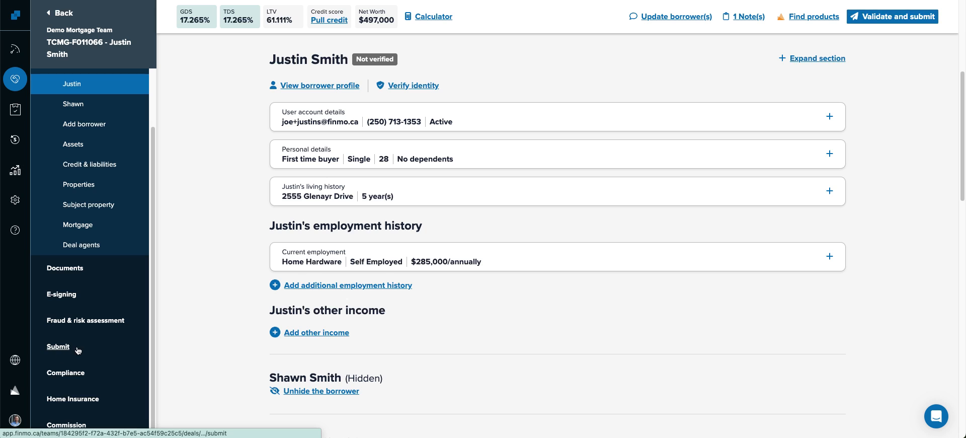
{"action": "scroll", "coordinate": [245, 234], "scroll_direction": "down", "scroll_amount": 10}
{"action": "scroll", "coordinate": [244, 235], "scroll_direction": "down", "scroll_amount": 4}
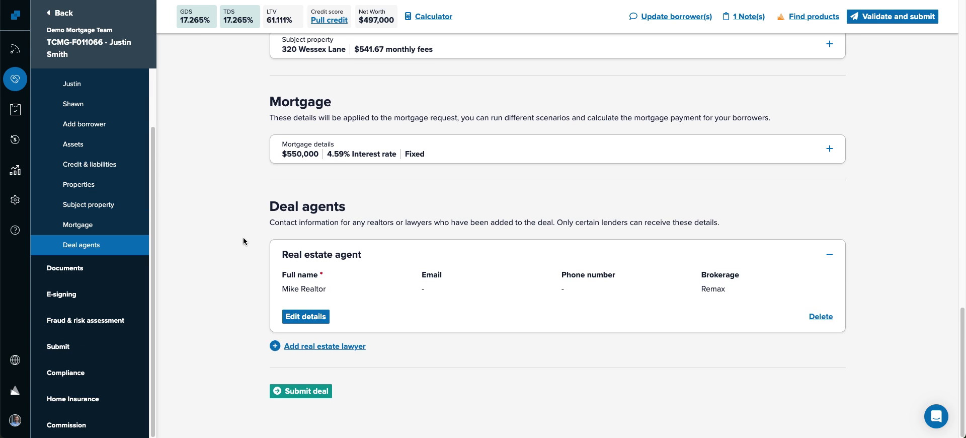
- On the deal's Submit page, pick RFA Mortgage as the lender
{"action": "left_click", "coordinate": [58, 347]}
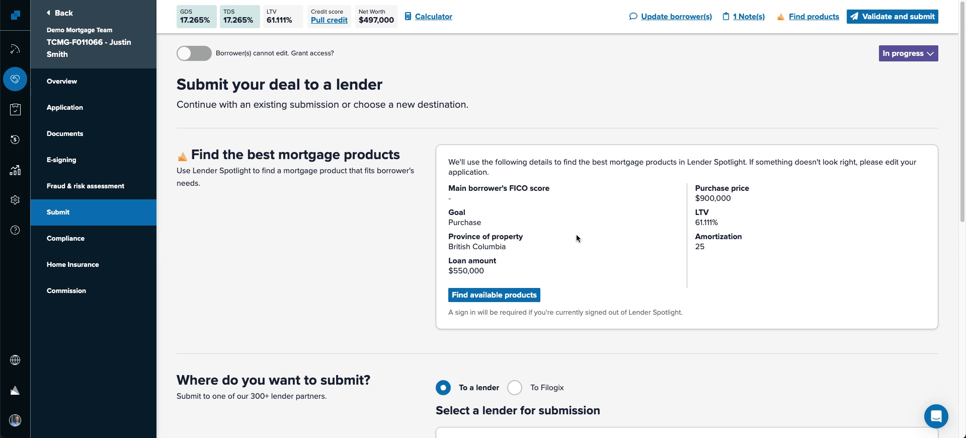
{"action": "scroll", "coordinate": [576, 234], "scroll_direction": "down", "scroll_amount": 6}
{"action": "scroll", "coordinate": [579, 238], "scroll_direction": "down", "scroll_amount": 2}
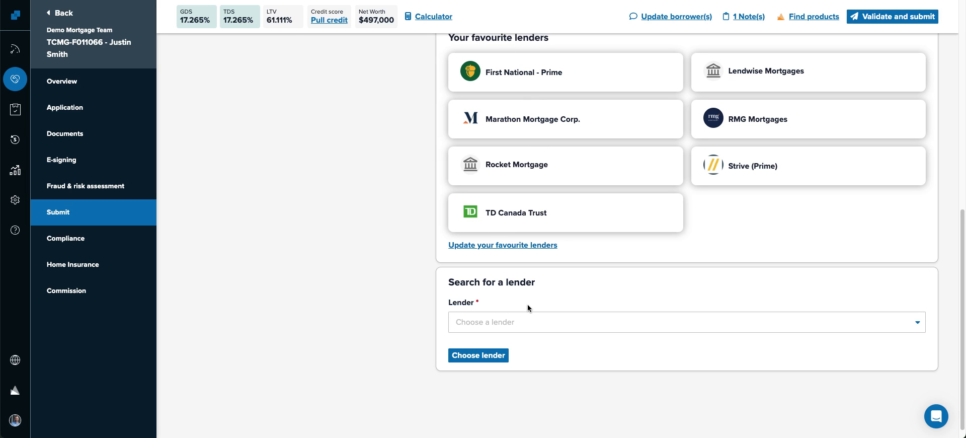
{"action": "left_click", "coordinate": [529, 321]}
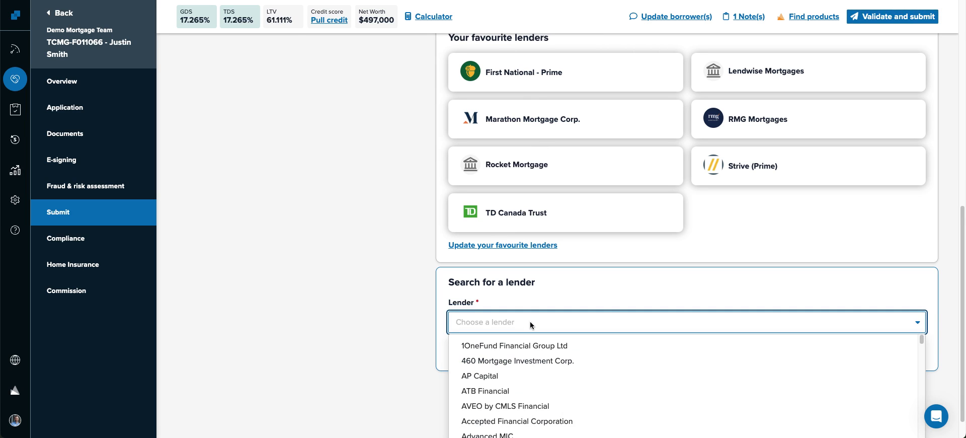
{"action": "type", "text": "rfa"}
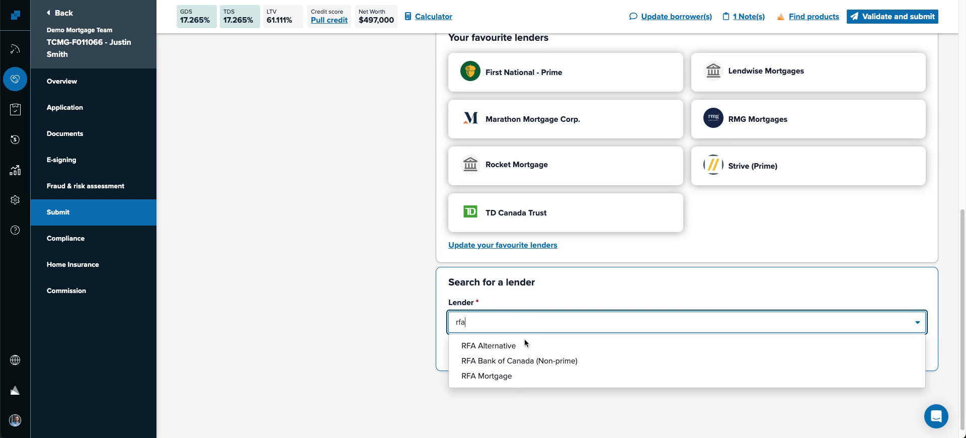
{"action": "key", "text": "Return"}
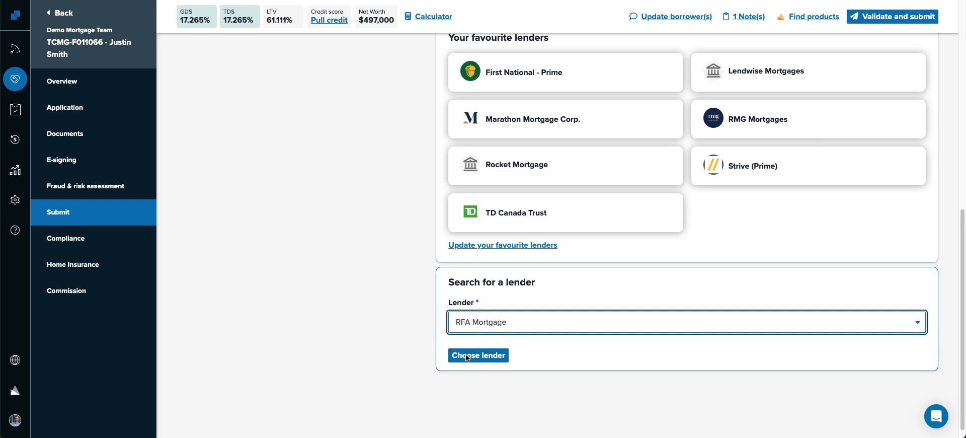
{"action": "left_click", "coordinate": [311, 345]}
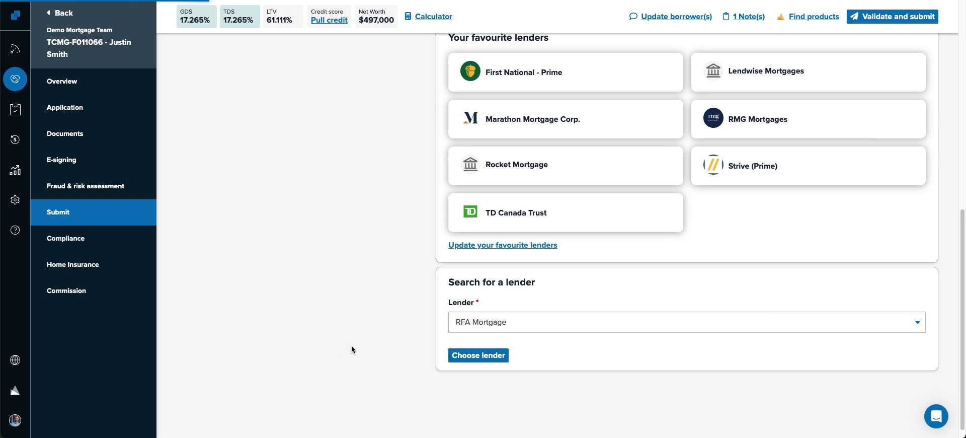
{"action": "left_click", "coordinate": [479, 355]}
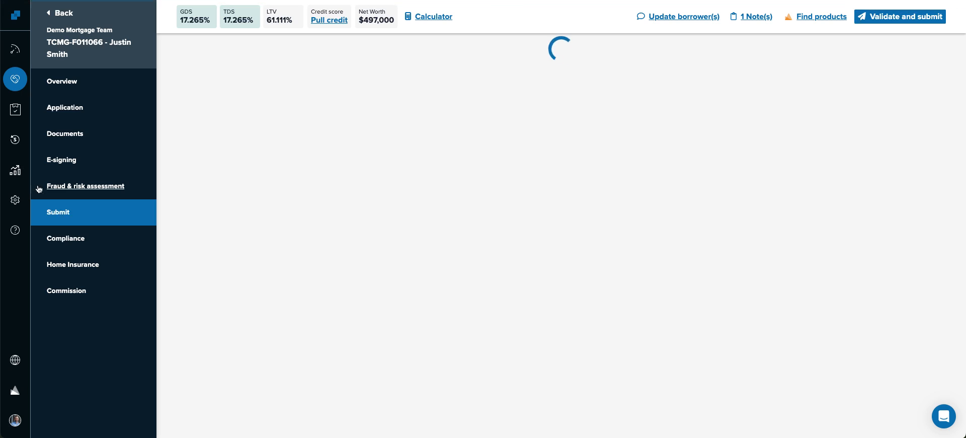
- Expand and collapse the RFA Mortgage notable policies, including Qualifications and Income
{"action": "left_click", "coordinate": [66, 218]}
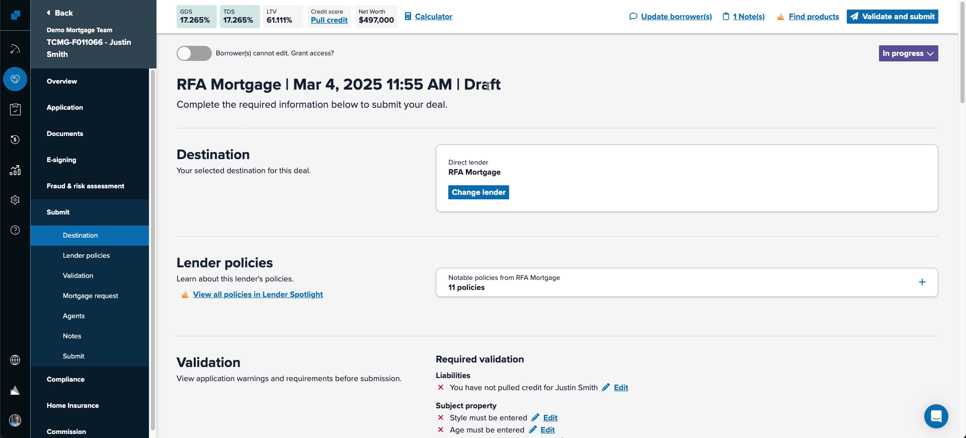
{"action": "left_click_drag", "start_coordinate": [520, 86], "coordinate": [464, 85]}
{"action": "scroll", "coordinate": [390, 181], "scroll_direction": "down", "scroll_amount": 2}
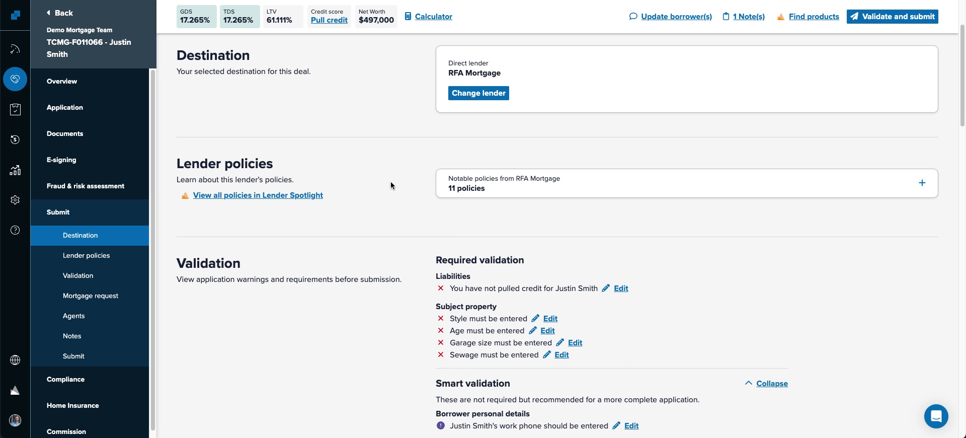
{"action": "left_click", "coordinate": [923, 183]}
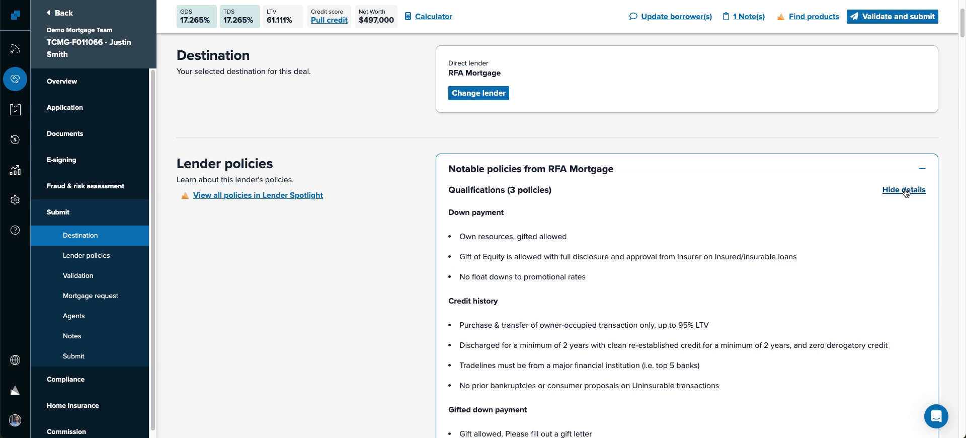
{"action": "left_click", "coordinate": [905, 189]}
{"action": "left_click", "coordinate": [904, 218]}
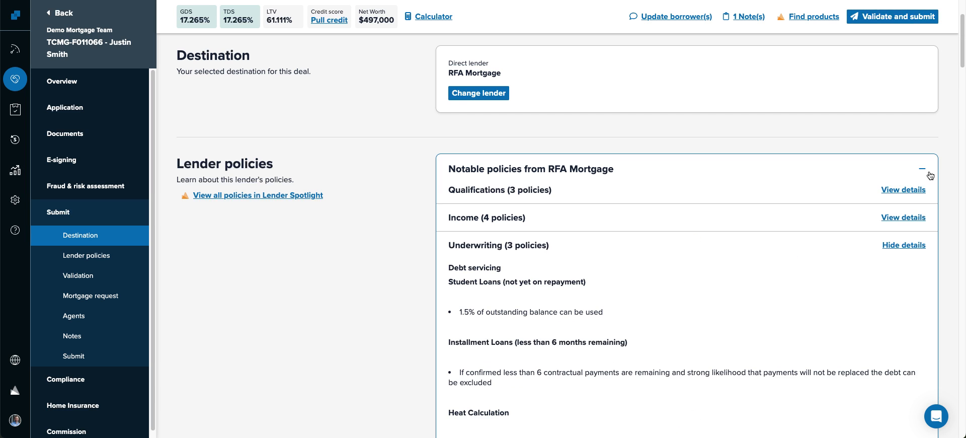
{"action": "left_click", "coordinate": [922, 169]}
- Review Smart validation and the Mortgage request, opening qualifying details (GDS/TDS 17.265%, LTV 61.111%)
{"action": "scroll", "coordinate": [427, 241], "scroll_direction": "down", "scroll_amount": 3}
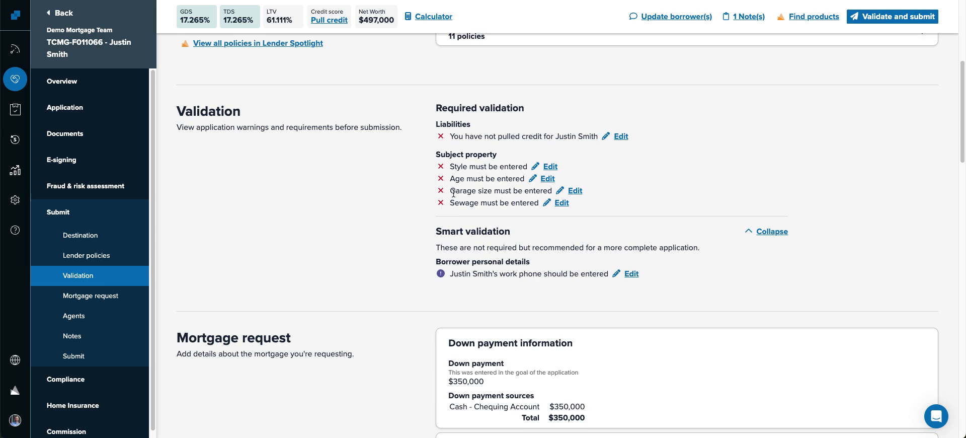
{"action": "scroll", "coordinate": [382, 238], "scroll_direction": "down", "scroll_amount": 1}
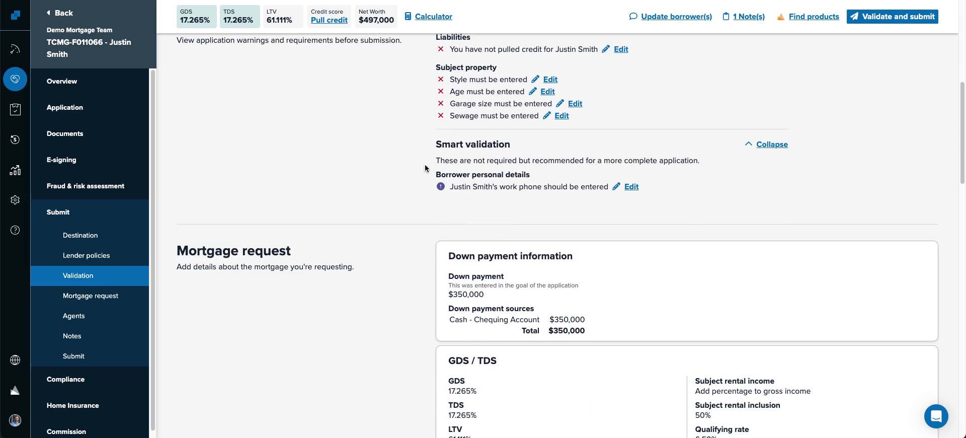
{"action": "left_click_drag", "start_coordinate": [471, 148], "coordinate": [527, 158]}
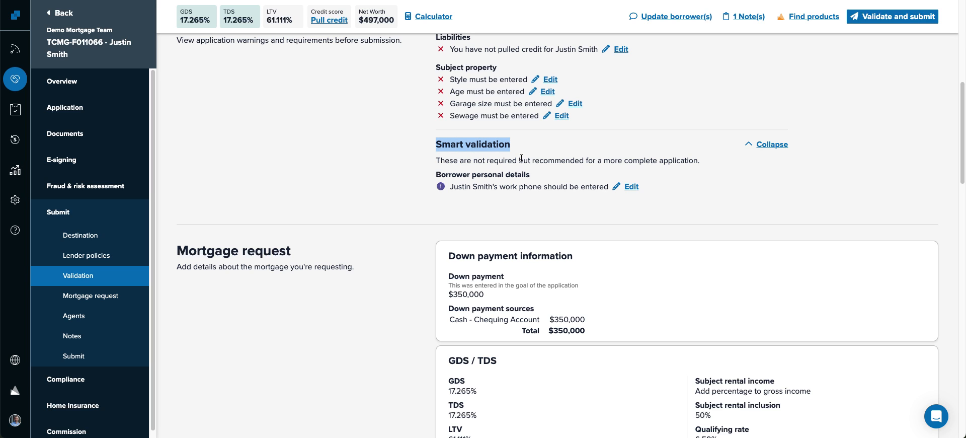
{"action": "scroll", "coordinate": [454, 201], "scroll_direction": "down", "scroll_amount": 3}
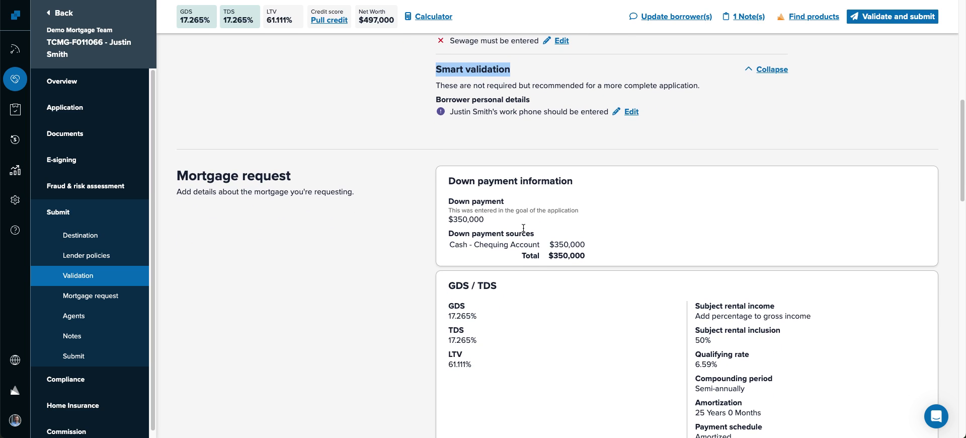
{"action": "scroll", "coordinate": [524, 228], "scroll_direction": "down", "scroll_amount": 3}
{"action": "scroll", "coordinate": [550, 229], "scroll_direction": "down", "scroll_amount": 3}
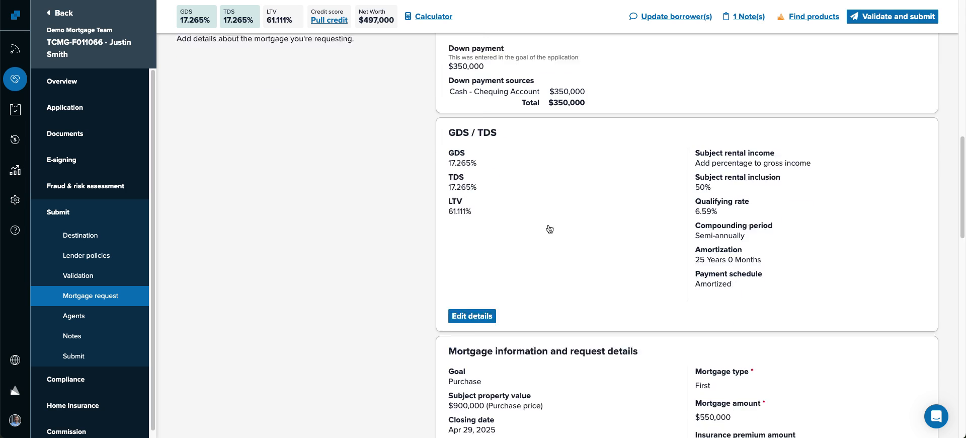
{"action": "scroll", "coordinate": [550, 229], "scroll_direction": "down", "scroll_amount": 1}
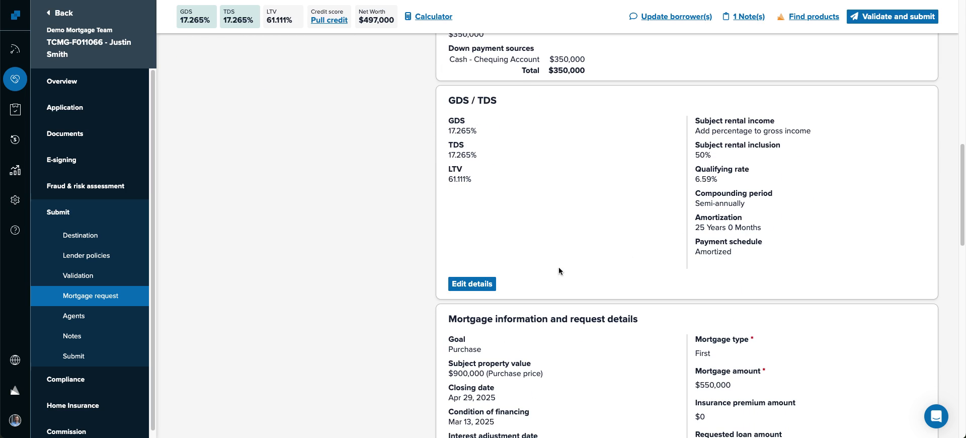
{"action": "left_click", "coordinate": [468, 284]}
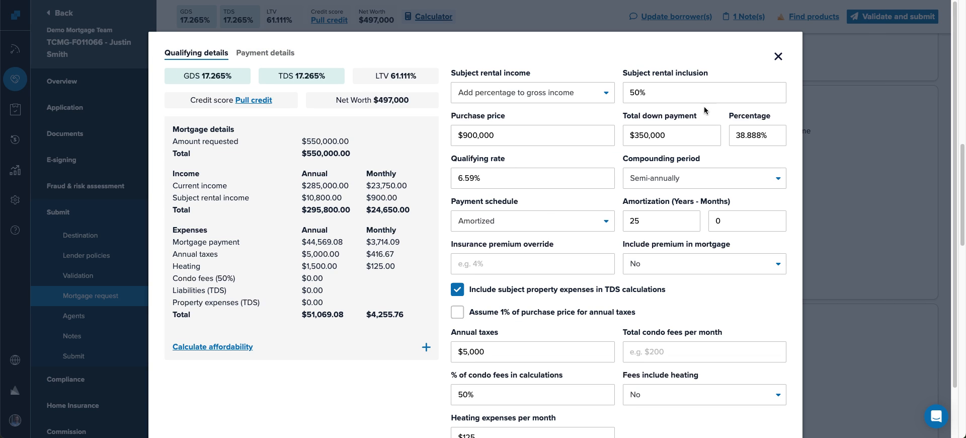
- Edit the mortgage request and set the interest adjustment date to May 01, 2025
{"action": "left_click", "coordinate": [778, 56]}
{"action": "scroll", "coordinate": [602, 161], "scroll_direction": "down", "scroll_amount": 5}
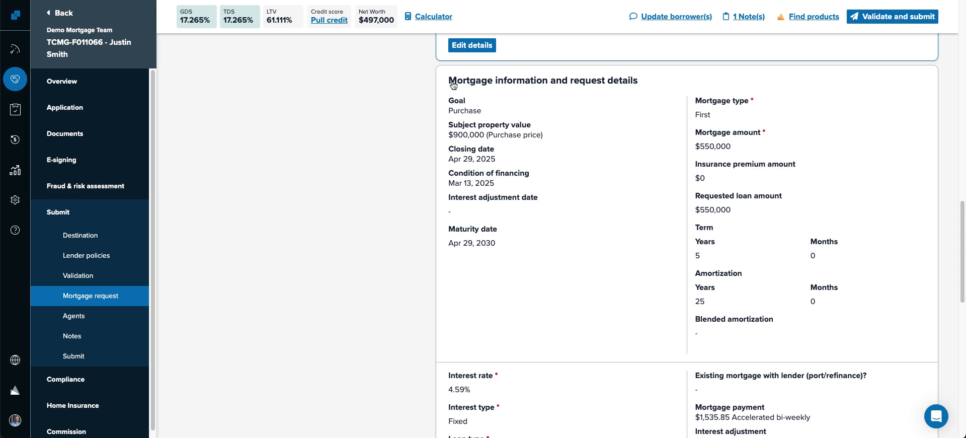
{"action": "scroll", "coordinate": [519, 210], "scroll_direction": "down", "scroll_amount": 2}
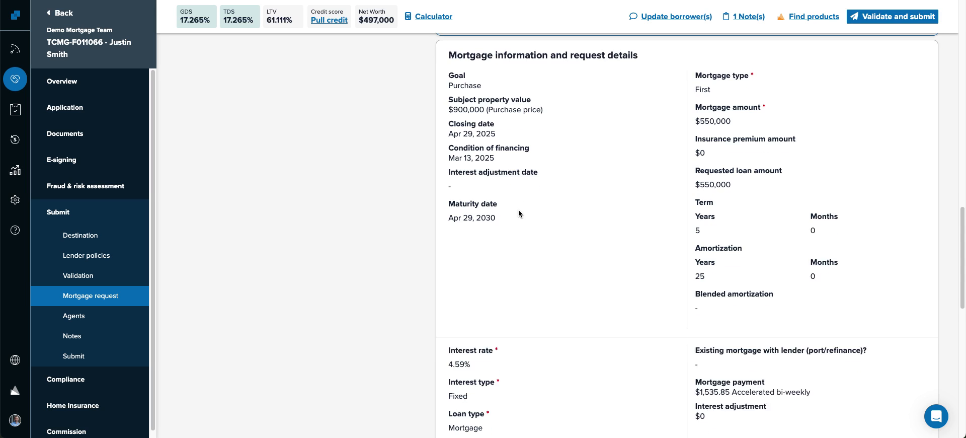
{"action": "scroll", "coordinate": [516, 213], "scroll_direction": "down", "scroll_amount": 3}
{"action": "left_click", "coordinate": [462, 347]}
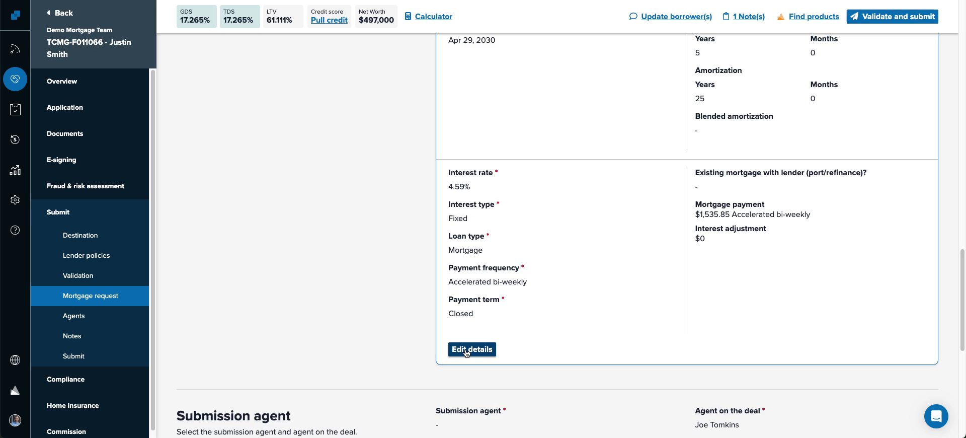
{"action": "scroll", "coordinate": [544, 252], "scroll_direction": "up", "scroll_amount": 5}
{"action": "left_click", "coordinate": [670, 235]}
{"action": "left_click", "coordinate": [571, 263]}
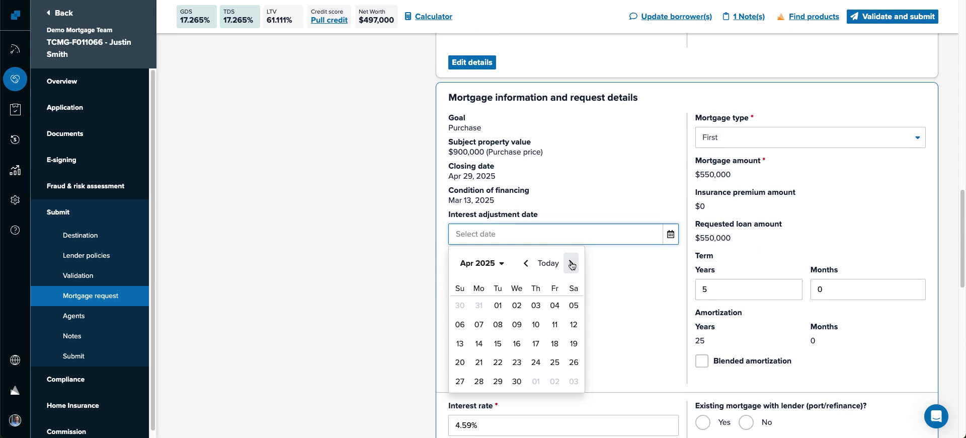
{"action": "left_click", "coordinate": [534, 381]}
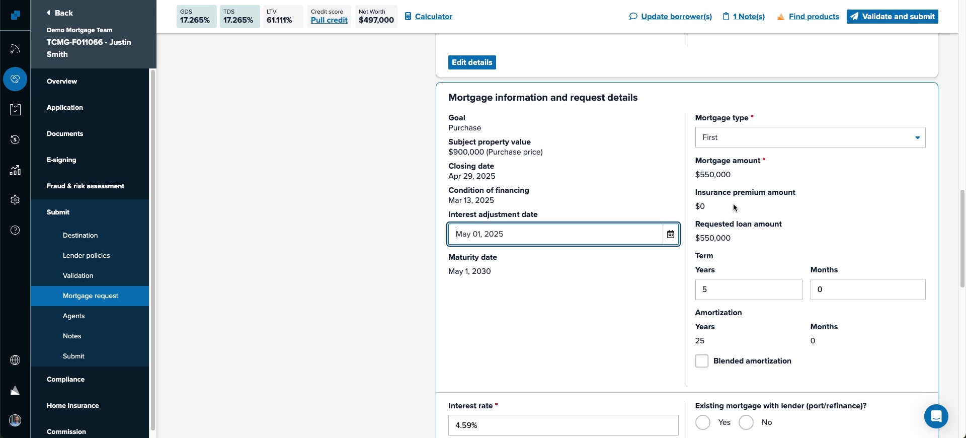
- Mark no existing mortgage with the lender, change the rate to 4.49%, and save
{"action": "scroll", "coordinate": [613, 315], "scroll_direction": "down", "scroll_amount": 2}
{"action": "left_click", "coordinate": [747, 315]}
{"action": "scroll", "coordinate": [530, 258], "scroll_direction": "down", "scroll_amount": 2}
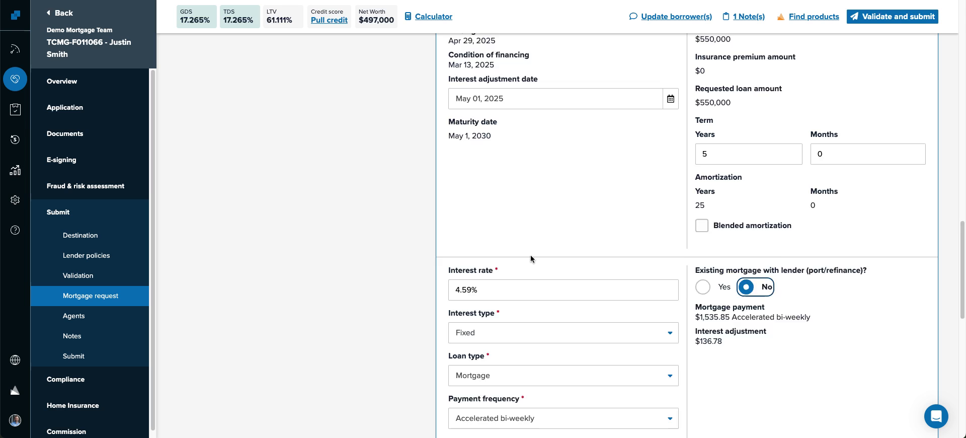
{"action": "left_click", "coordinate": [465, 217]}
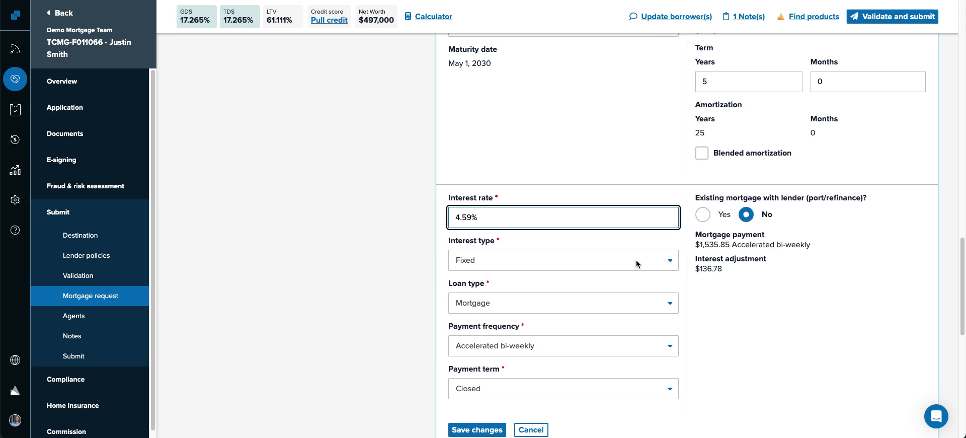
{"action": "key", "text": "BackSpace"}
{"action": "type", "text": "4"}
{"action": "left_click", "coordinate": [521, 187]}
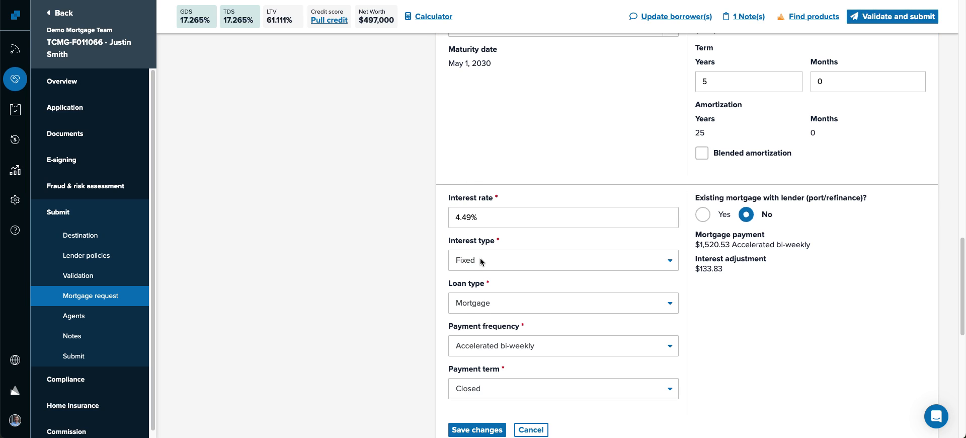
{"action": "left_click", "coordinate": [488, 431]}
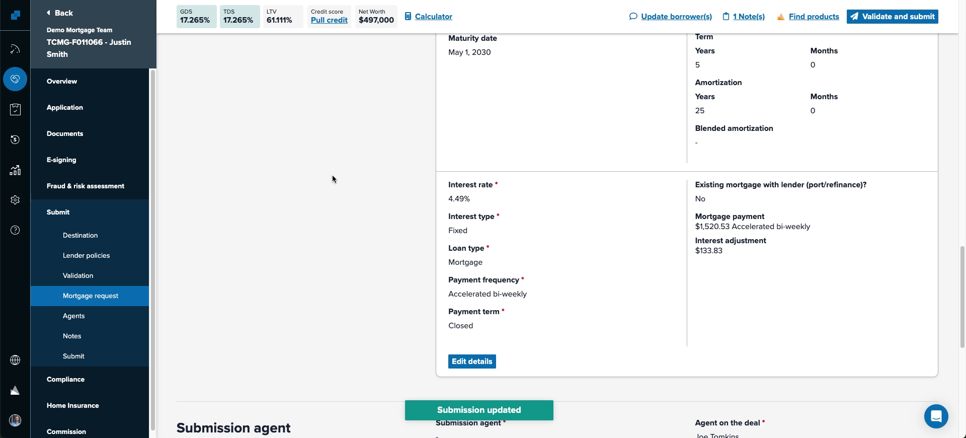
- Go back to the borrower's application page
{"action": "scroll", "coordinate": [488, 211], "scroll_direction": "up", "scroll_amount": 3}
{"action": "scroll", "coordinate": [489, 212], "scroll_direction": "down", "scroll_amount": 1}
{"action": "scroll", "coordinate": [279, 222], "scroll_direction": "up", "scroll_amount": 6}
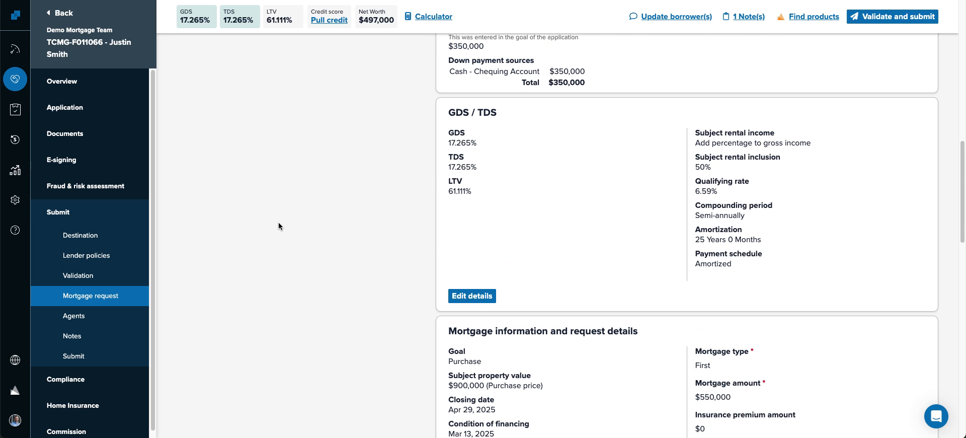
{"action": "left_click", "coordinate": [69, 109]}
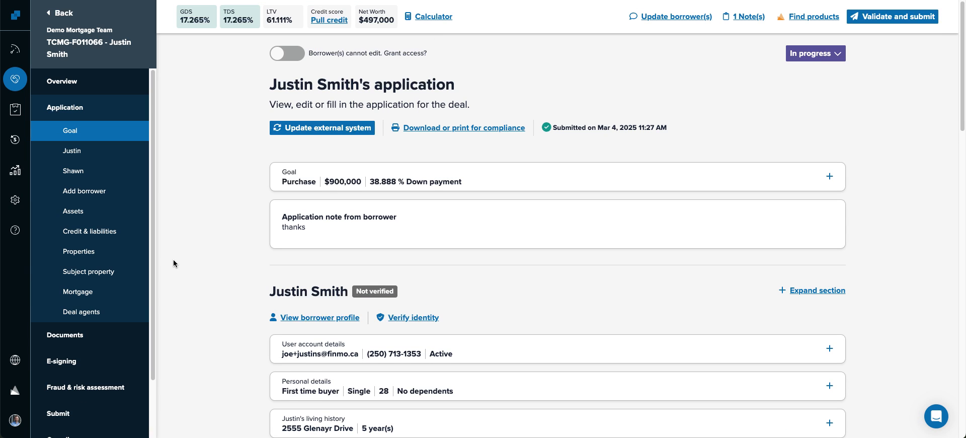
- Delete the duplicate RFA Mortgage draft from the deal's lender submissions
{"action": "scroll", "coordinate": [177, 259], "scroll_direction": "down", "scroll_amount": 4}
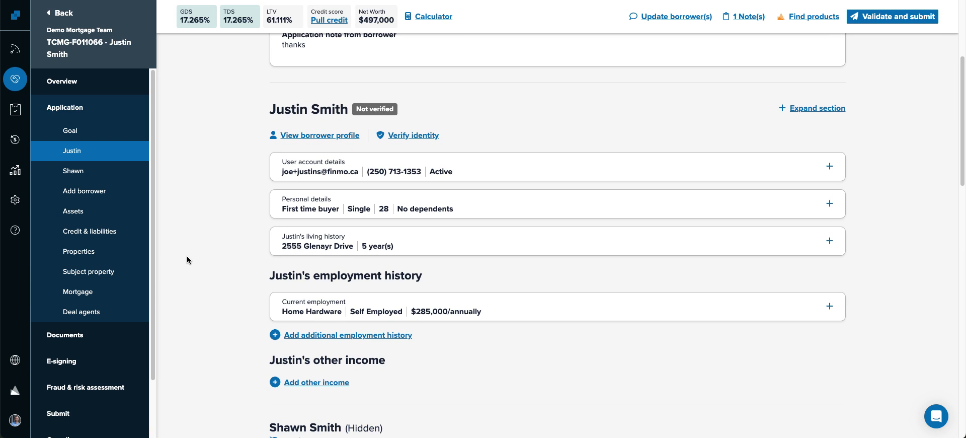
{"action": "left_click", "coordinate": [77, 416]}
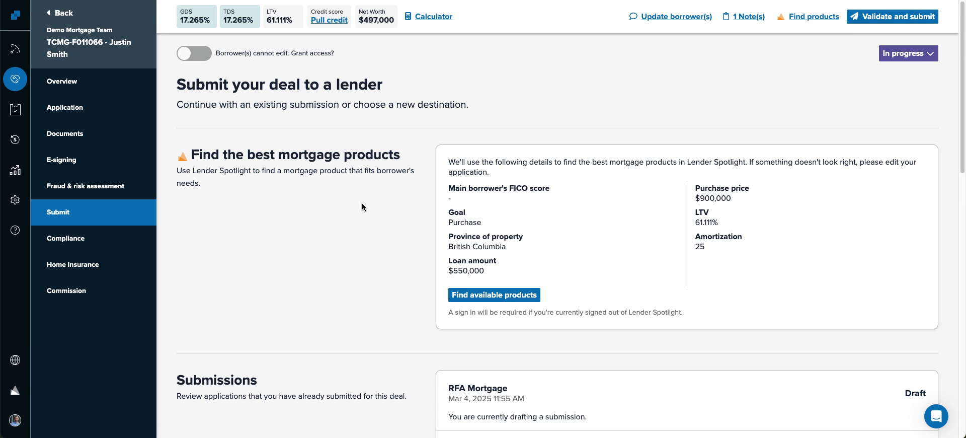
{"action": "scroll", "coordinate": [352, 213], "scroll_direction": "down", "scroll_amount": 4}
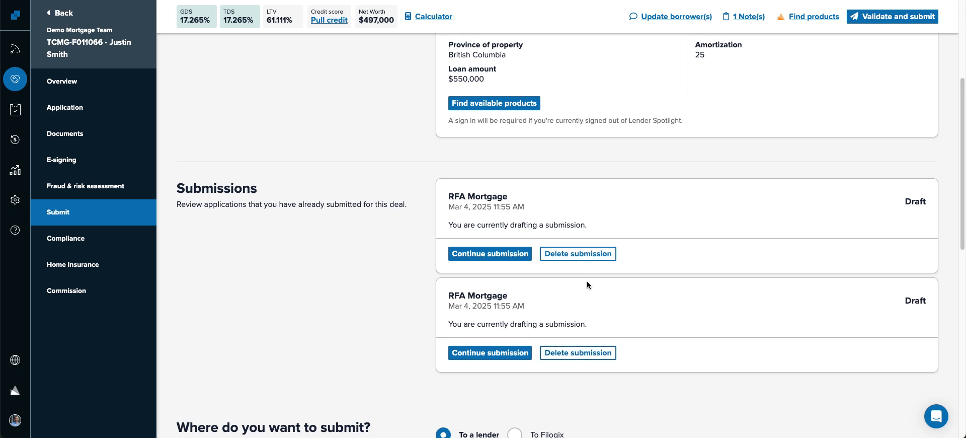
{"action": "left_click", "coordinate": [577, 353]}
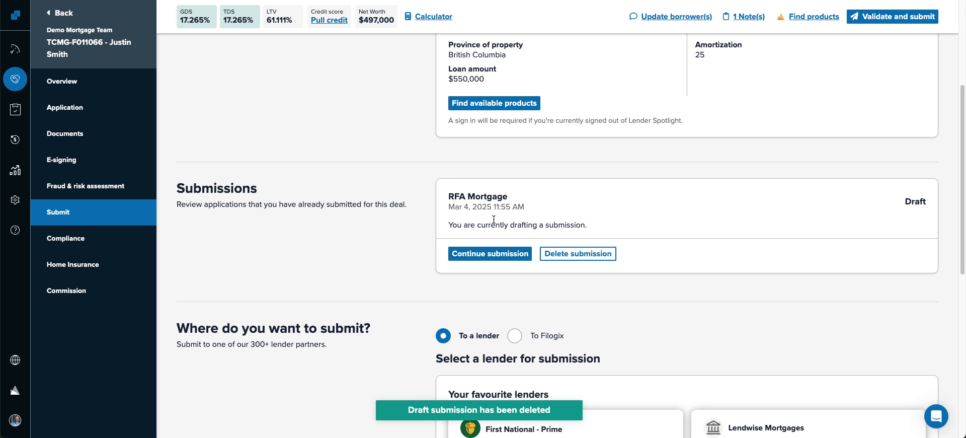
- Start a First National - Prime draft submission, then reopen the RFA Mortgage draft
{"action": "scroll", "coordinate": [337, 257], "scroll_direction": "down", "scroll_amount": 5}
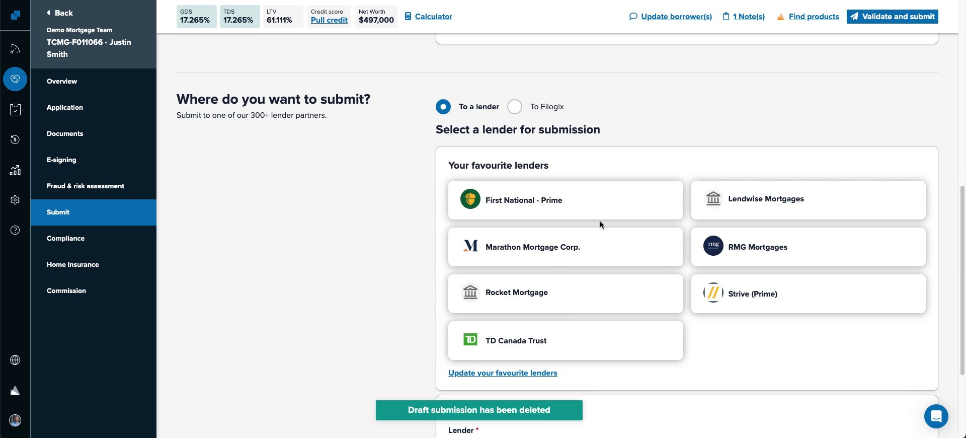
{"action": "left_click", "coordinate": [582, 198]}
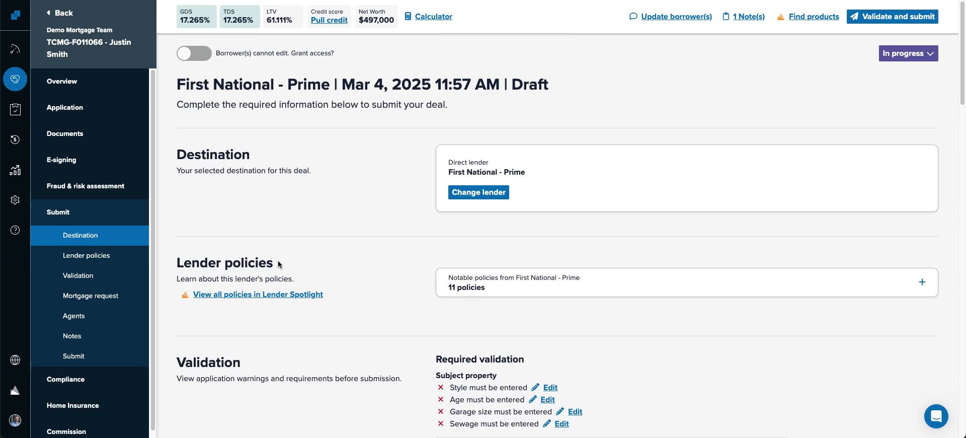
{"action": "left_click", "coordinate": [65, 217]}
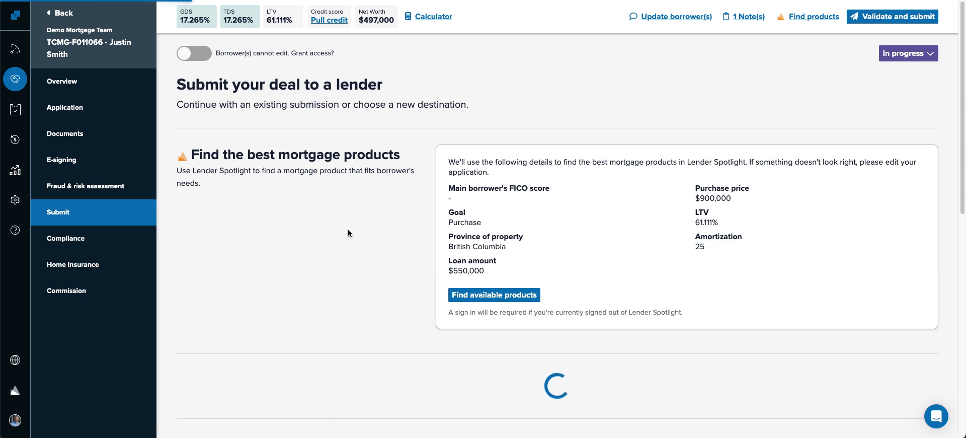
{"action": "scroll", "coordinate": [348, 229], "scroll_direction": "down", "scroll_amount": 4}
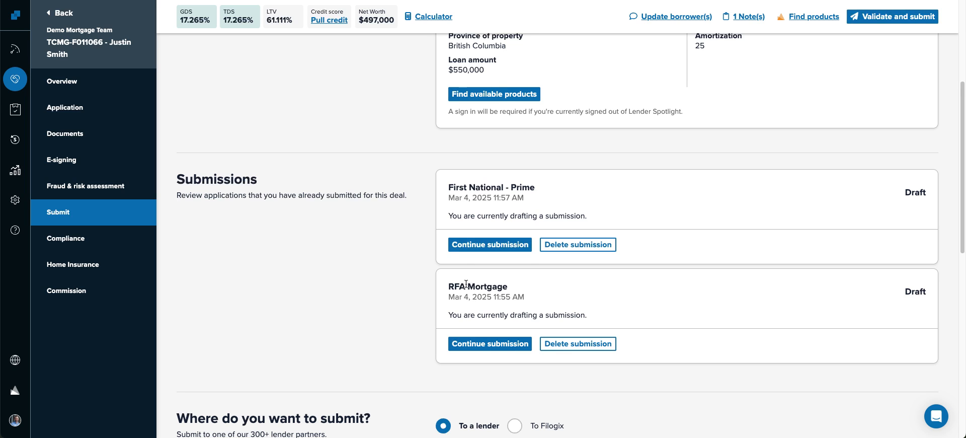
{"action": "left_click", "coordinate": [455, 343]}
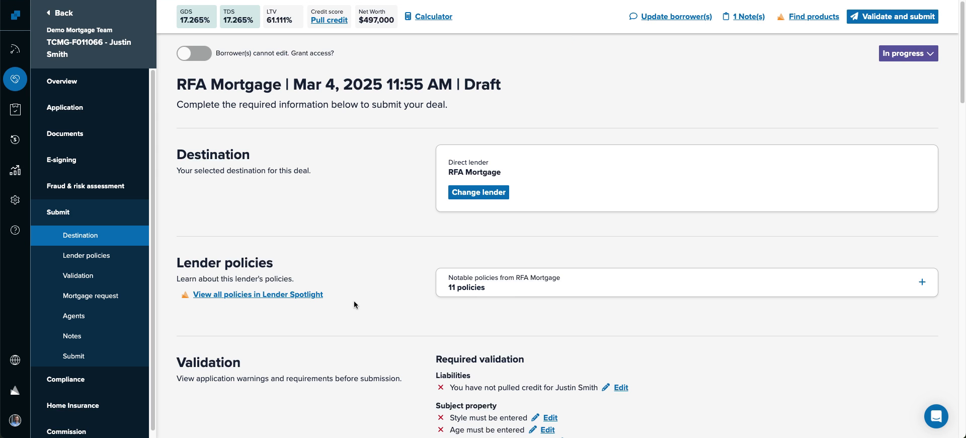
- Save the other available agent as the RFA Mortgage draft's submission agent
{"action": "scroll", "coordinate": [360, 304], "scroll_direction": "down", "scroll_amount": 2}
{"action": "scroll", "coordinate": [366, 310], "scroll_direction": "down", "scroll_amount": 15}
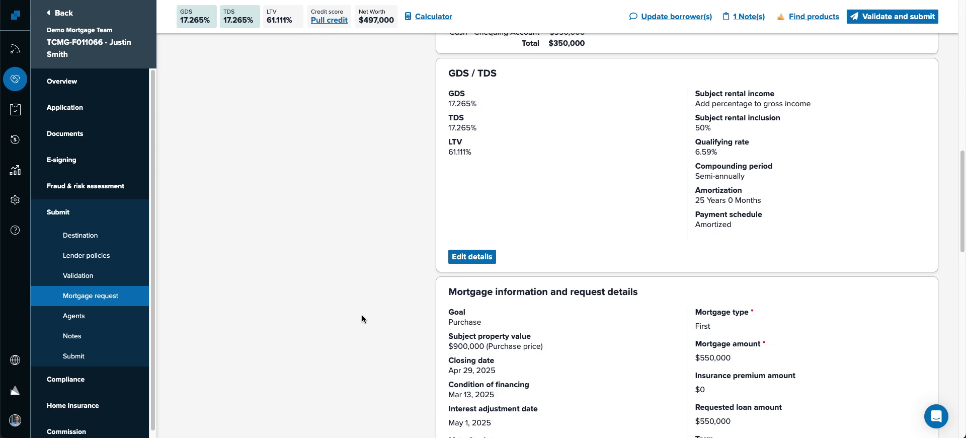
{"action": "scroll", "coordinate": [361, 315], "scroll_direction": "down", "scroll_amount": 10}
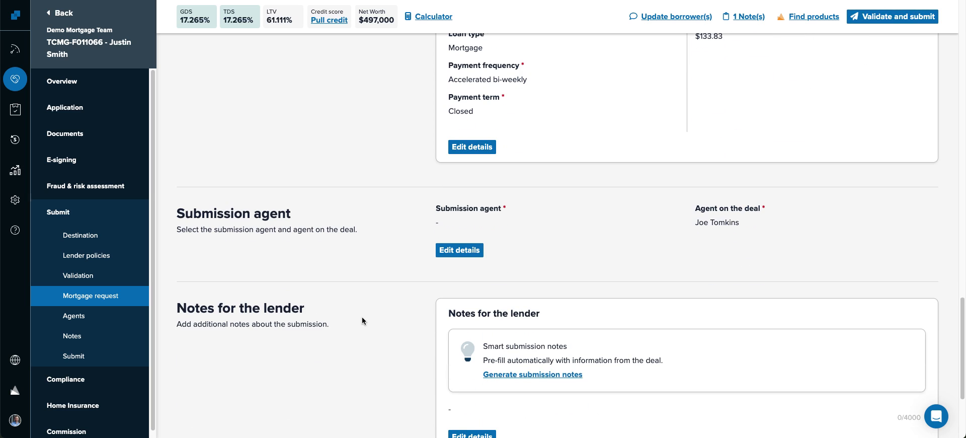
{"action": "left_click", "coordinate": [472, 251]}
{"action": "left_click", "coordinate": [487, 227]}
{"action": "left_click", "coordinate": [473, 266]}
{"action": "left_click", "coordinate": [464, 261]}
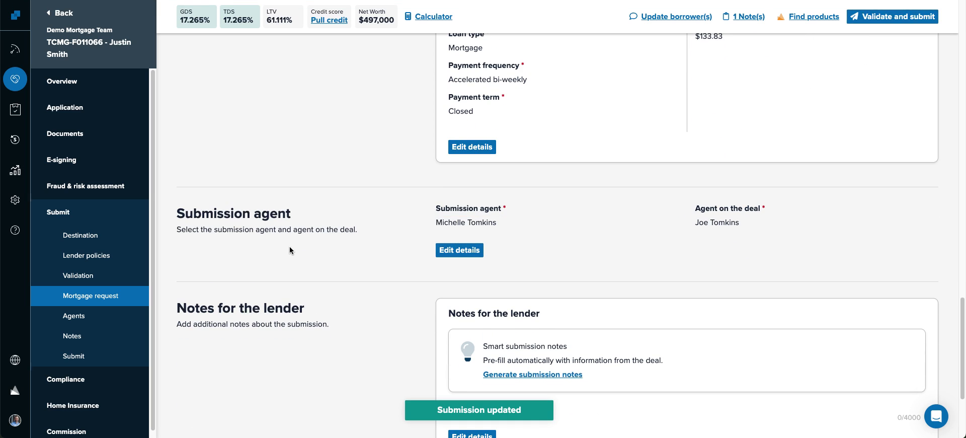
{"action": "scroll", "coordinate": [289, 248], "scroll_direction": "down", "scroll_amount": 3}
{"action": "left_click_drag", "start_coordinate": [483, 217], "coordinate": [558, 221]}
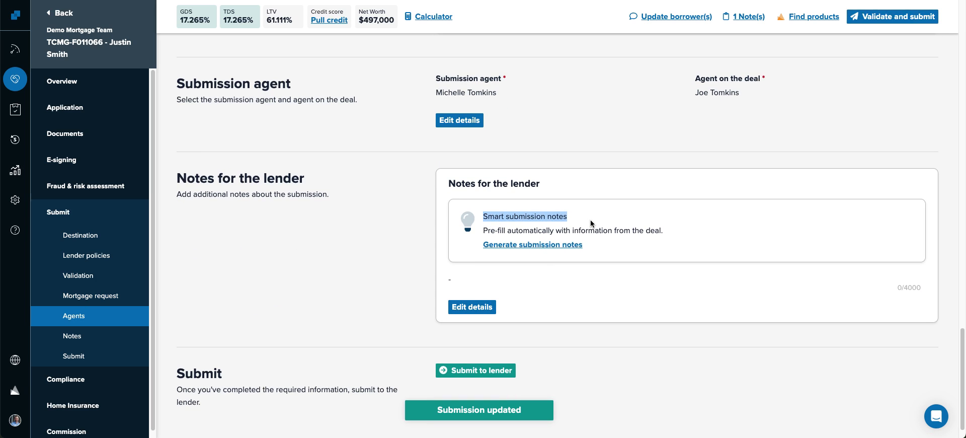
- Generate the lender notes from the deal and correct the rate to 4.49%
{"action": "left_click", "coordinate": [510, 245]}
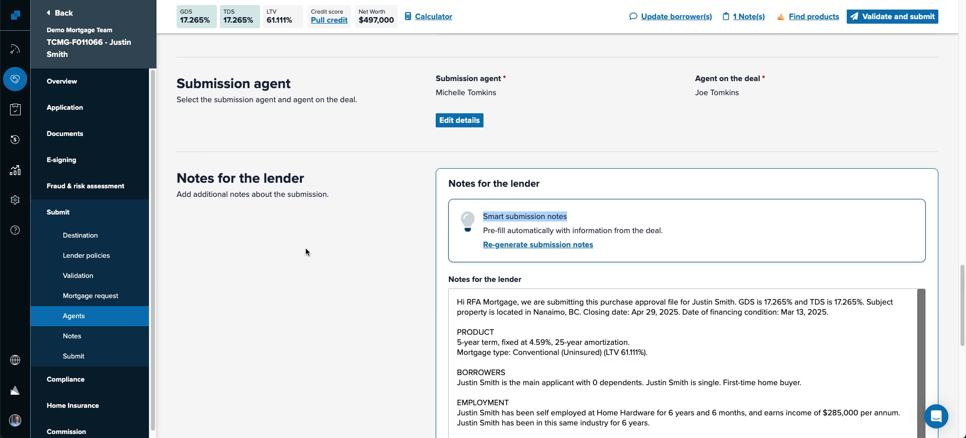
{"action": "scroll", "coordinate": [297, 286], "scroll_direction": "down", "scroll_amount": 4}
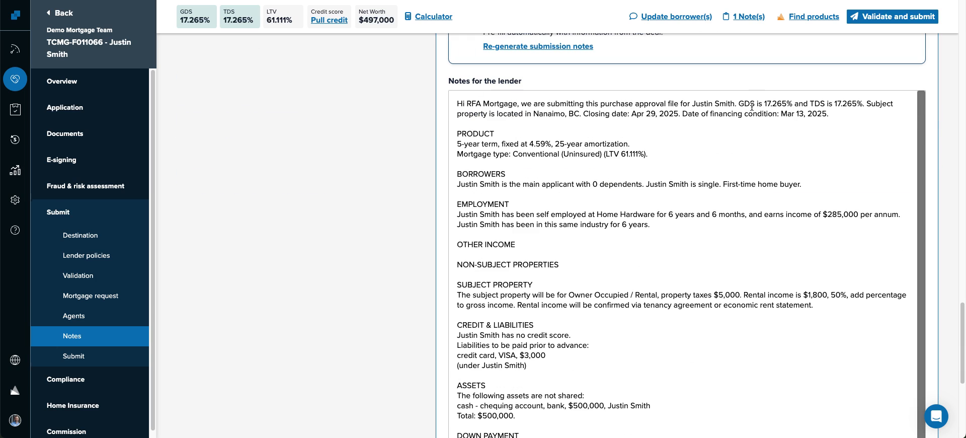
{"action": "left_click", "coordinate": [536, 144]}
{"action": "key", "text": "Delete"}
{"action": "type", "text": "4"}
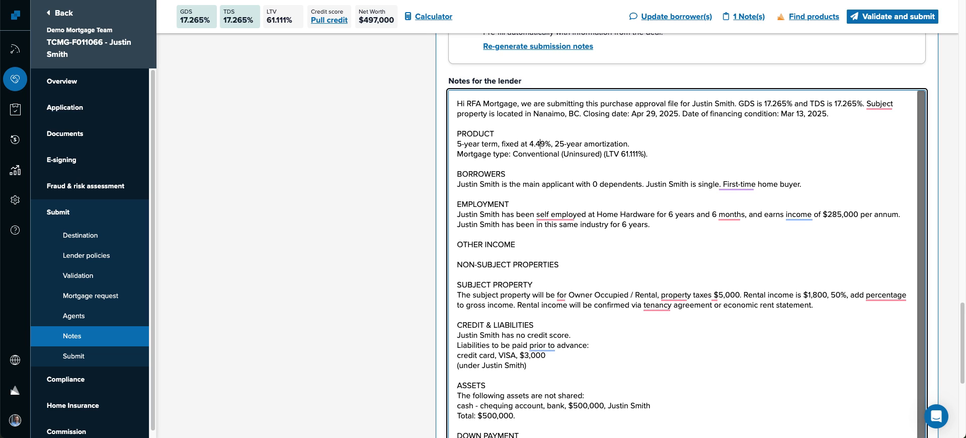
- Replace the OTHER INCOME and NON-SUBJECT PROPERTIES lines with 'Note about income...'
{"action": "left_click_drag", "start_coordinate": [560, 266], "coordinate": [573, 237]}
{"action": "left_click", "coordinate": [560, 266]}
{"action": "left_click_drag", "start_coordinate": [559, 267], "coordinate": [456, 241]}
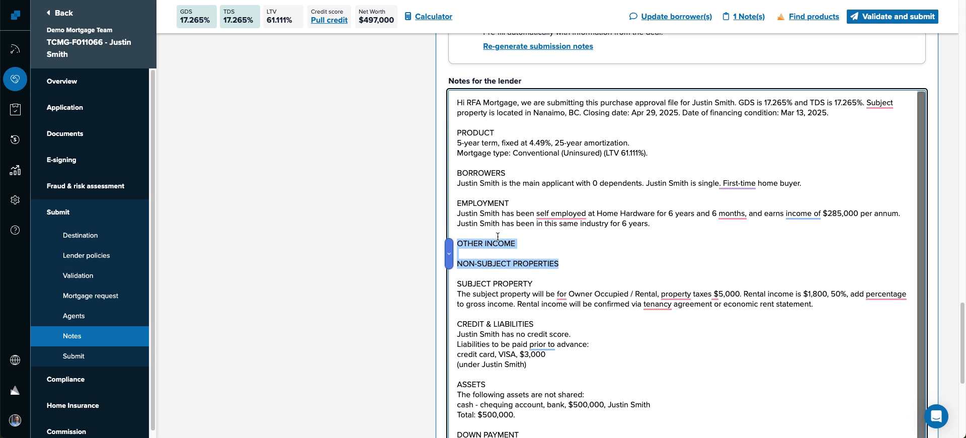
{"action": "type", "text": "Note about income..."}
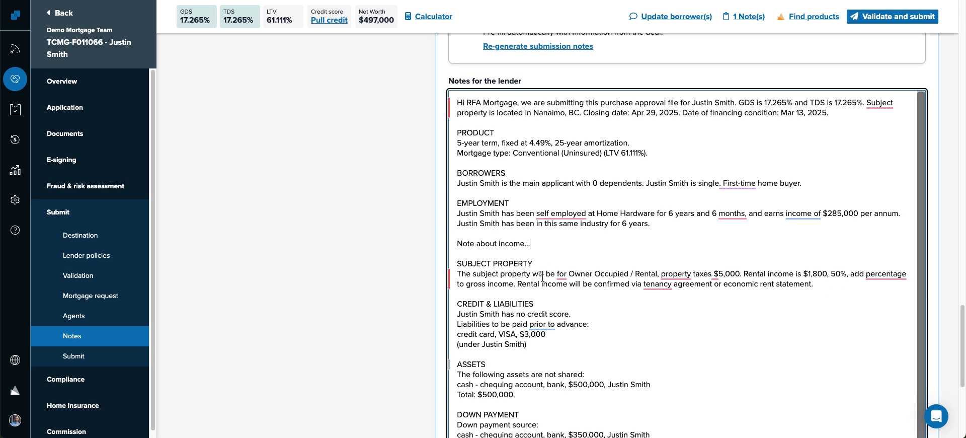
- Remove the ASSETS block from the notes and save the lender notes
{"action": "scroll", "coordinate": [543, 277], "scroll_direction": "down", "scroll_amount": 3}
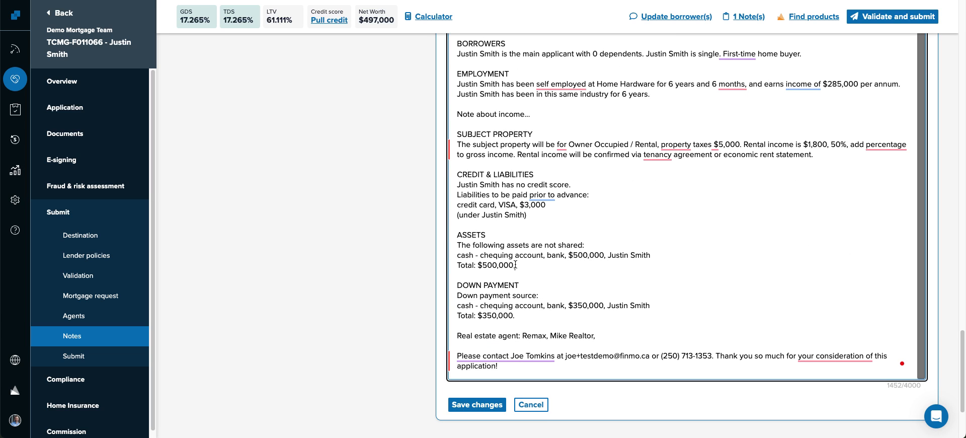
{"action": "left_click_drag", "start_coordinate": [516, 266], "coordinate": [457, 234]}
{"action": "left_click", "coordinate": [449, 236]}
{"action": "key", "text": "BackSpace"}
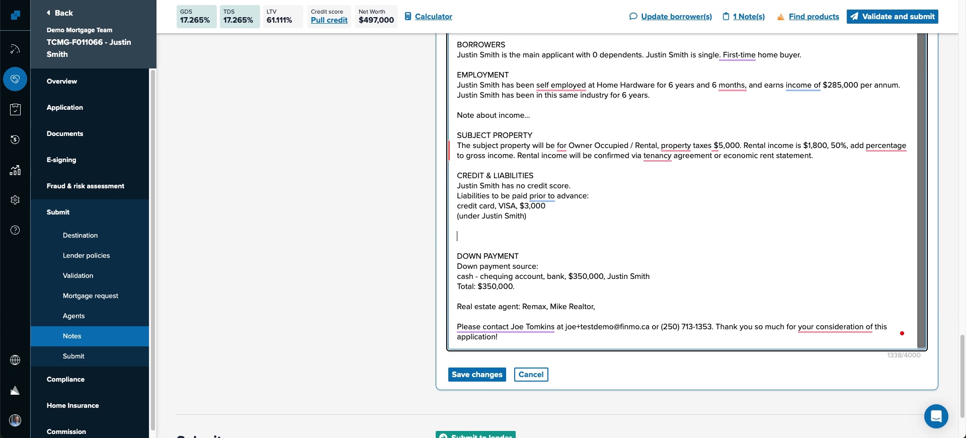
{"action": "key", "text": "BackSpace"}
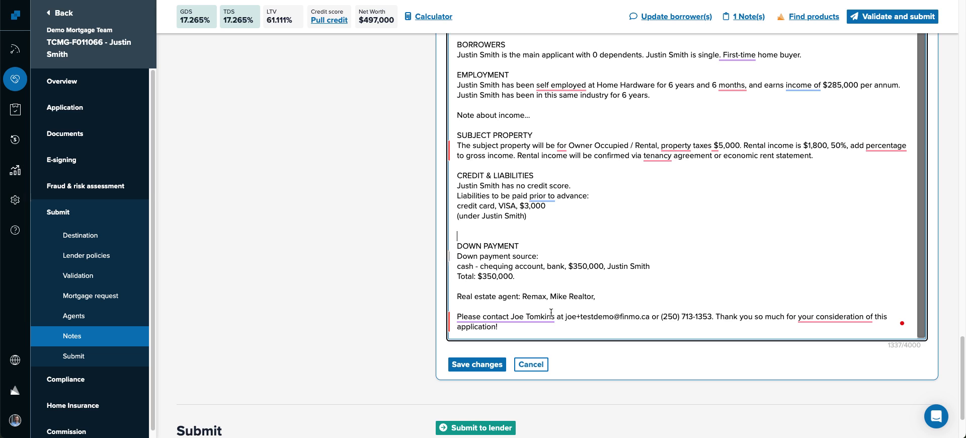
{"action": "left_click", "coordinate": [451, 365]}
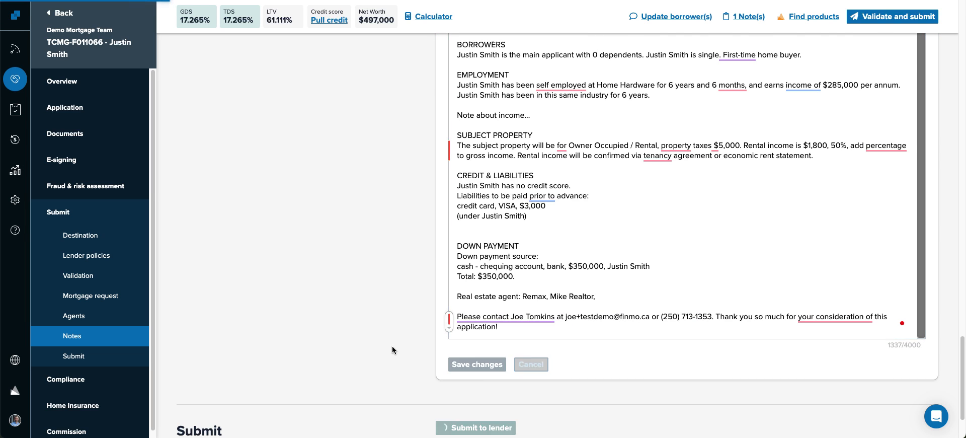
{"action": "scroll", "coordinate": [355, 302], "scroll_direction": "up", "scroll_amount": 6}
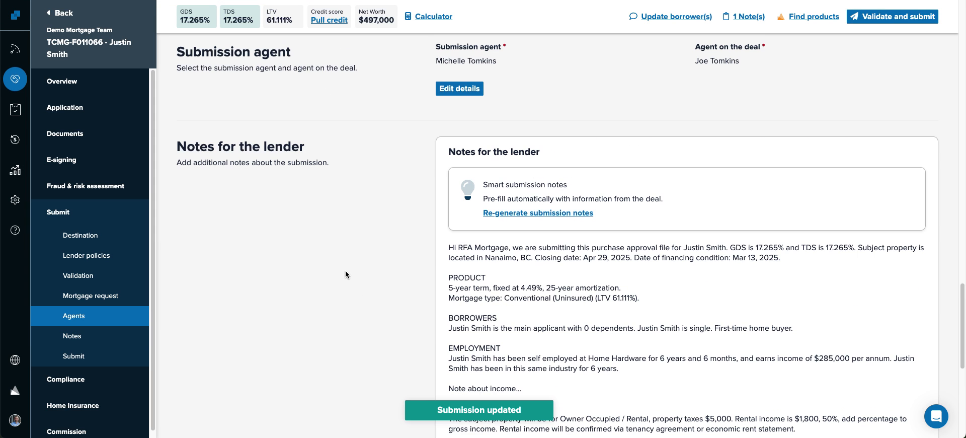
- Submit the RFA Mortgage application to the lender
{"action": "scroll", "coordinate": [345, 268], "scroll_direction": "down", "scroll_amount": 6}
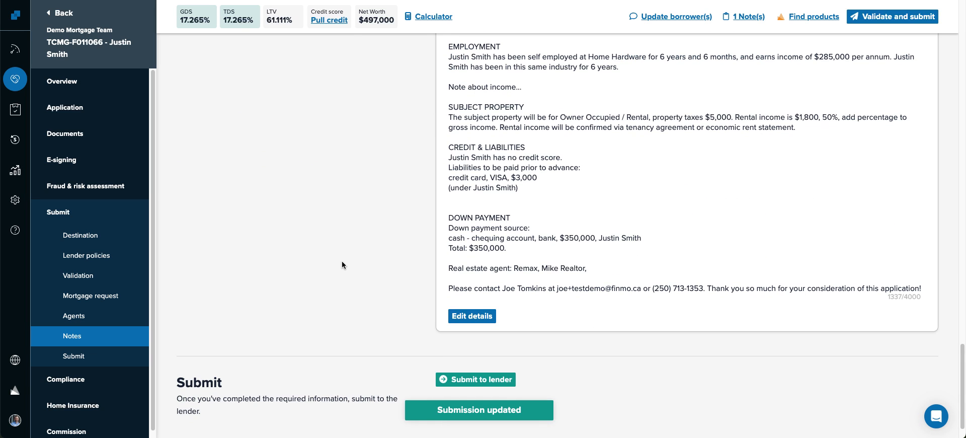
{"action": "scroll", "coordinate": [344, 264], "scroll_direction": "down", "scroll_amount": 1}
{"action": "left_click", "coordinate": [474, 343]}
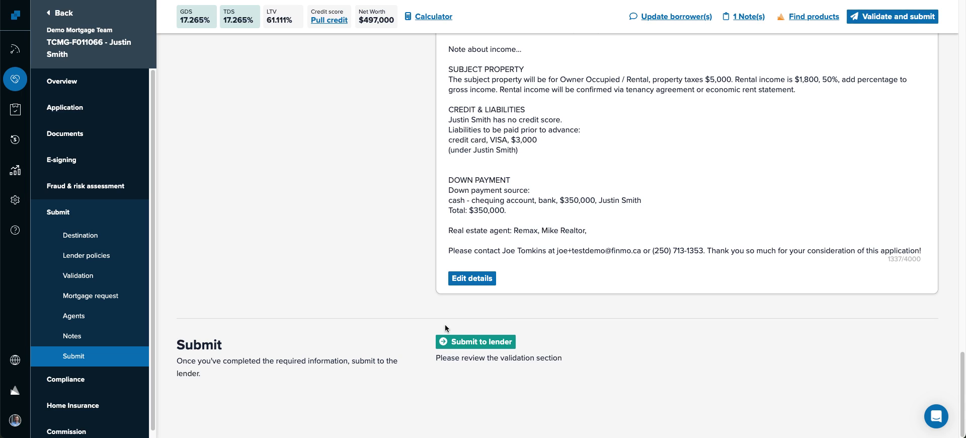
- Delete the First National - Prime draft from the deal's submissions overview
{"action": "left_click", "coordinate": [63, 212]}
{"action": "scroll", "coordinate": [311, 250], "scroll_direction": "down", "scroll_amount": 5}
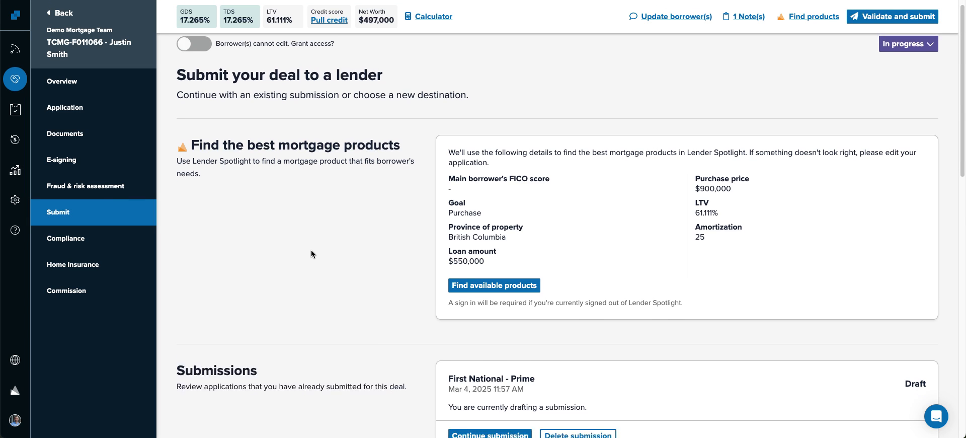
{"action": "scroll", "coordinate": [323, 261], "scroll_direction": "down", "scroll_amount": 1}
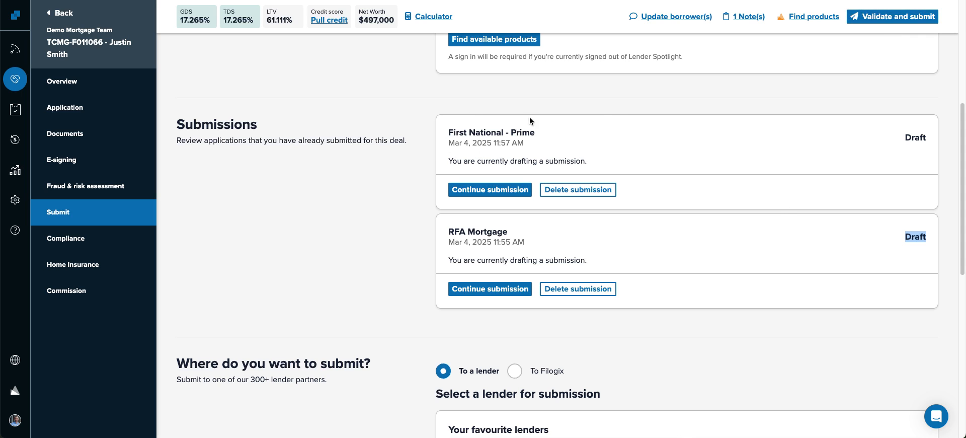
{"action": "left_click", "coordinate": [585, 196]}
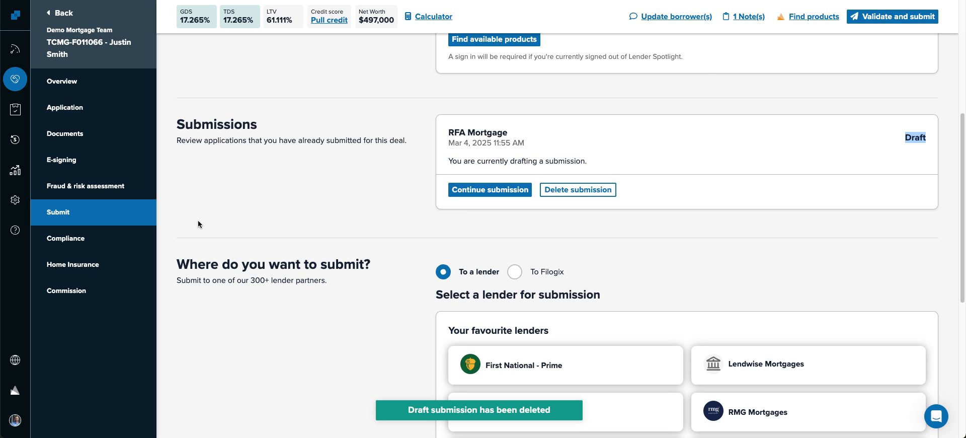
- Change the top Purchase deal's status from In progress to Submitted and confirm
{"action": "left_click", "coordinate": [14, 81]}
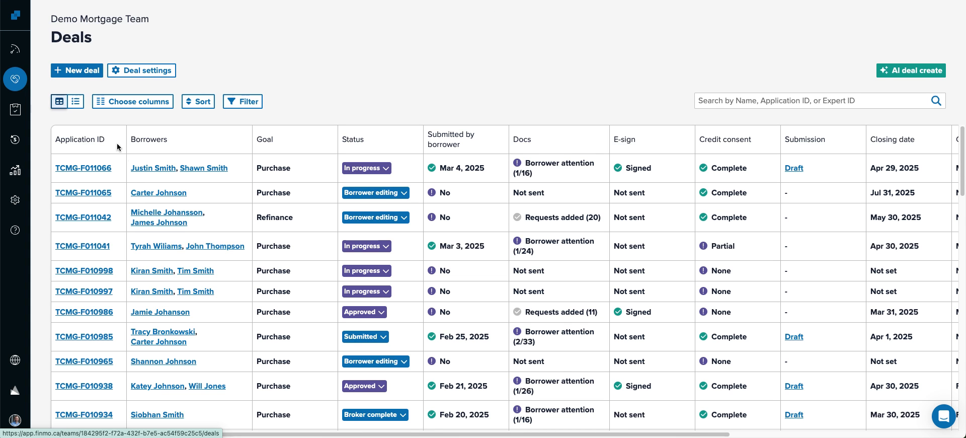
{"action": "left_click", "coordinate": [384, 169]}
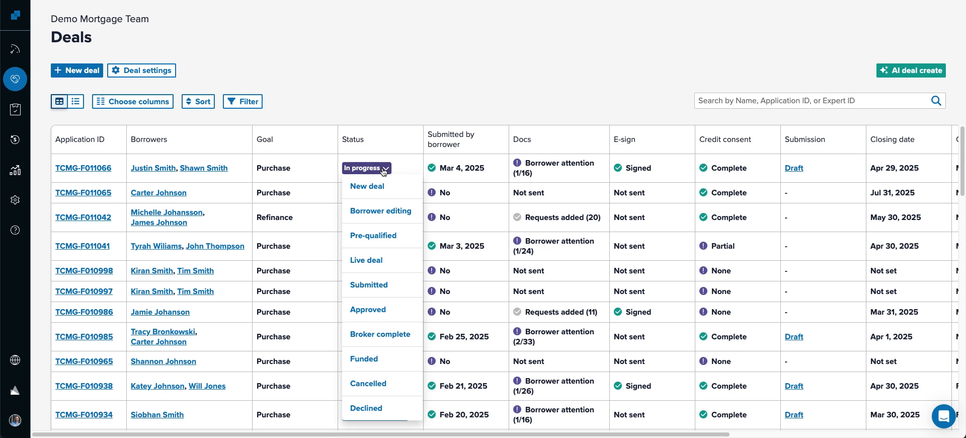
{"action": "left_click", "coordinate": [370, 295]}
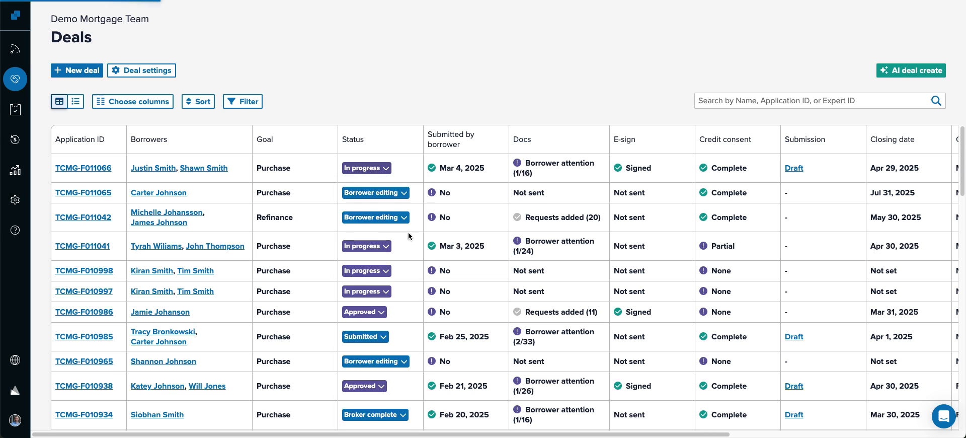
{"action": "left_click", "coordinate": [430, 164]}
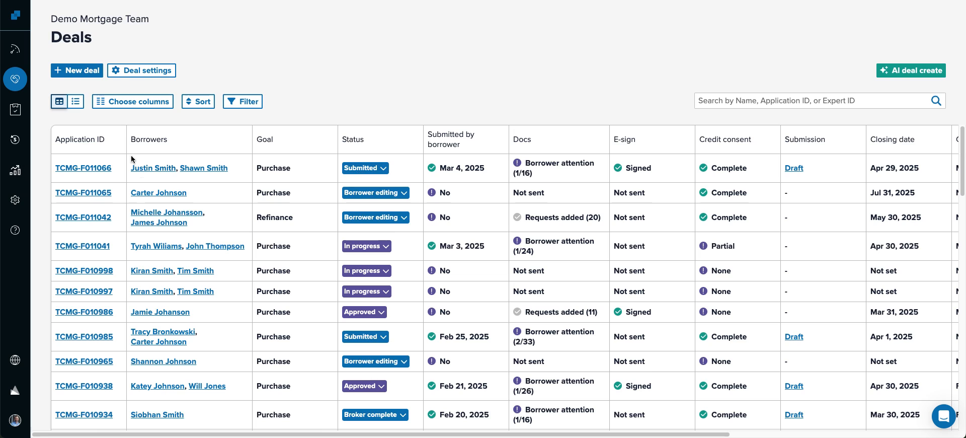
- Launch a Lender Spotlight product search for the borrower's $550,000 British Columbia purchase
{"action": "left_click", "coordinate": [151, 168]}
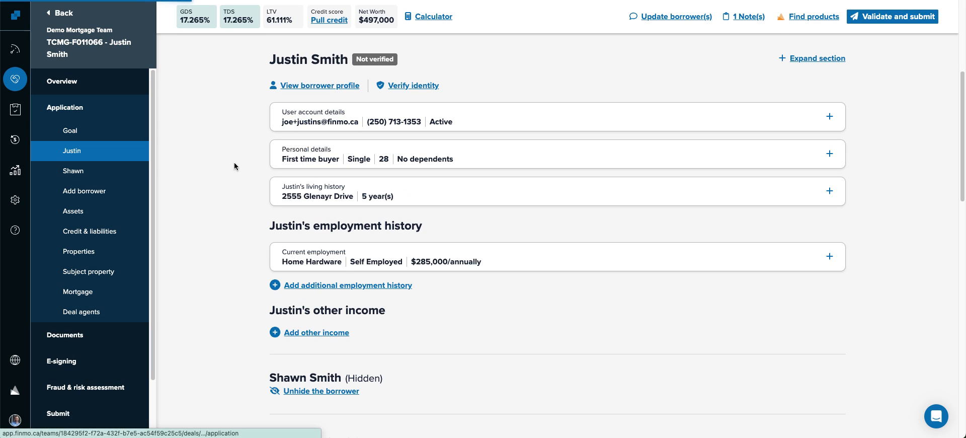
{"action": "left_click", "coordinate": [804, 25]}
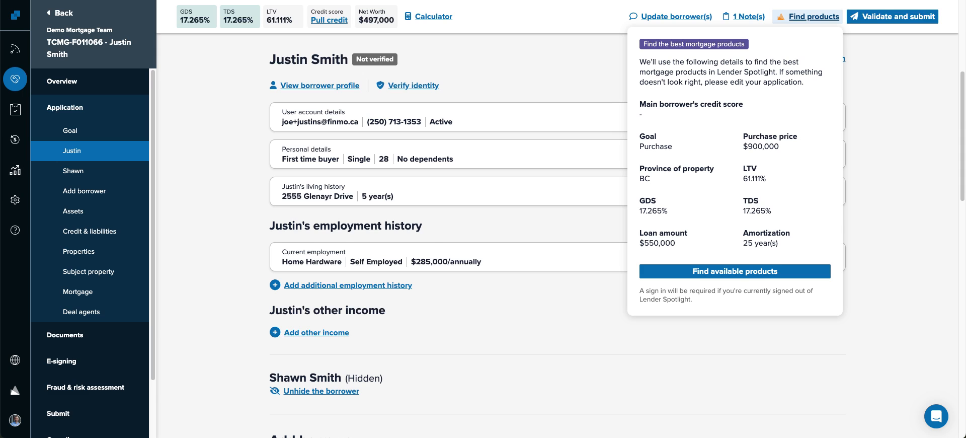
{"action": "key", "text": "ctrl+Tab"}
{"action": "left_click", "coordinate": [787, 64]}
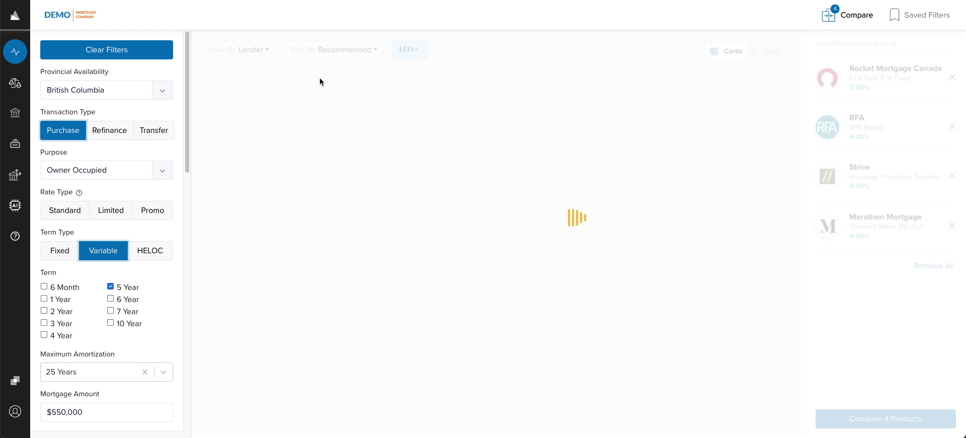
- Browse the 35 owner-occupied, 5-year variable lender results, then return to the Finmo application
{"action": "scroll", "coordinate": [104, 166], "scroll_direction": "down", "scroll_amount": 5}
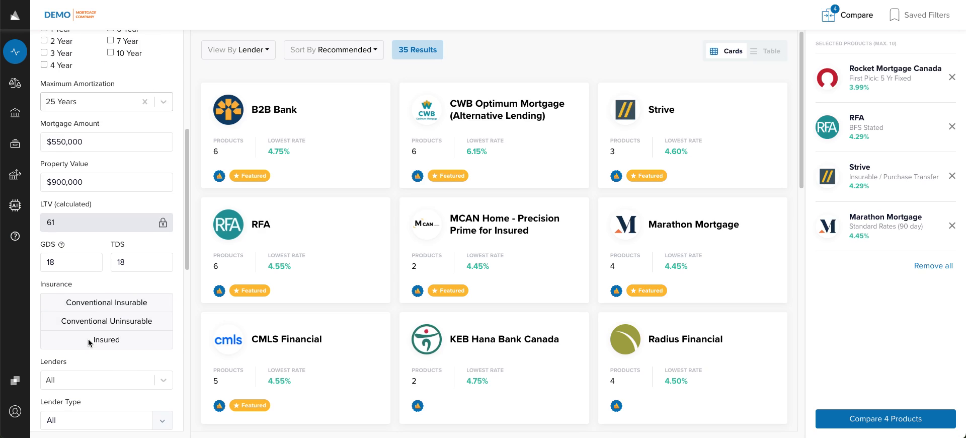
{"action": "scroll", "coordinate": [88, 339], "scroll_direction": "up", "scroll_amount": 5}
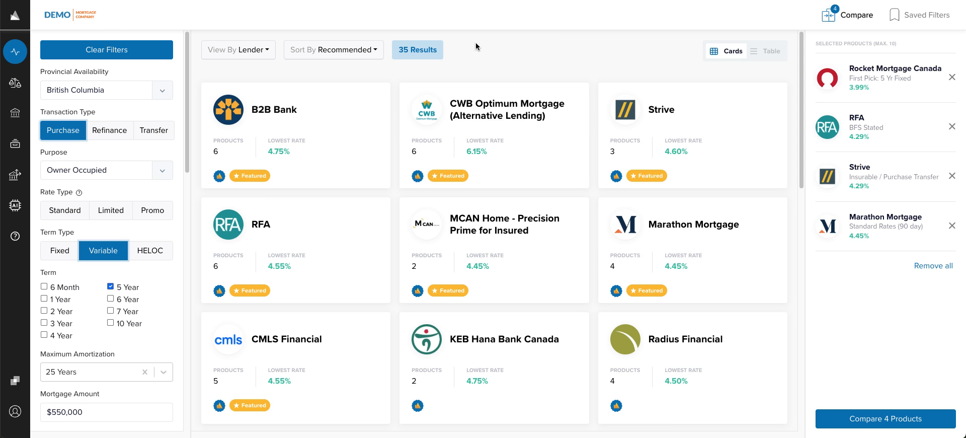
{"action": "left_click", "coordinate": [146, 0]}
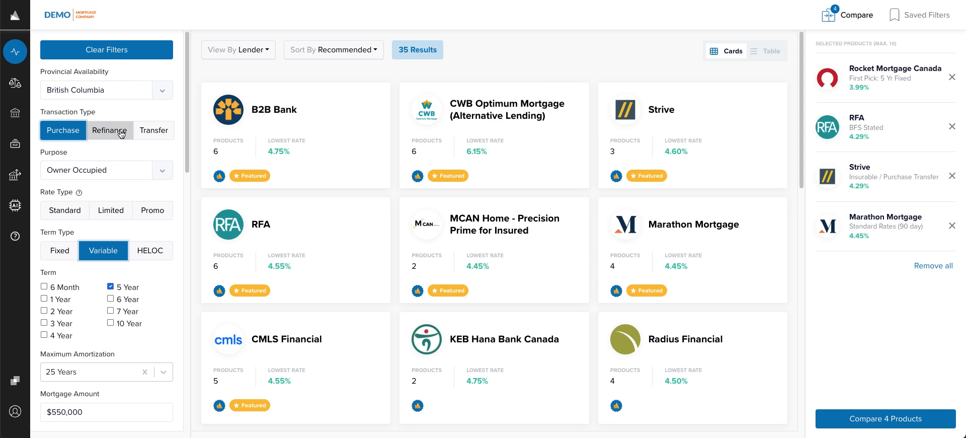
{"action": "scroll", "coordinate": [539, 37], "scroll_direction": "down", "scroll_amount": 1}
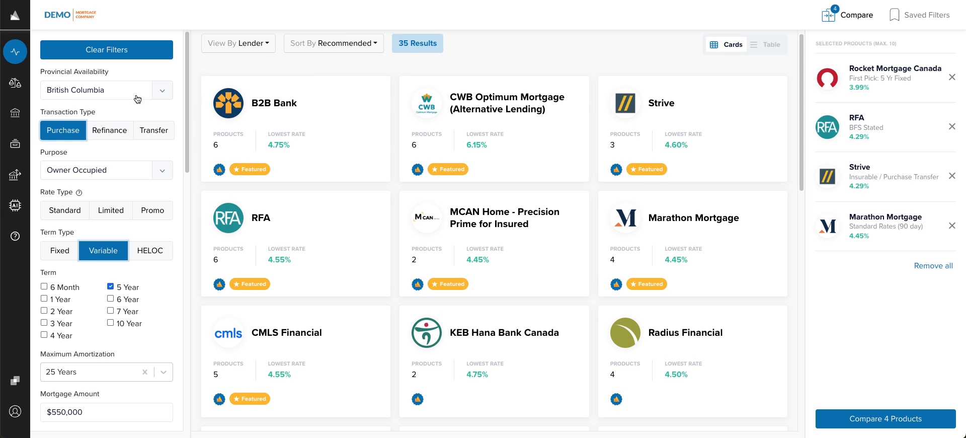
{"action": "scroll", "coordinate": [131, 115], "scroll_direction": "down", "scroll_amount": 5}
{"action": "scroll", "coordinate": [126, 133], "scroll_direction": "up", "scroll_amount": 4}
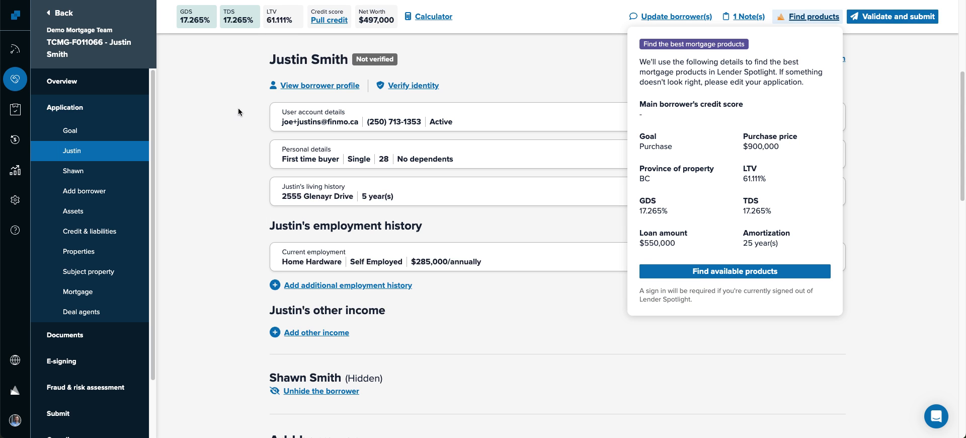
{"action": "left_click", "coordinate": [238, 113]}
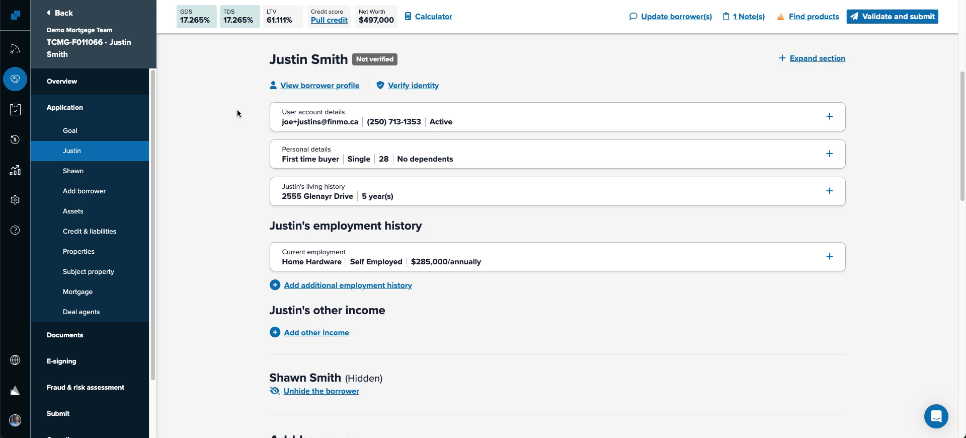
- From the Deals list, send 'Hello please help' to support through the chat
{"action": "left_click", "coordinate": [13, 79]}
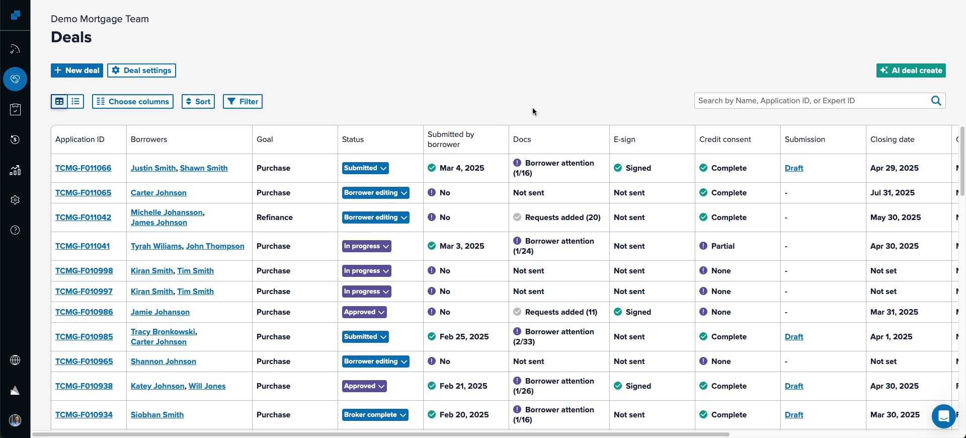
{"action": "left_click", "coordinate": [943, 417]}
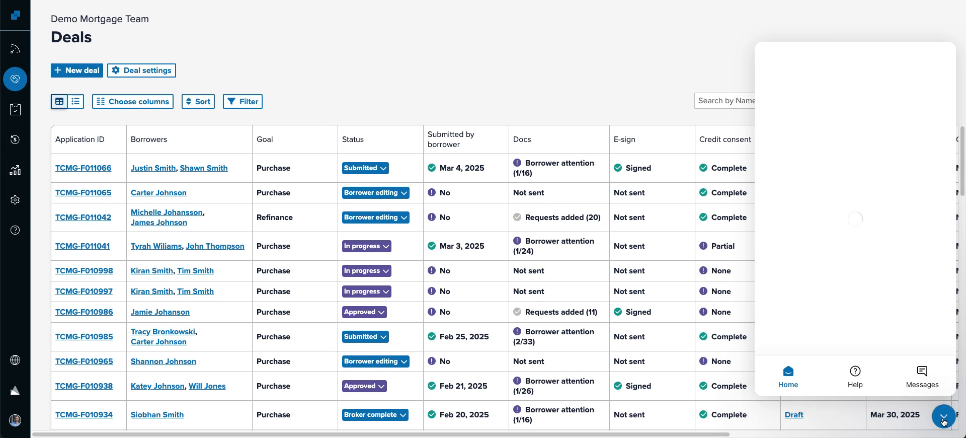
{"action": "scroll", "coordinate": [832, 188], "scroll_direction": "down", "scroll_amount": 2}
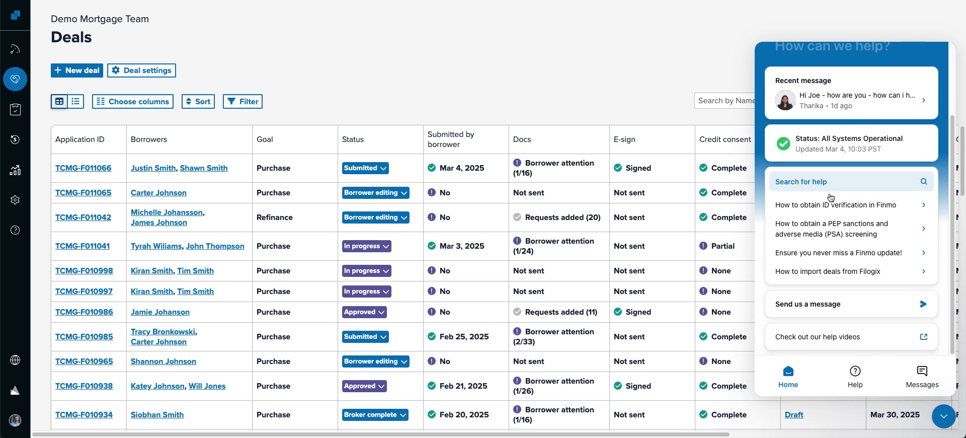
{"action": "left_click", "coordinate": [815, 302]}
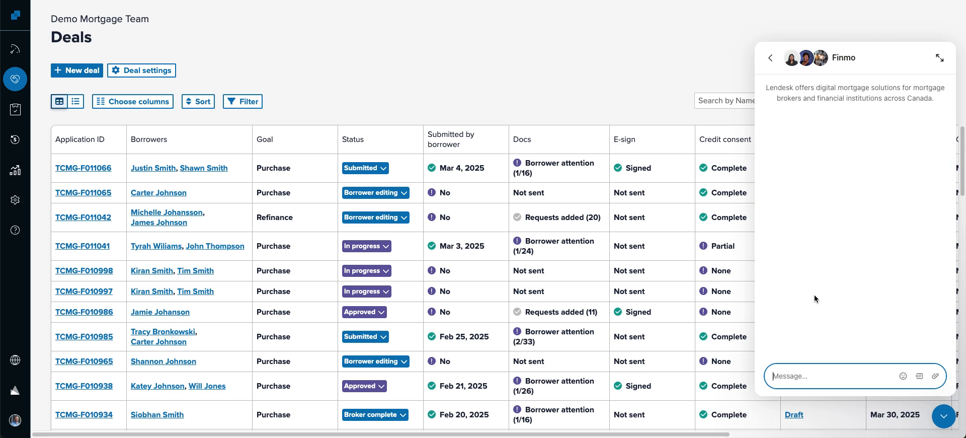
{"action": "type", "text": "Hello please help"}
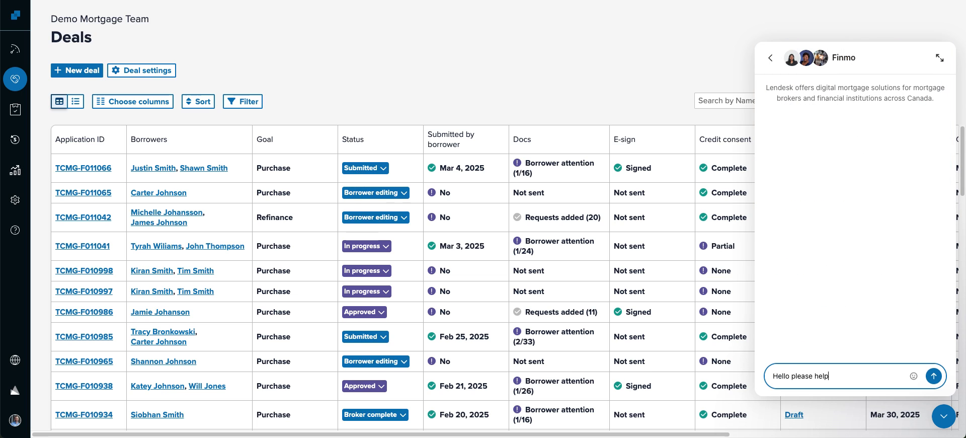
{"action": "key", "text": "Return"}
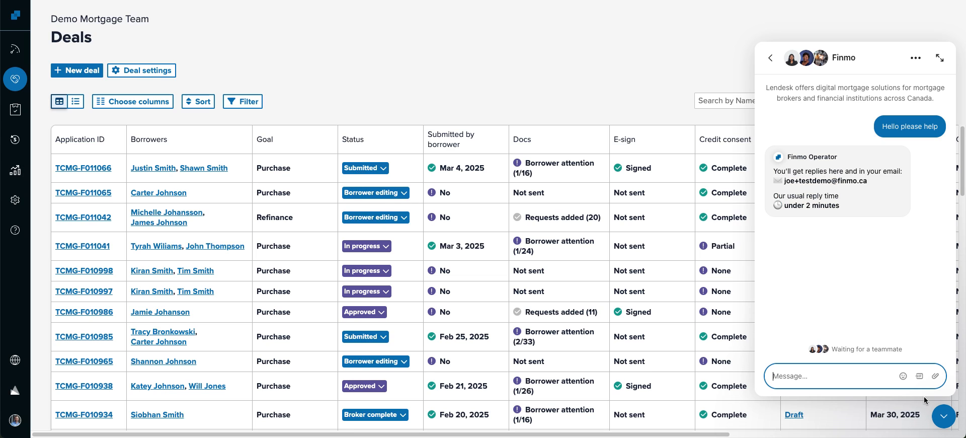
- Close the support chat, reopen it, and close it again
{"action": "left_click", "coordinate": [937, 410]}
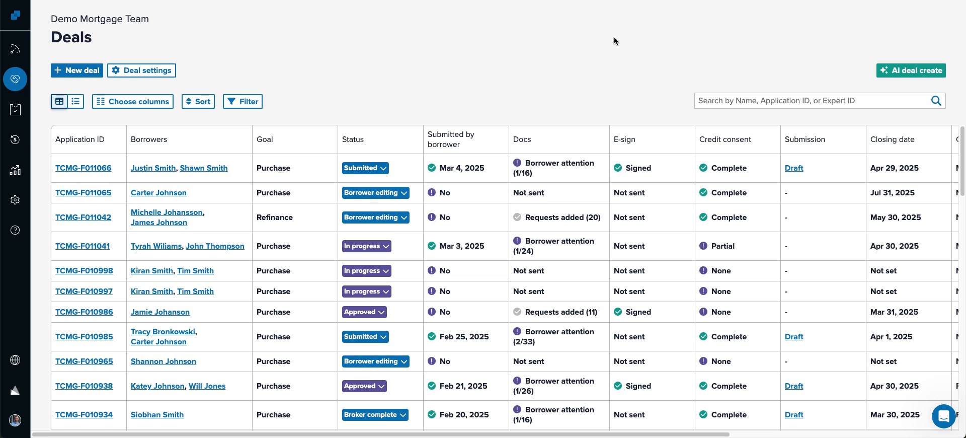
{"action": "left_click", "coordinate": [944, 416]}
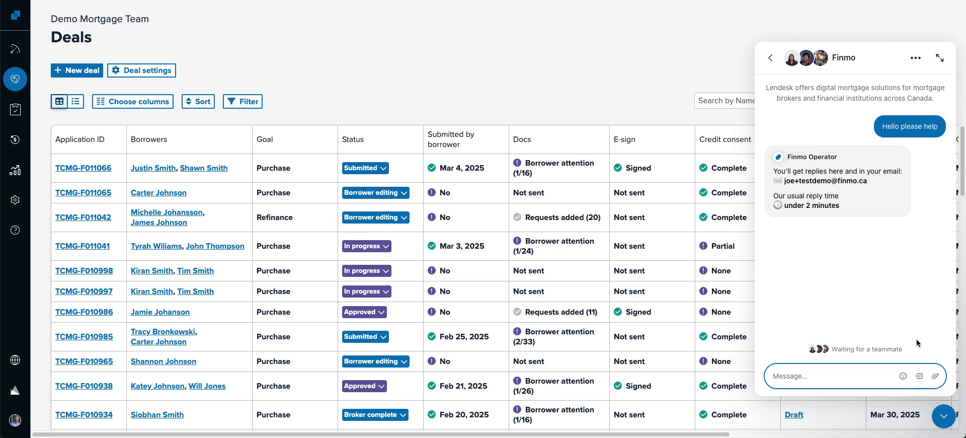
{"action": "left_click", "coordinate": [943, 416]}
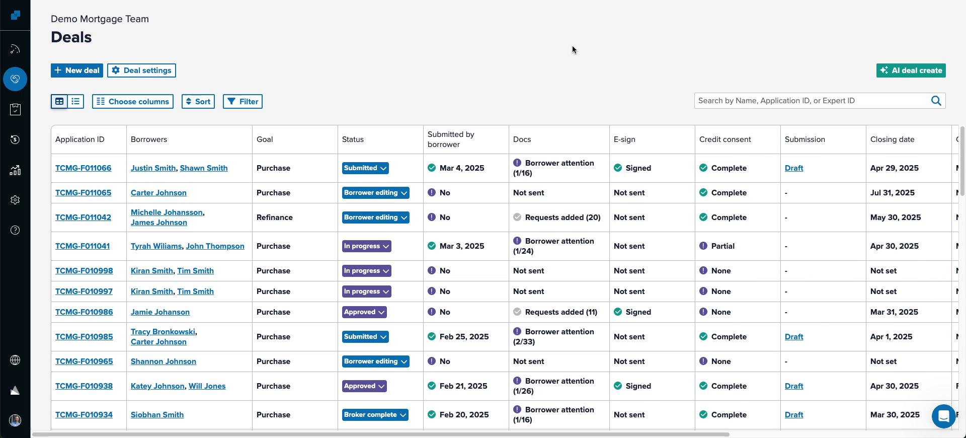